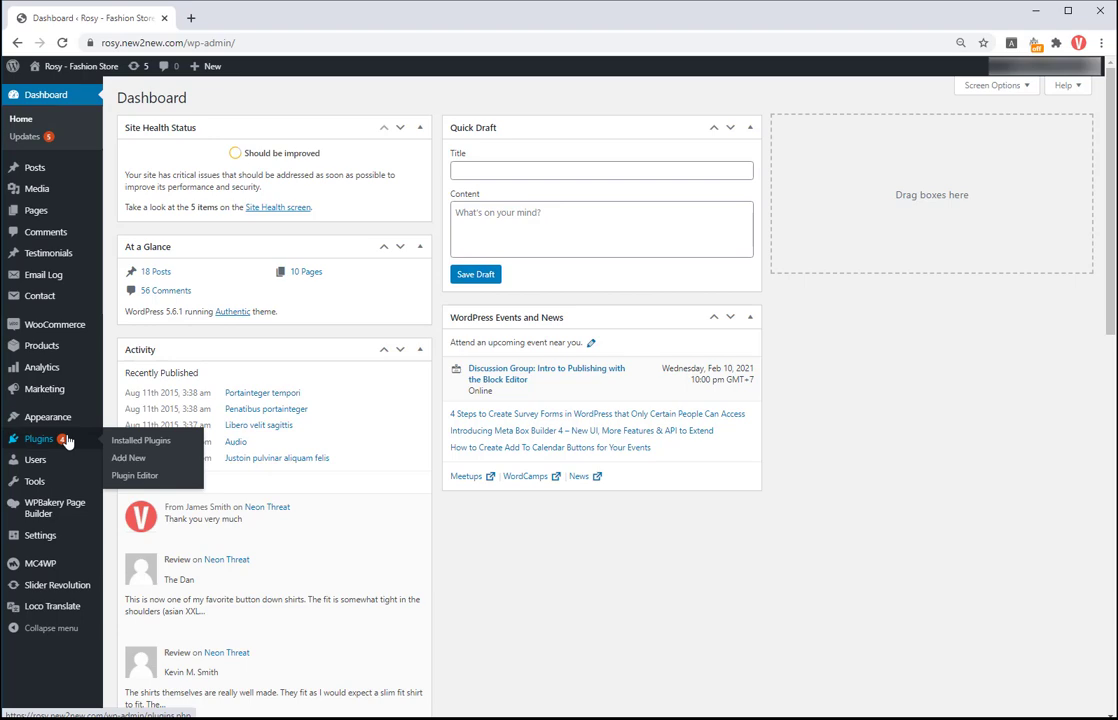
Step: Upload woocommerce-facebook-chatbot.zip through Plugins > Add New > Upload Plugin
click(153, 460)
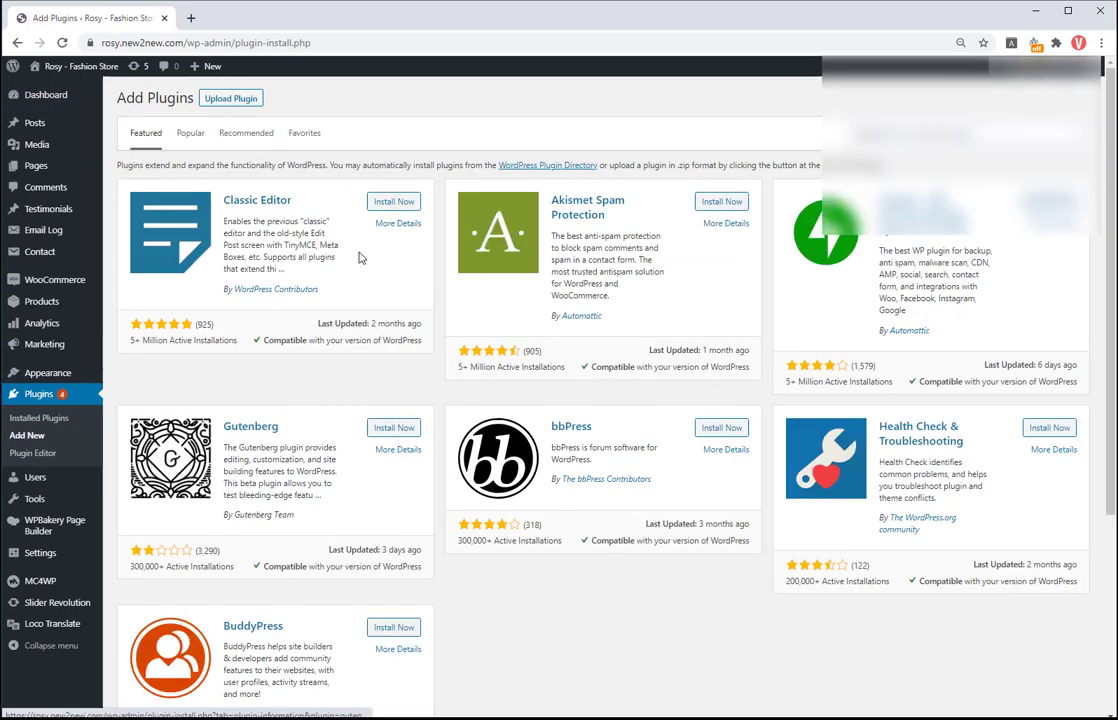
click(250, 104)
click(462, 196)
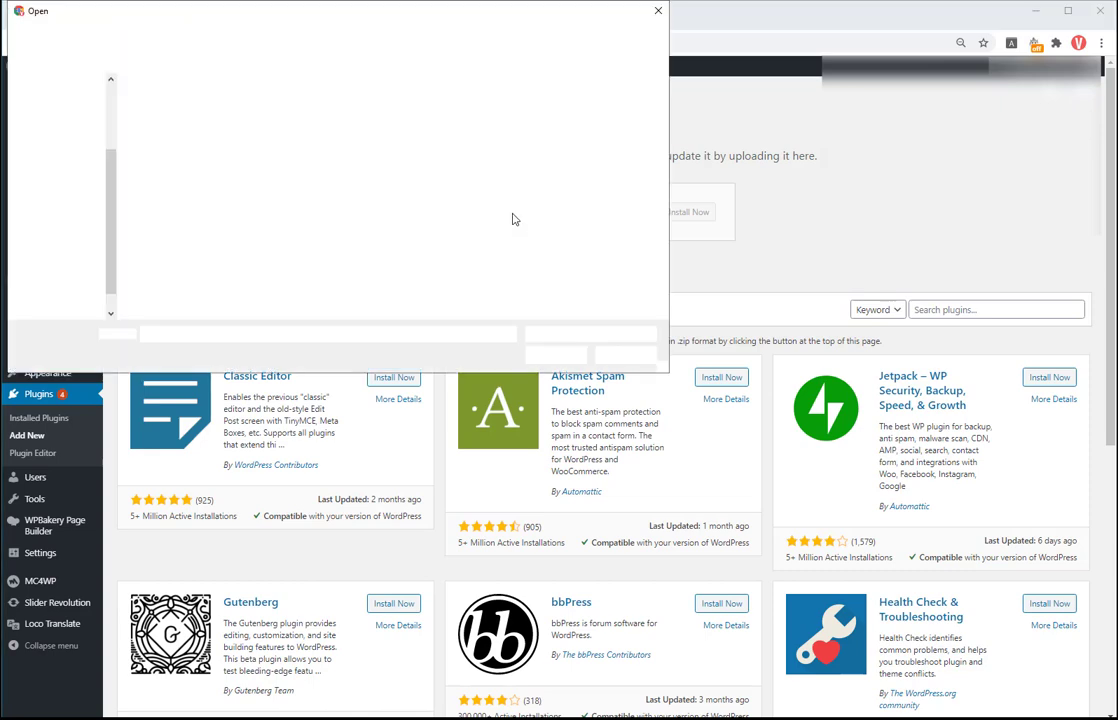
click(156, 118)
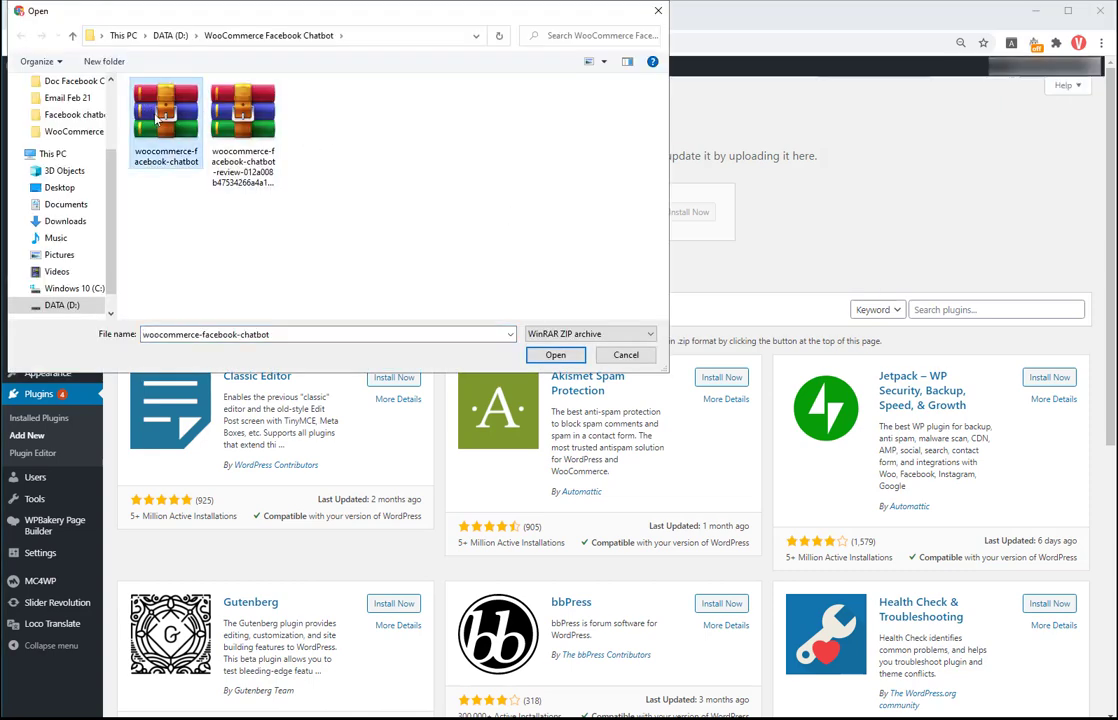
double_click(156, 118)
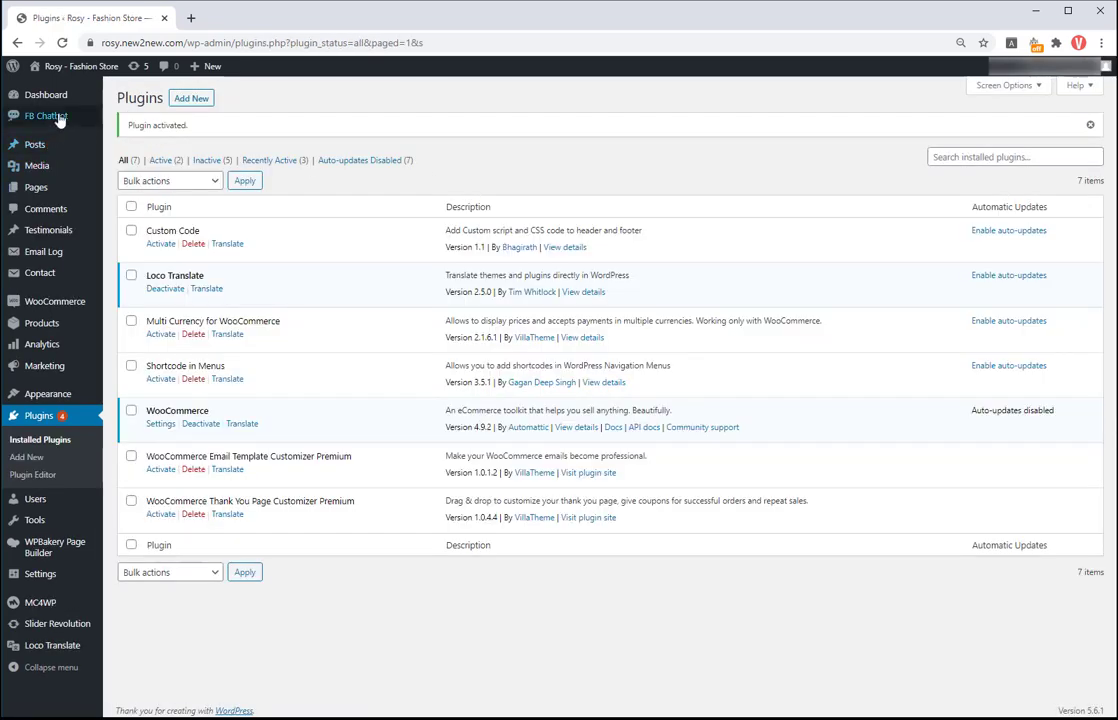
Step: Switch on the Enable toggle in the FB Chatbot Settings page
mouse_move(28, 117)
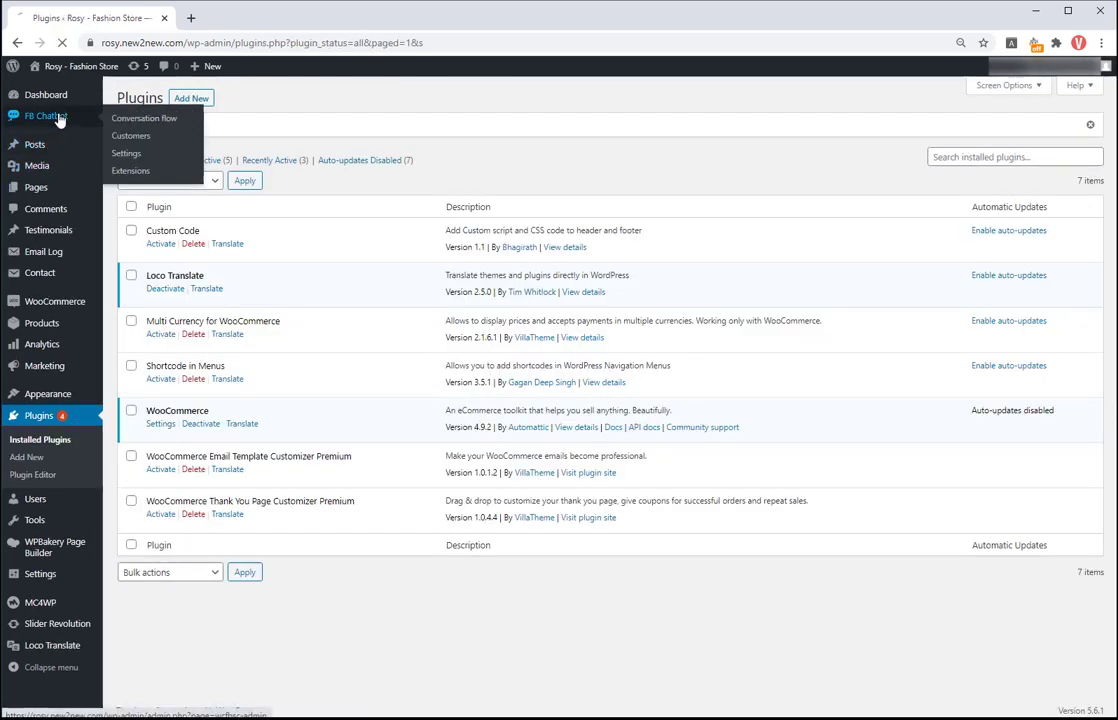
click(83, 122)
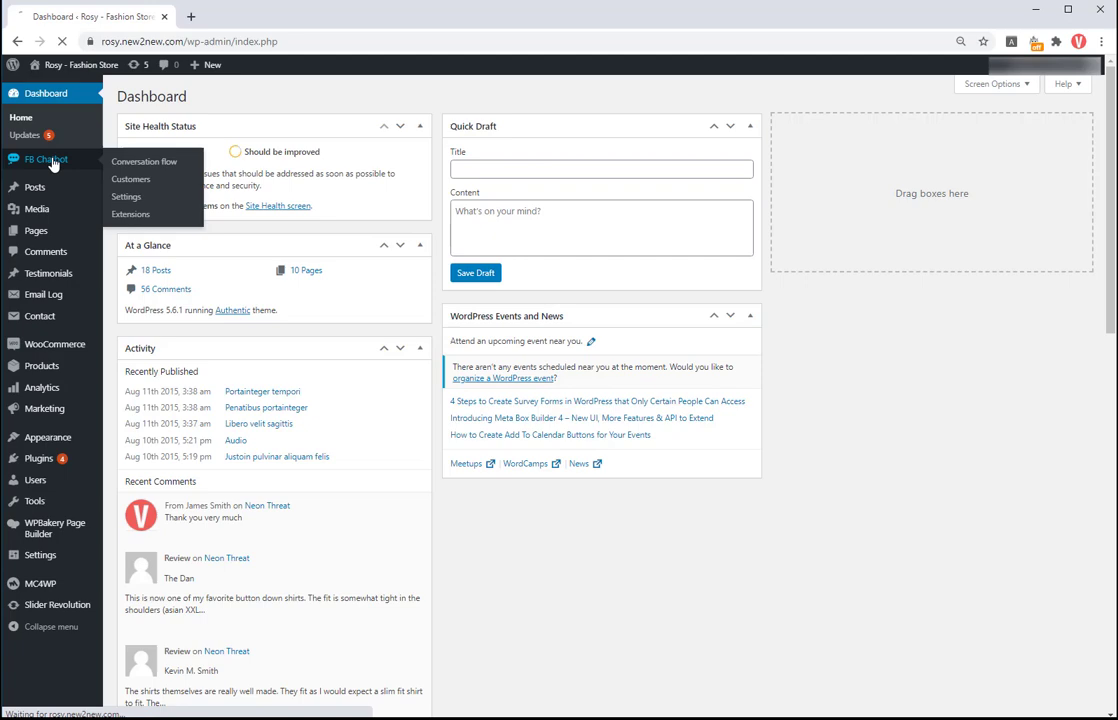
click(125, 196)
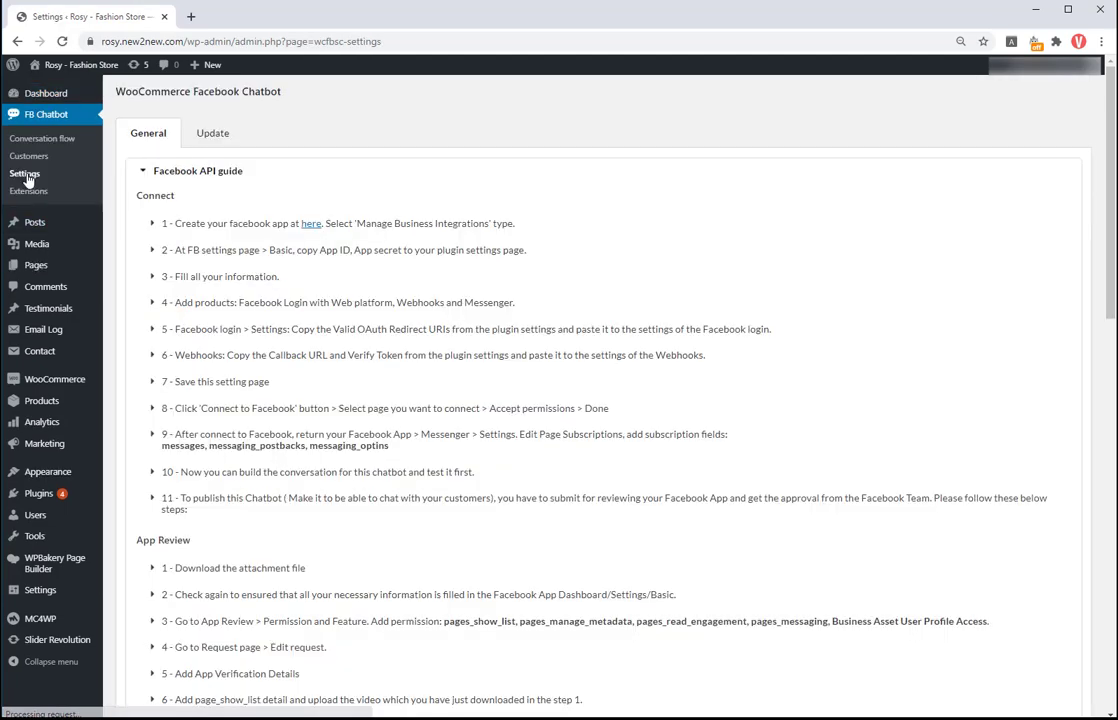
scroll(343, 386, down, 5)
click(280, 394)
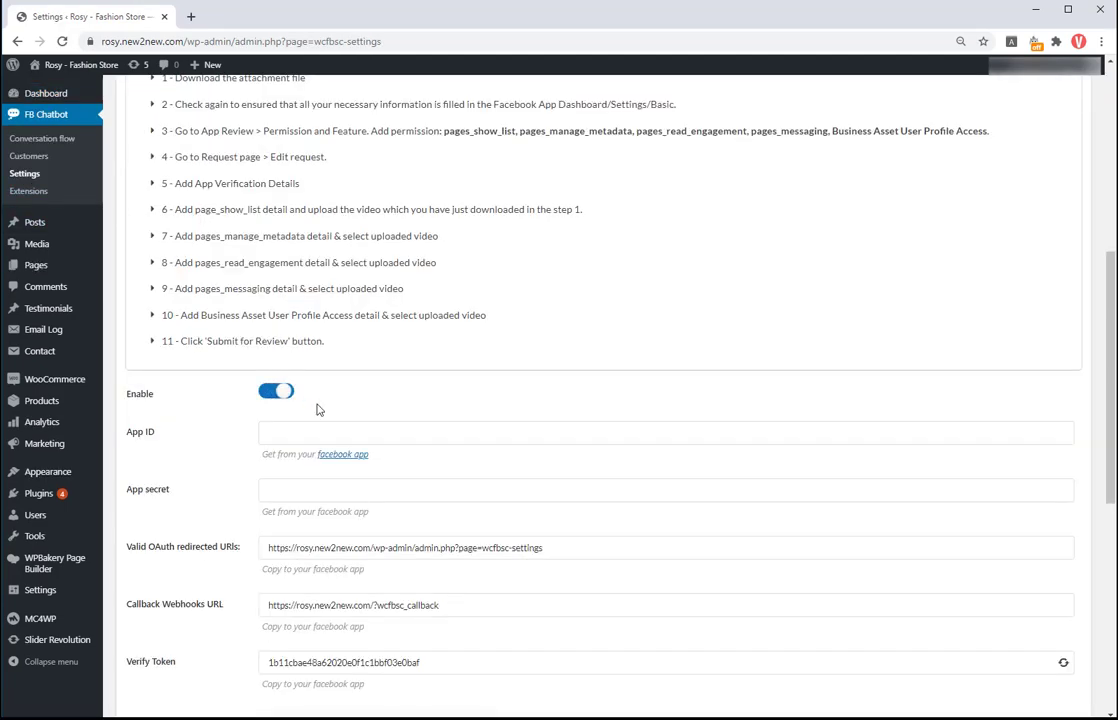
Step: Open the Facebook app creation site from the 'here' link in step 1 of the API guide
scroll(317, 407, down, 1)
scroll(340, 465, up, 6)
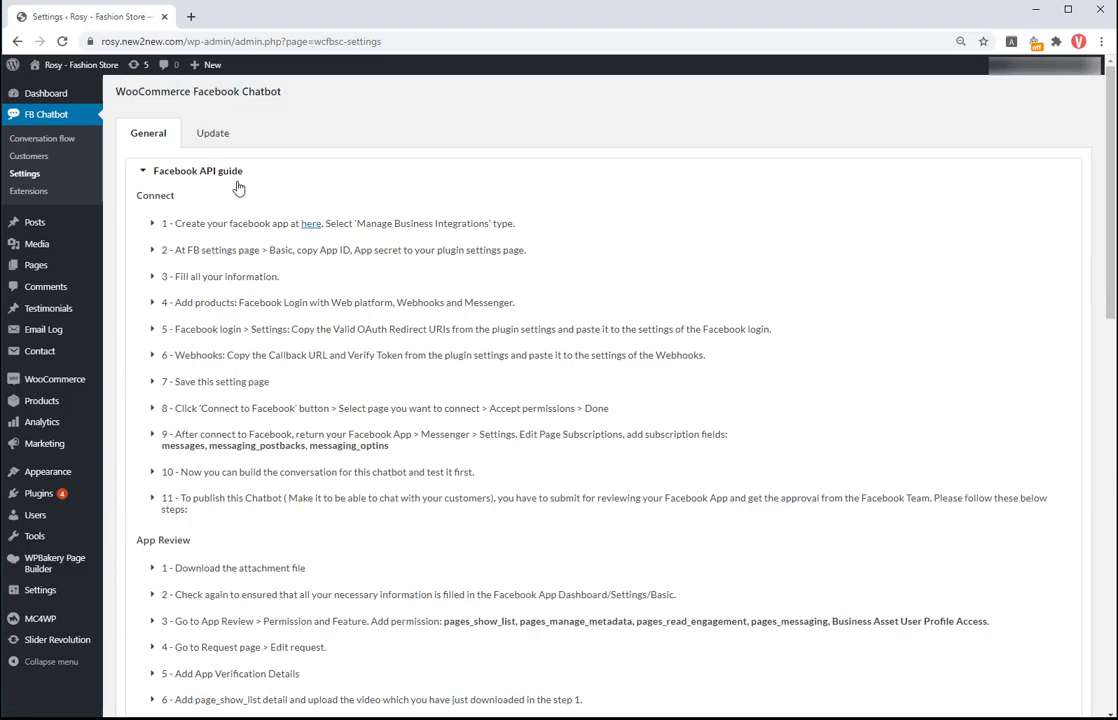
click(313, 226)
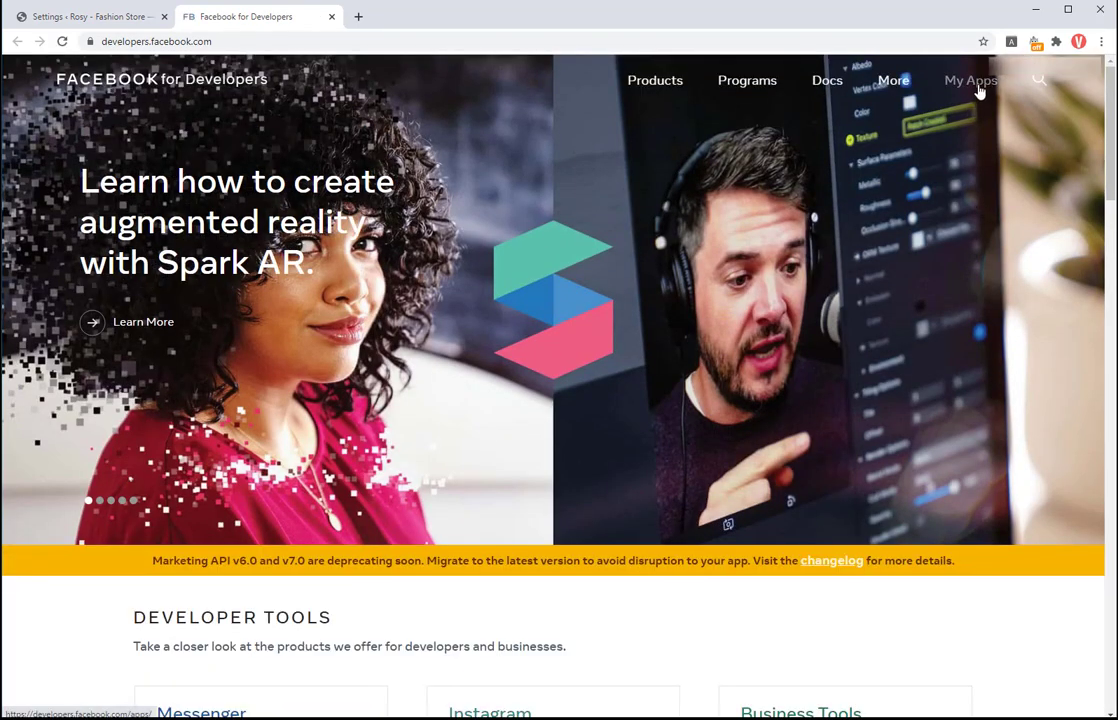
Step: Start a new Manage Business Integrations app from My Apps > Create App
click(970, 80)
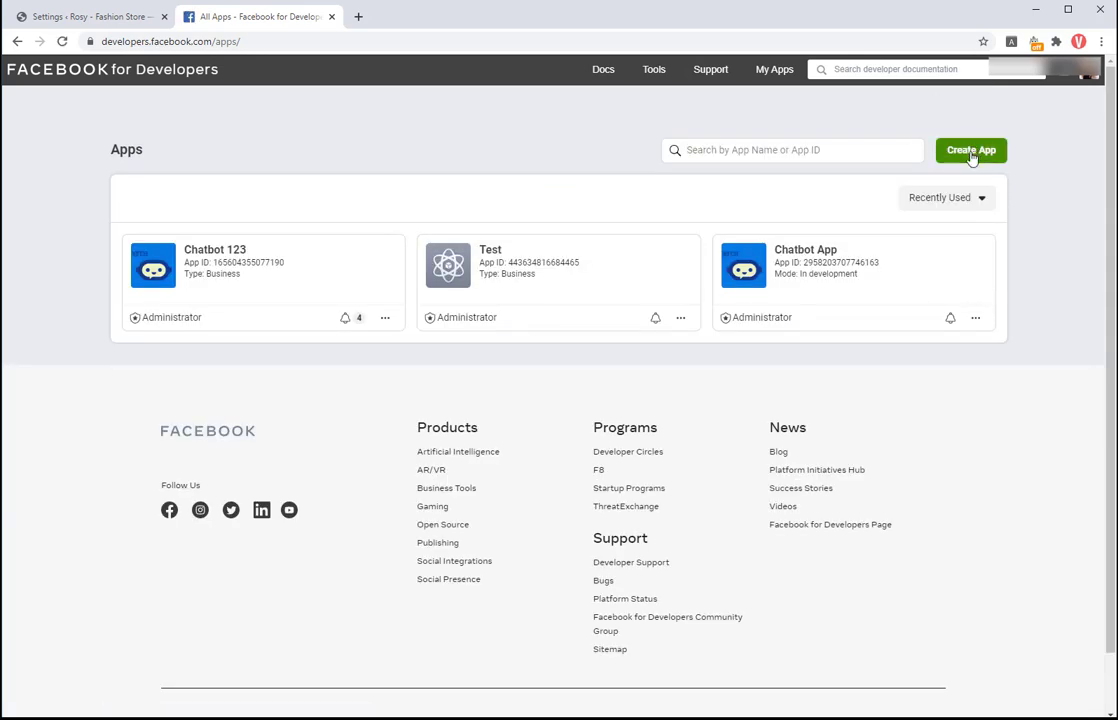
click(970, 155)
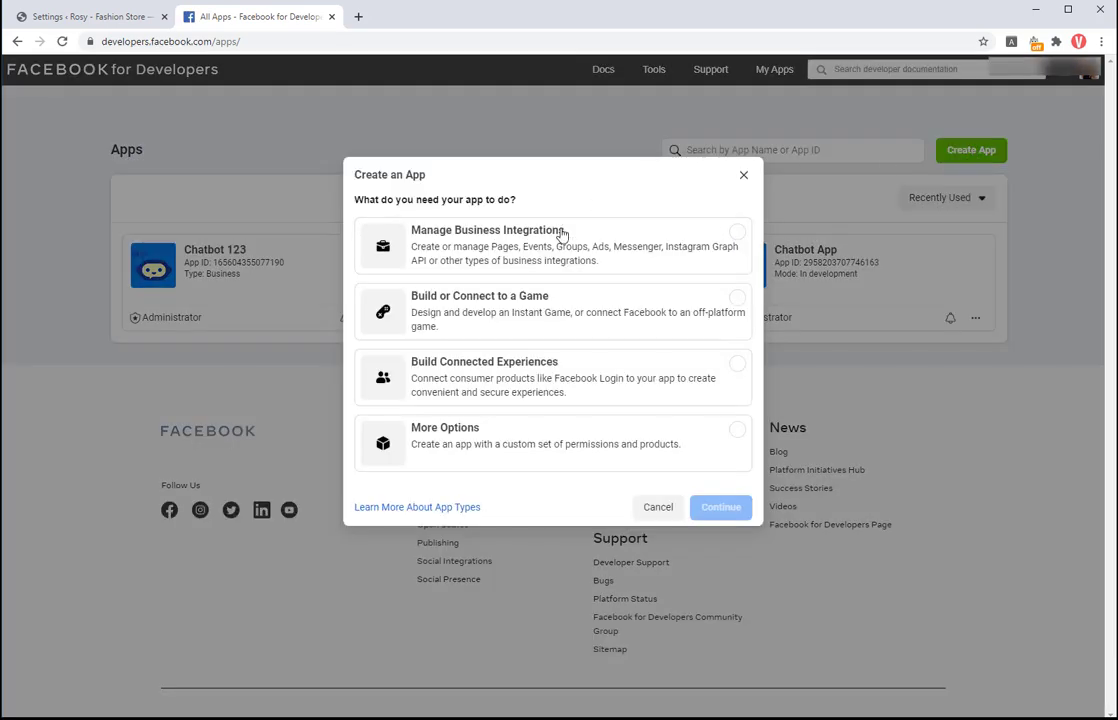
click(735, 238)
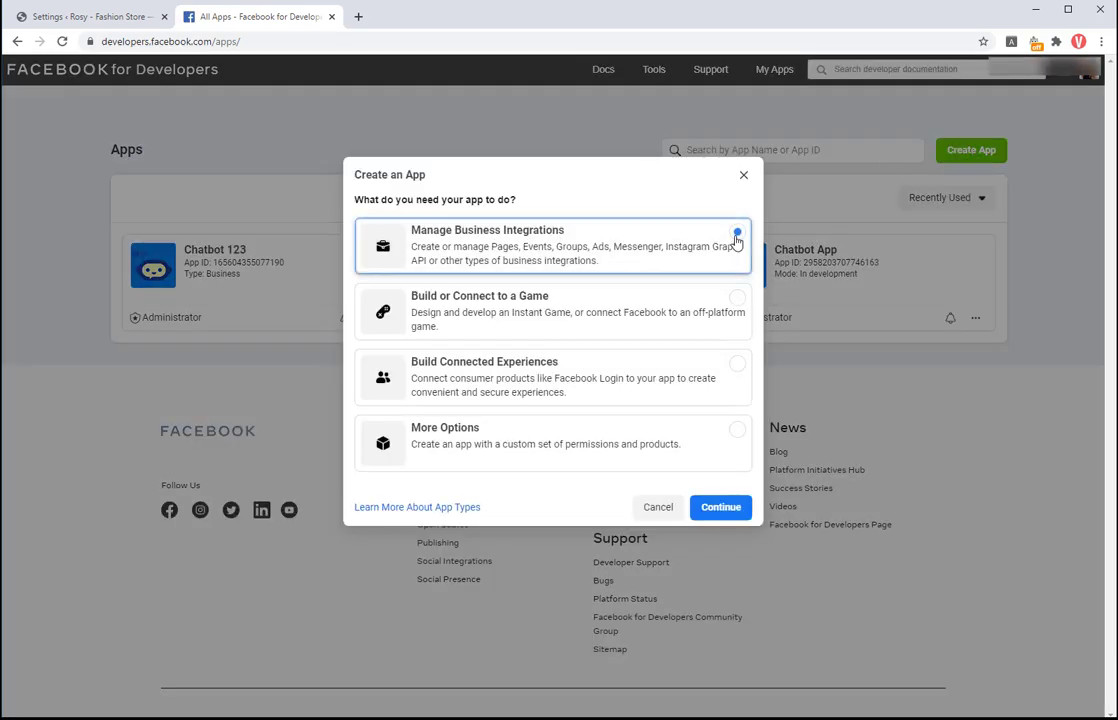
click(721, 508)
Step: Name the app Rosy Chatbot for your own business, create it and pass reCAPTCHA
click(433, 201)
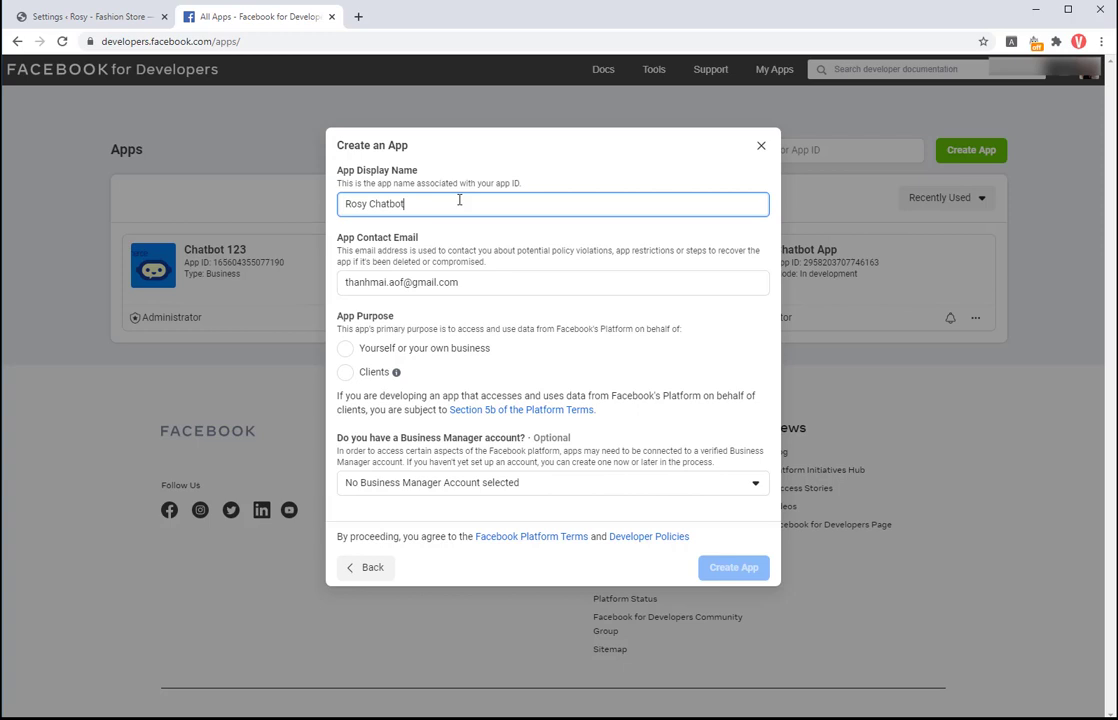
click(345, 348)
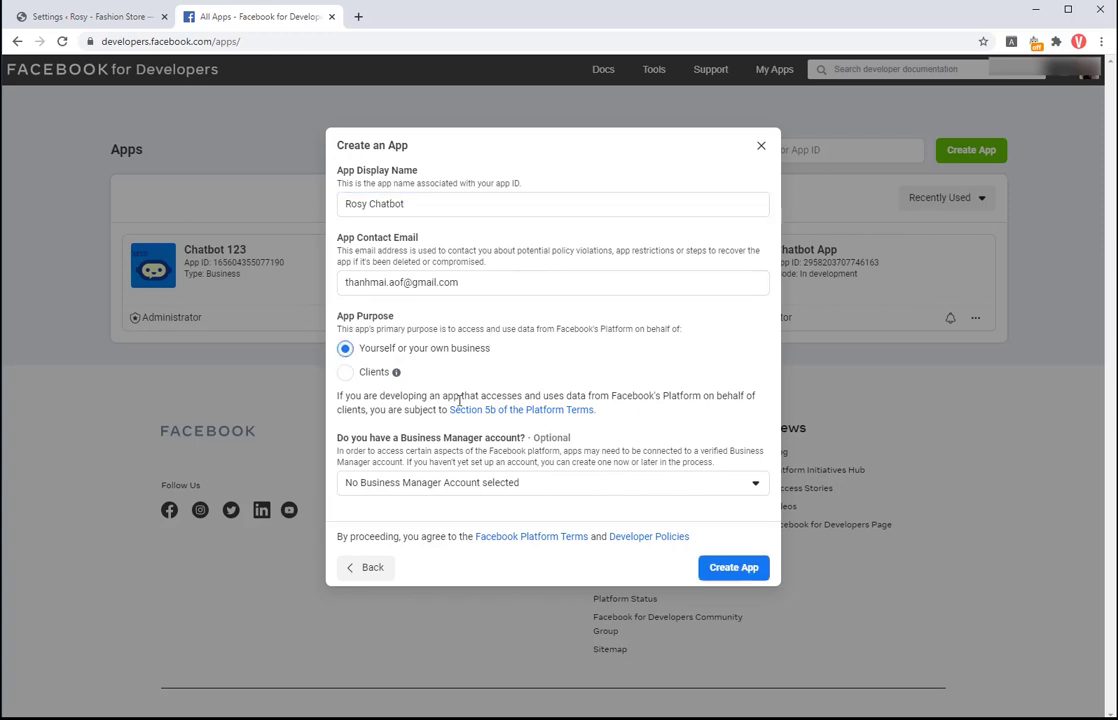
click(727, 567)
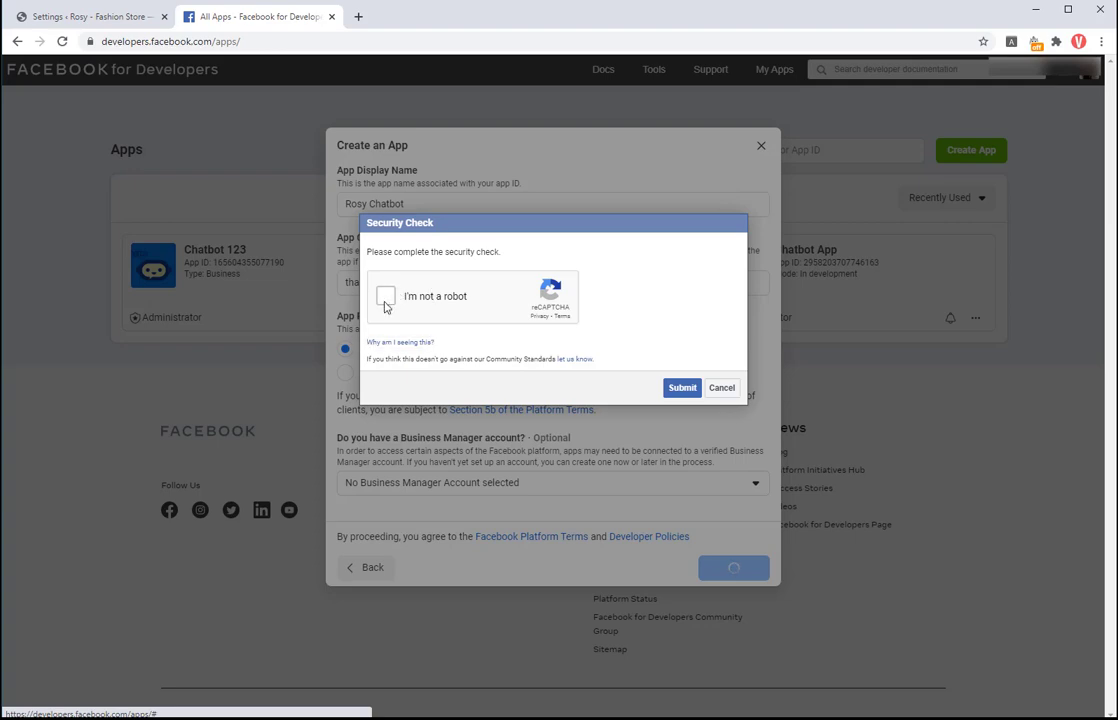
click(382, 297)
click(676, 396)
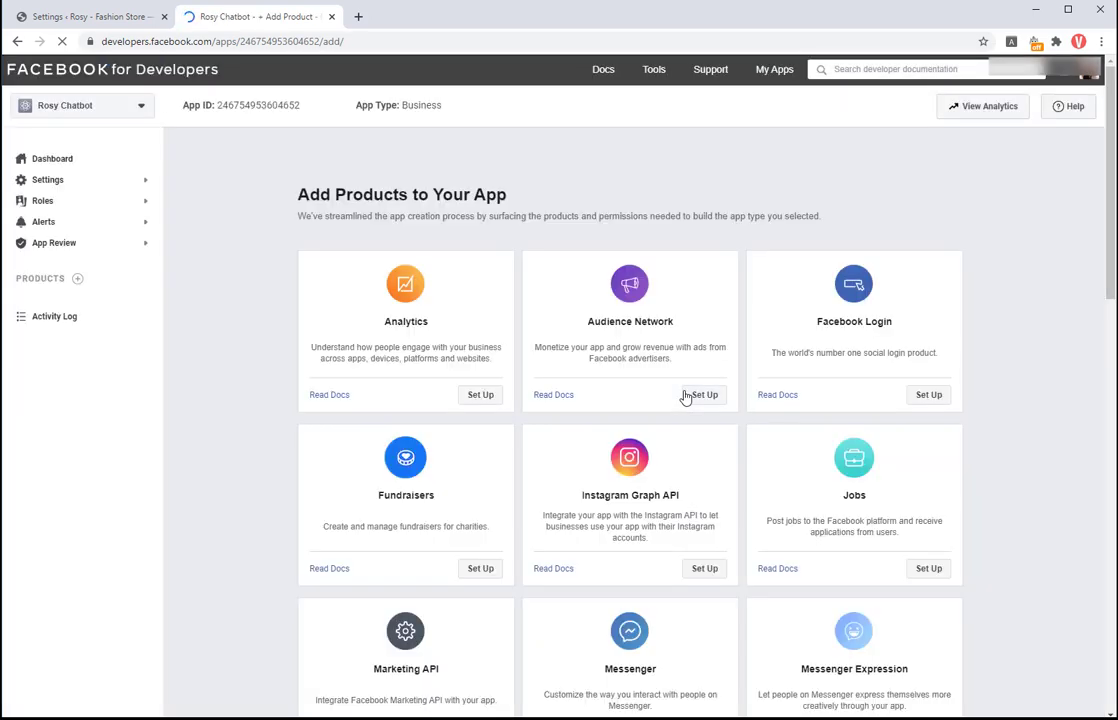
Step: Copy the App ID from Settings > Basic into the plugin's App ID field
click(125, 180)
click(89, 202)
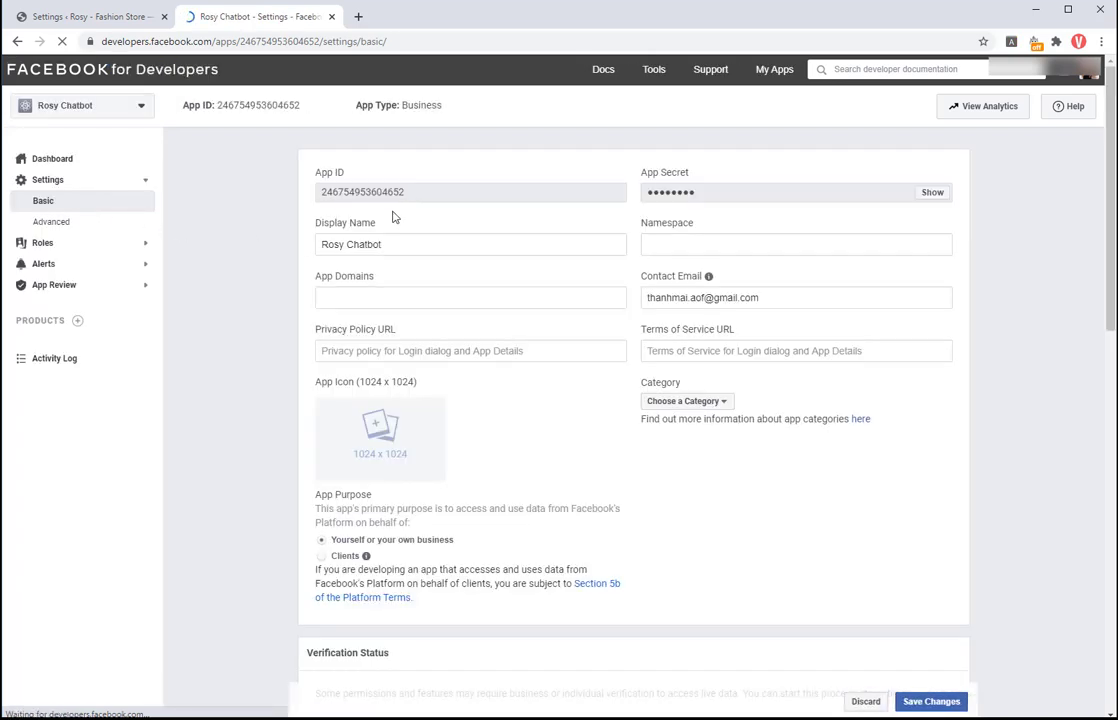
double_click(384, 192)
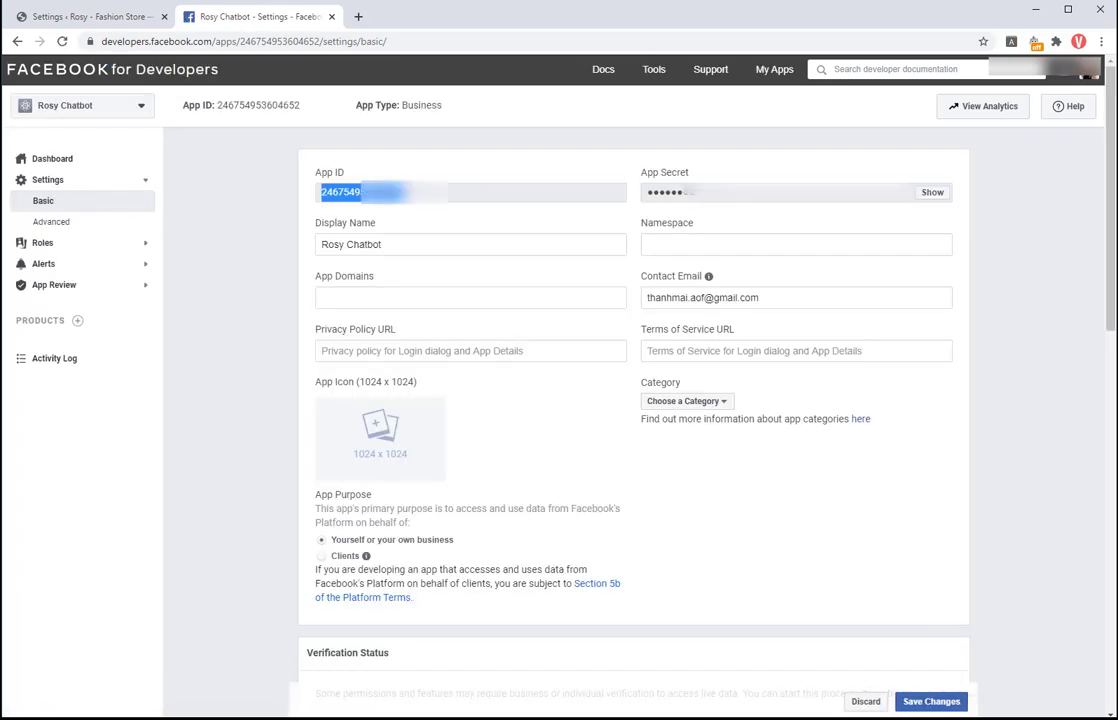
right_click(345, 194)
click(398, 202)
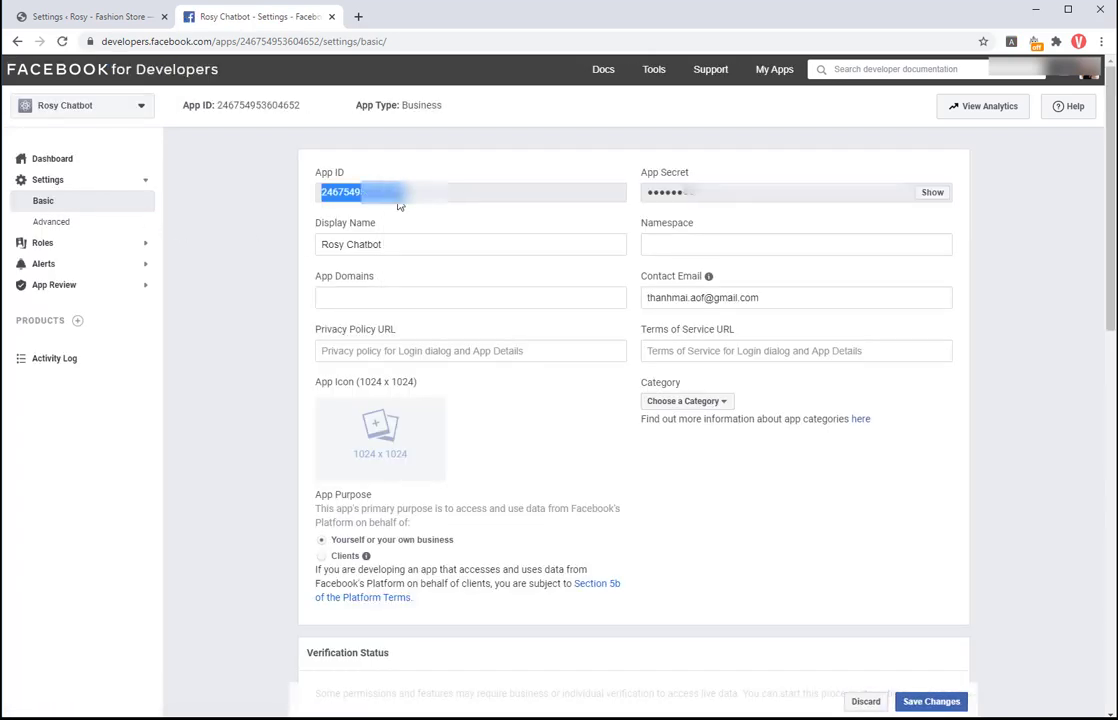
click(87, 18)
scroll(255, 408, down, 10)
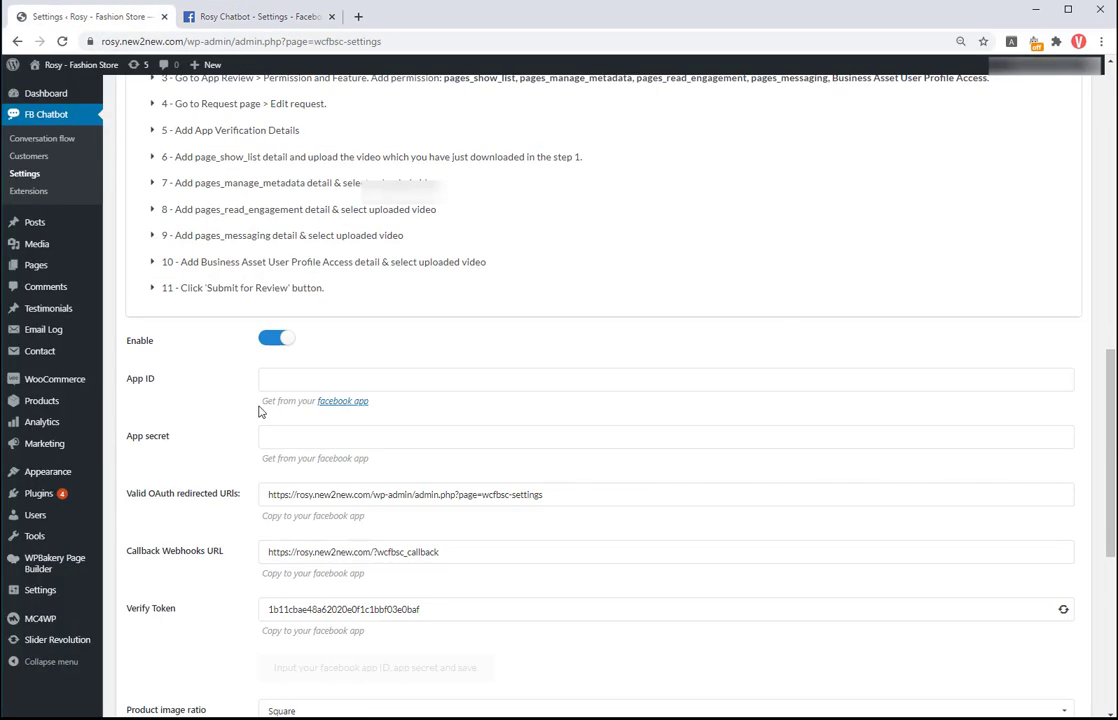
click(290, 379)
key(ctrl+v)
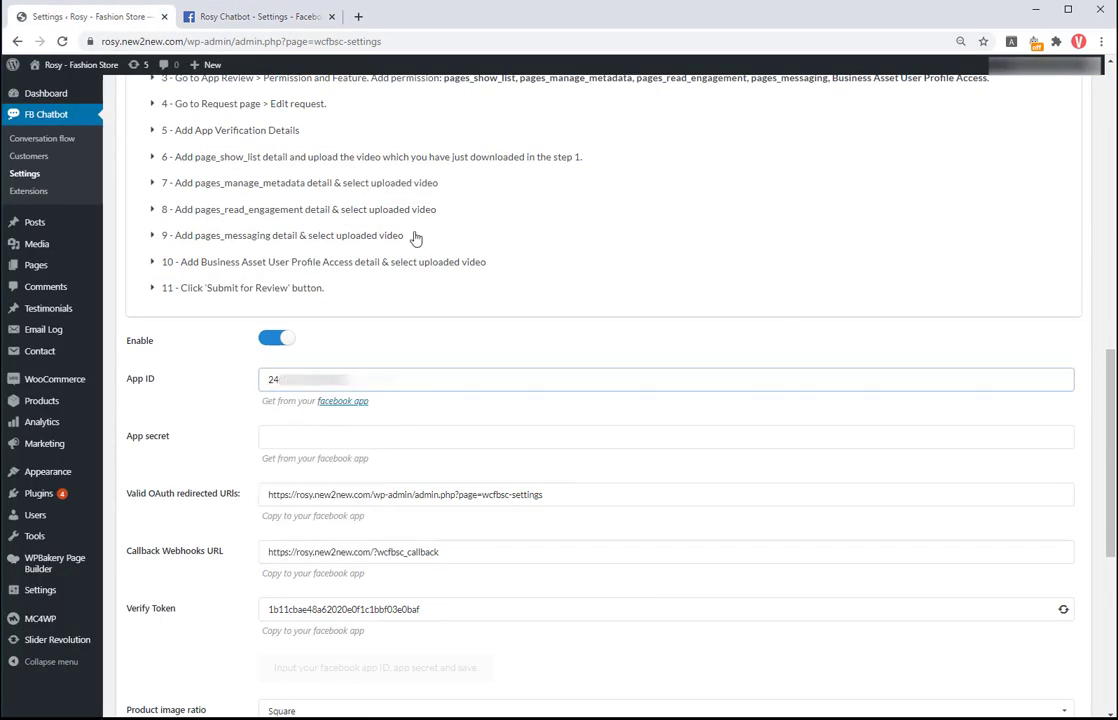
Step: Reveal and copy the App Secret into the plugin's App secret field
click(265, 17)
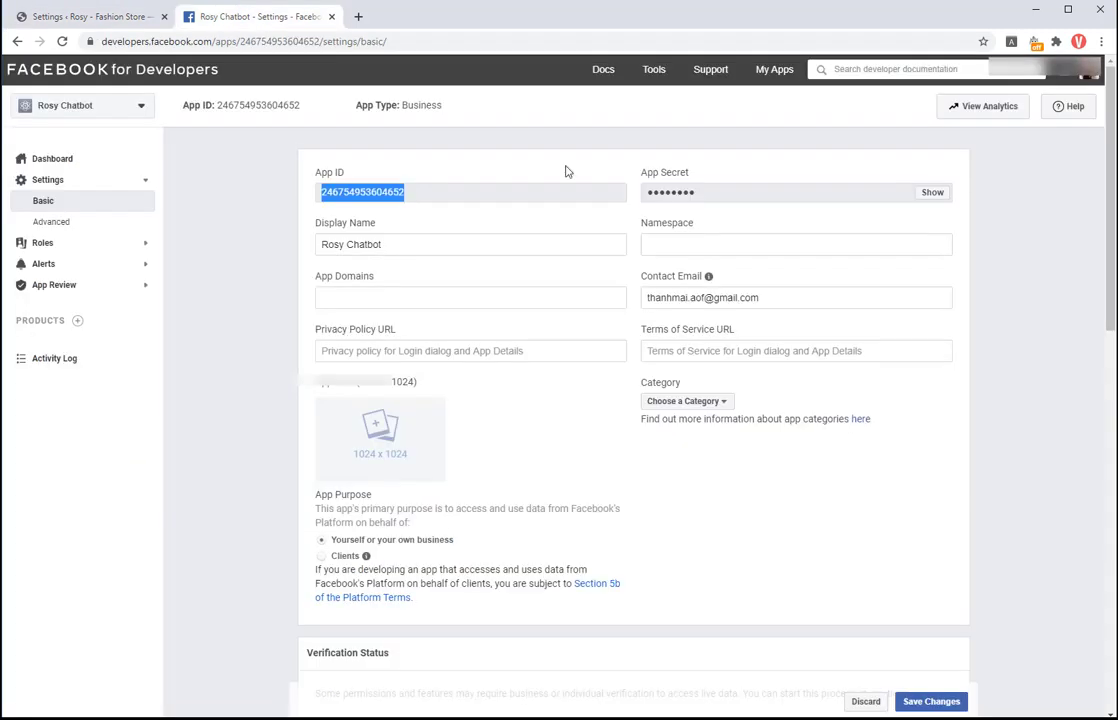
click(931, 195)
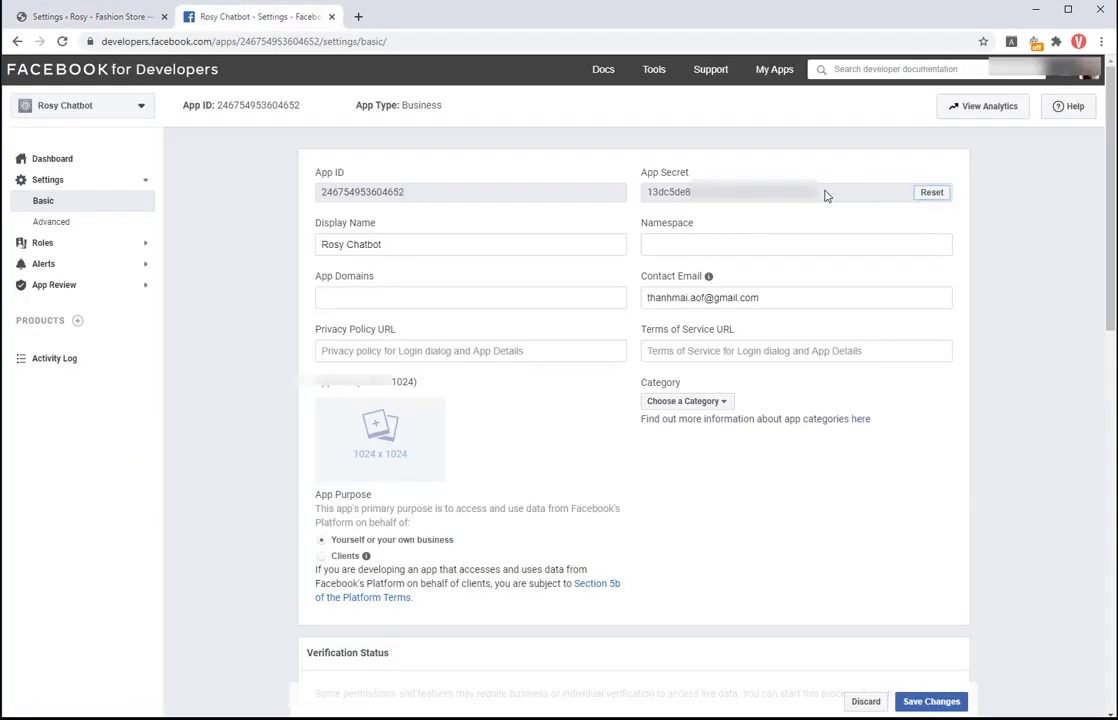
drag(826, 195, 650, 197)
right_click(650, 197)
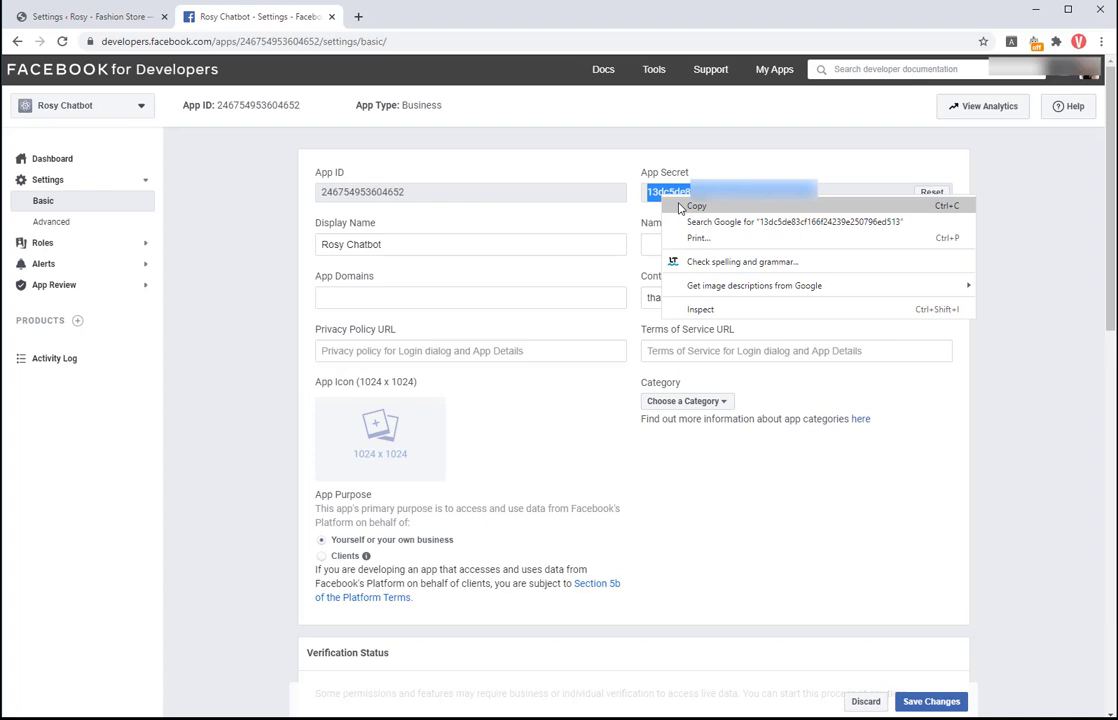
click(675, 207)
click(105, 10)
click(302, 432)
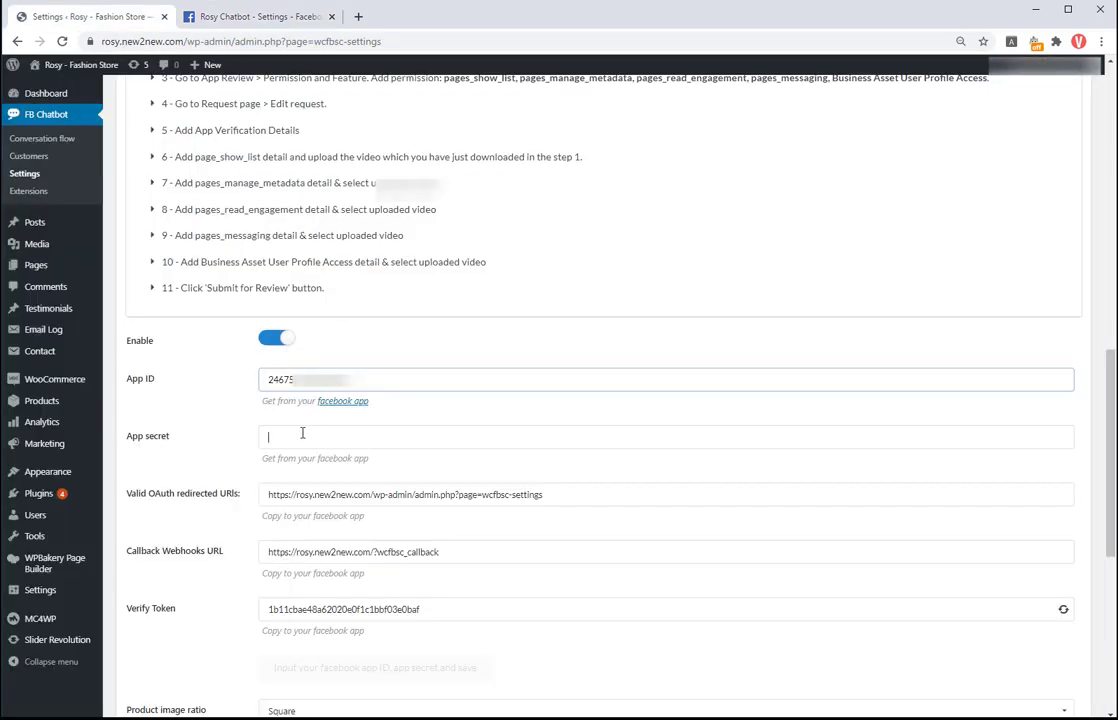
key(ctrl+v)
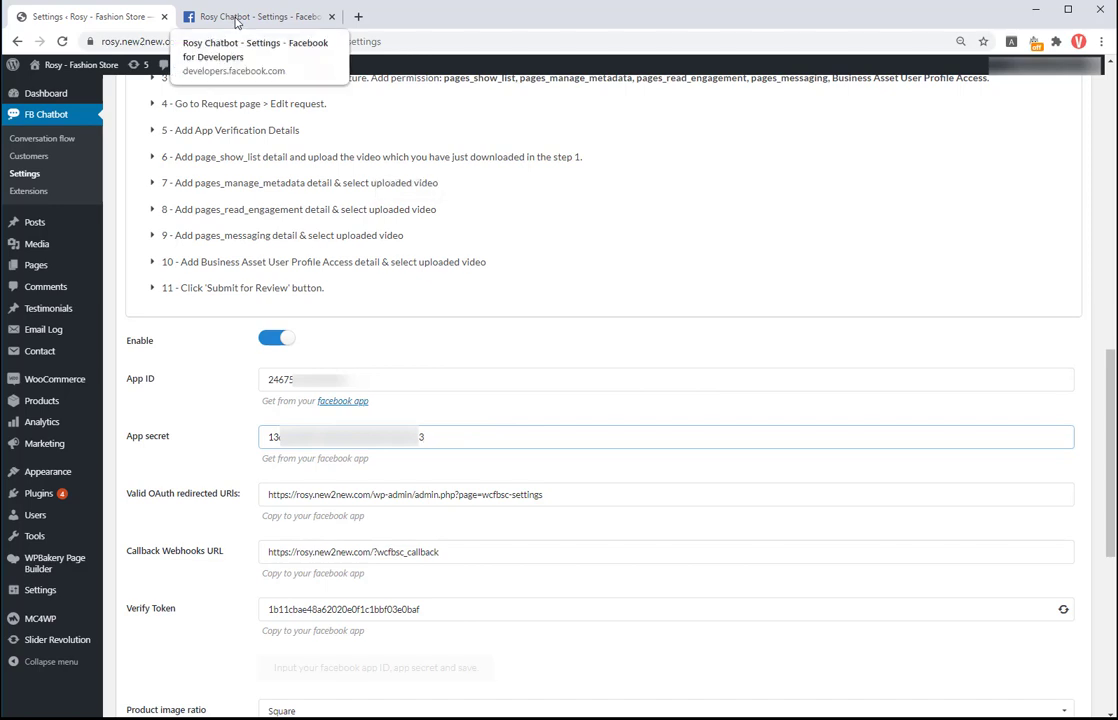
click(237, 18)
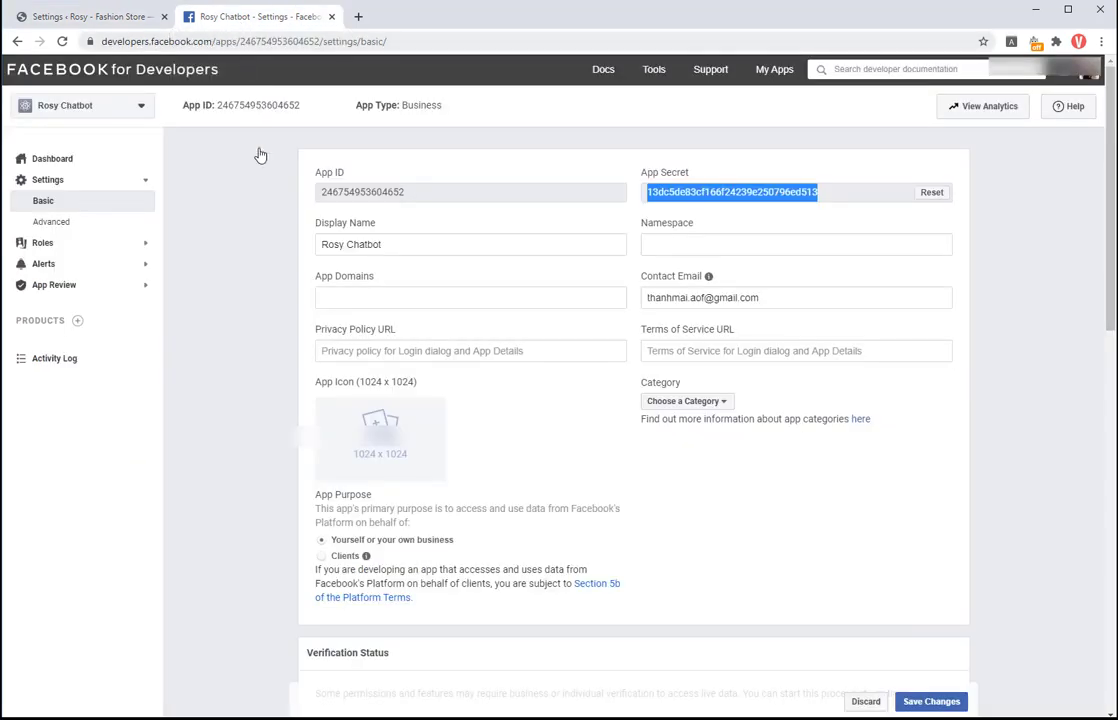
click(379, 296)
Step: Copy the store URL from WordPress and add it to App Domains
click(125, 18)
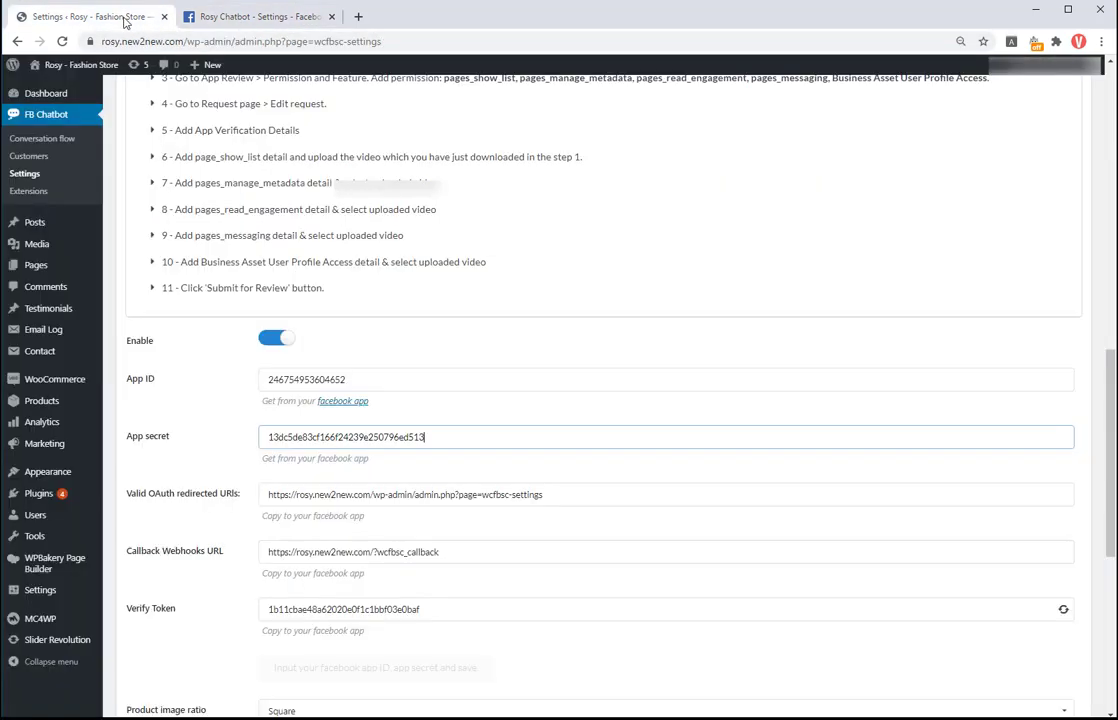
click(121, 44)
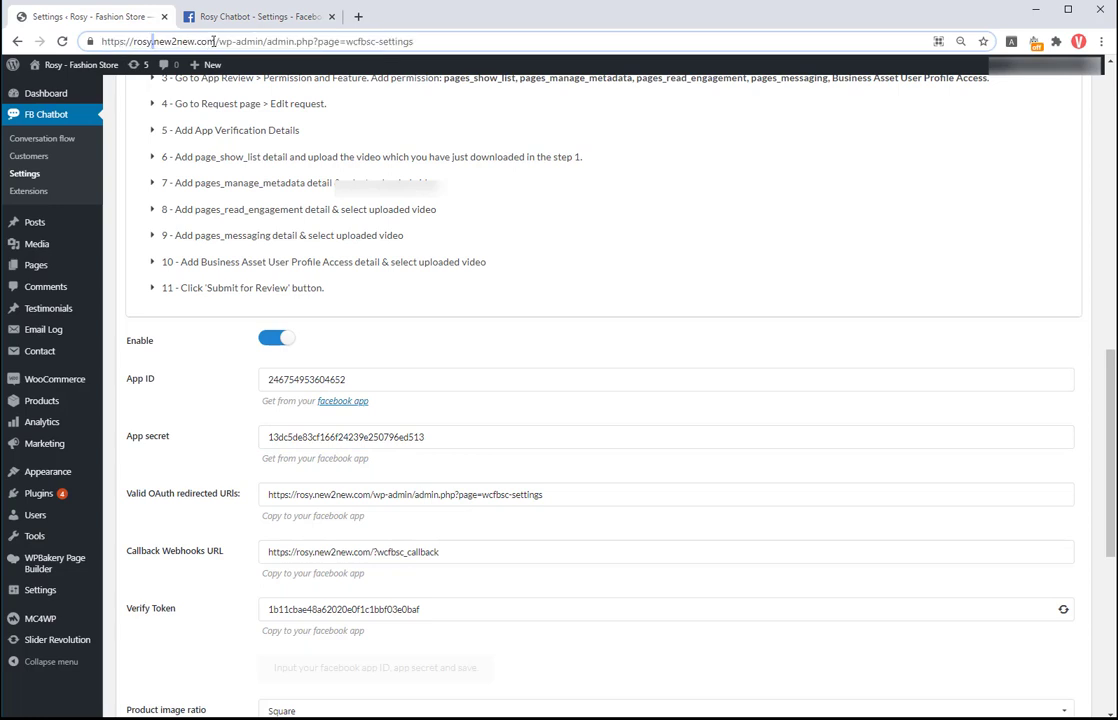
drag(215, 41, 104, 43)
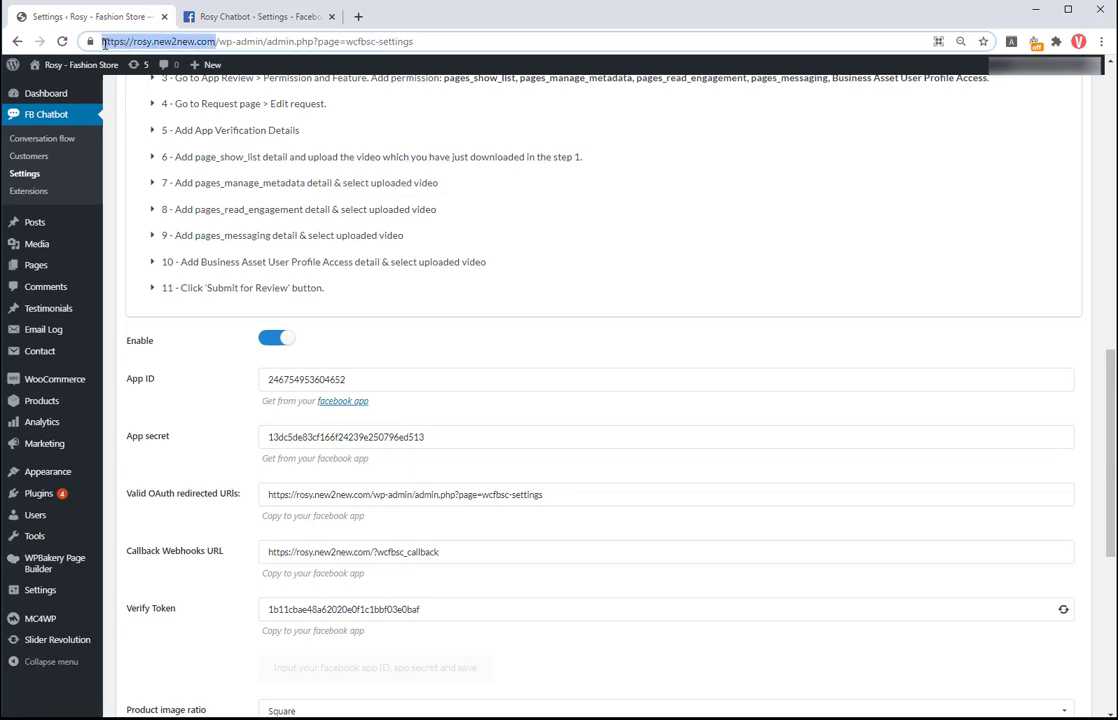
click(248, 18)
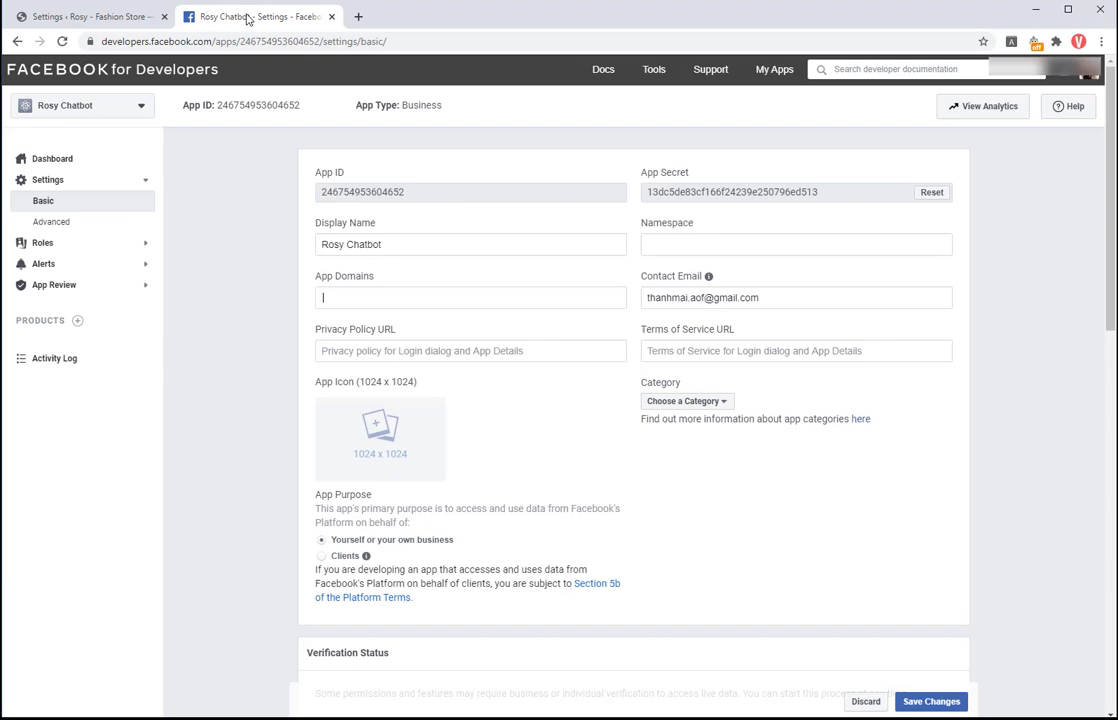
right_click(359, 297)
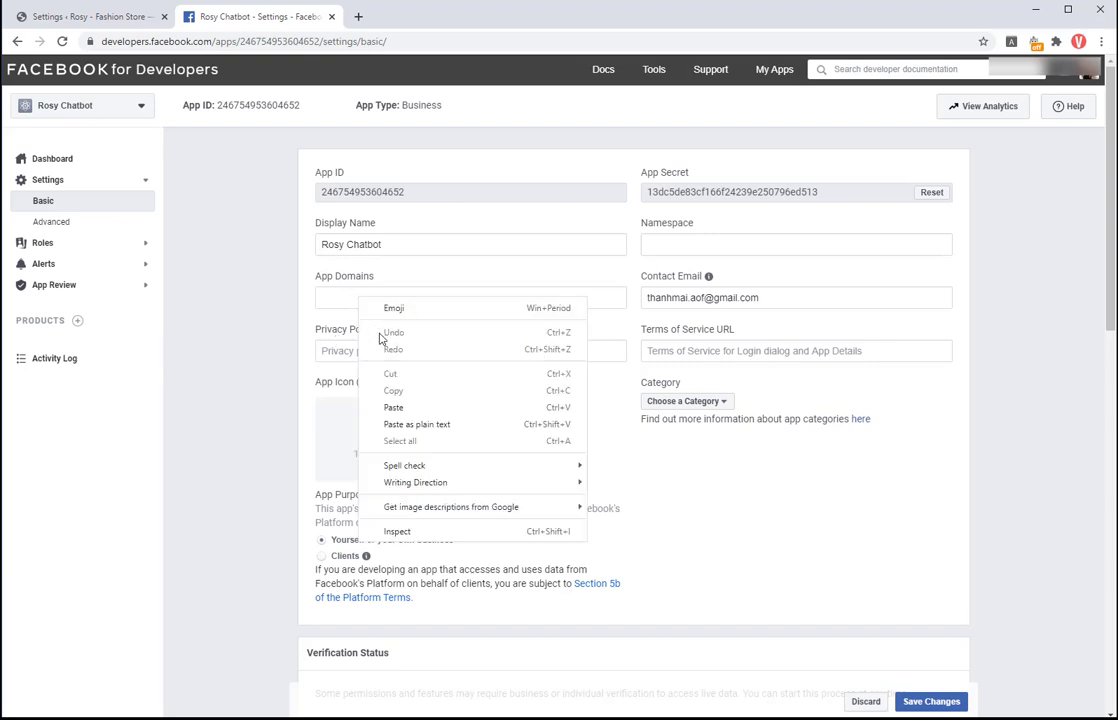
click(385, 405)
key(Return)
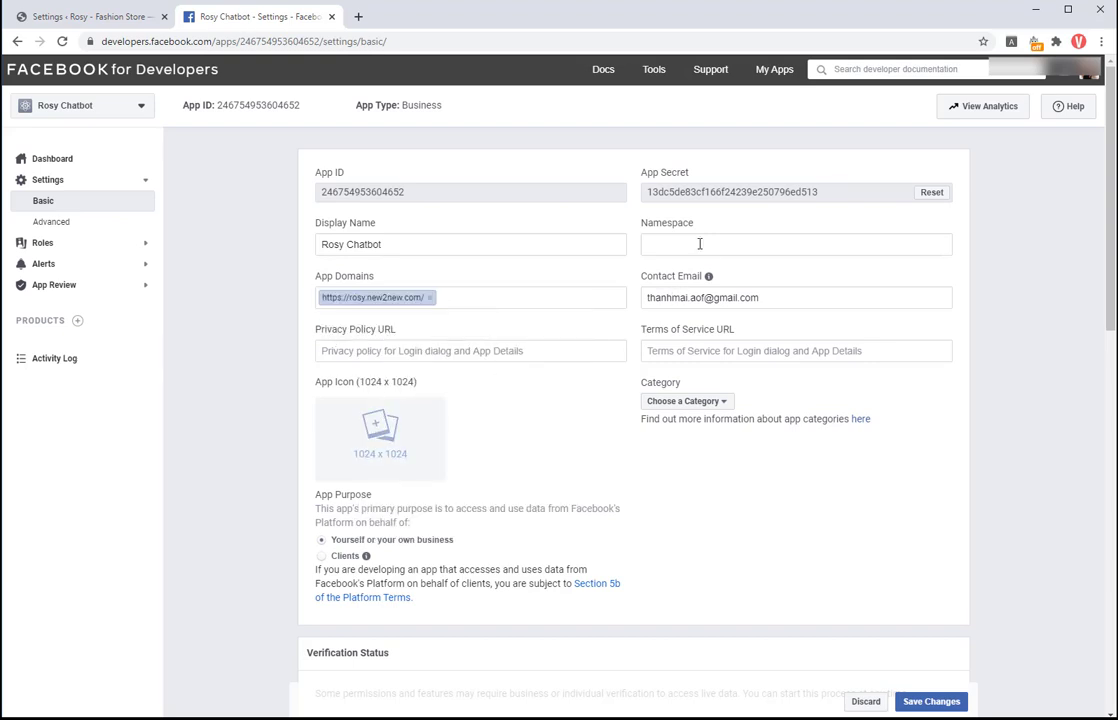
click(699, 243)
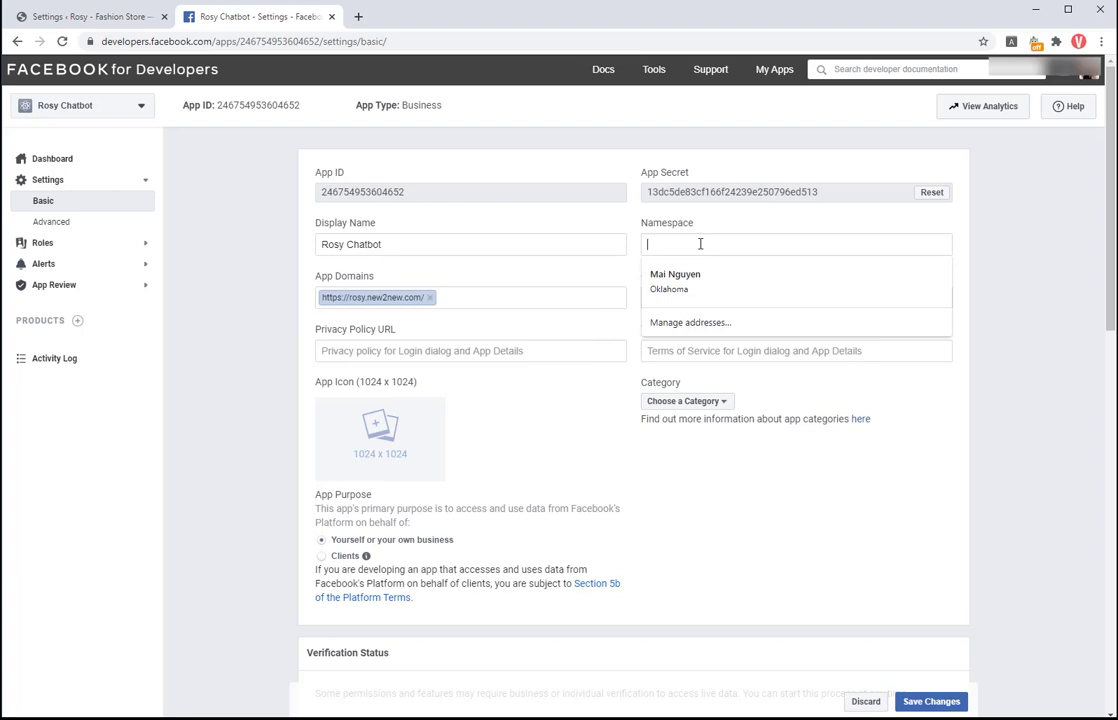
click(501, 352)
right_click(502, 353)
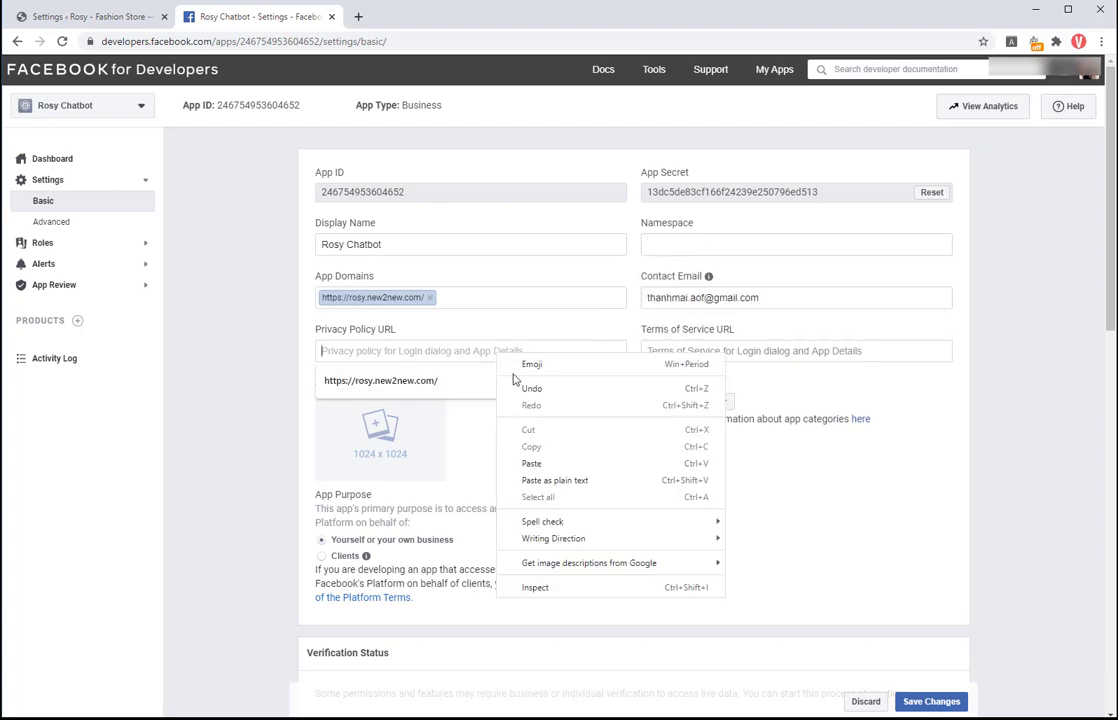
click(534, 462)
click(689, 354)
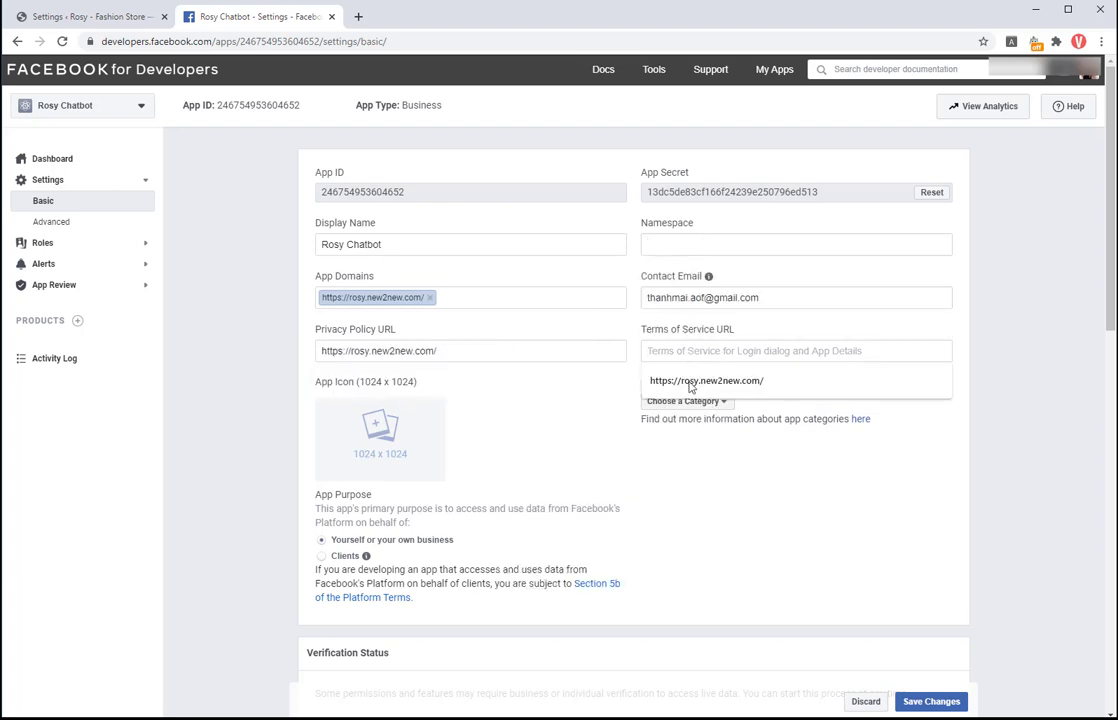
click(690, 382)
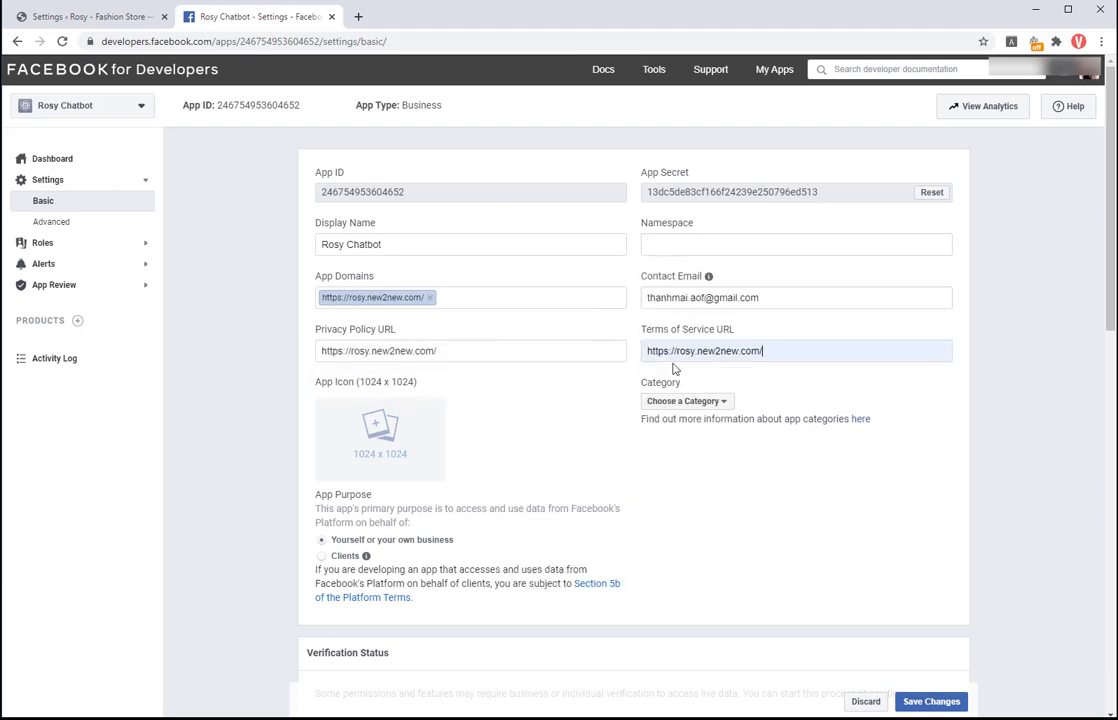
Step: Upload the app FB image as the app icon
click(402, 448)
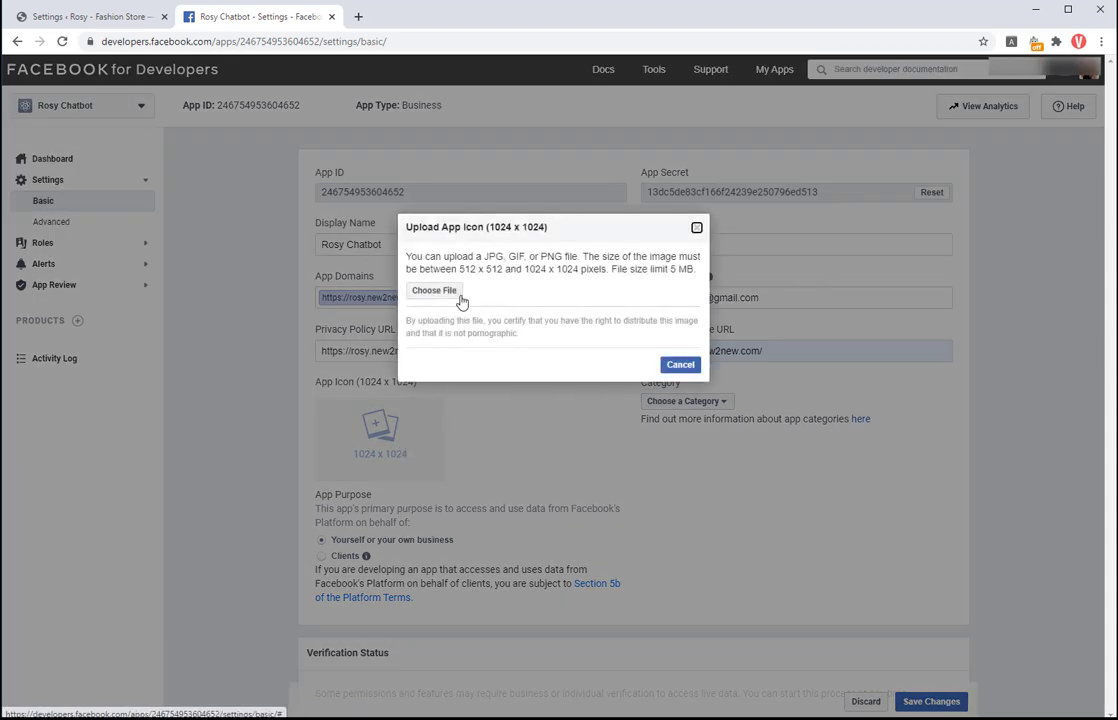
click(455, 297)
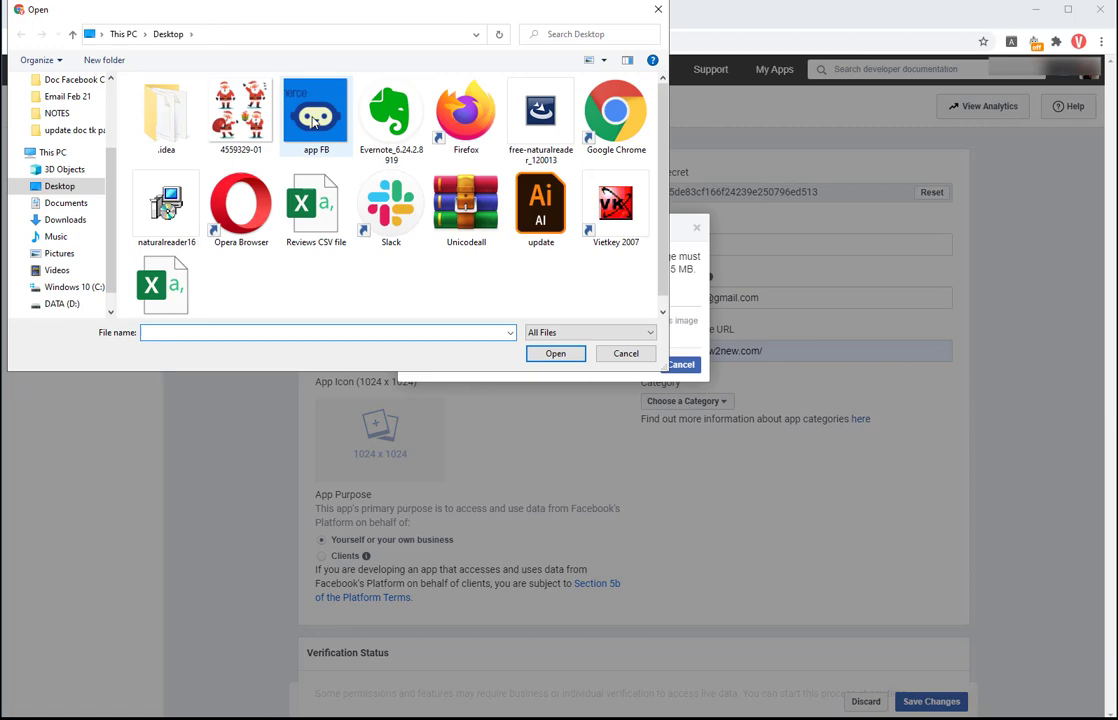
click(316, 112)
click(553, 355)
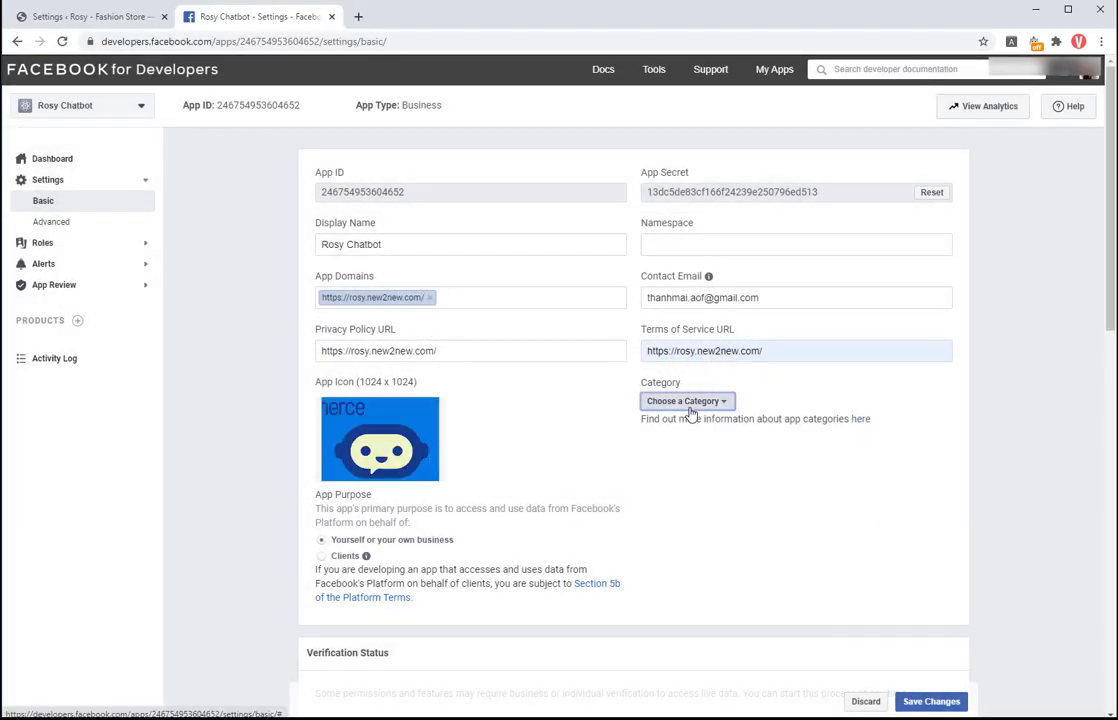
Step: Set the app category to Business and Pages
click(690, 410)
click(709, 442)
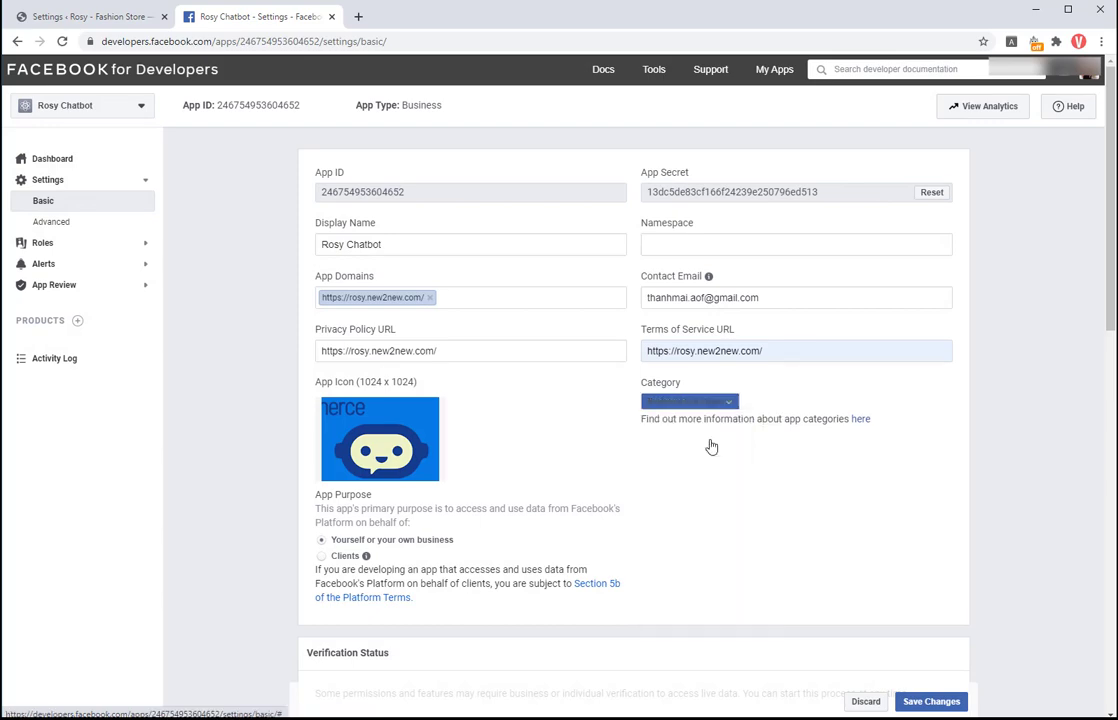
scroll(998, 414, down, 8)
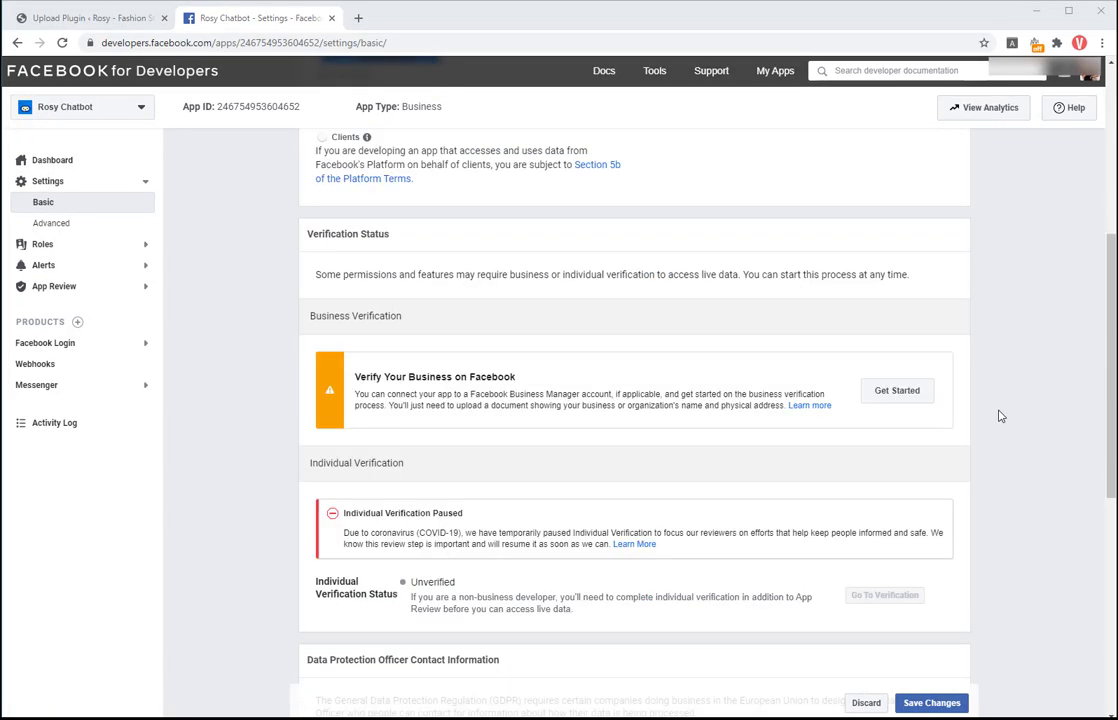
scroll(1000, 415, down, 2)
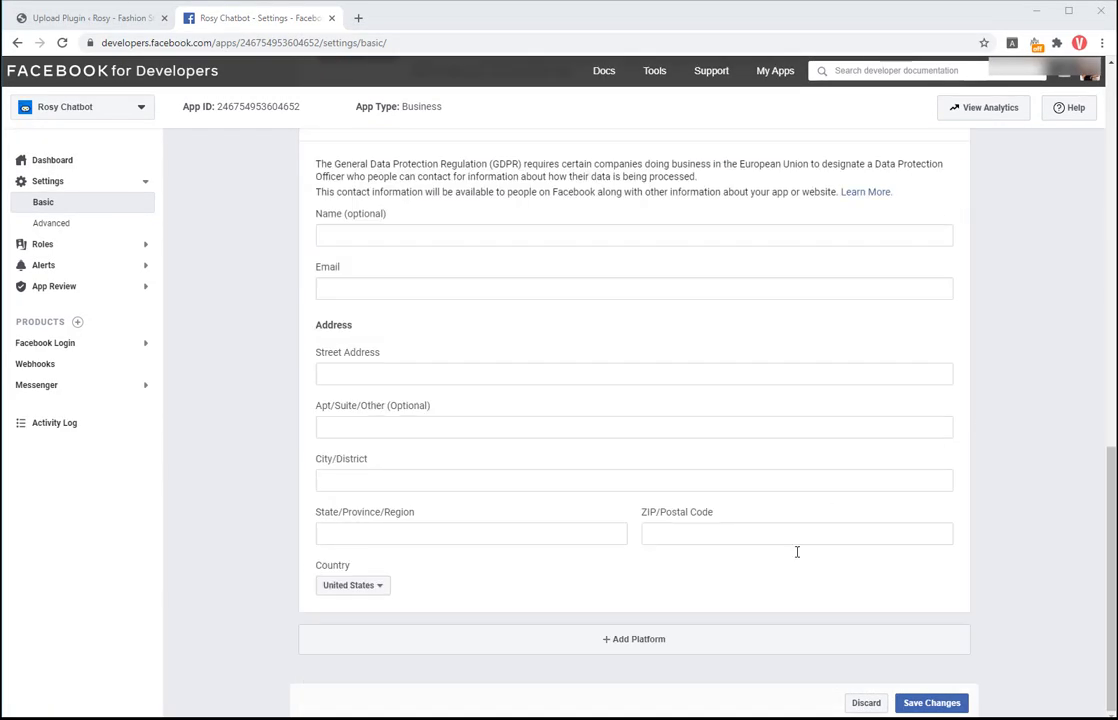
click(634, 645)
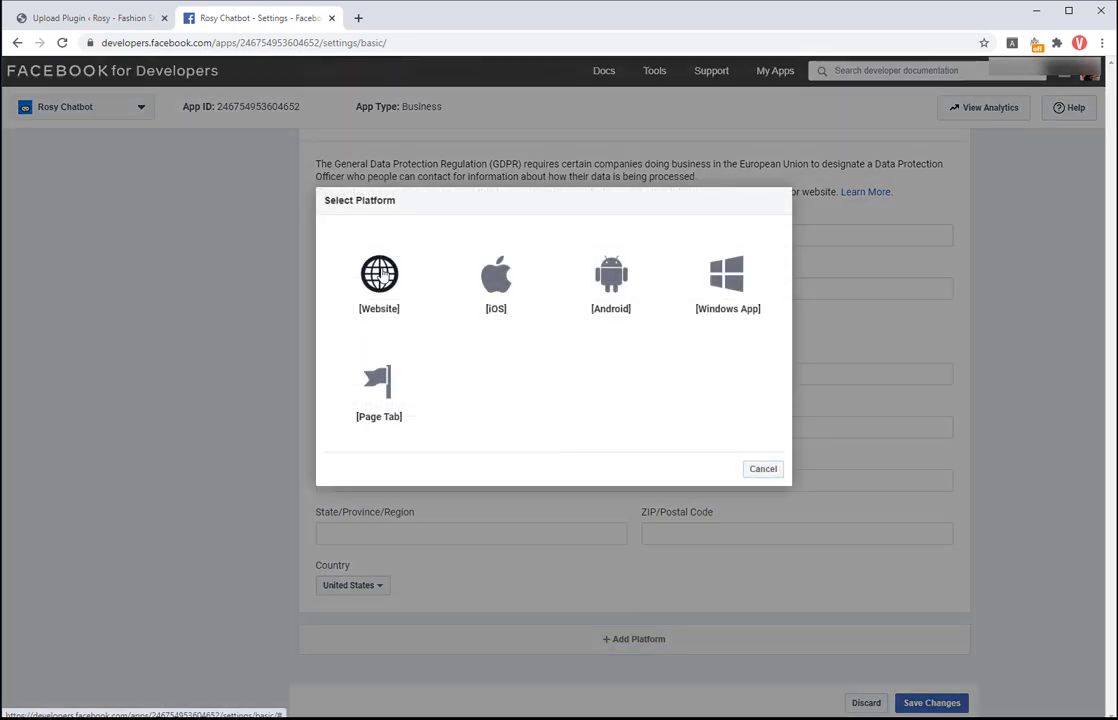
click(380, 274)
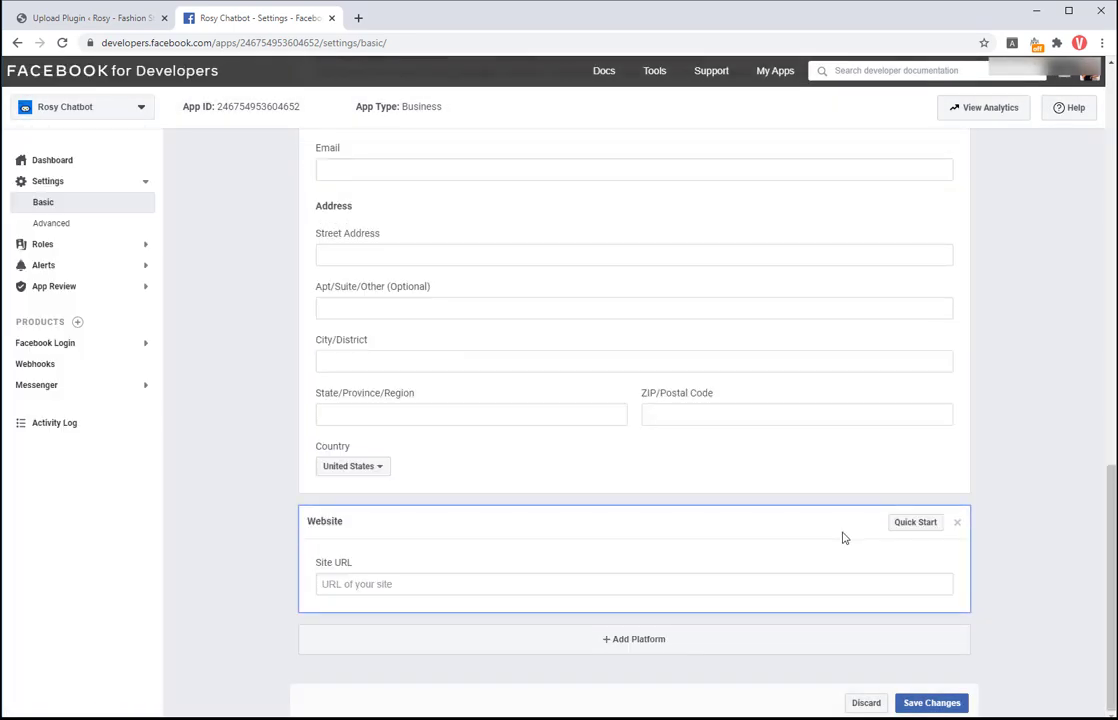
click(402, 584)
click(379, 611)
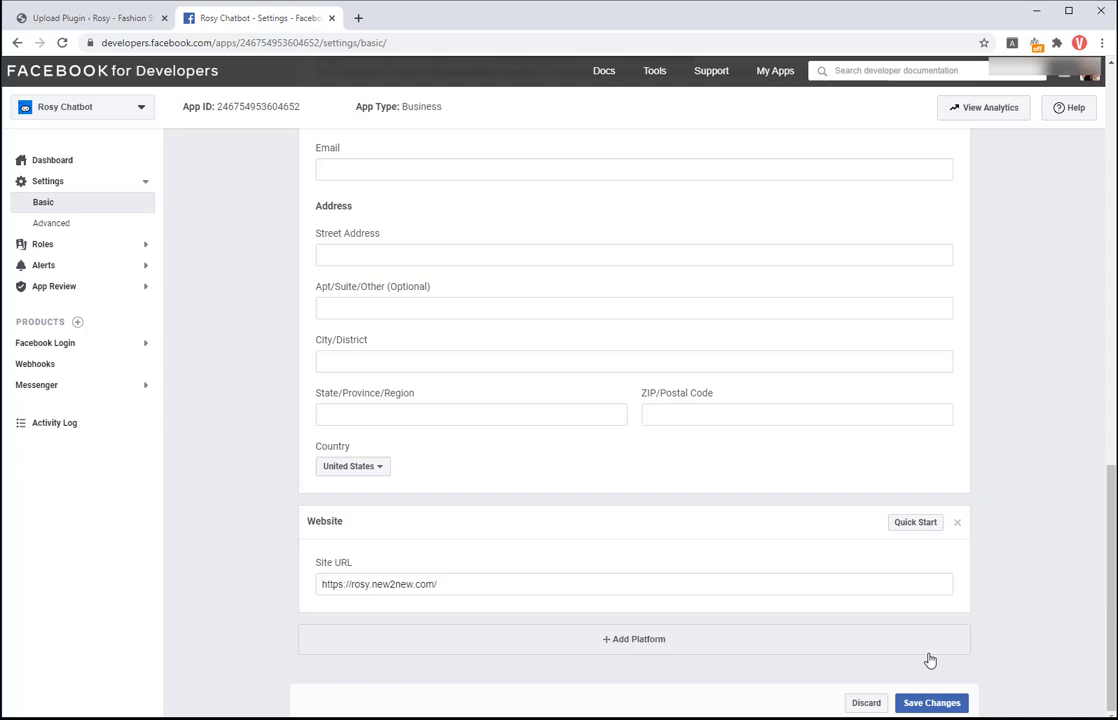
Step: Save the app's basic settings
click(928, 703)
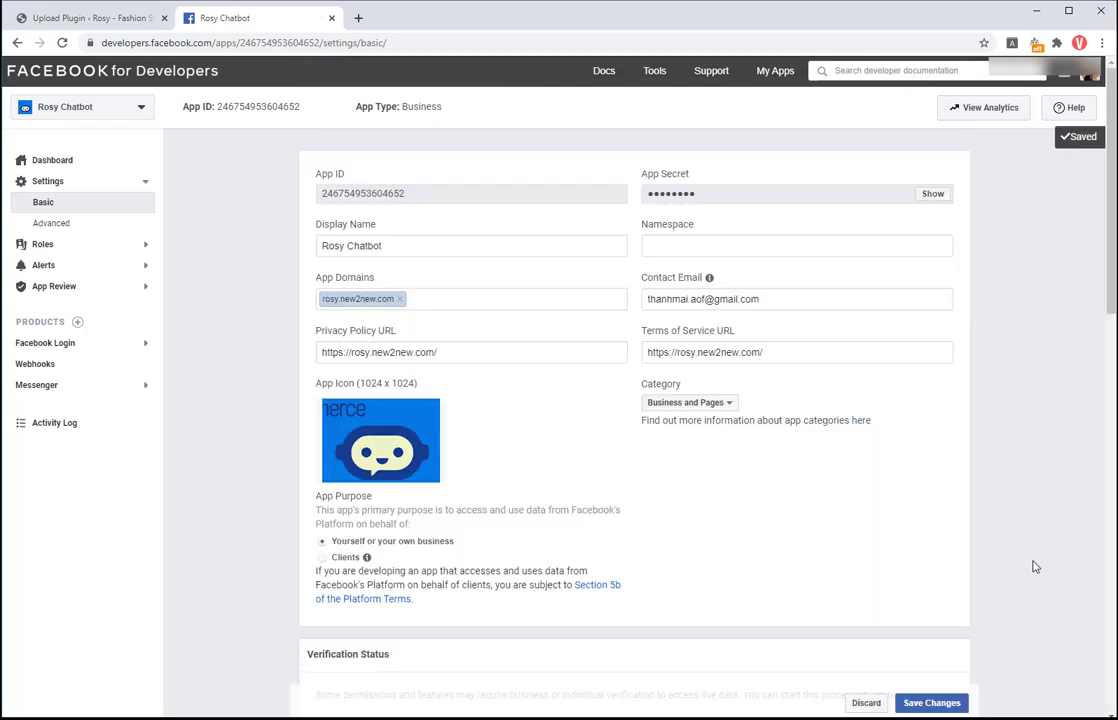
scroll(938, 535, down, 15)
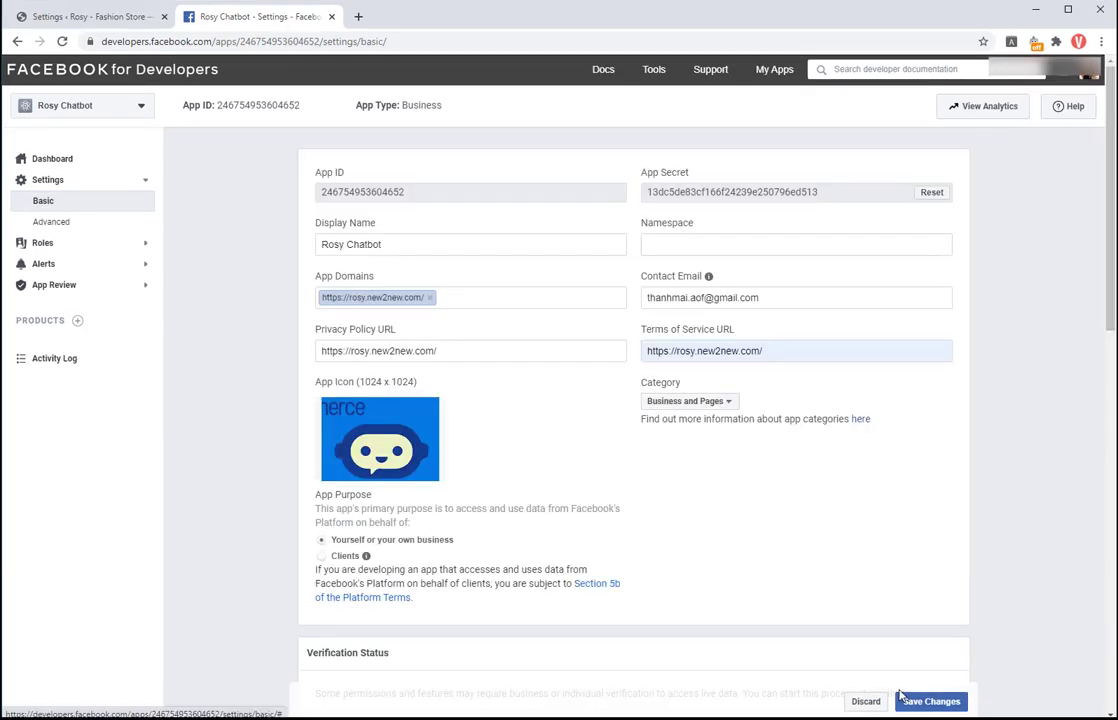
click(902, 700)
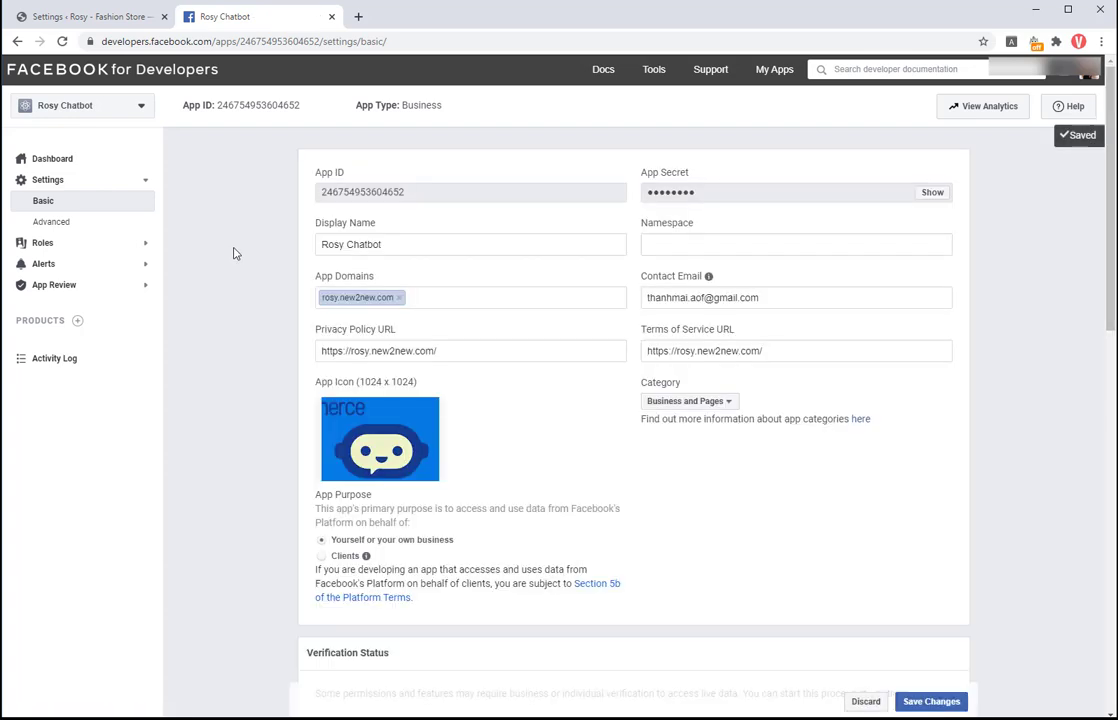
Step: Add the Facebook Login product for the web platform and open its settings
click(78, 322)
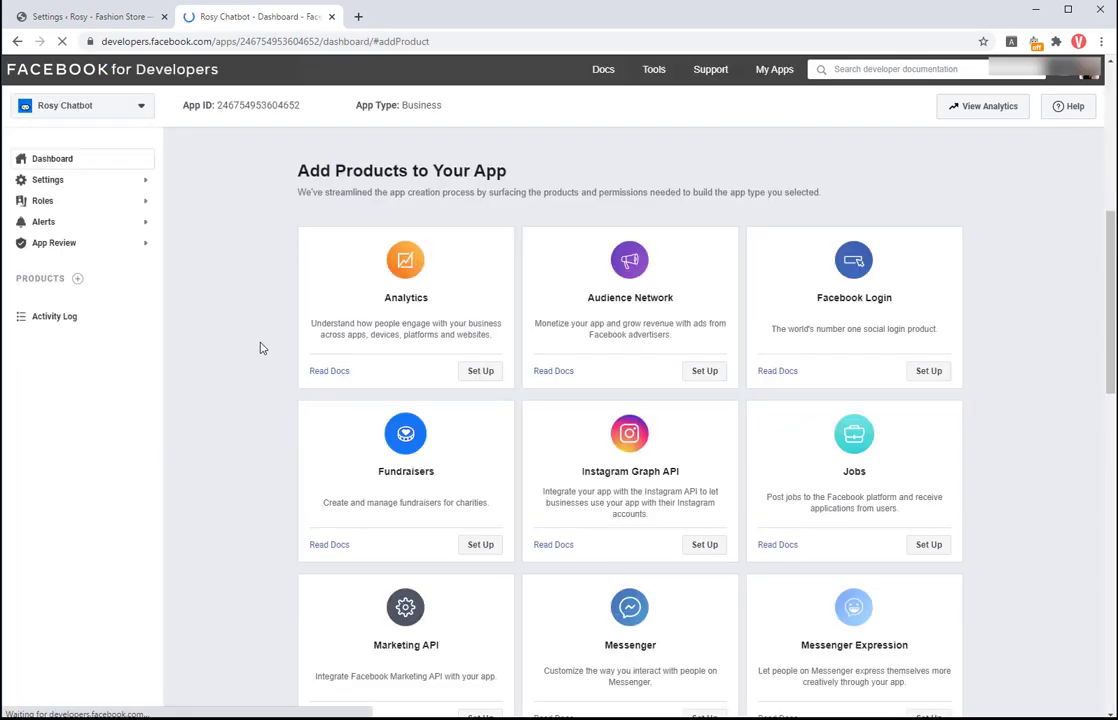
click(928, 373)
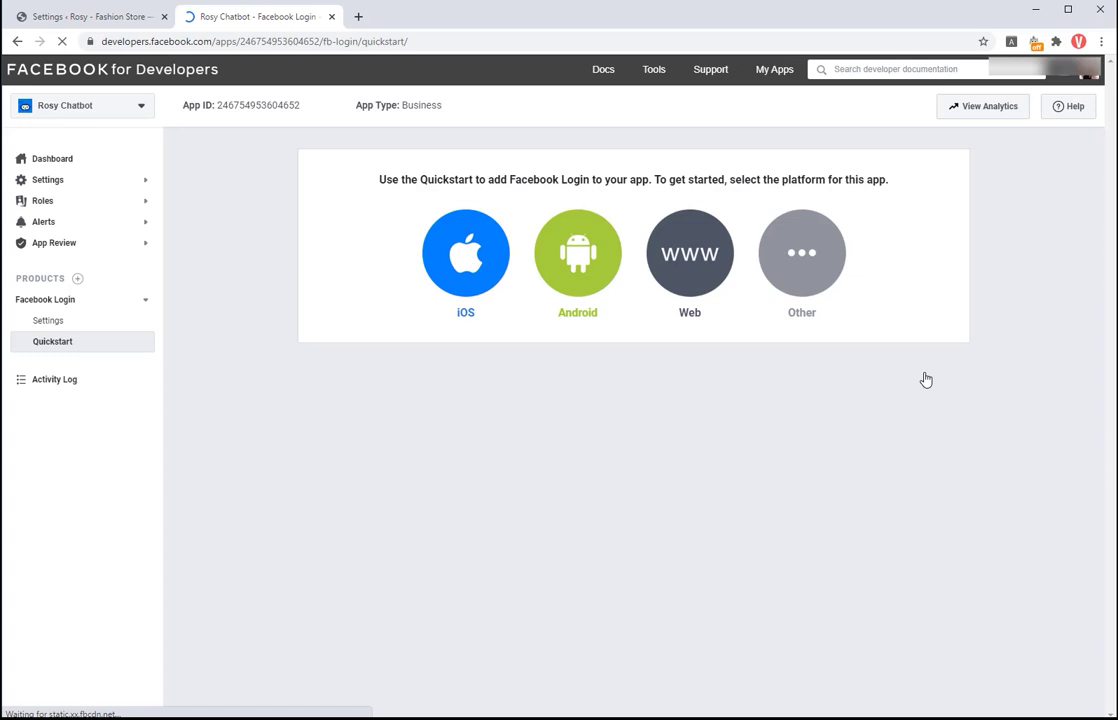
click(701, 279)
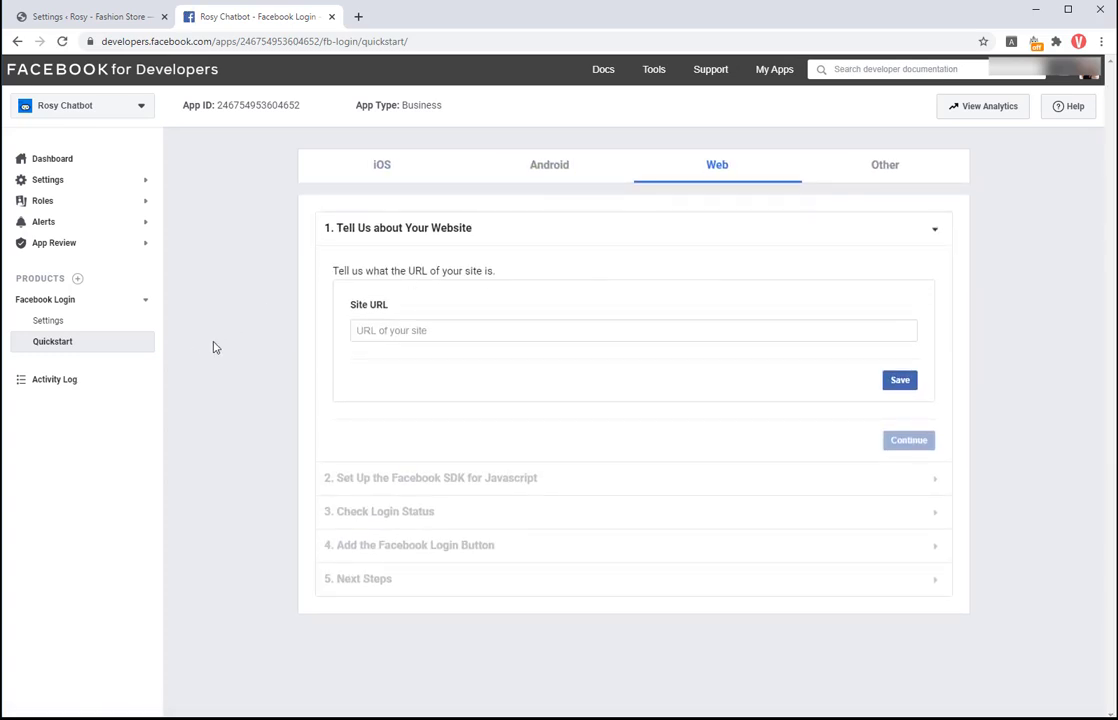
click(80, 322)
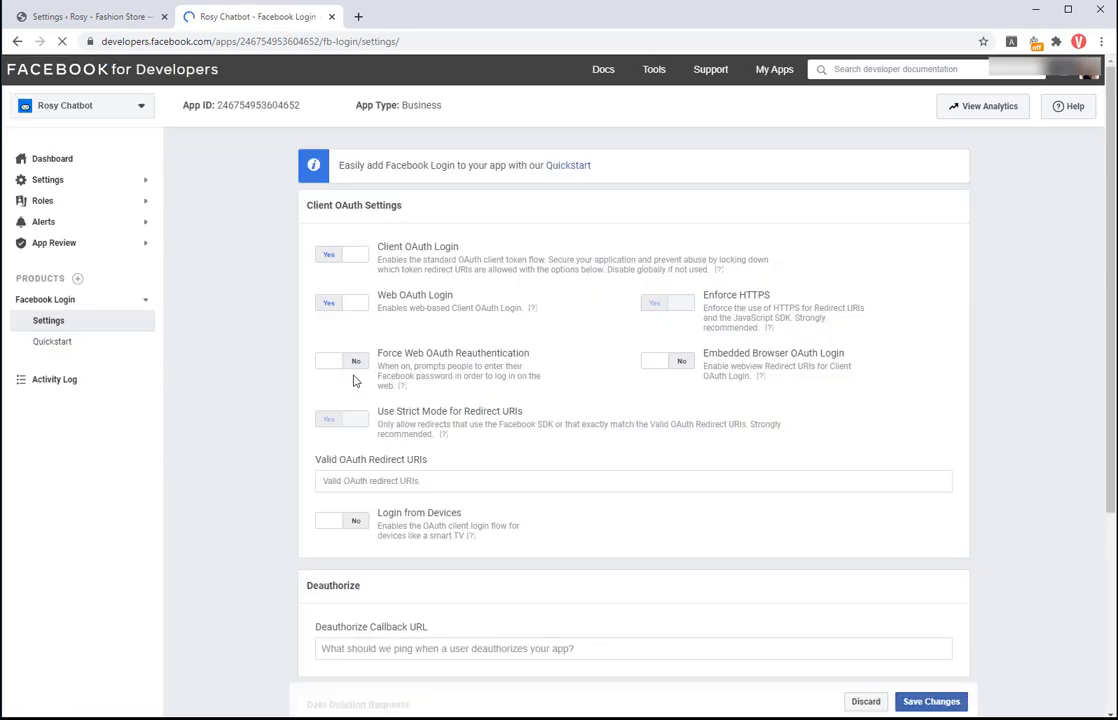
scroll(493, 571, down, 1)
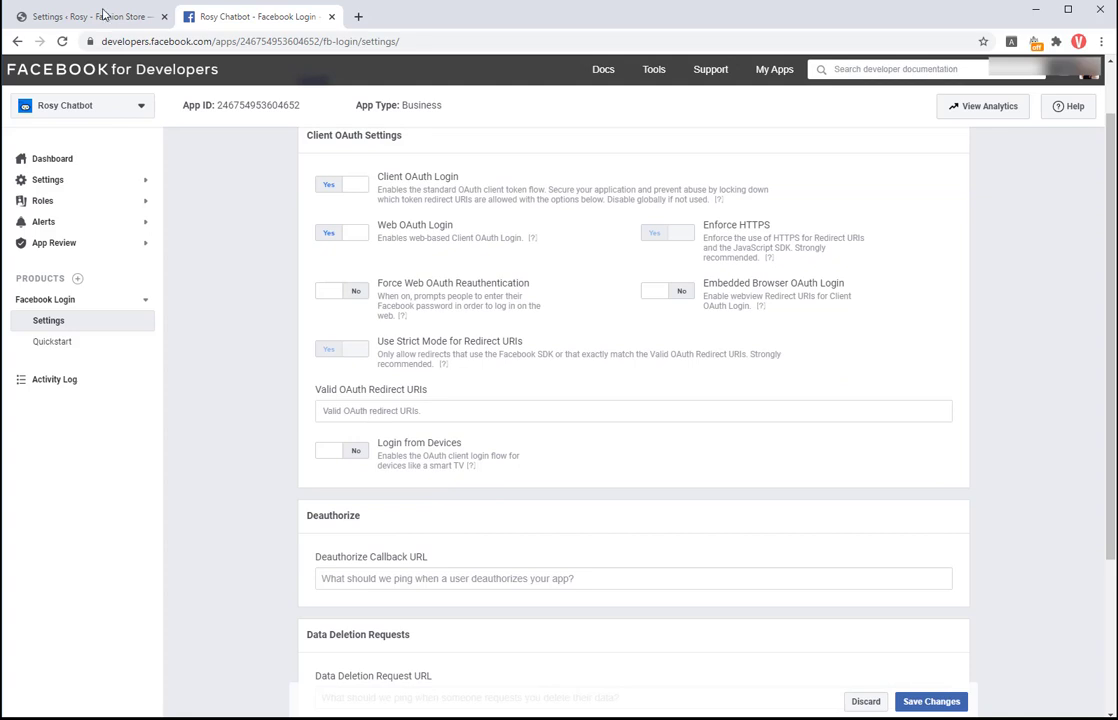
Step: Paste the plugin's wcfbsc-settings URL as a Valid OAuth Redirect URI and save
click(104, 18)
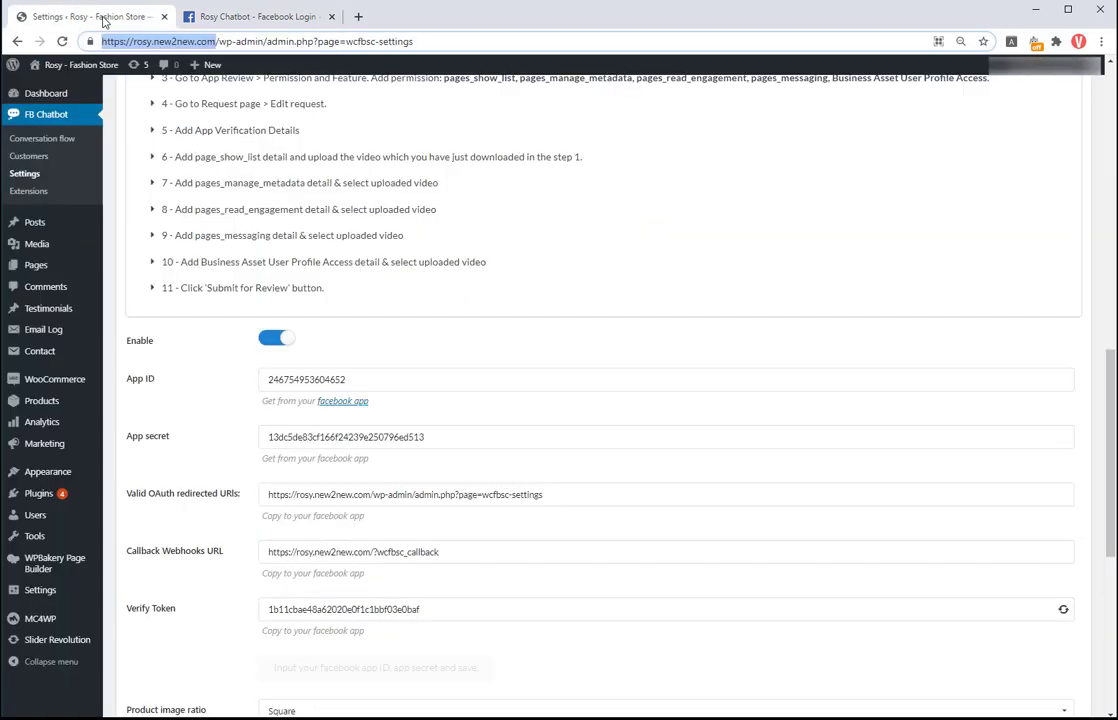
click(289, 495)
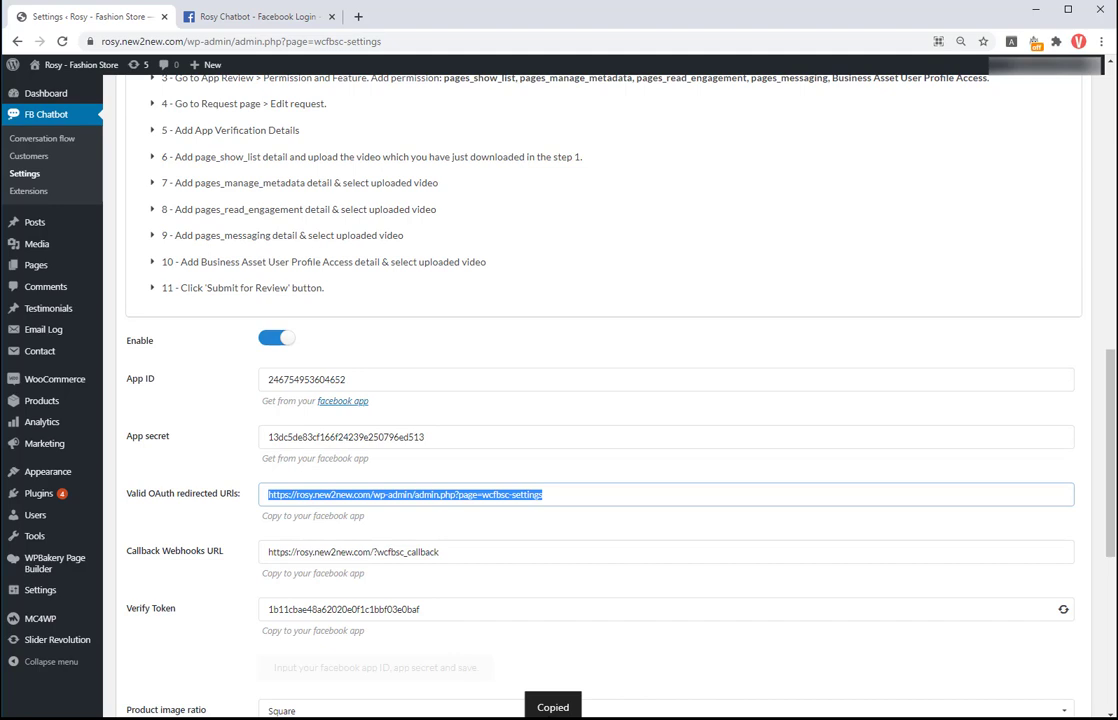
click(227, 19)
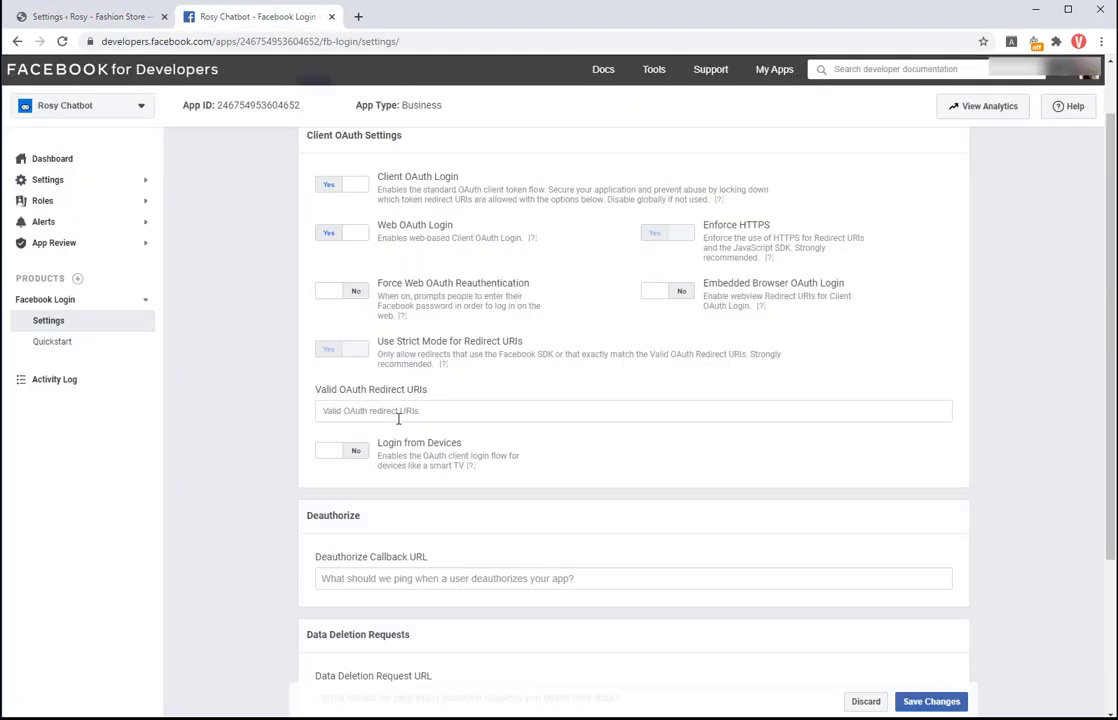
right_click(465, 410)
click(470, 520)
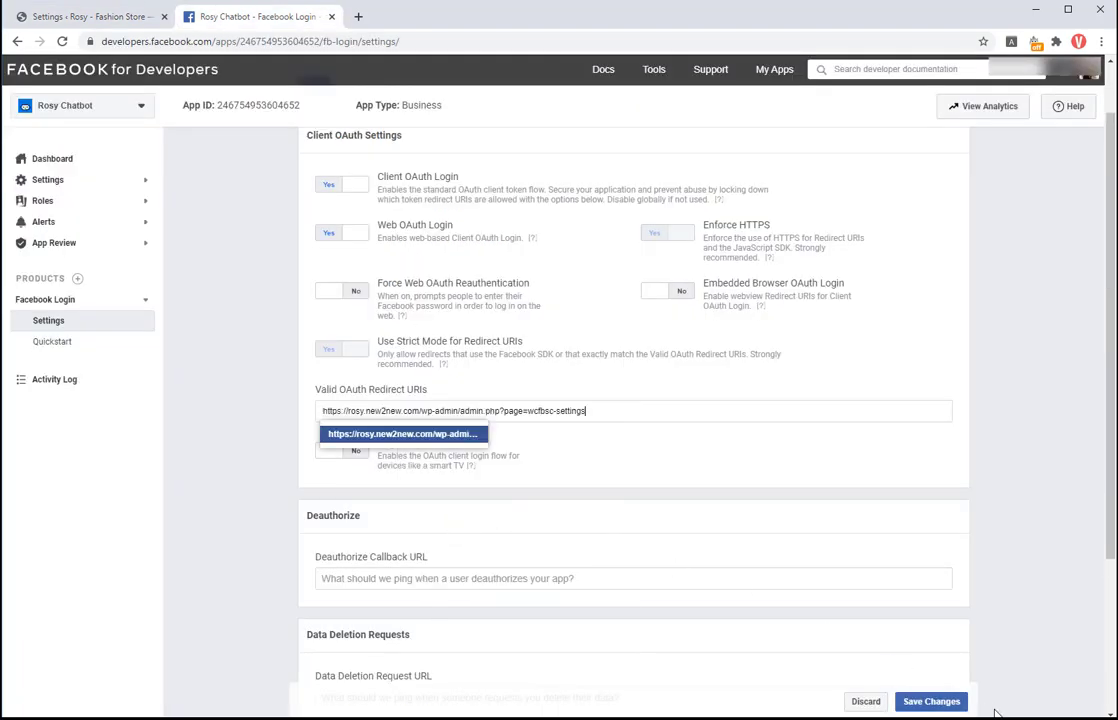
click(932, 701)
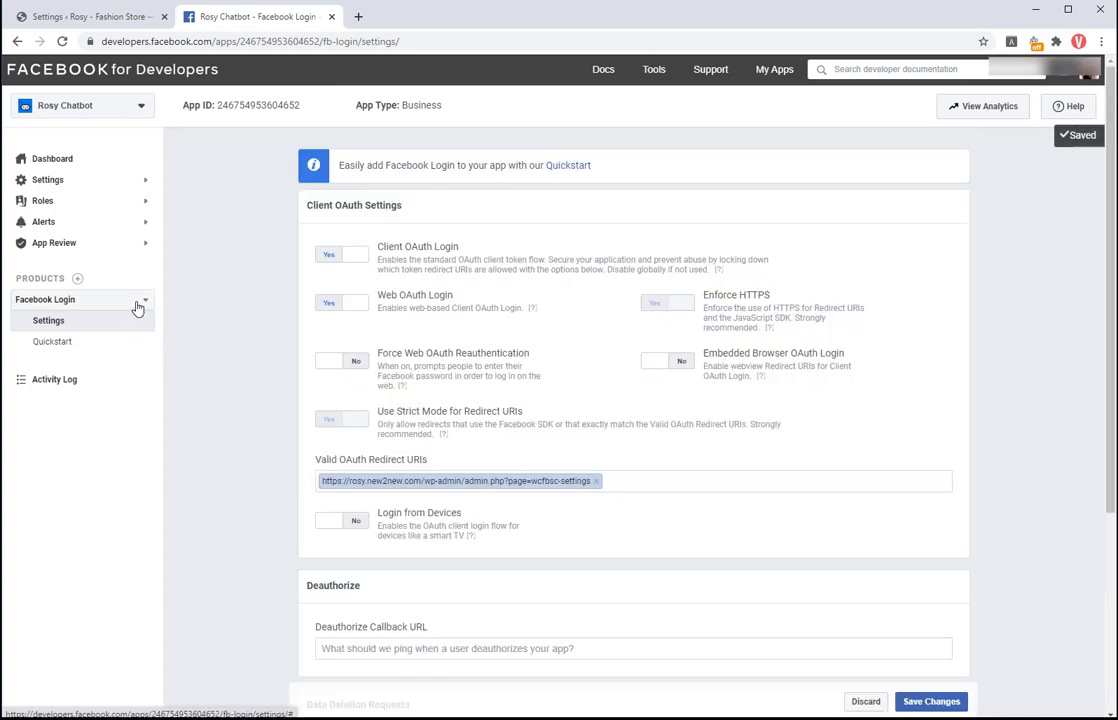
click(79, 280)
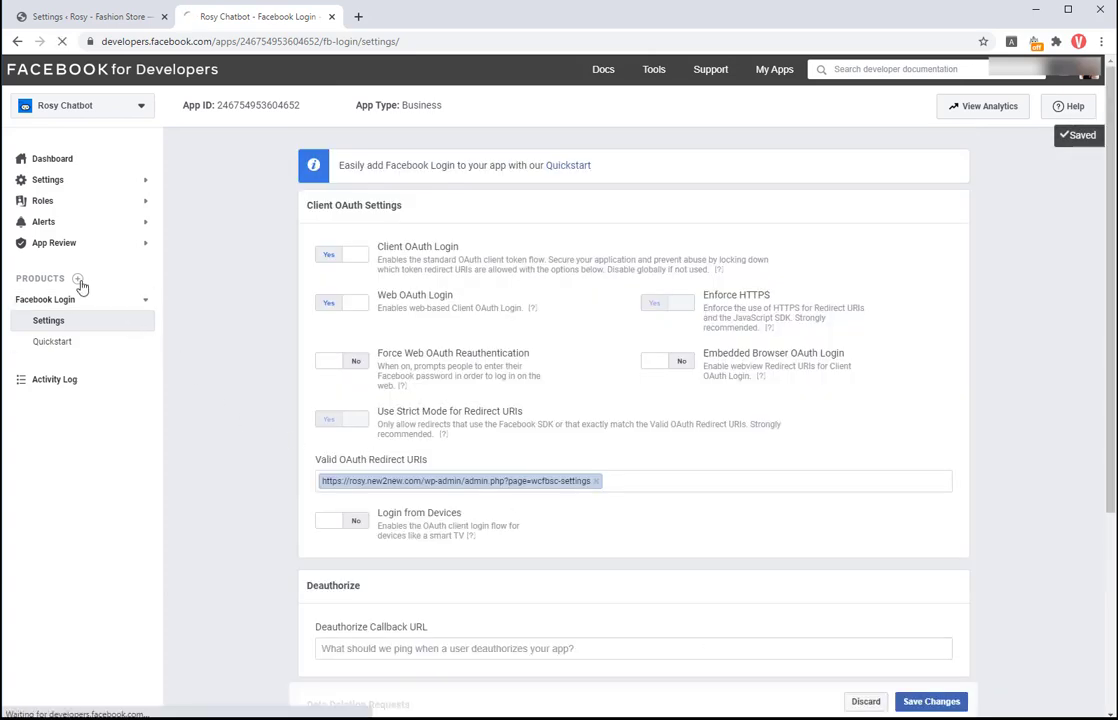
Step: Add Webhooks to the app and begin subscribing to the Page object
scroll(752, 463, down, 5)
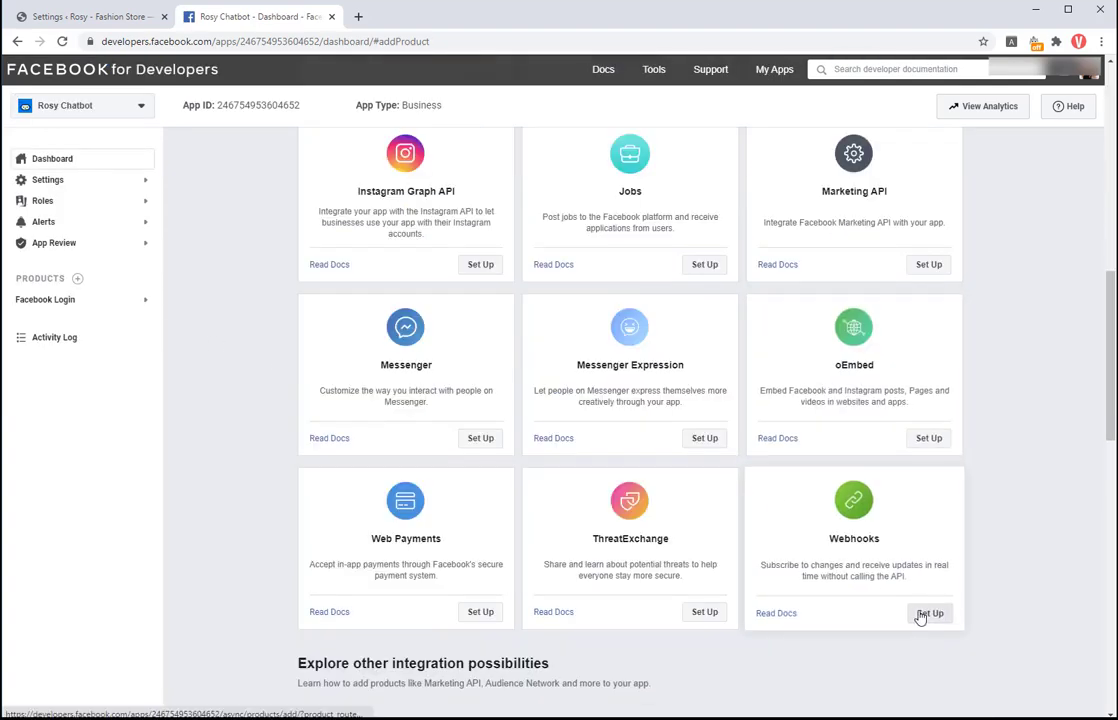
click(921, 614)
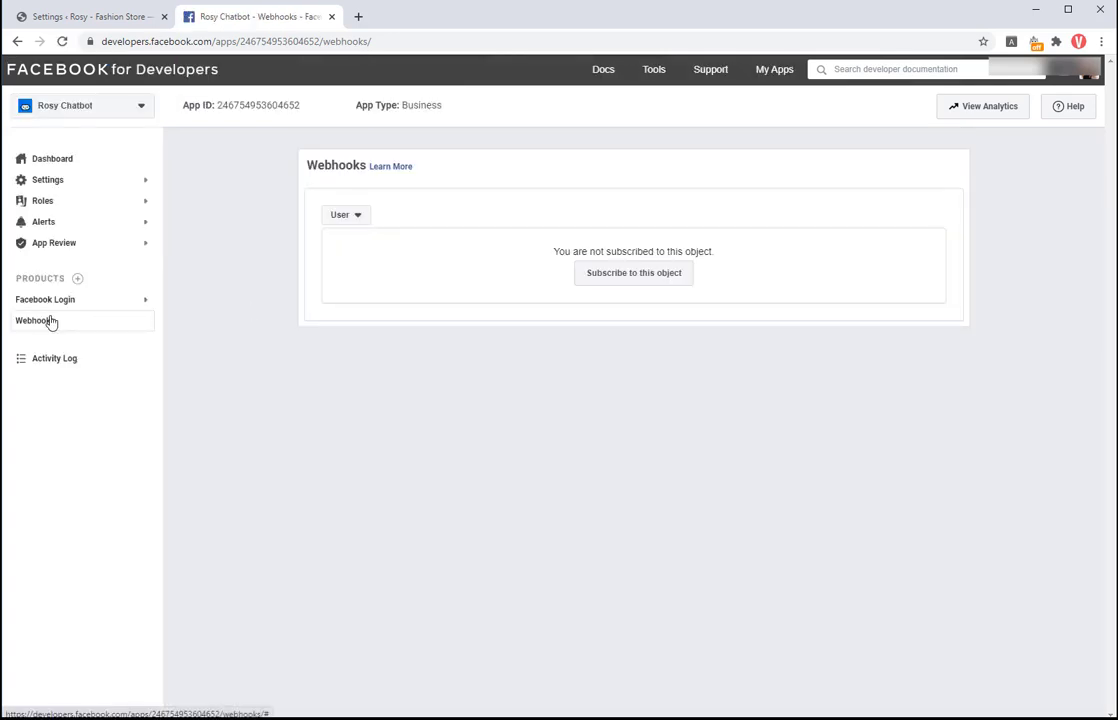
click(356, 217)
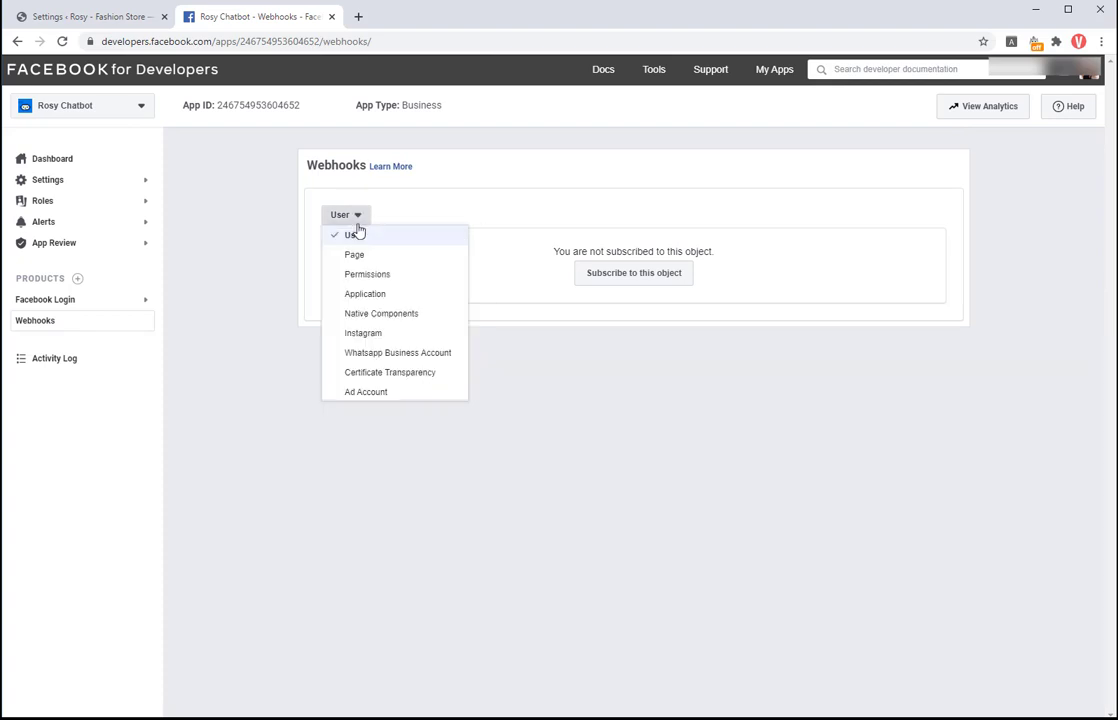
click(354, 256)
click(637, 281)
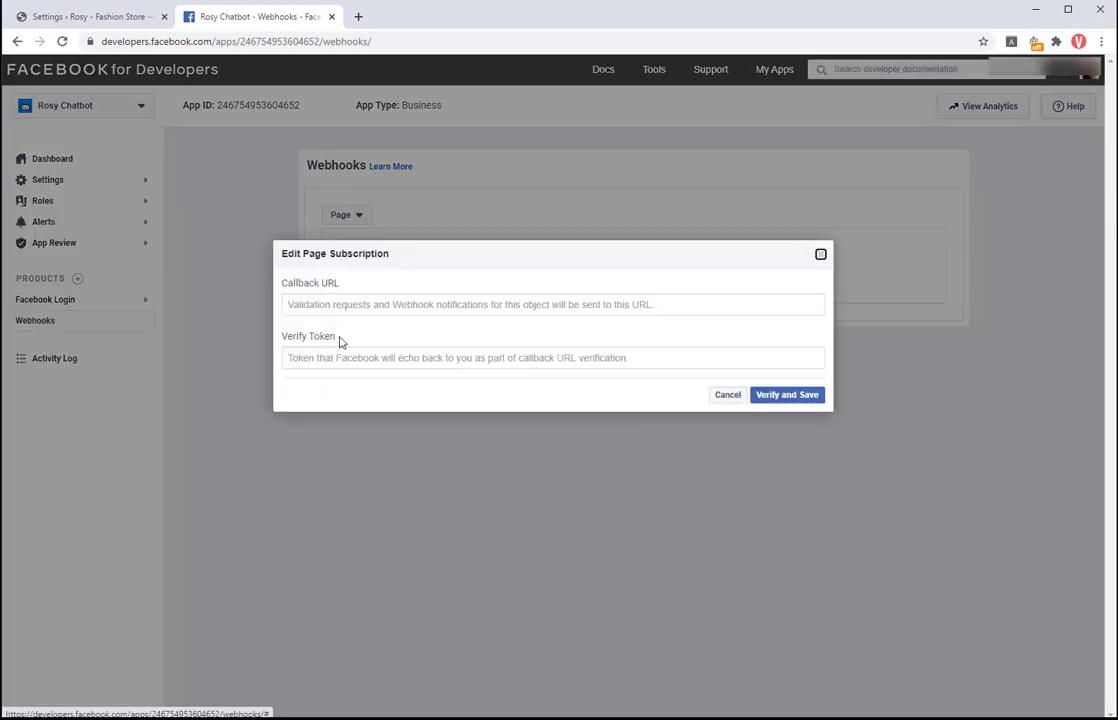
click(120, 16)
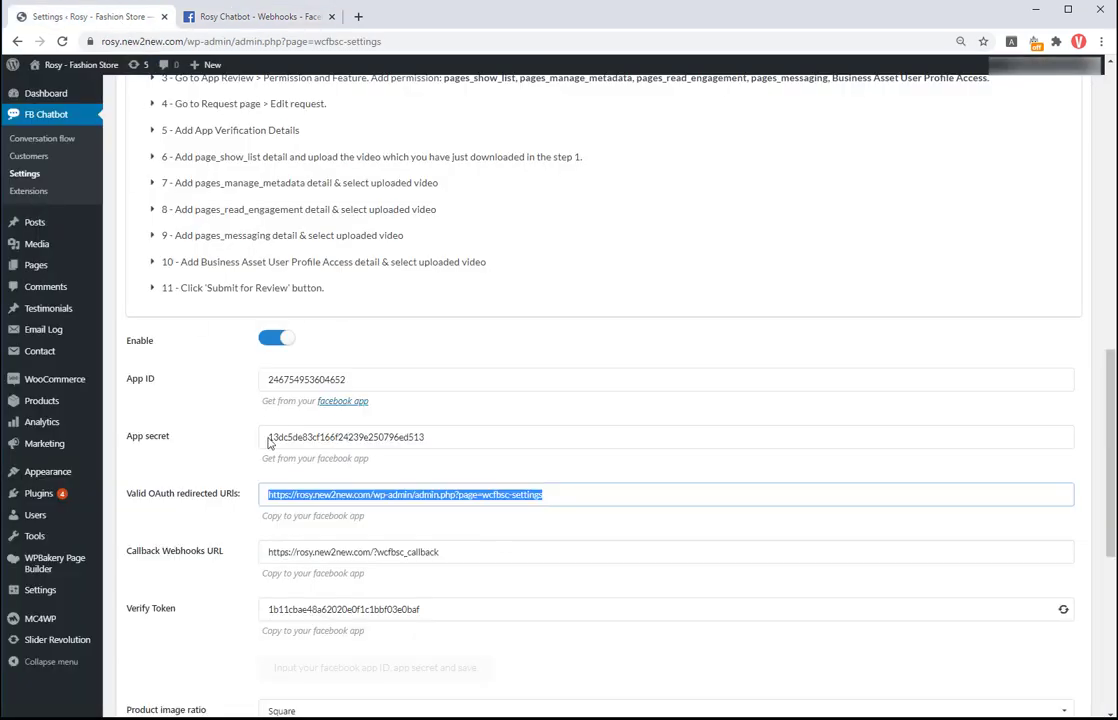
click(310, 551)
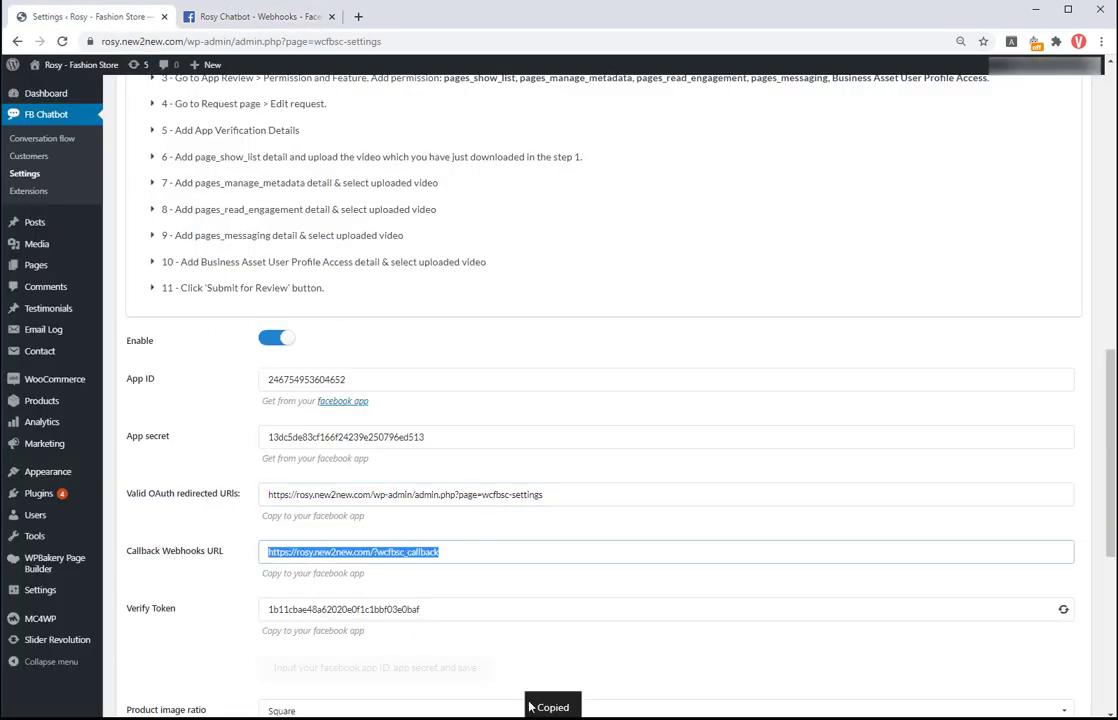
click(260, 16)
click(349, 300)
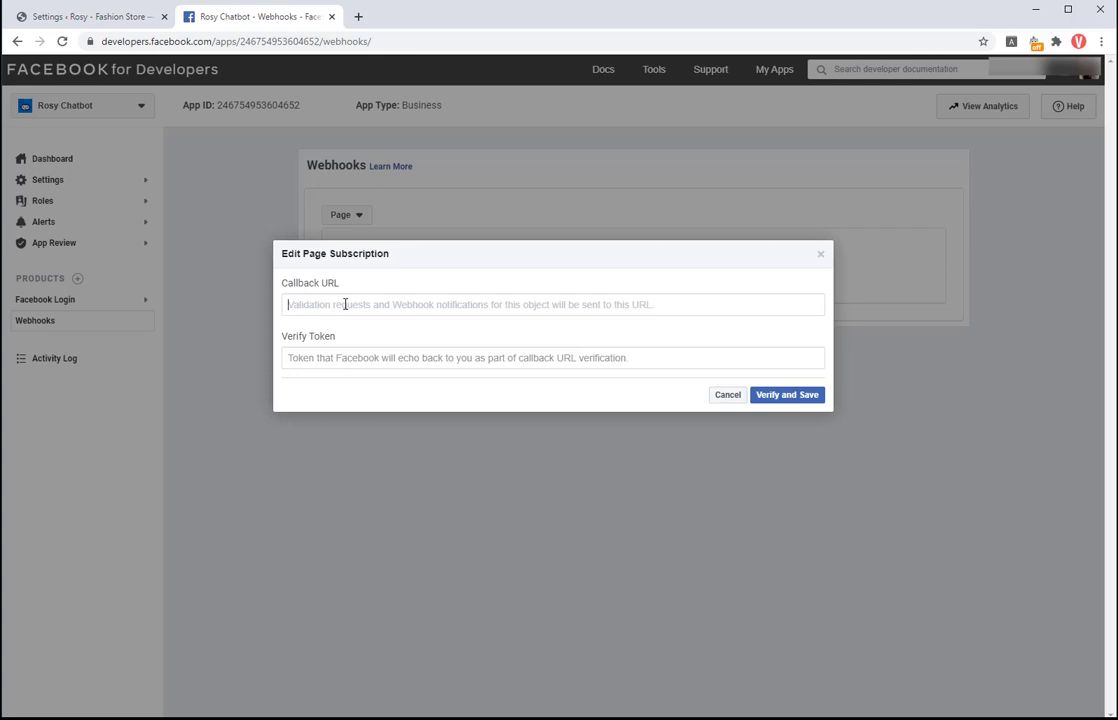
right_click(346, 306)
click(380, 414)
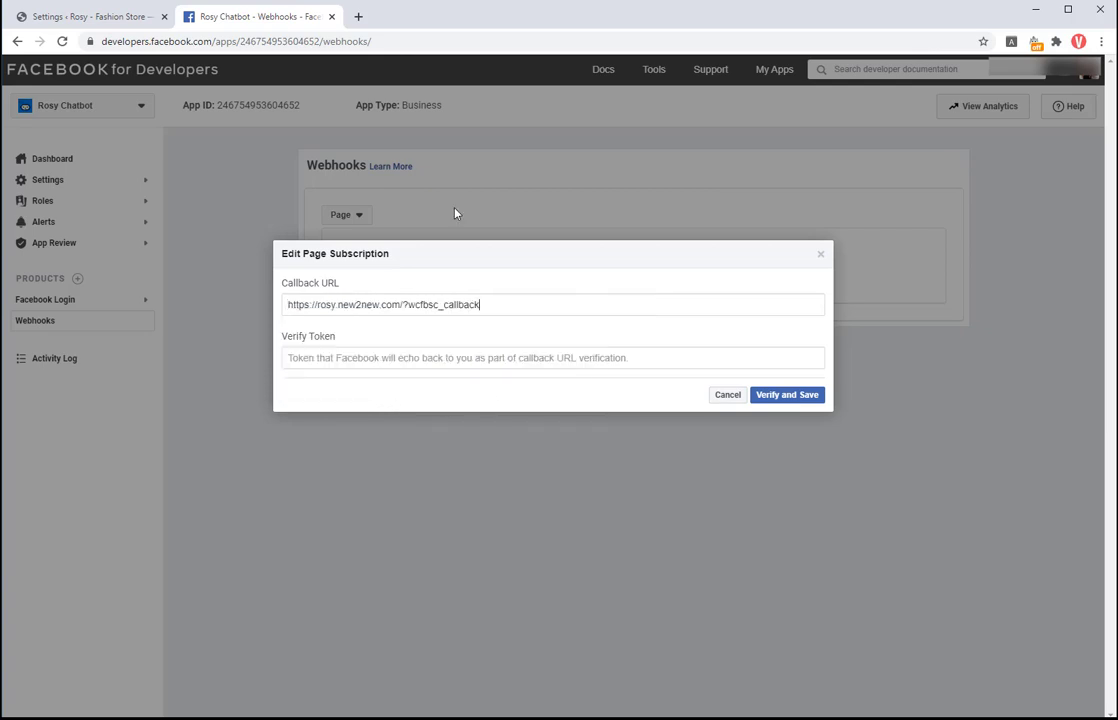
Step: Paste the plugin's verify token into Verify Token, then verify and save
click(107, 14)
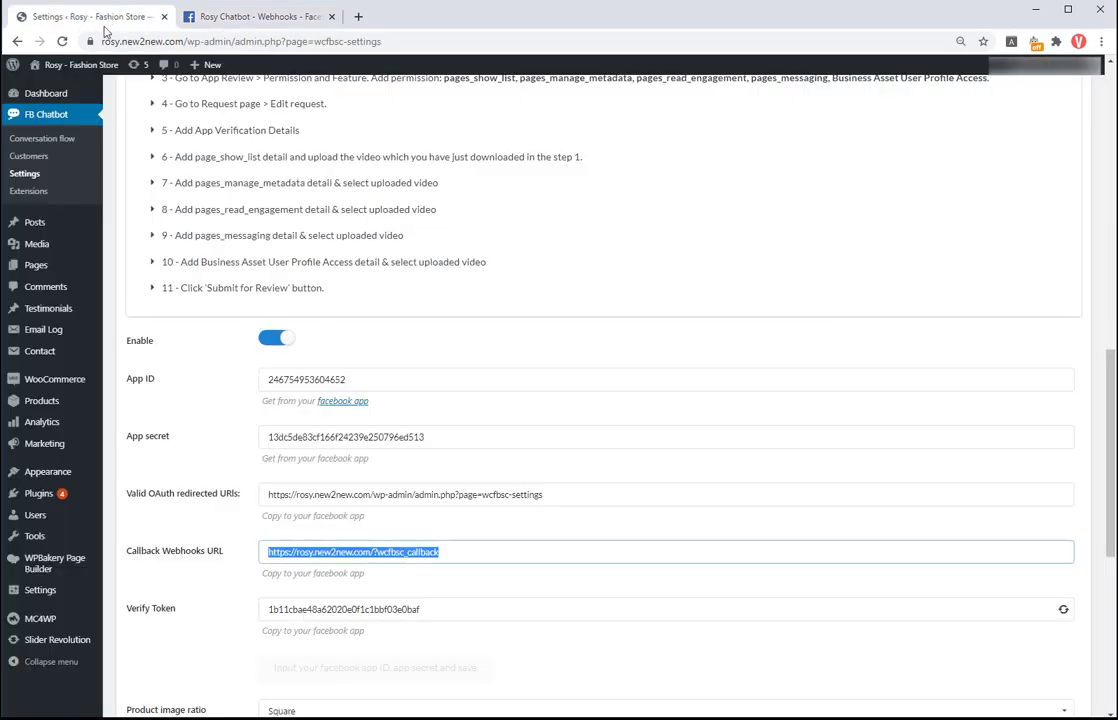
click(295, 612)
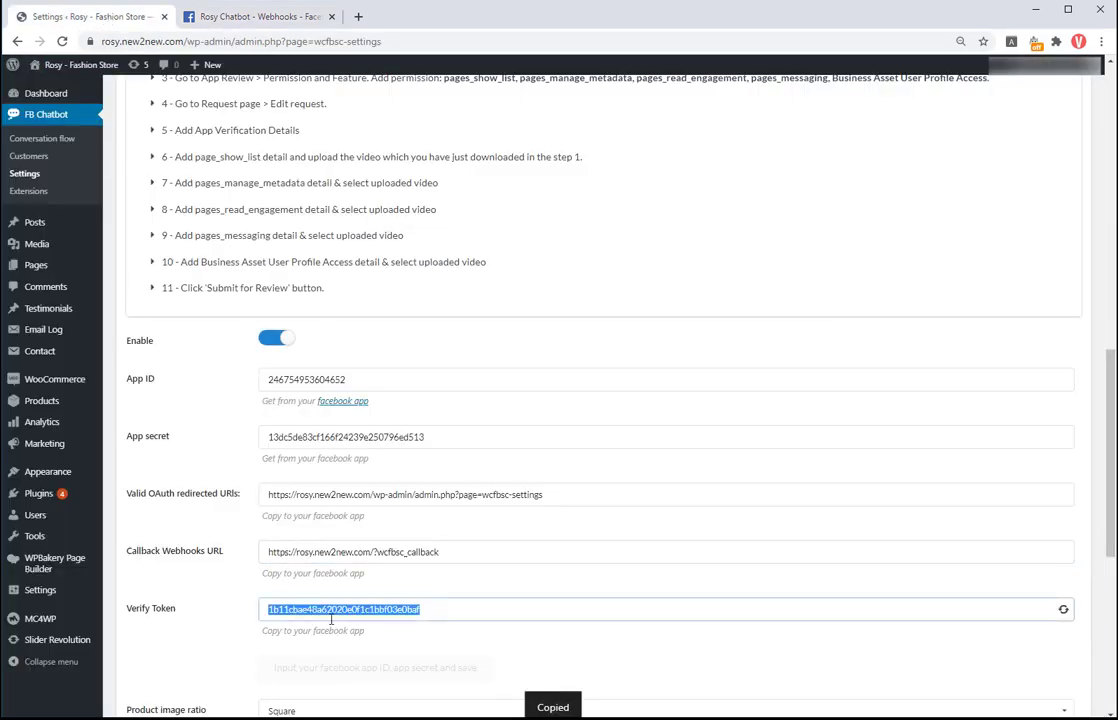
click(245, 18)
click(337, 361)
right_click(337, 361)
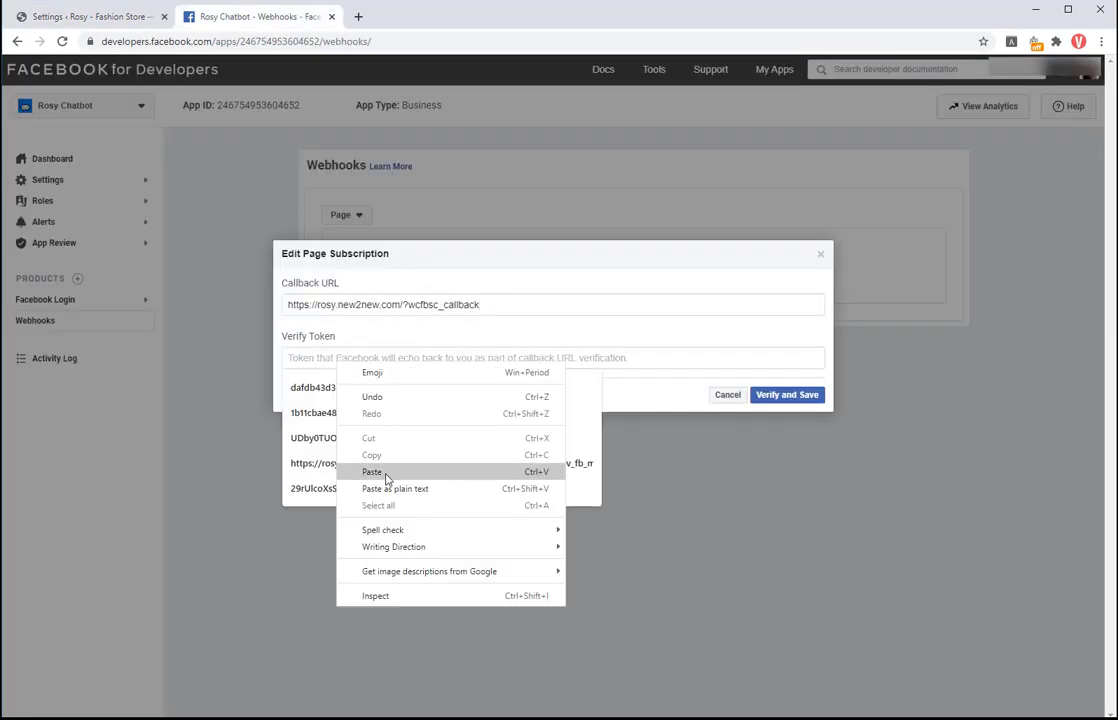
click(387, 474)
click(779, 396)
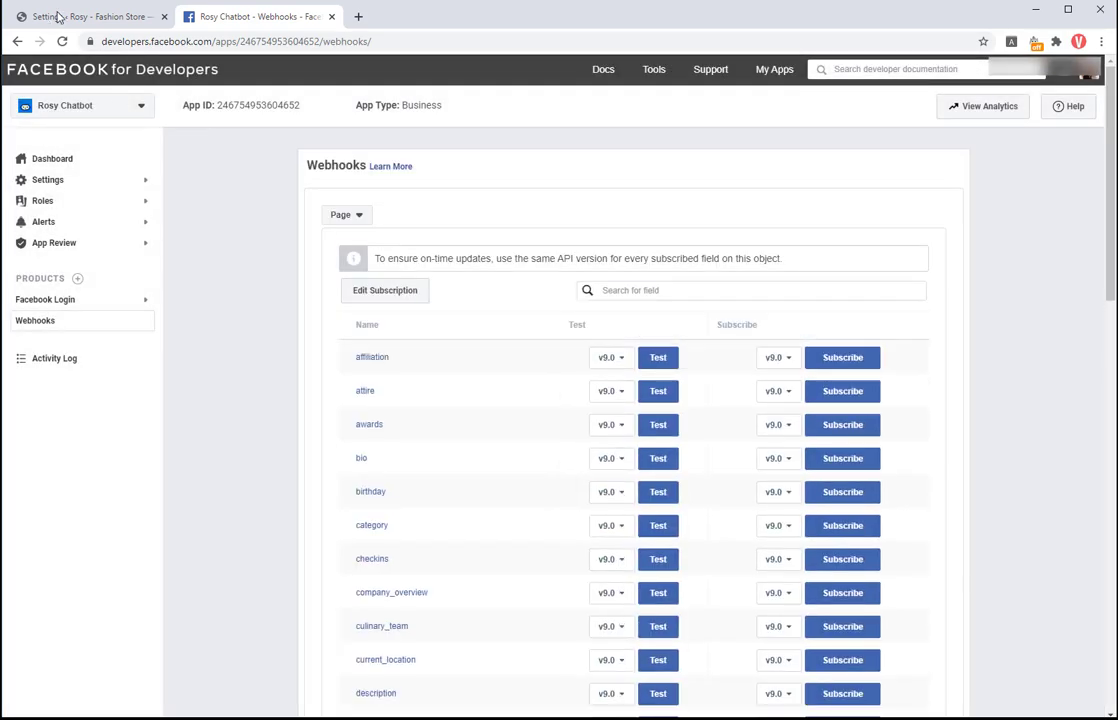
Step: Save the chatbot plugin settings in WordPress
click(57, 17)
scroll(462, 460, down, 3)
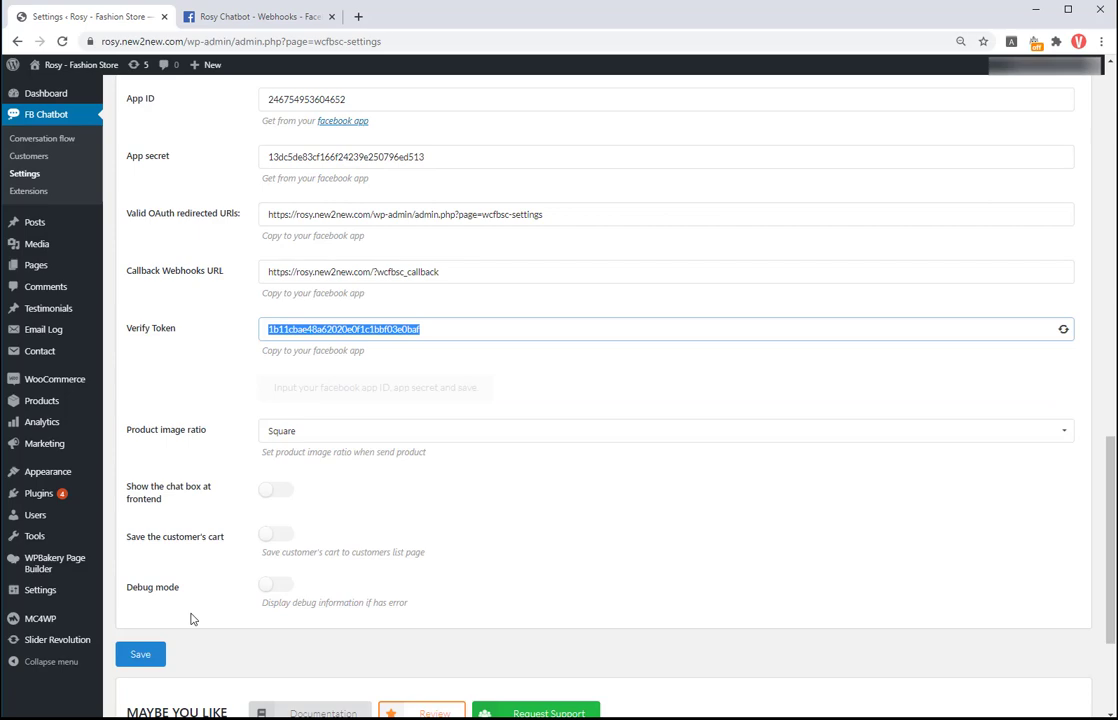
click(140, 654)
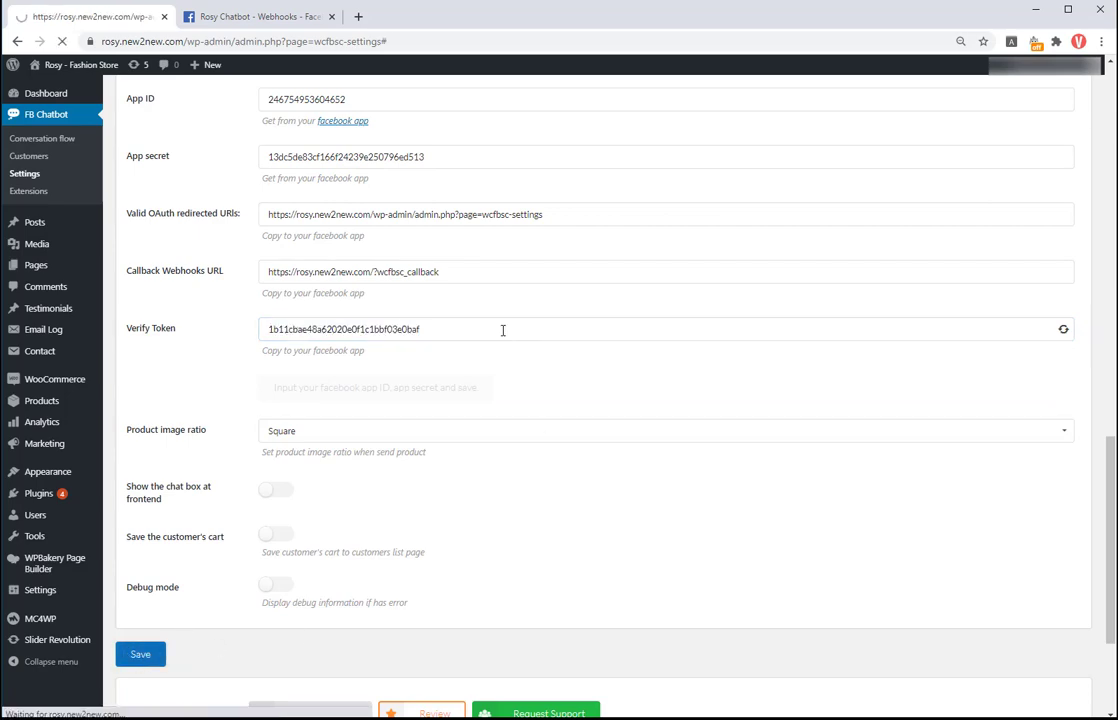
Step: Connect the plugin to Facebook, selecting the shop's page and granting permissions
scroll(503, 330, down, 6)
scroll(495, 345, down, 2)
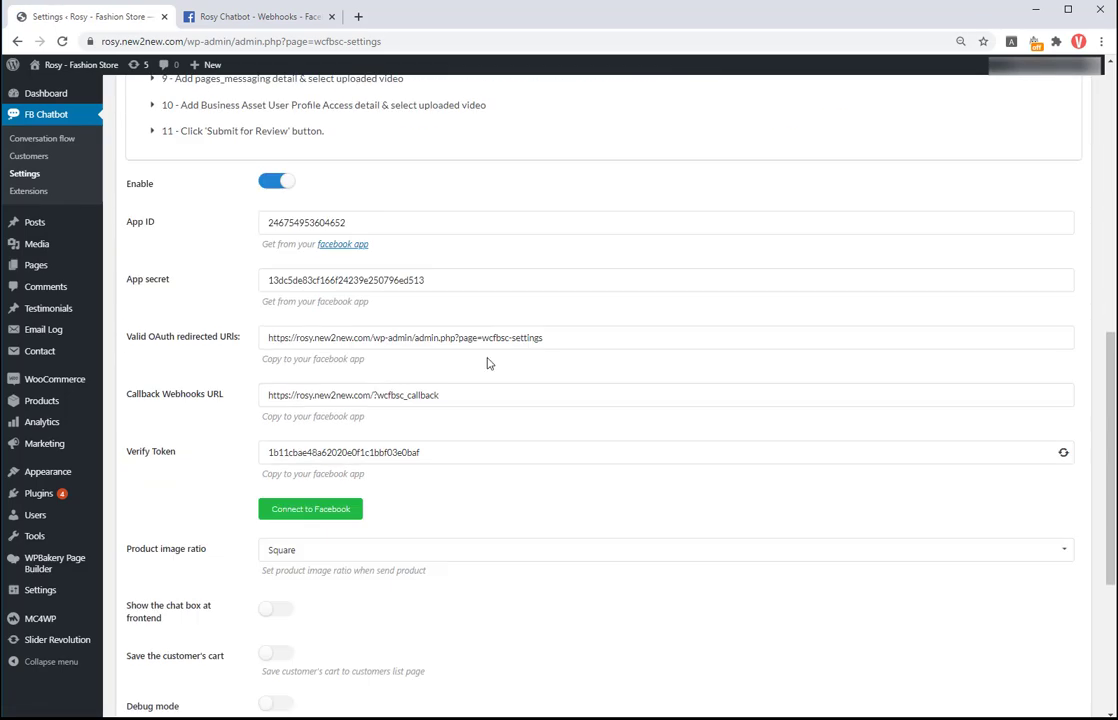
click(328, 513)
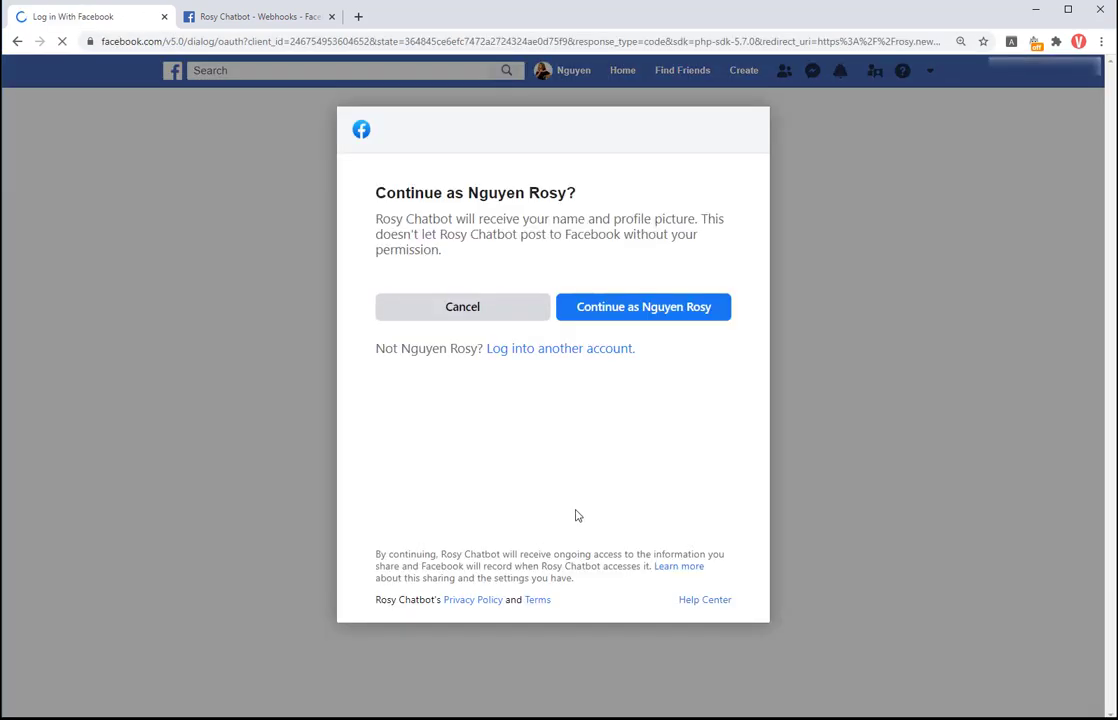
click(646, 312)
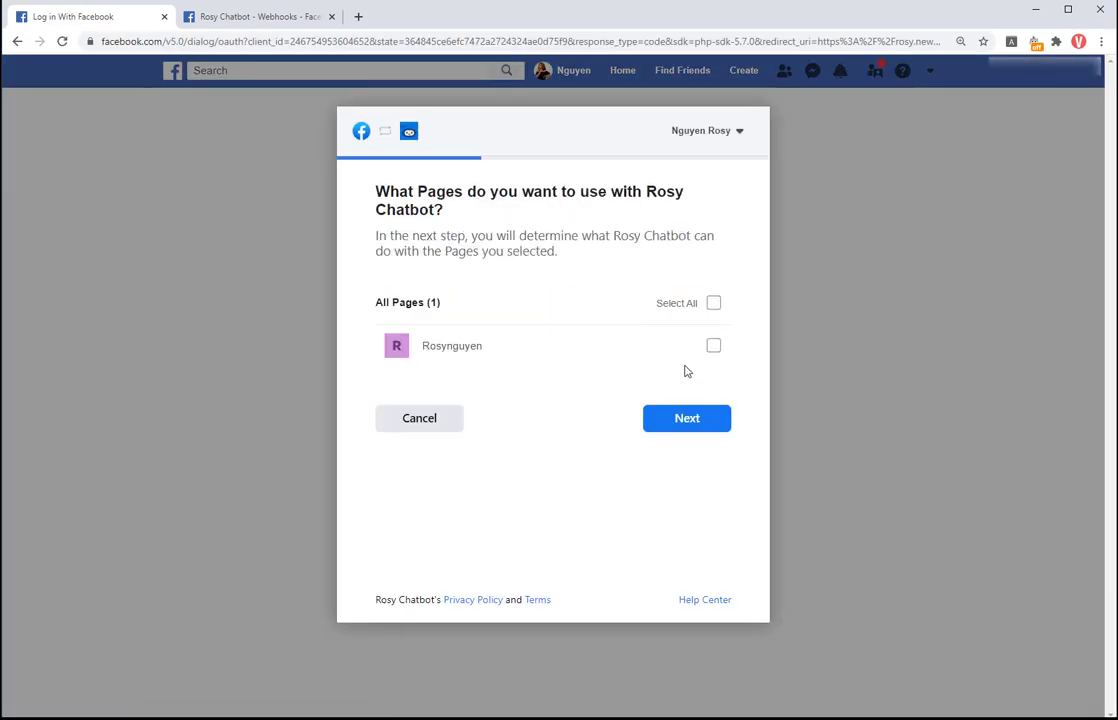
click(713, 345)
click(725, 428)
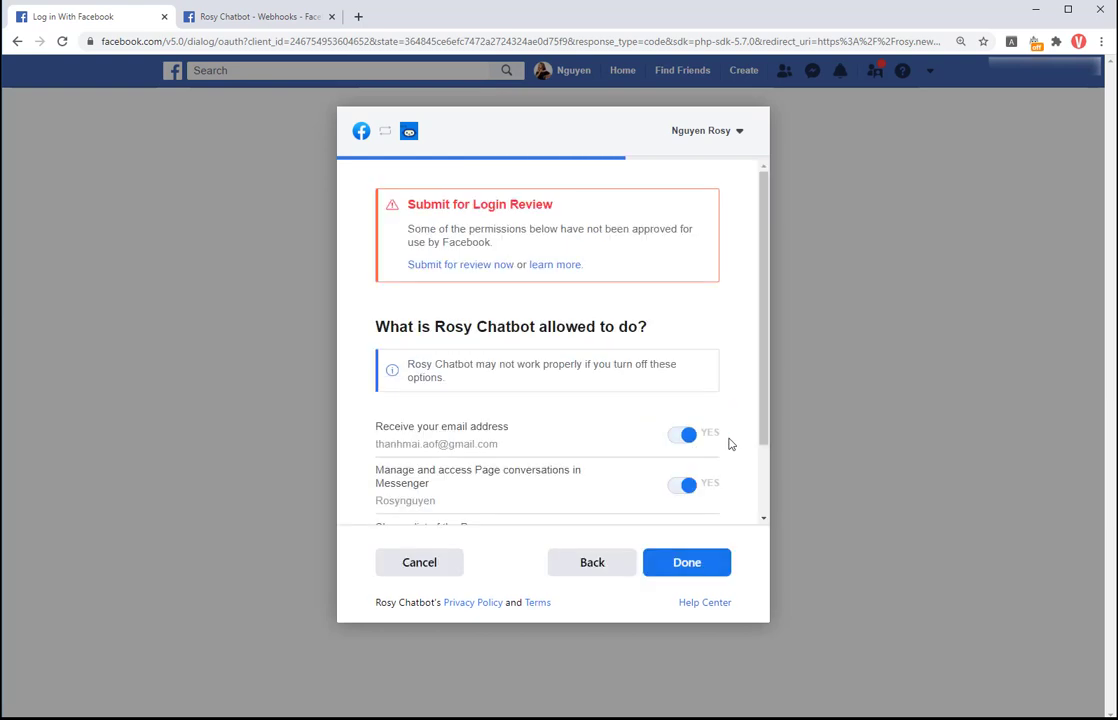
click(694, 567)
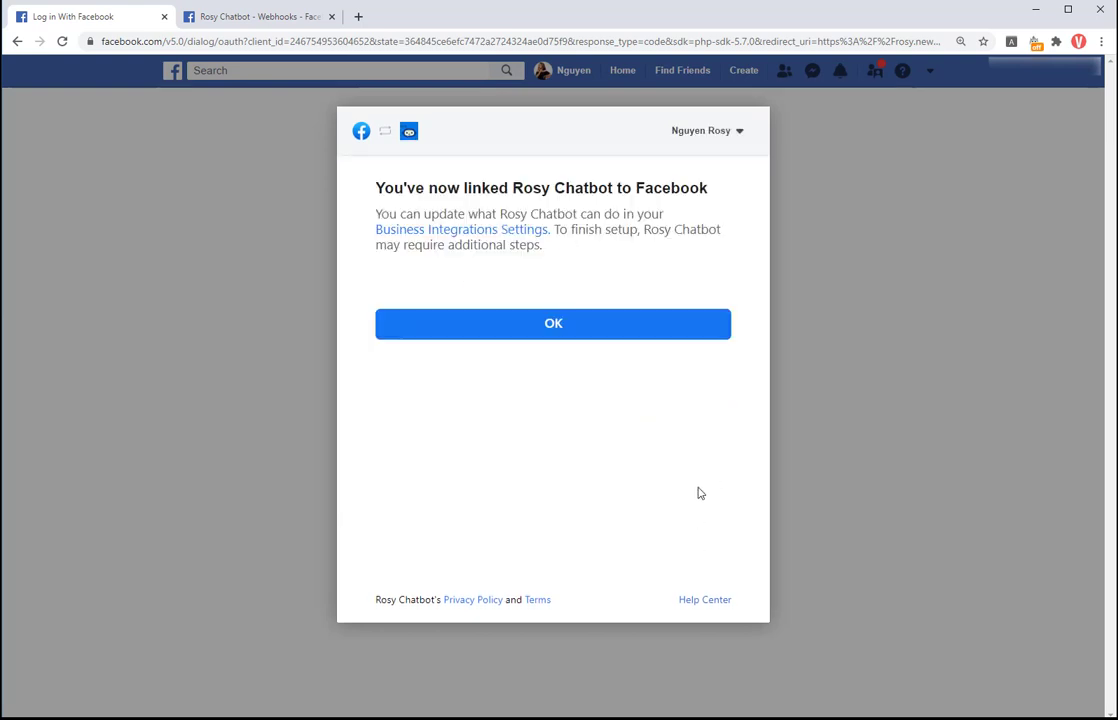
click(570, 330)
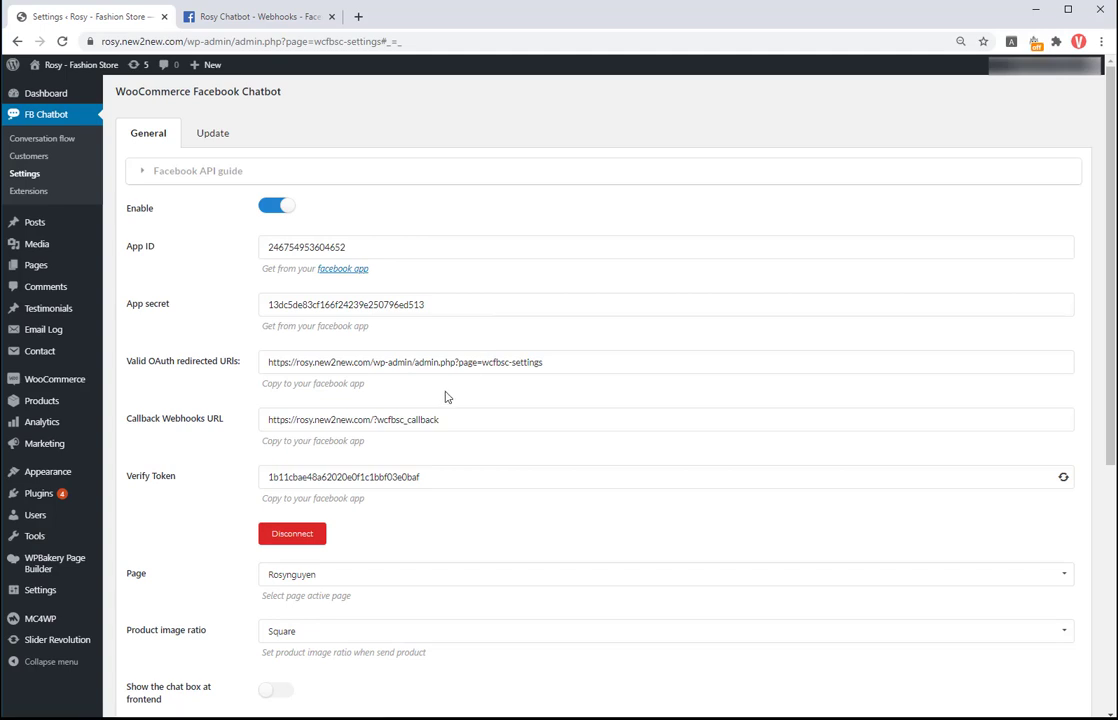
Step: Add the Messenger product to the app and open its settings
click(258, 17)
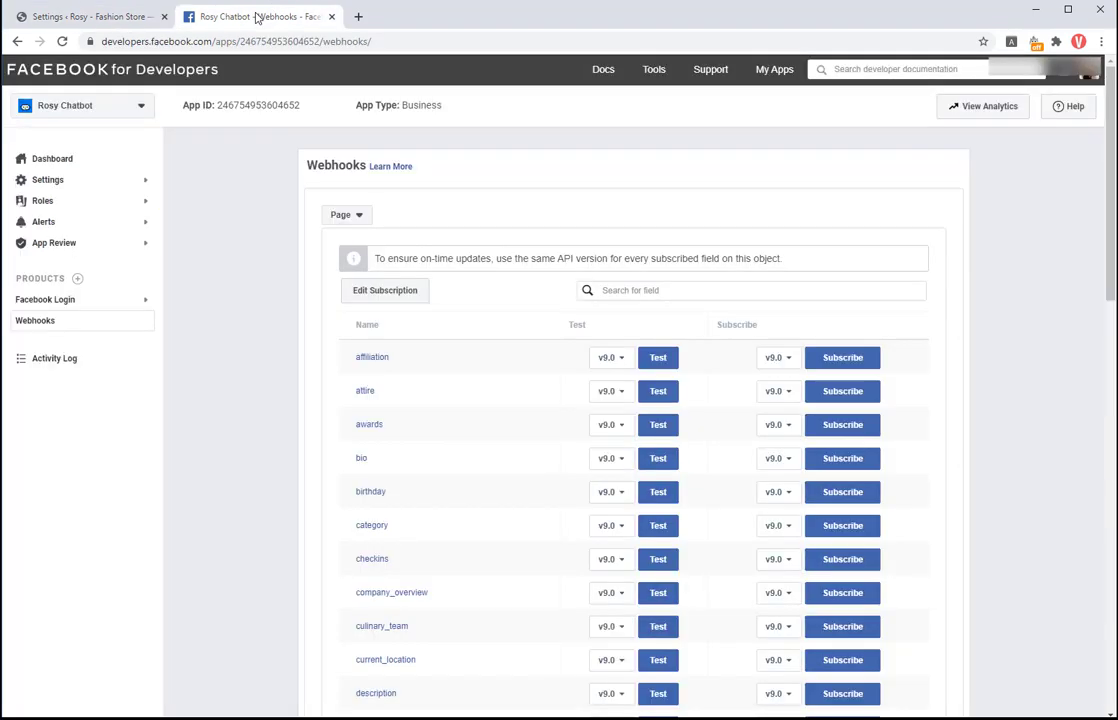
click(78, 281)
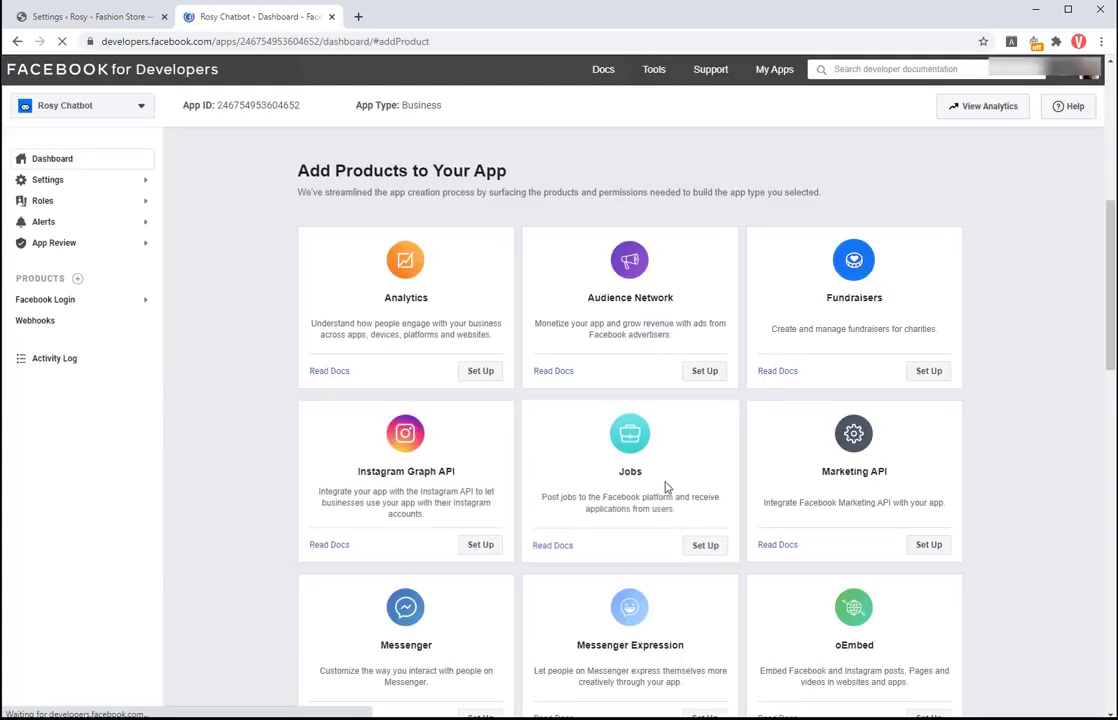
scroll(690, 540, down, 1)
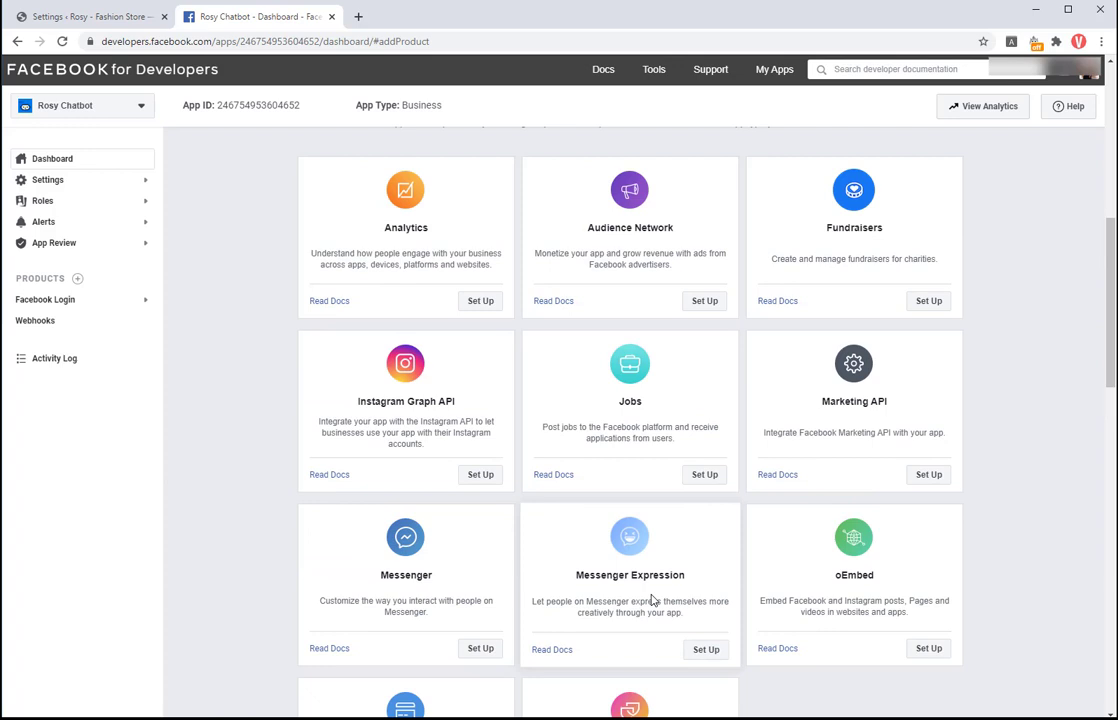
scroll(645, 602, down, 1)
click(482, 580)
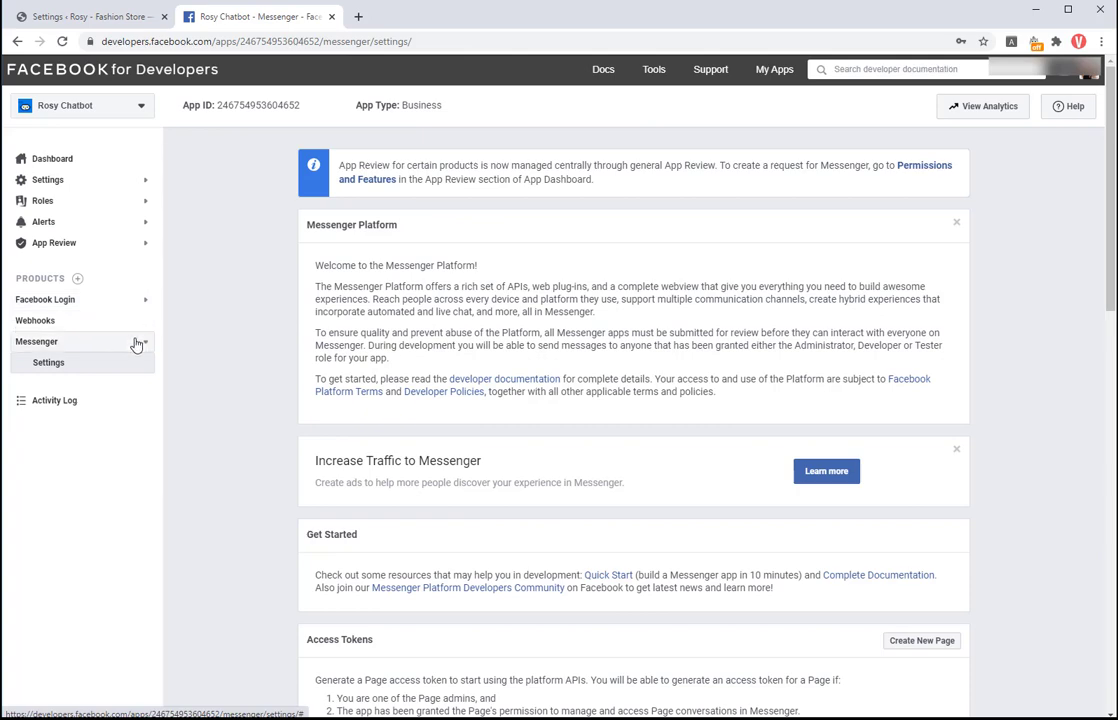
click(139, 369)
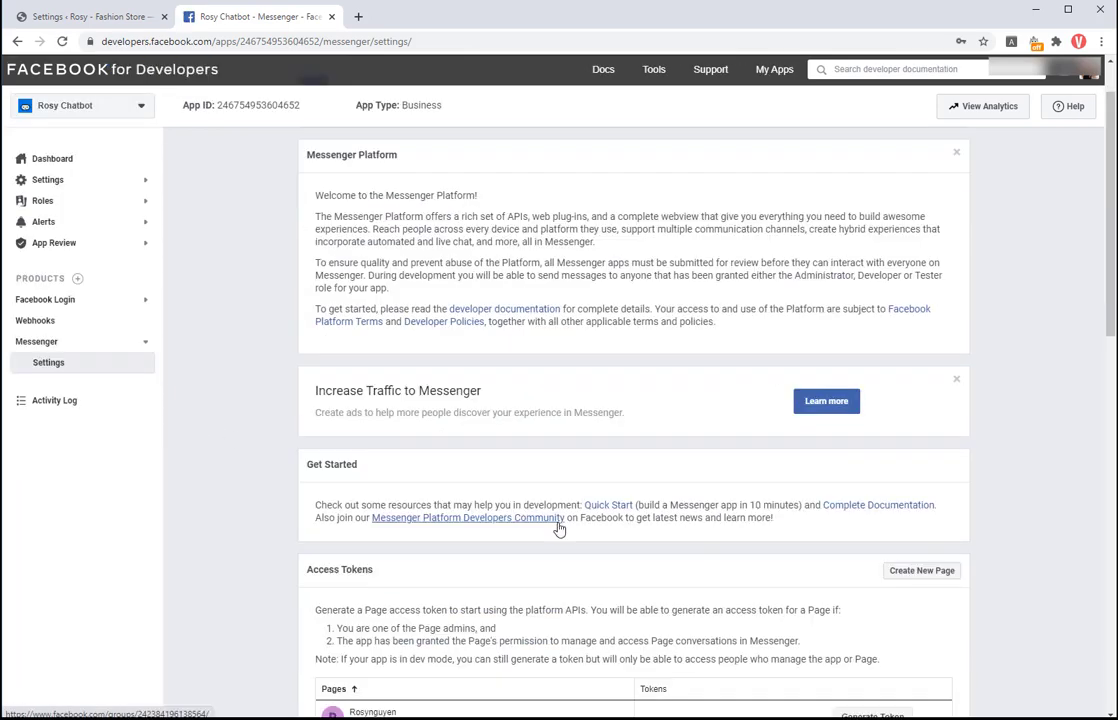
Step: Subscribe the page to messages, messaging_postbacks and messaging_optins, then save
scroll(557, 528, down, 2)
scroll(744, 567, down, 4)
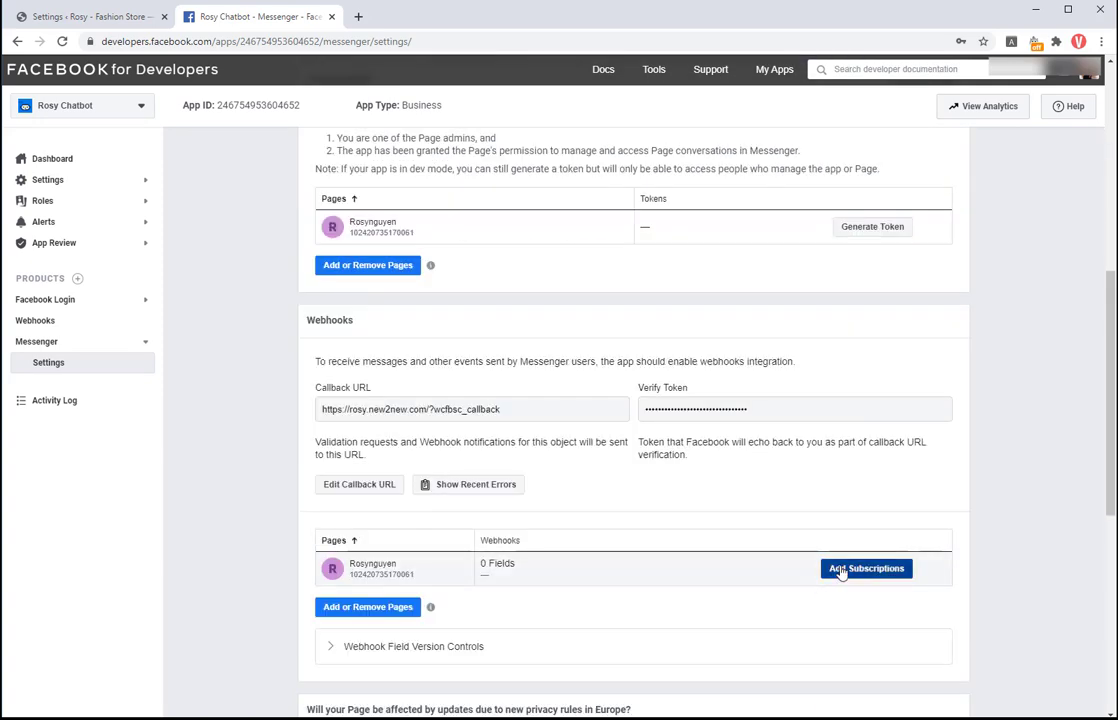
click(823, 568)
click(337, 310)
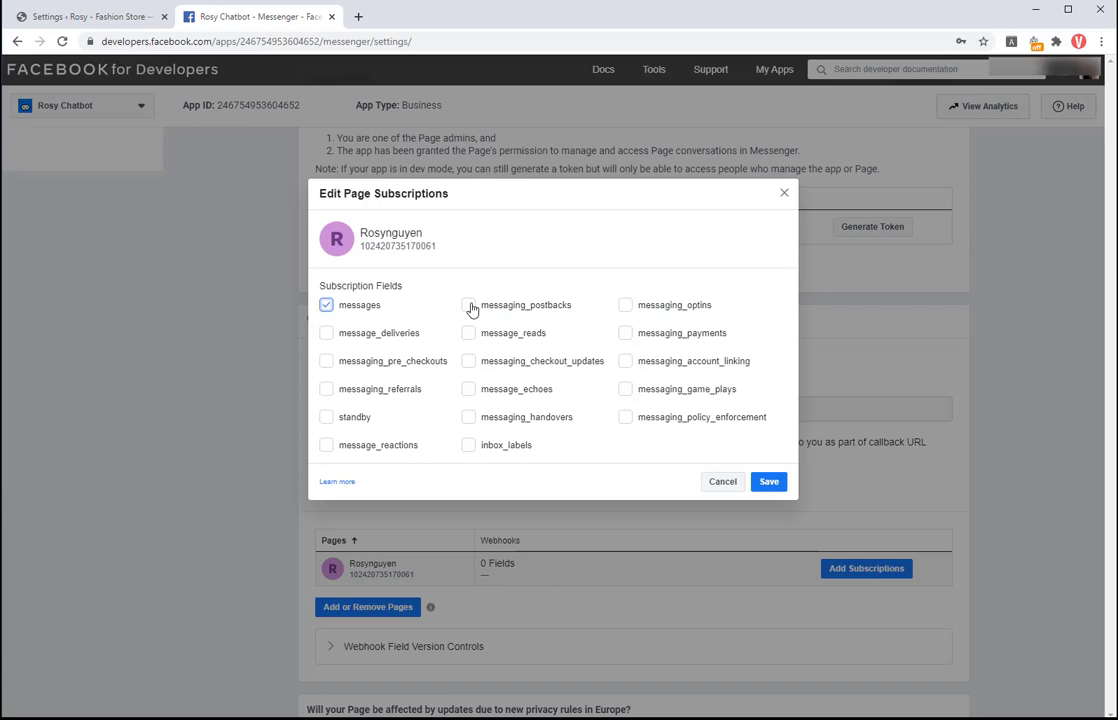
click(470, 307)
click(625, 305)
click(771, 483)
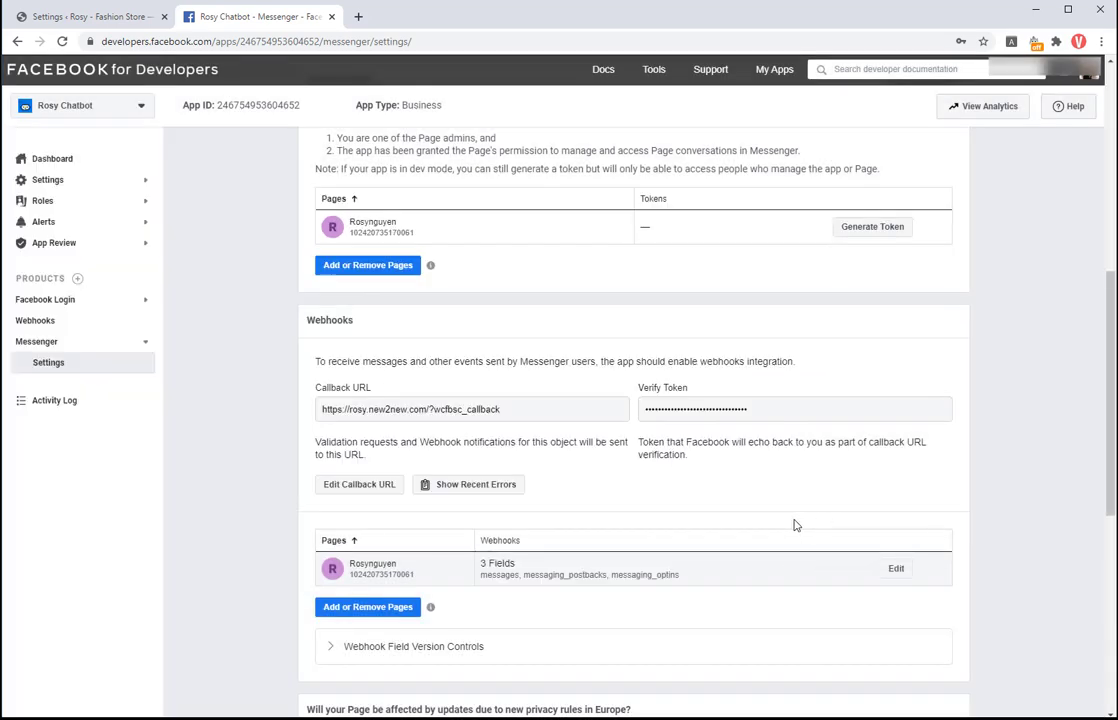
scroll(767, 501, down, 3)
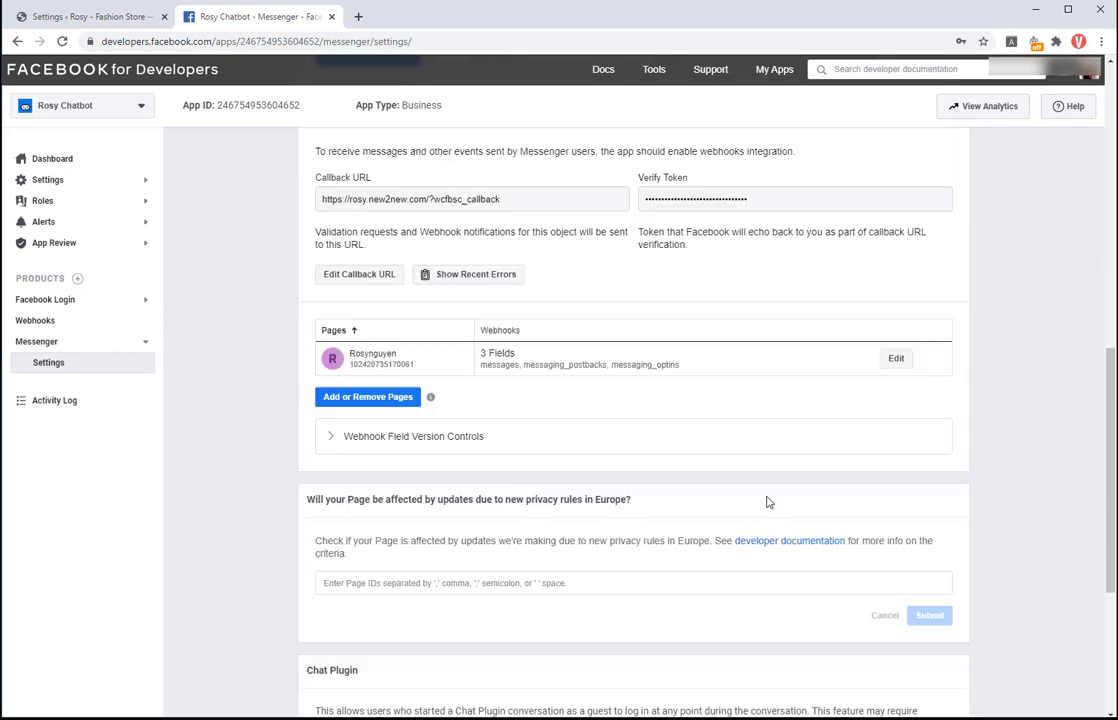
scroll(767, 501, up, 1)
Step: Enable the storefront chat box, customer cart saving and debug mode, then save the chatbot settings
click(90, 14)
scroll(215, 492, down, 1)
click(276, 550)
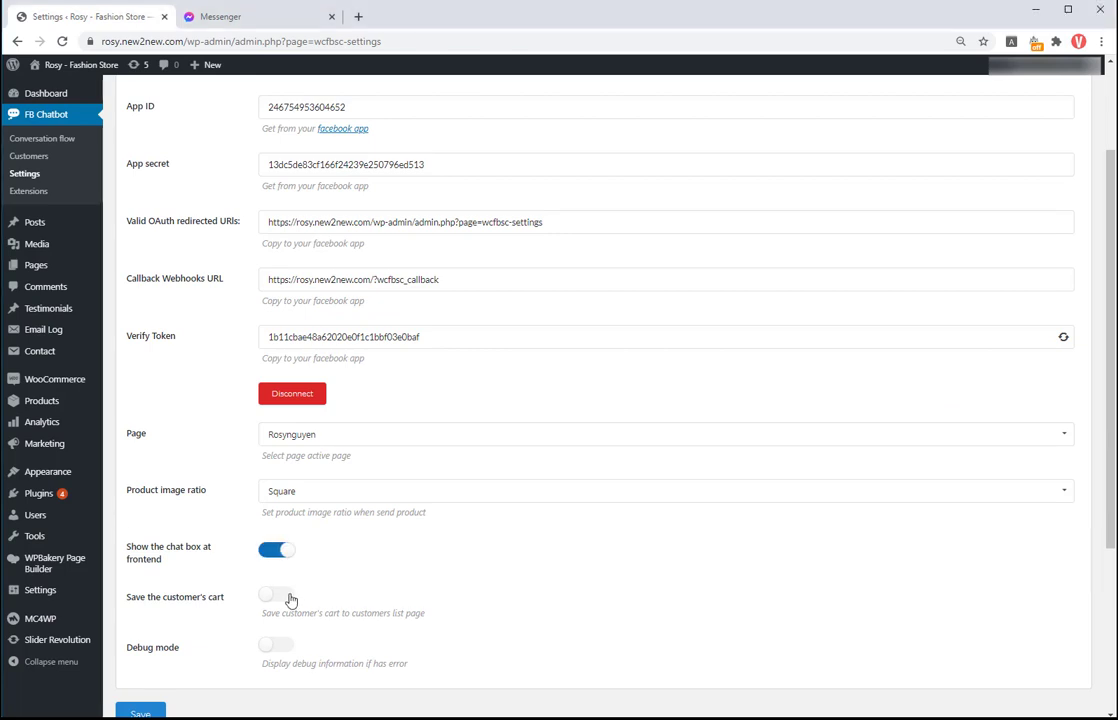
click(289, 597)
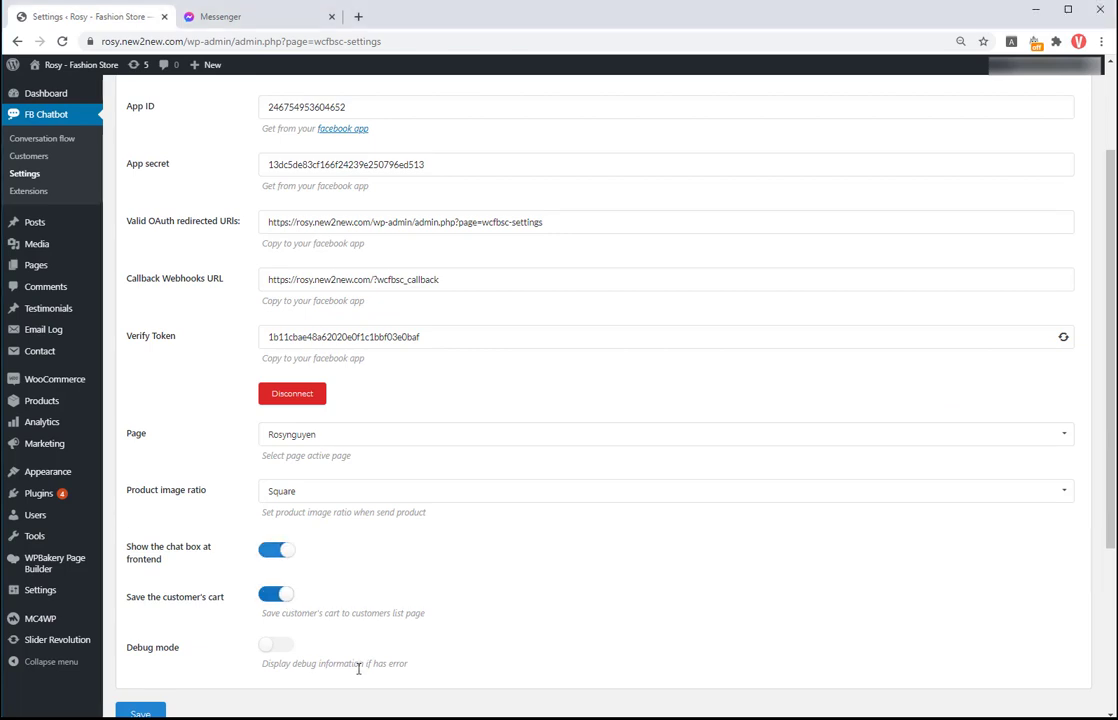
click(290, 646)
scroll(190, 679, down, 1)
click(157, 652)
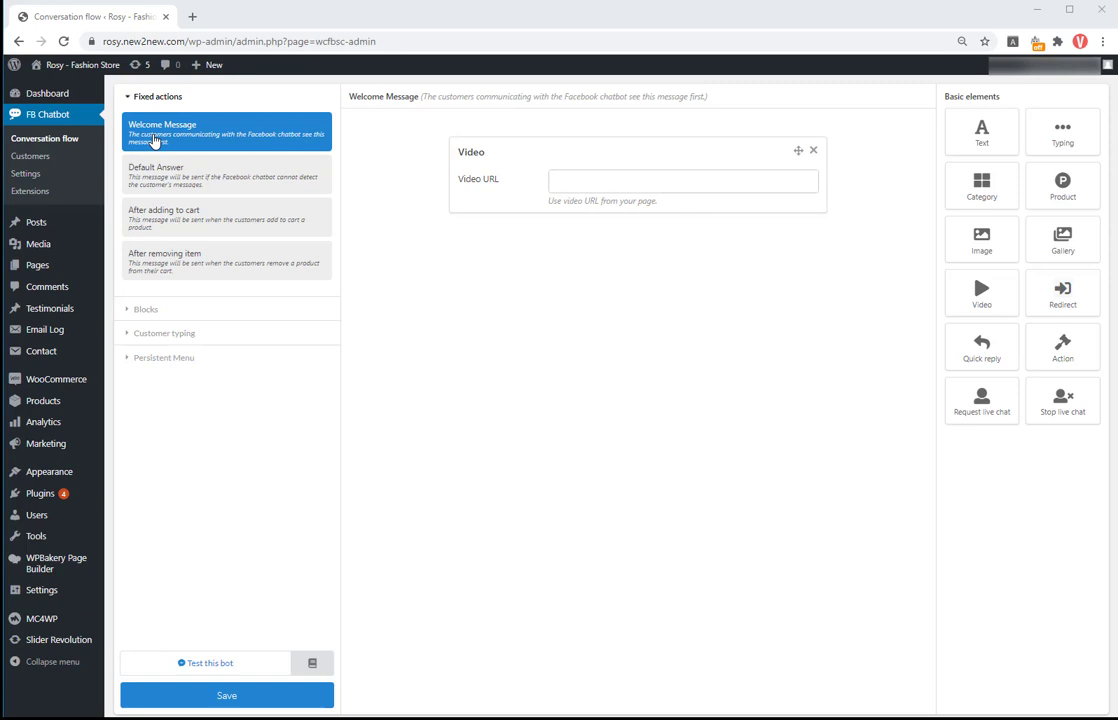
Step: Review the other reply messages, then swap the Welcome Message video for a greeting text
click(155, 172)
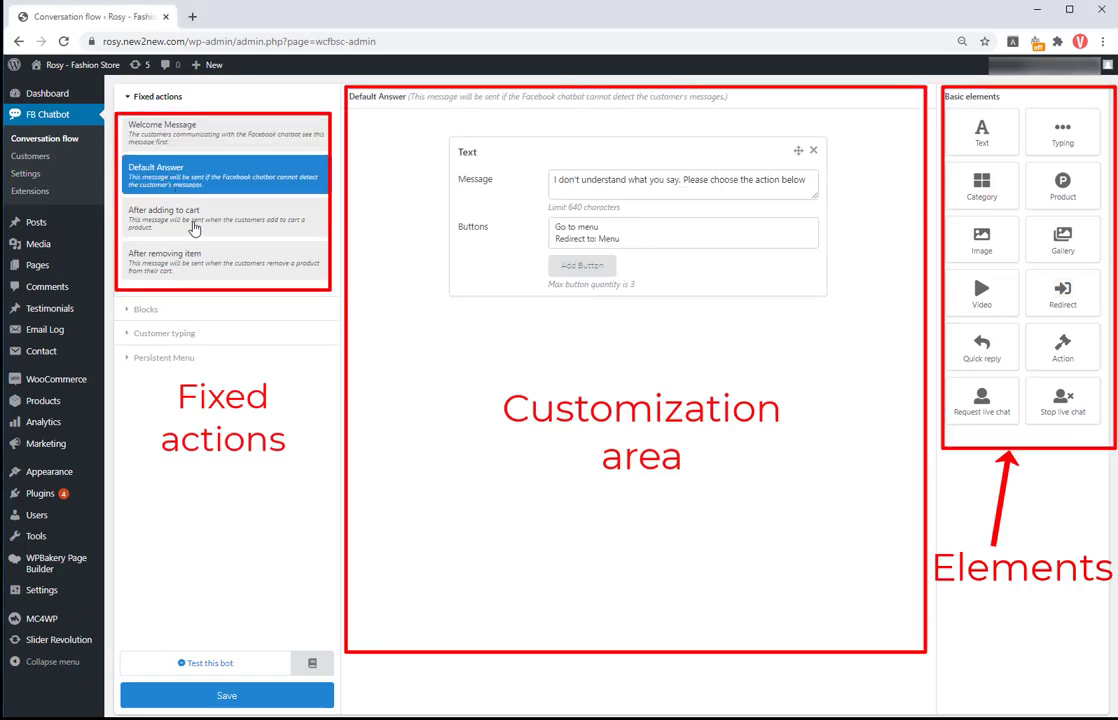
click(194, 229)
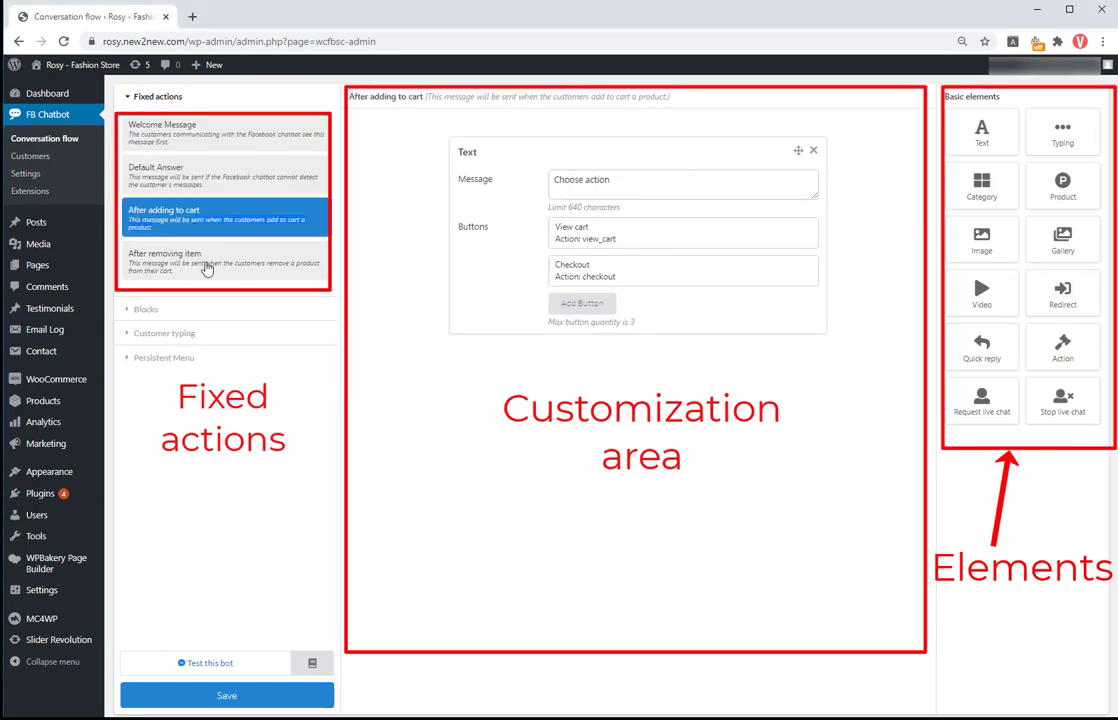
click(206, 266)
click(208, 127)
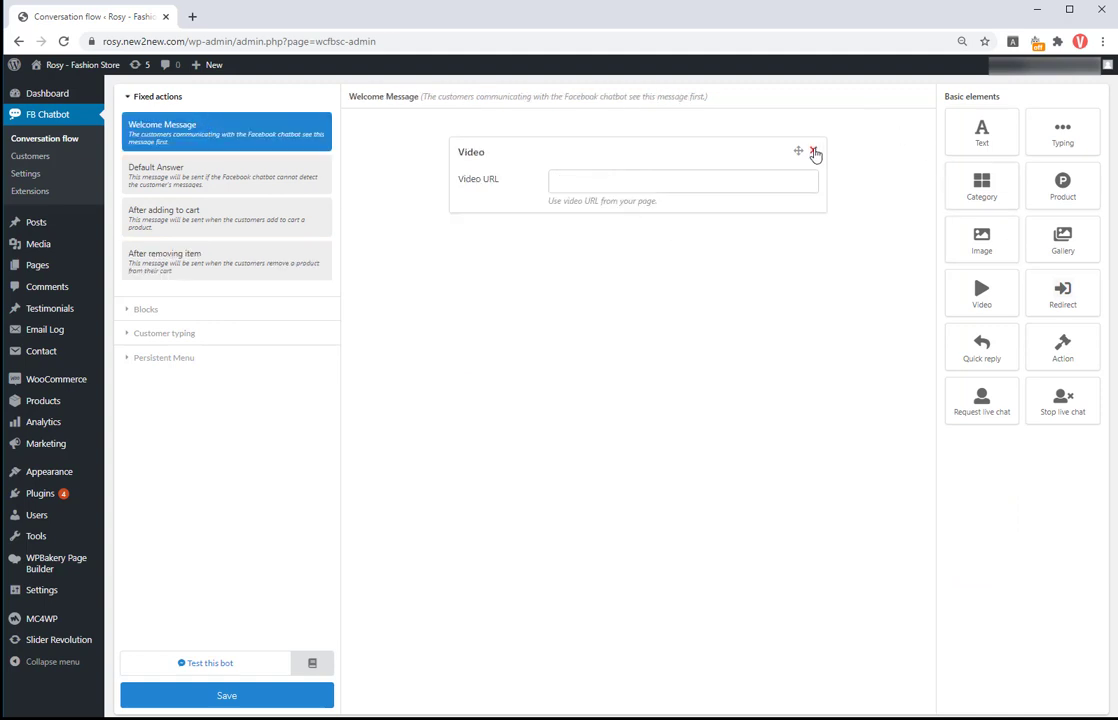
click(815, 152)
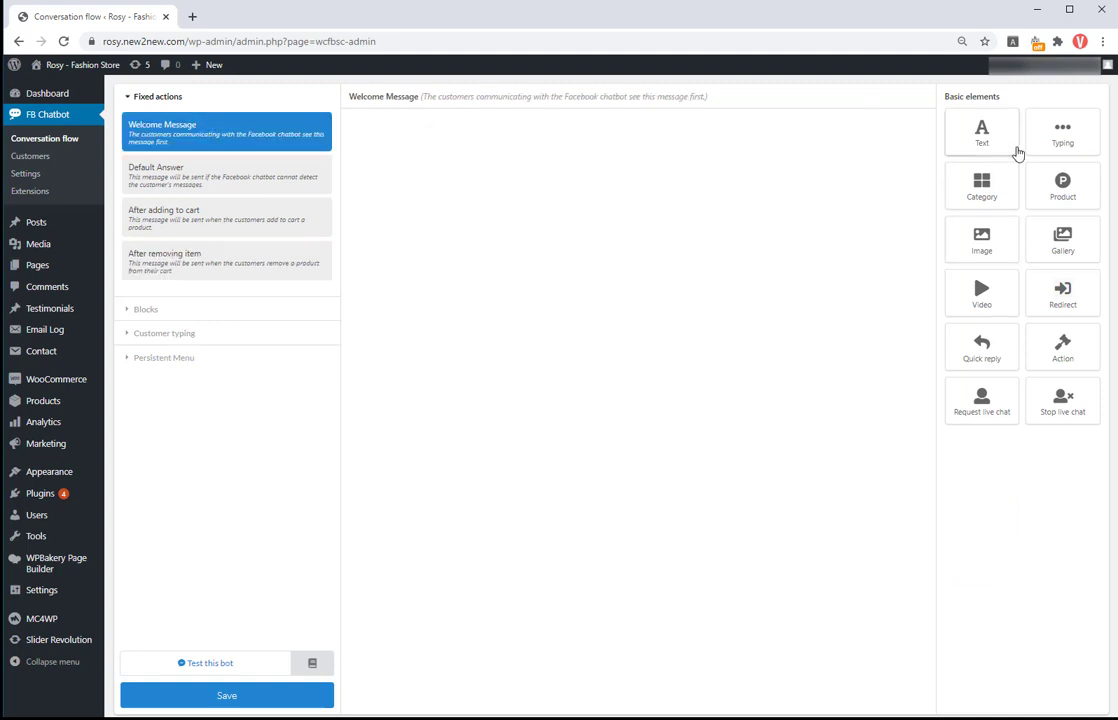
click(985, 140)
click(582, 183)
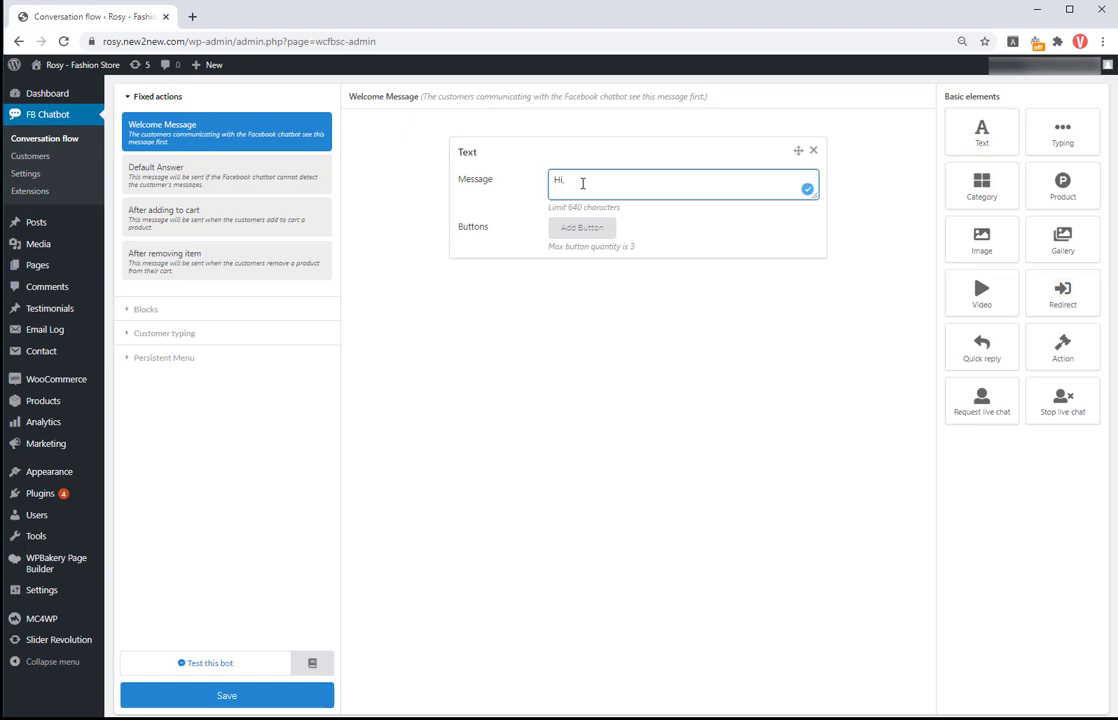
text(Hi, Thank you for chatting with us. Please choose the action you w)
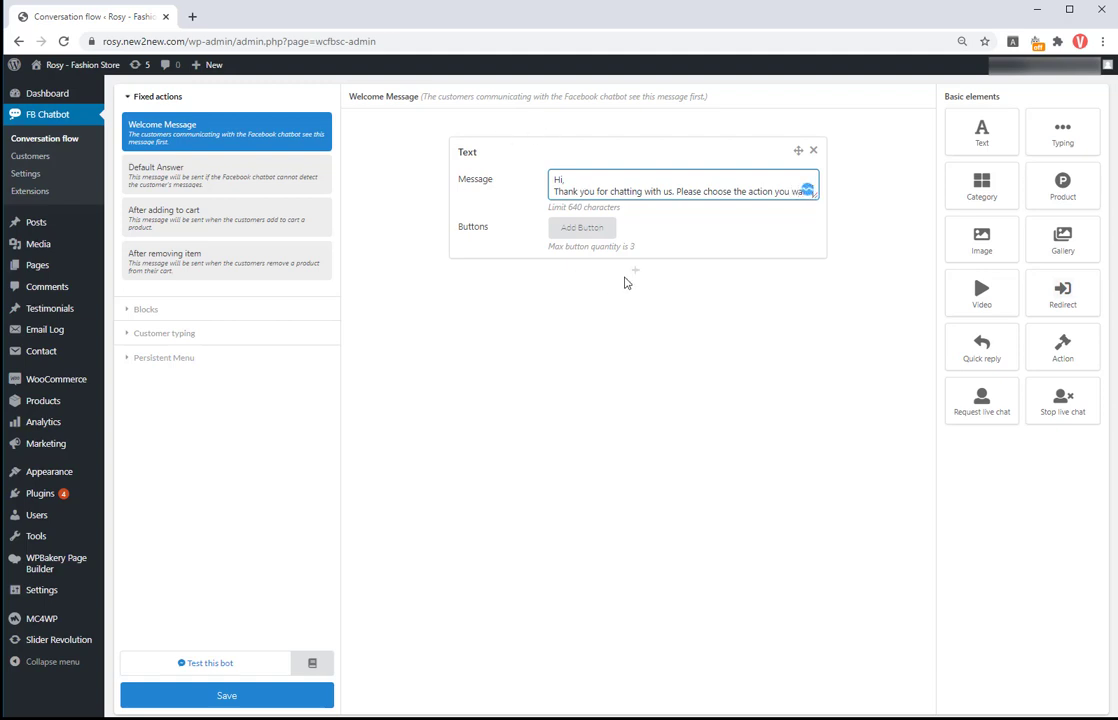
Step: Add a 'See our shops' button to the greeting that redirects to Shop
click(587, 233)
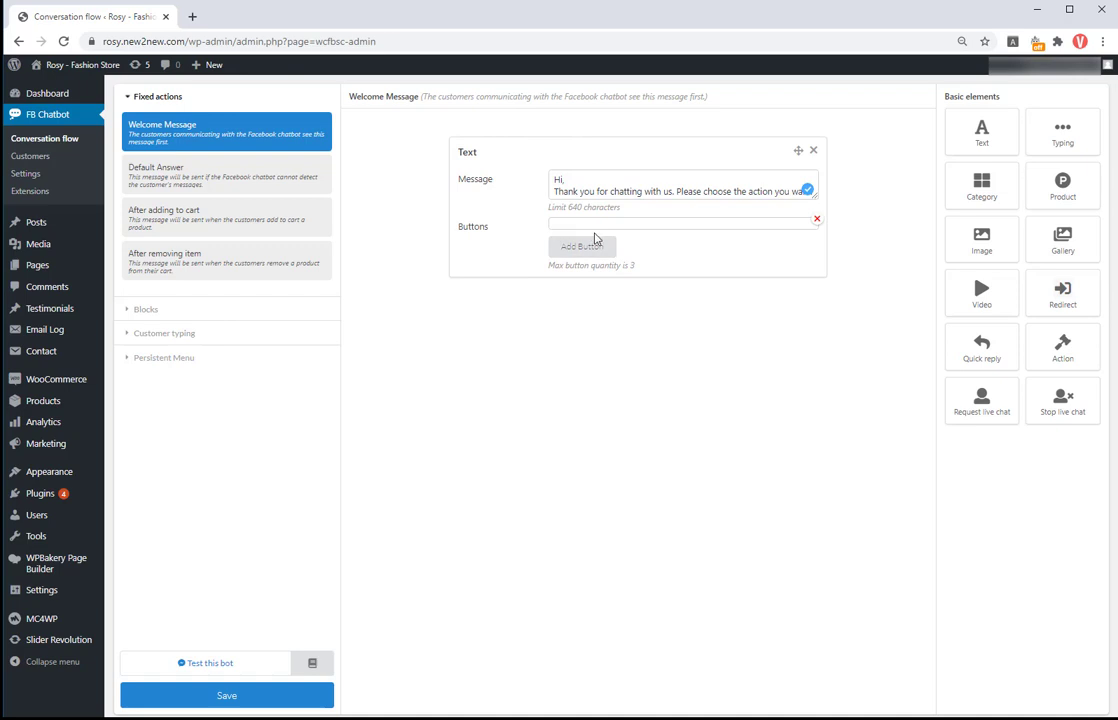
click(596, 226)
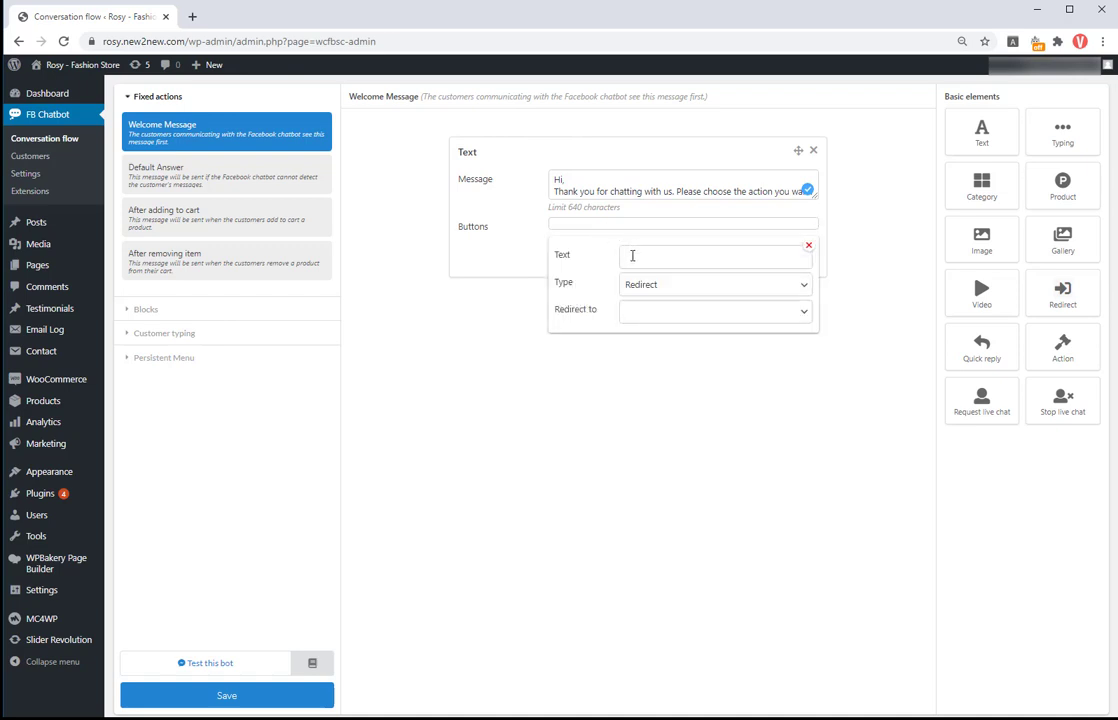
click(632, 256)
text(S)
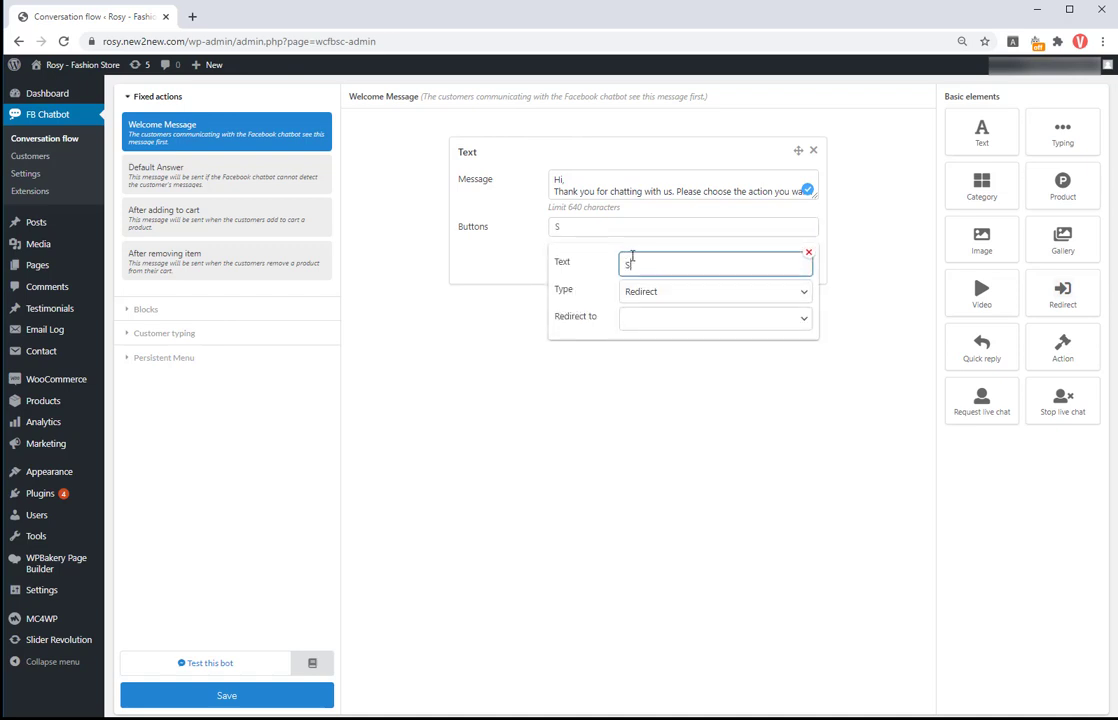
text(ee our shops)
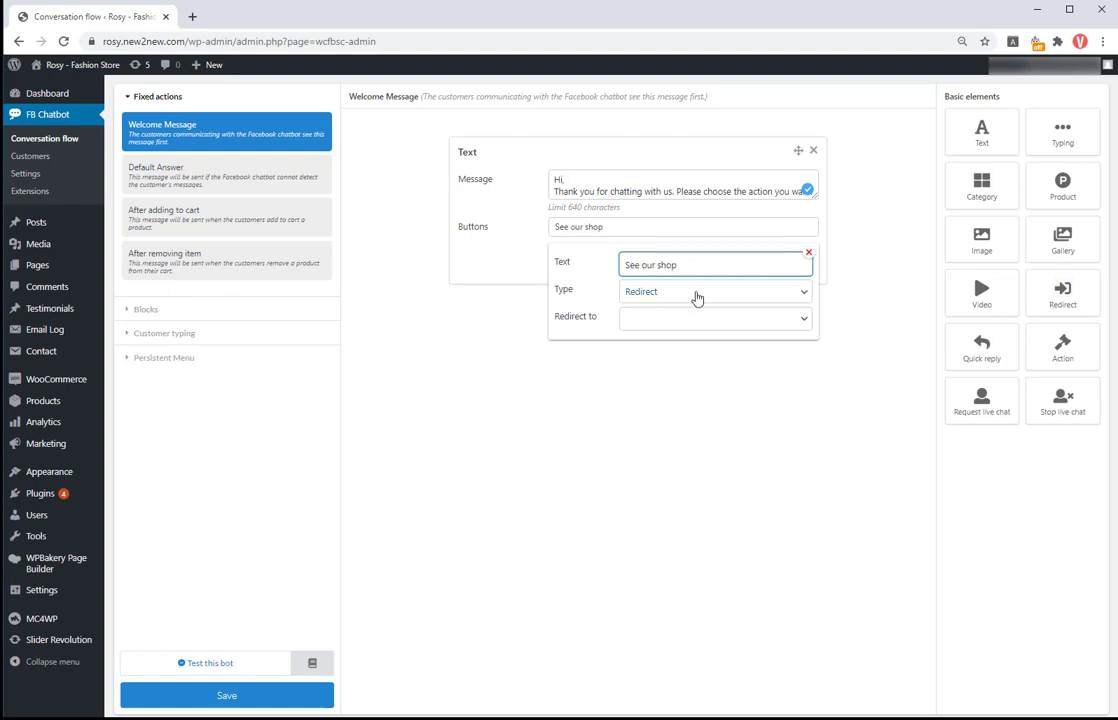
click(697, 292)
click(698, 312)
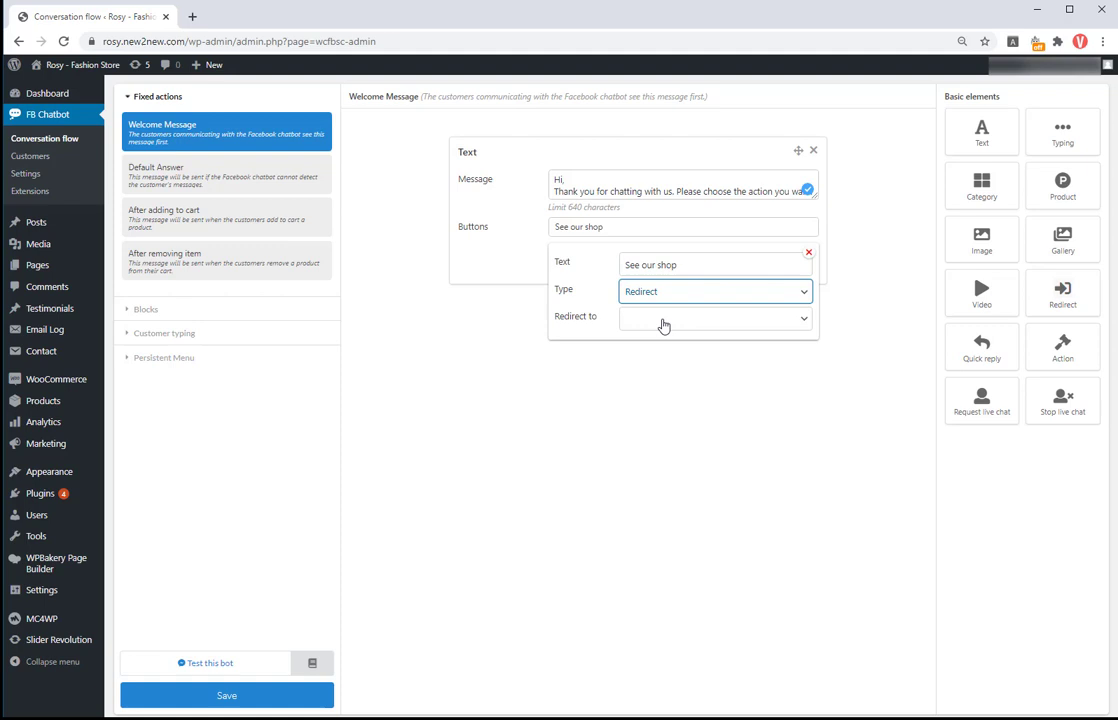
click(663, 321)
click(663, 349)
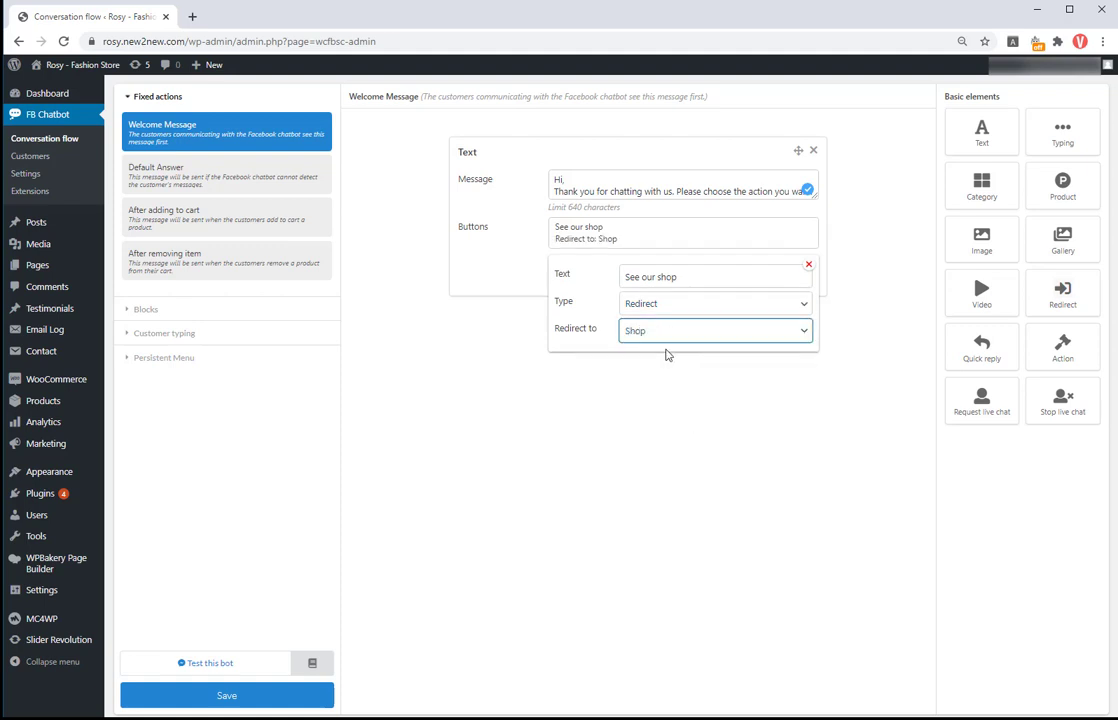
Step: Add a second welcome button, 'See our new Gallery', redirecting to New Gallery
click(812, 384)
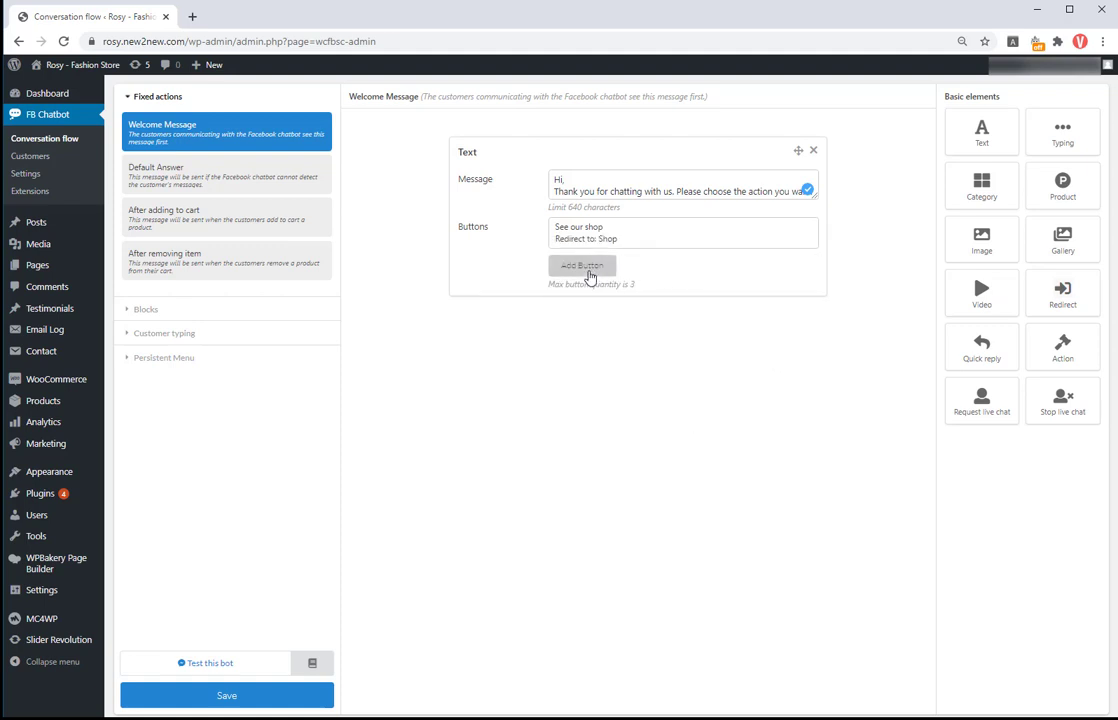
click(585, 268)
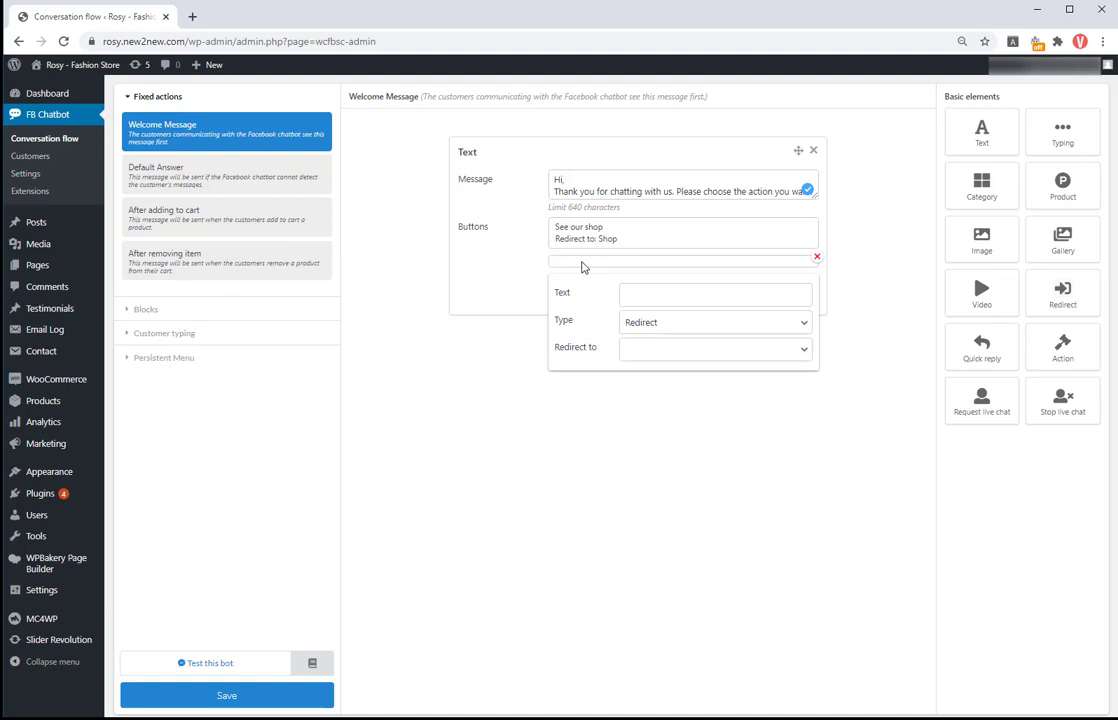
click(631, 295)
text(See our new Gallery)
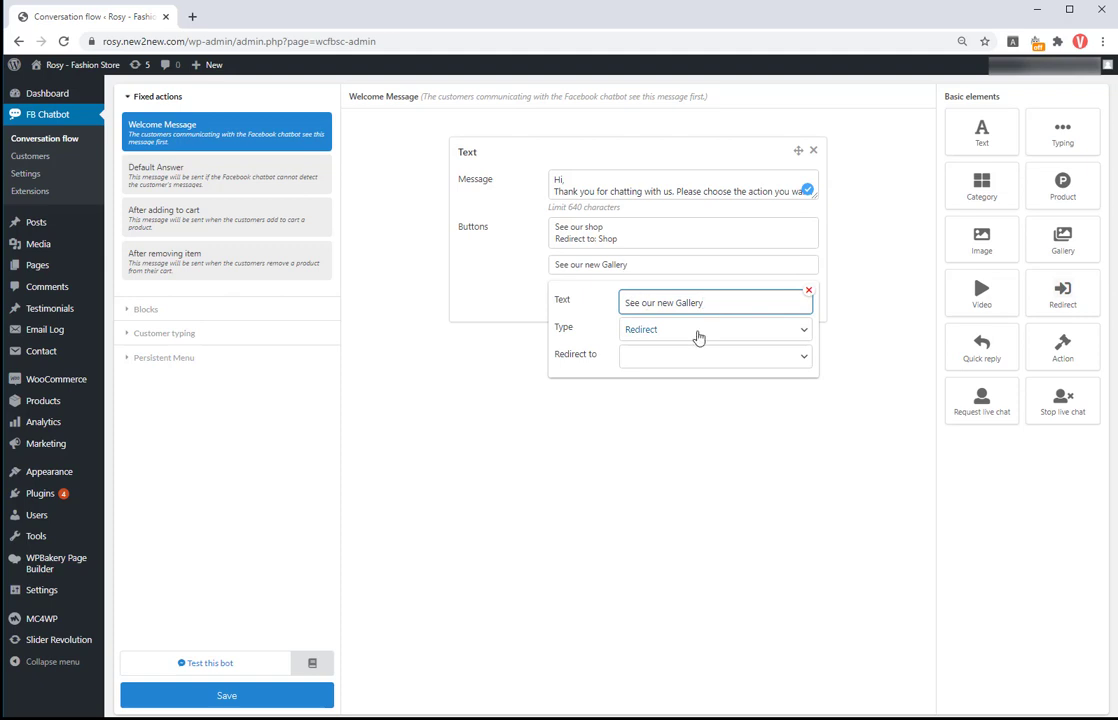
click(690, 356)
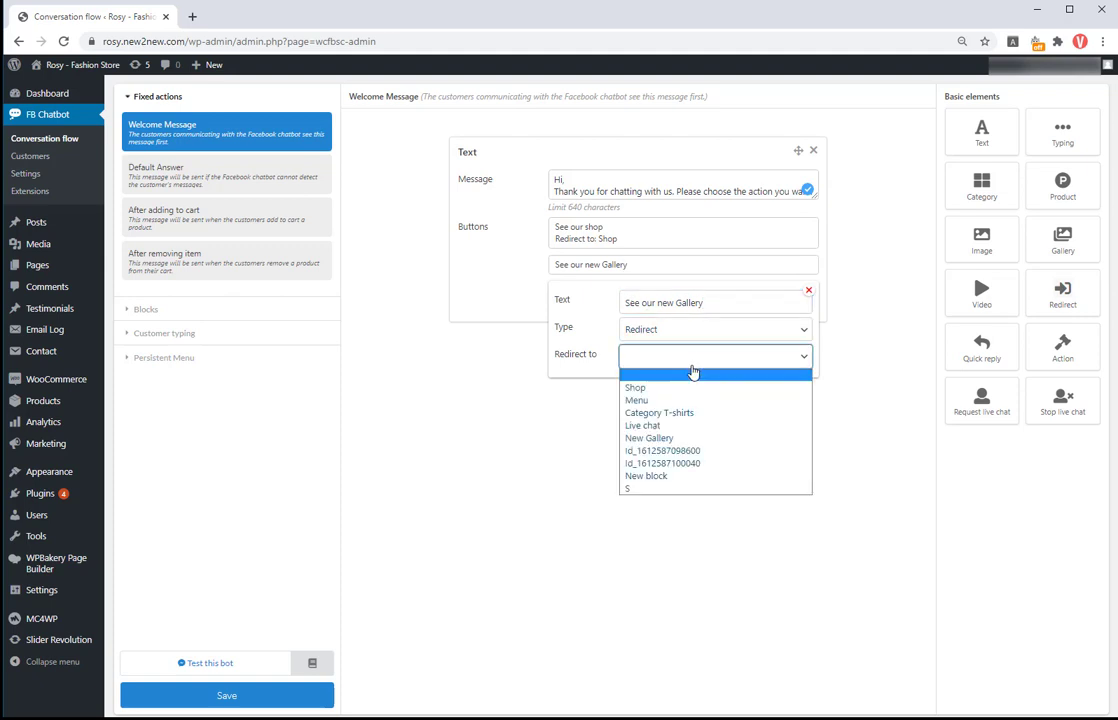
click(649, 438)
click(739, 424)
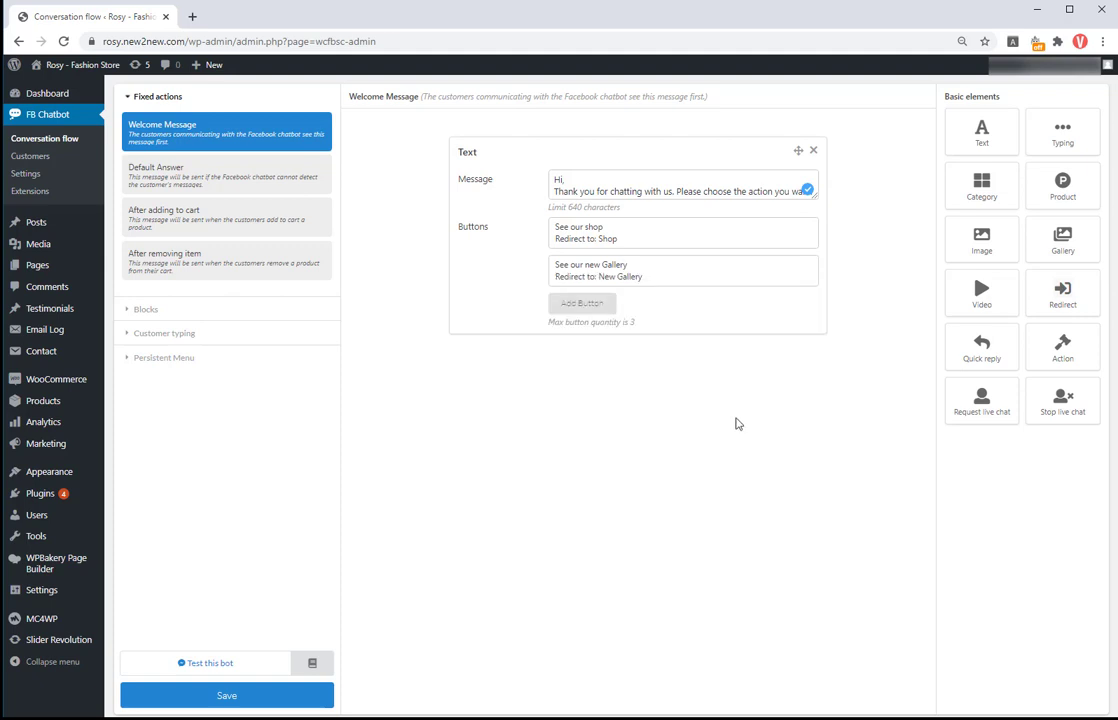
click(604, 318)
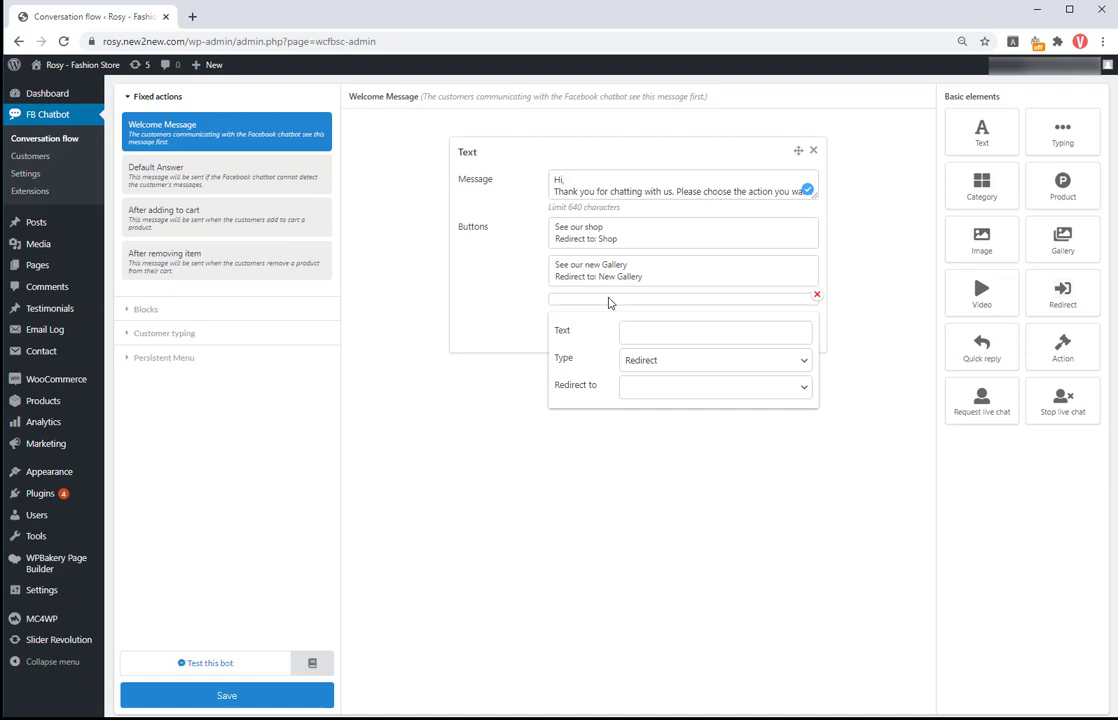
click(632, 332)
text(See our policy)
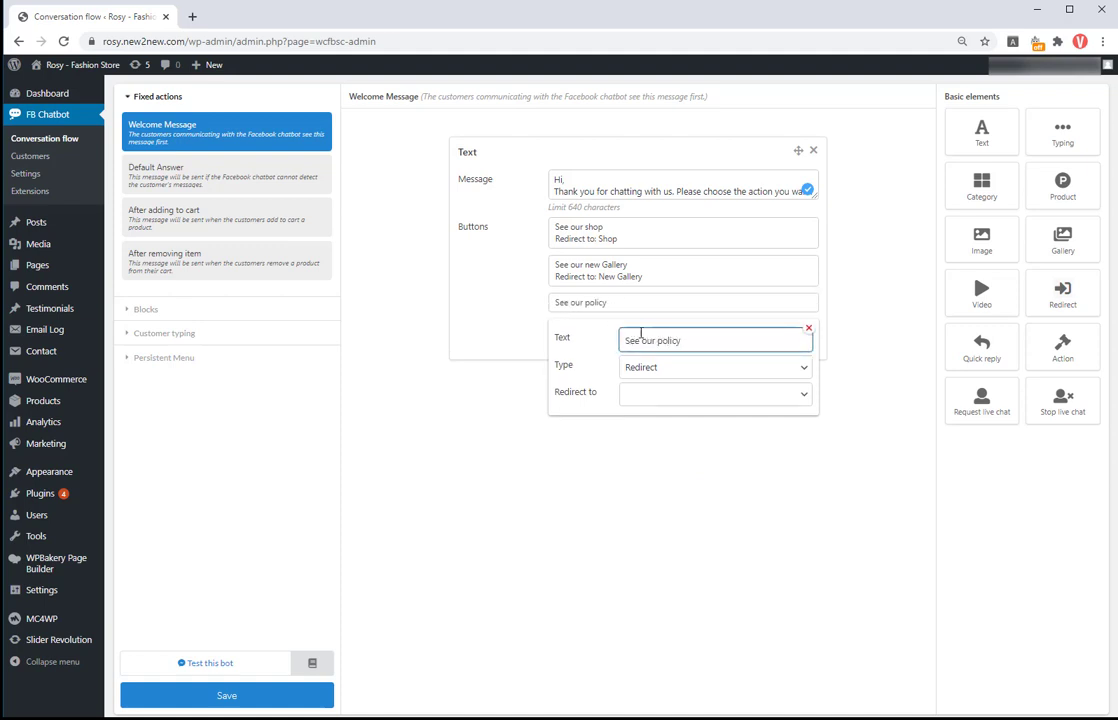
click(680, 367)
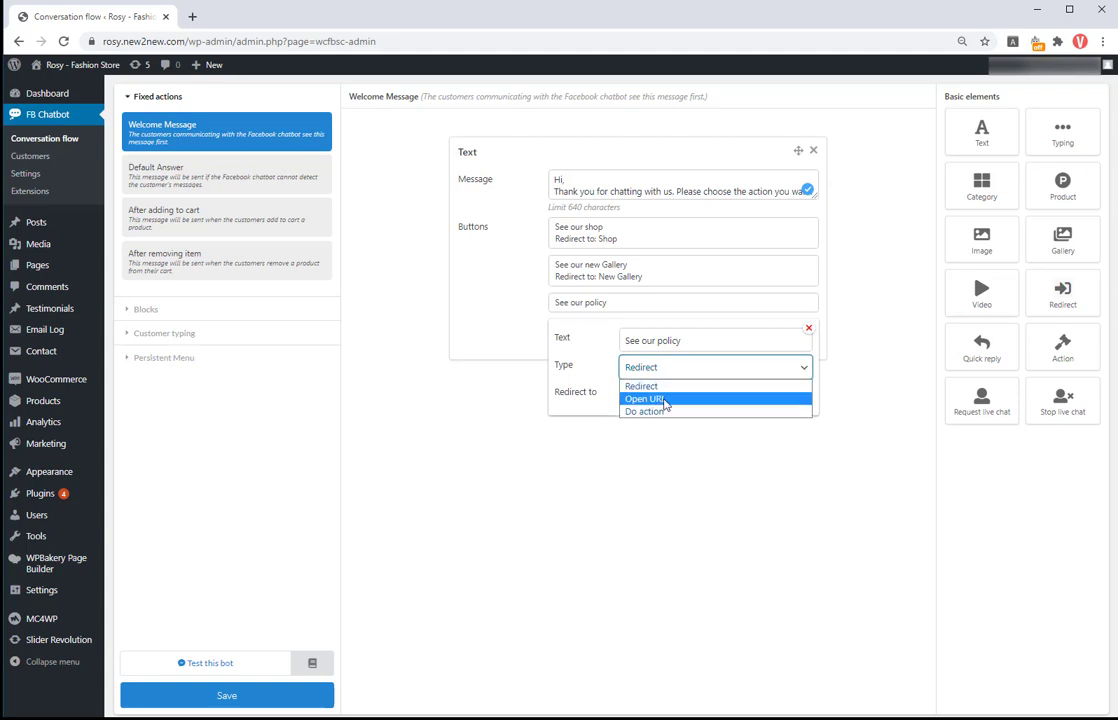
click(664, 399)
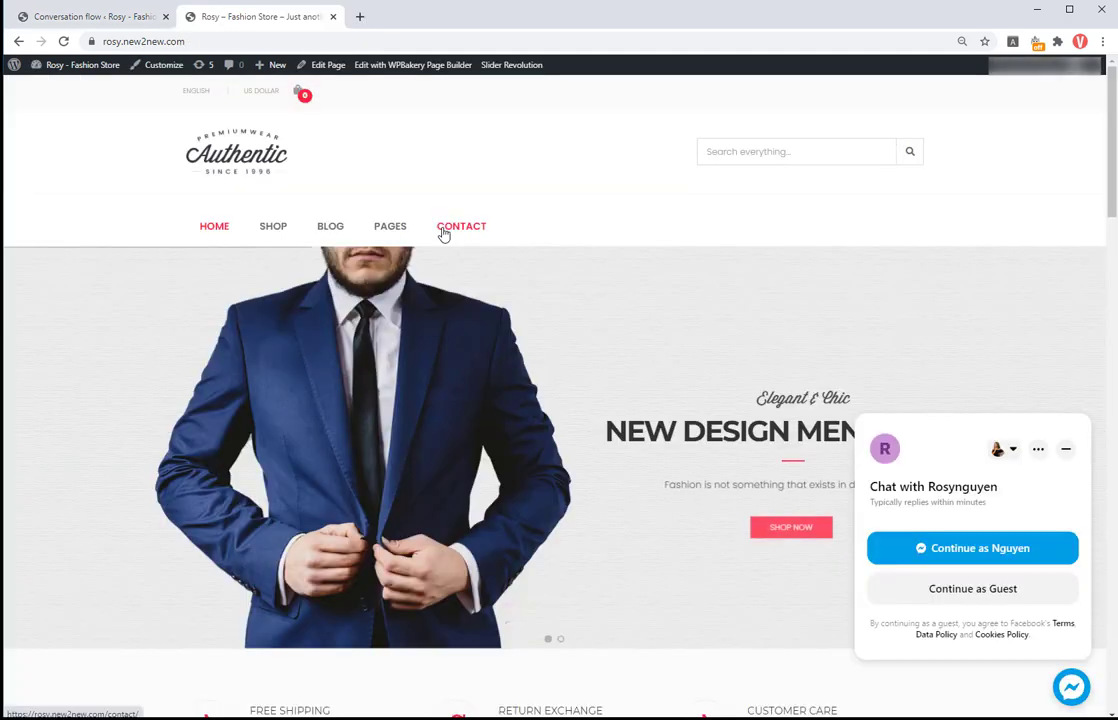
right_click(443, 233)
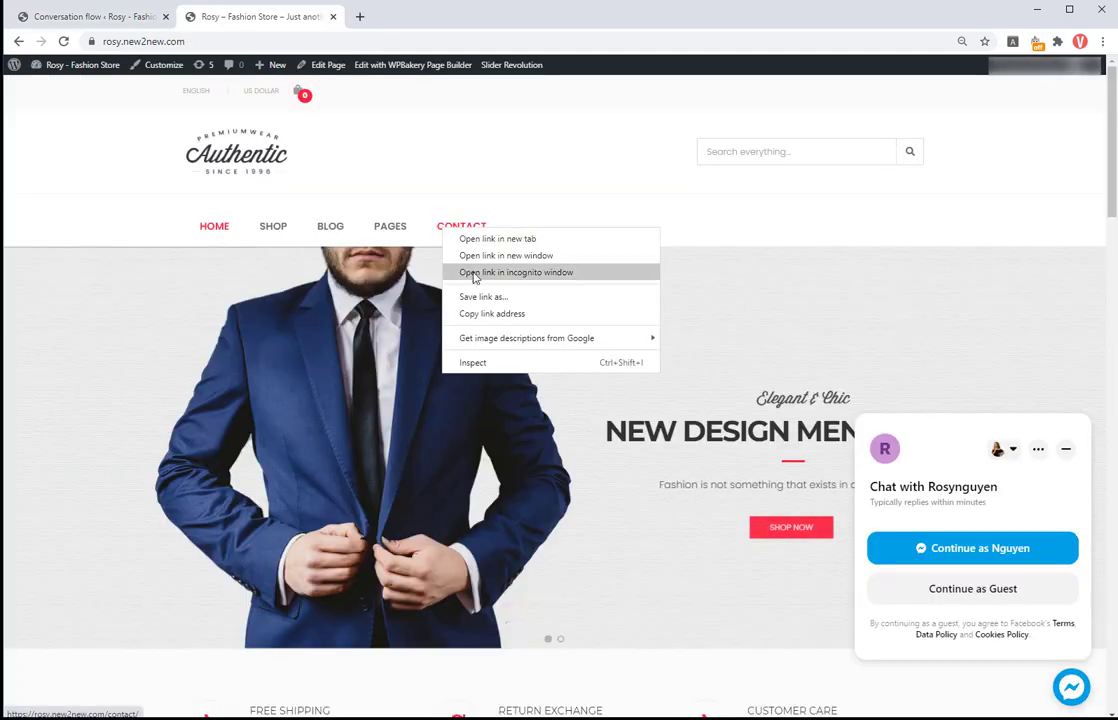
click(484, 314)
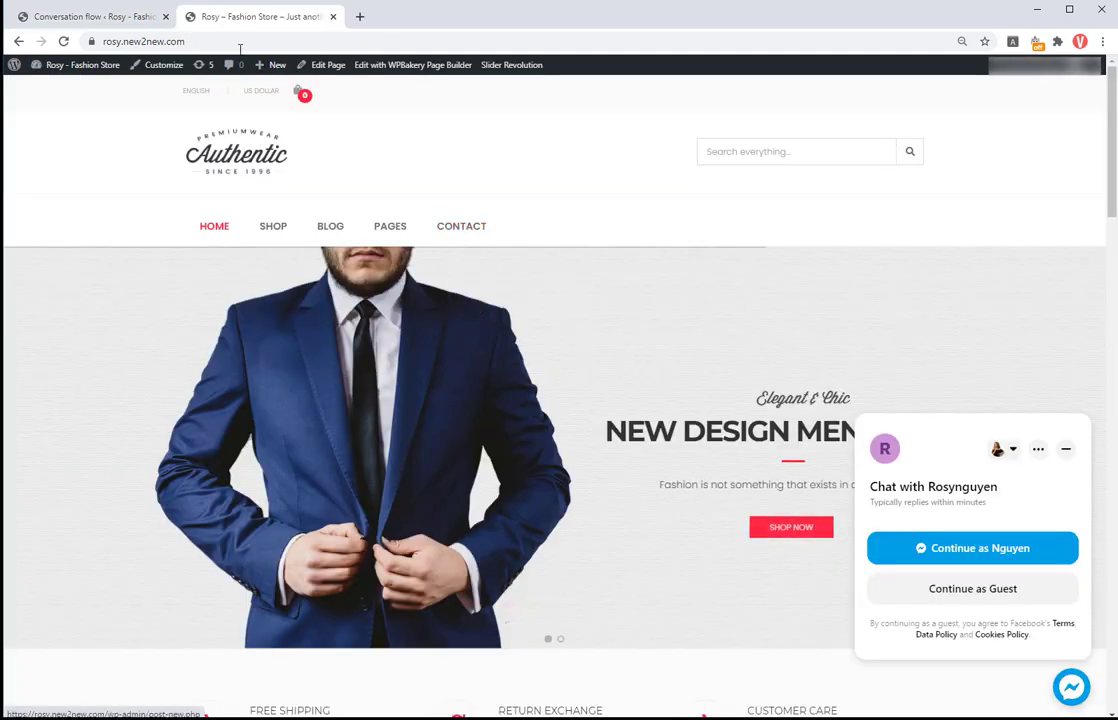
click(115, 18)
click(650, 393)
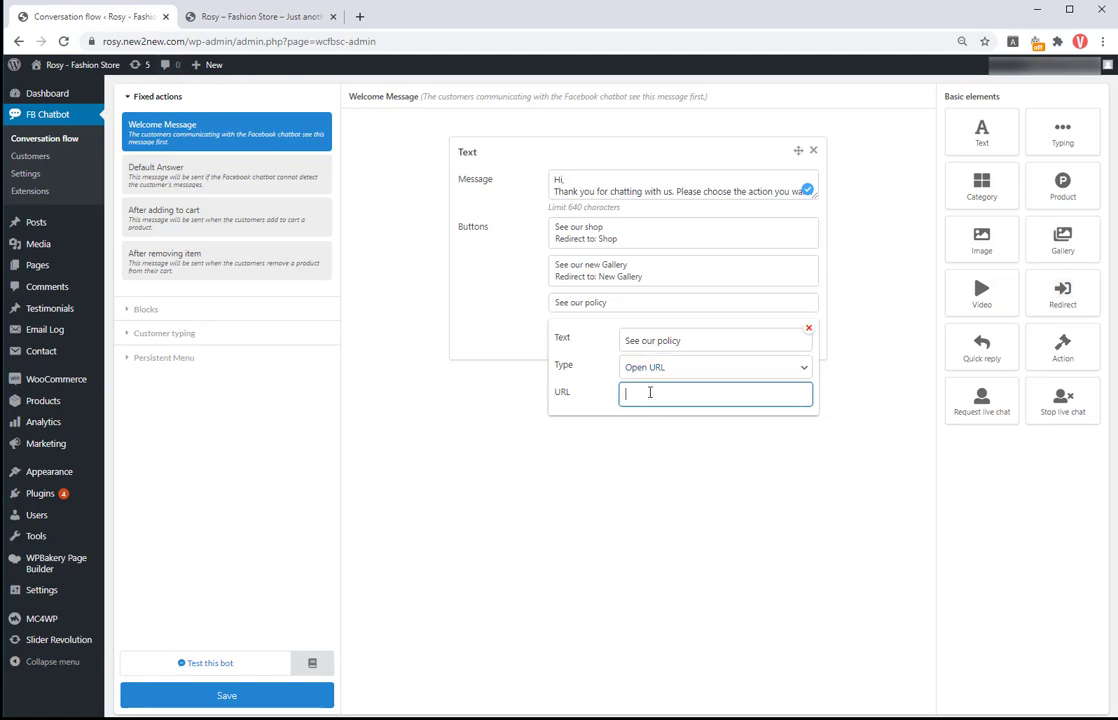
key(ctrl+v)
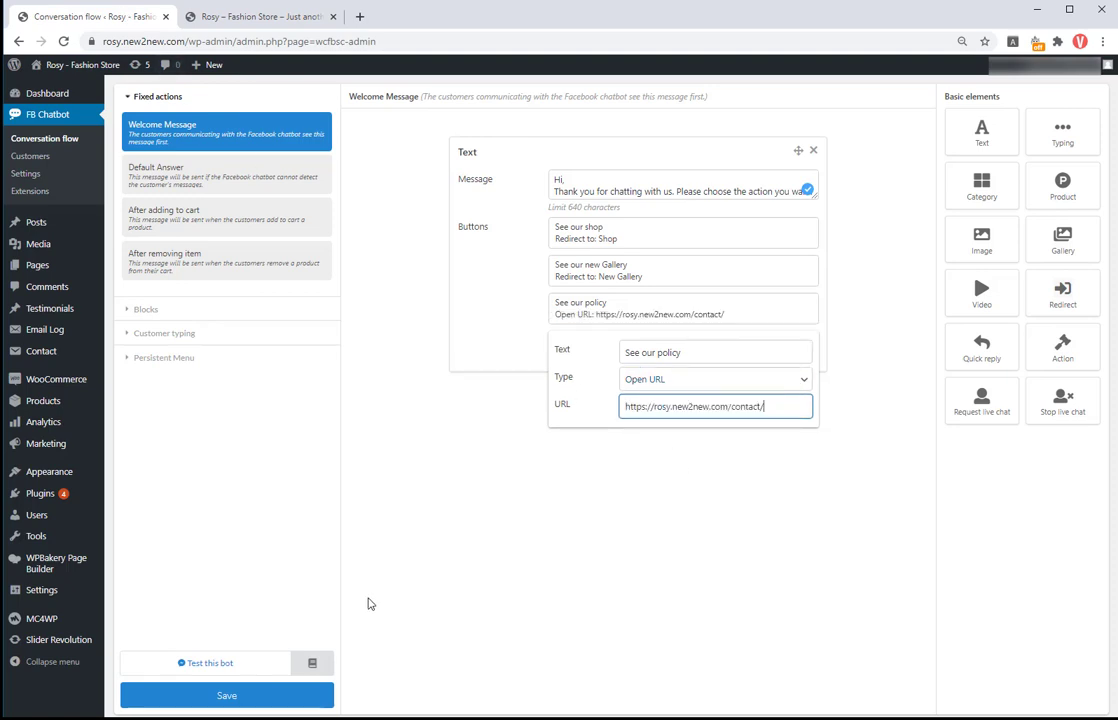
click(226, 664)
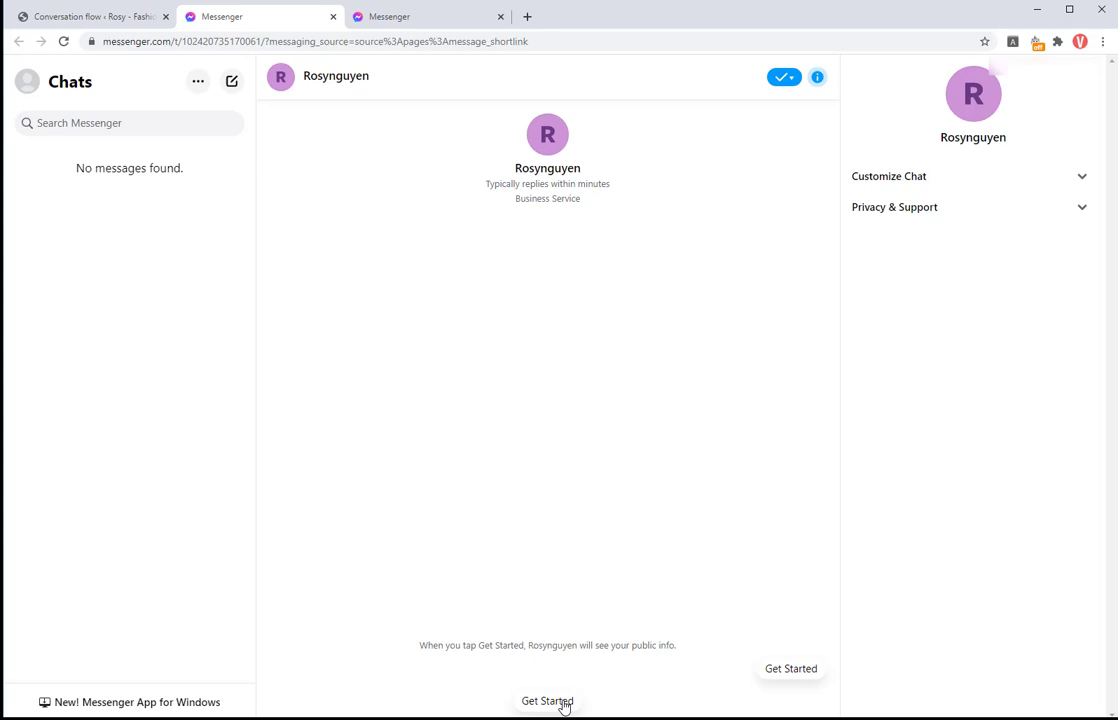
Step: Start the Messenger bot chat, page through the shop's product carousel, and request the new Gallery
click(548, 701)
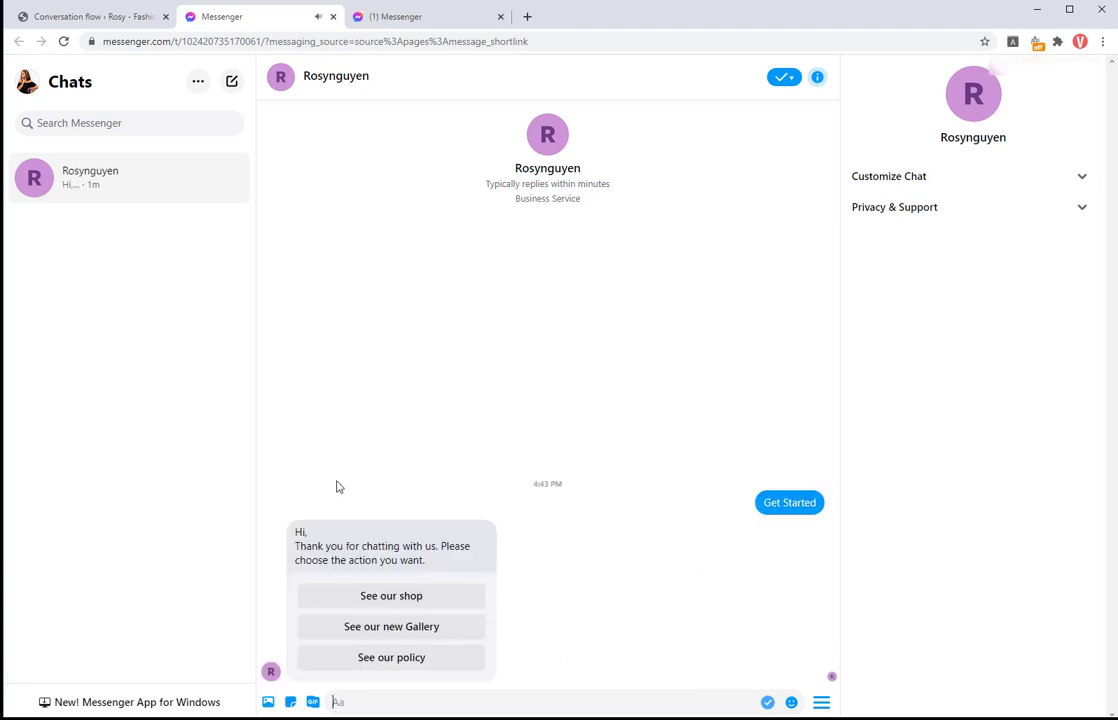
click(391, 596)
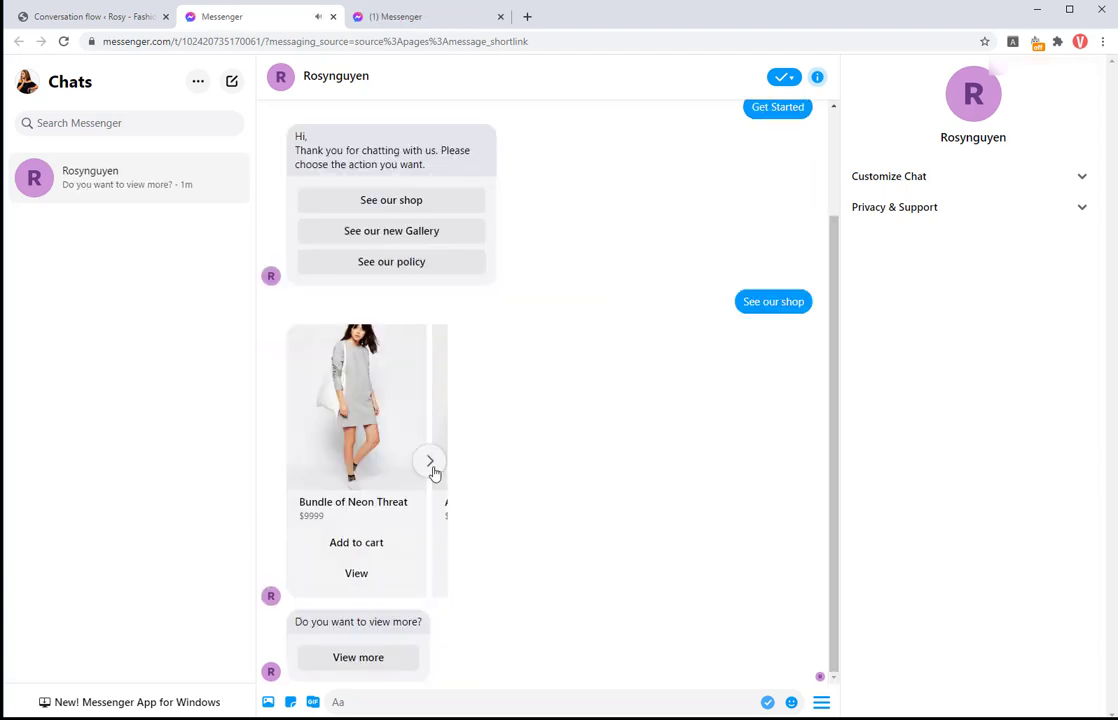
click(431, 463)
click(433, 470)
click(431, 463)
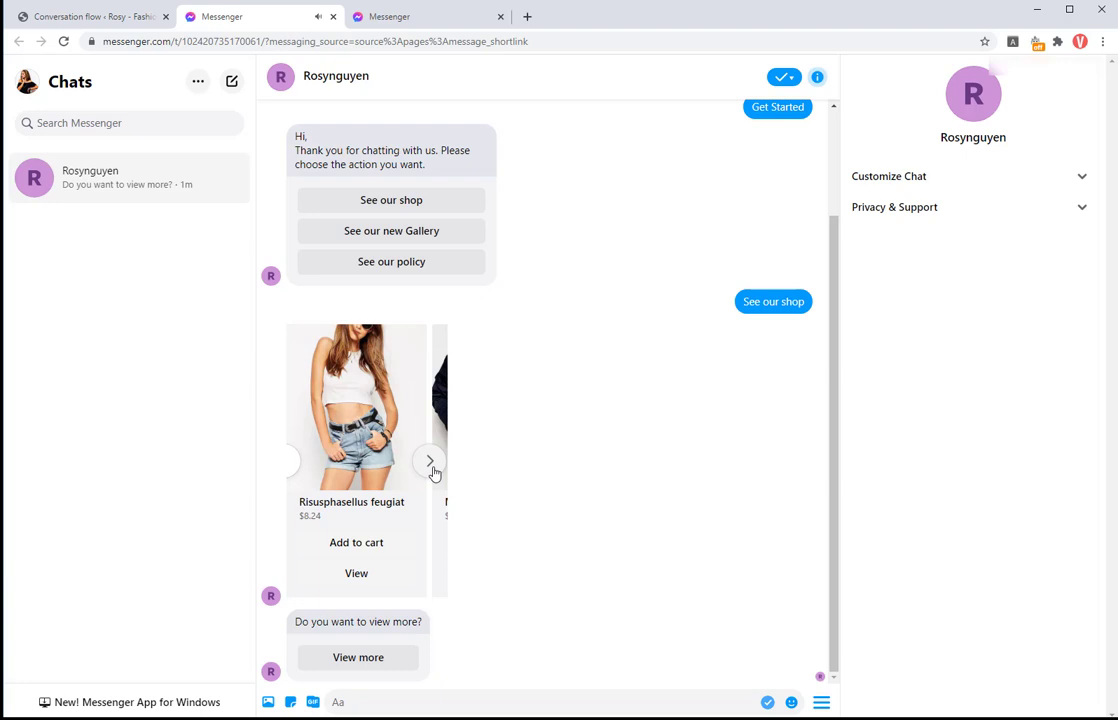
click(407, 231)
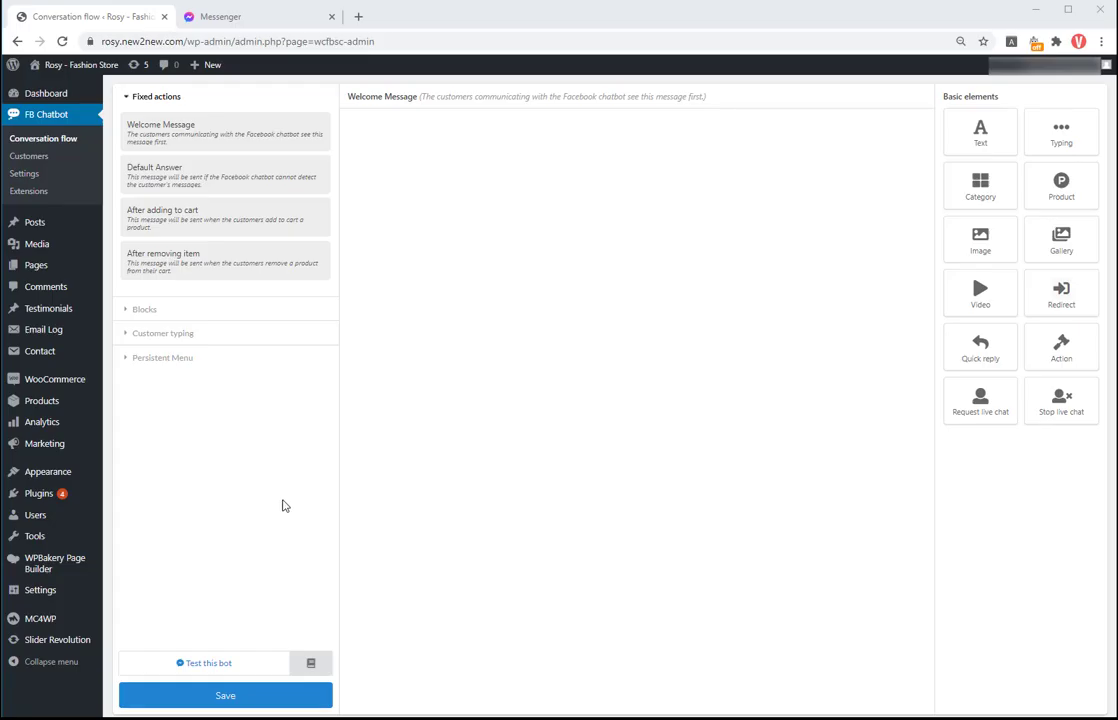
Step: Create a new chatbot block named New Gallery
click(162, 309)
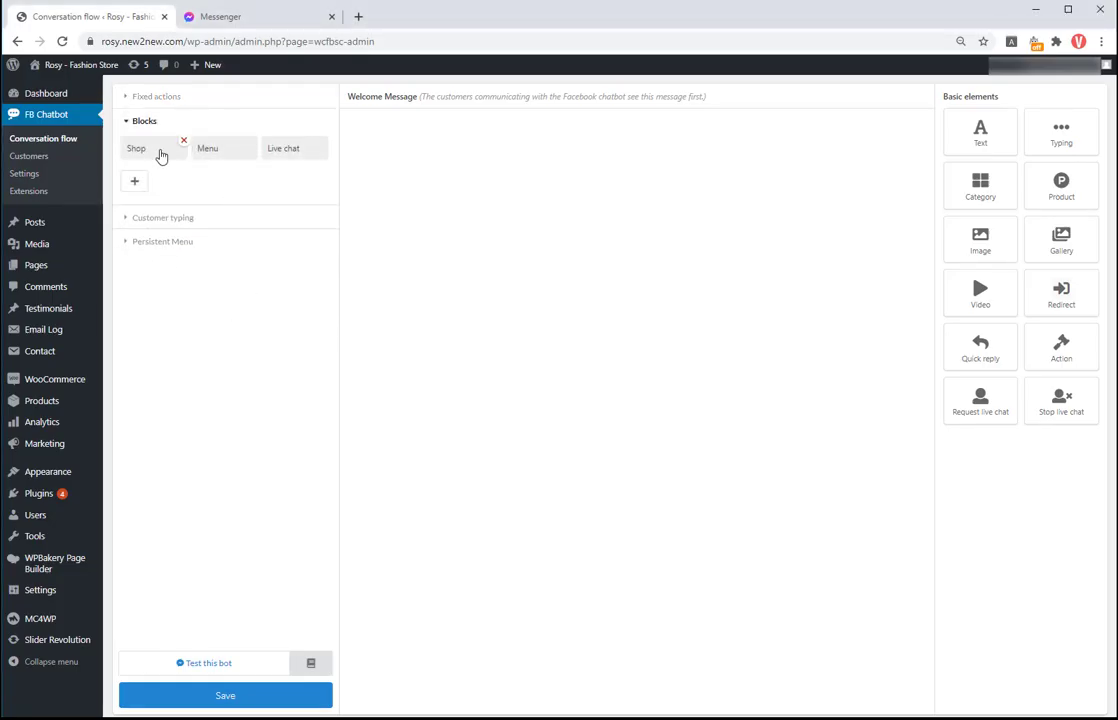
click(136, 183)
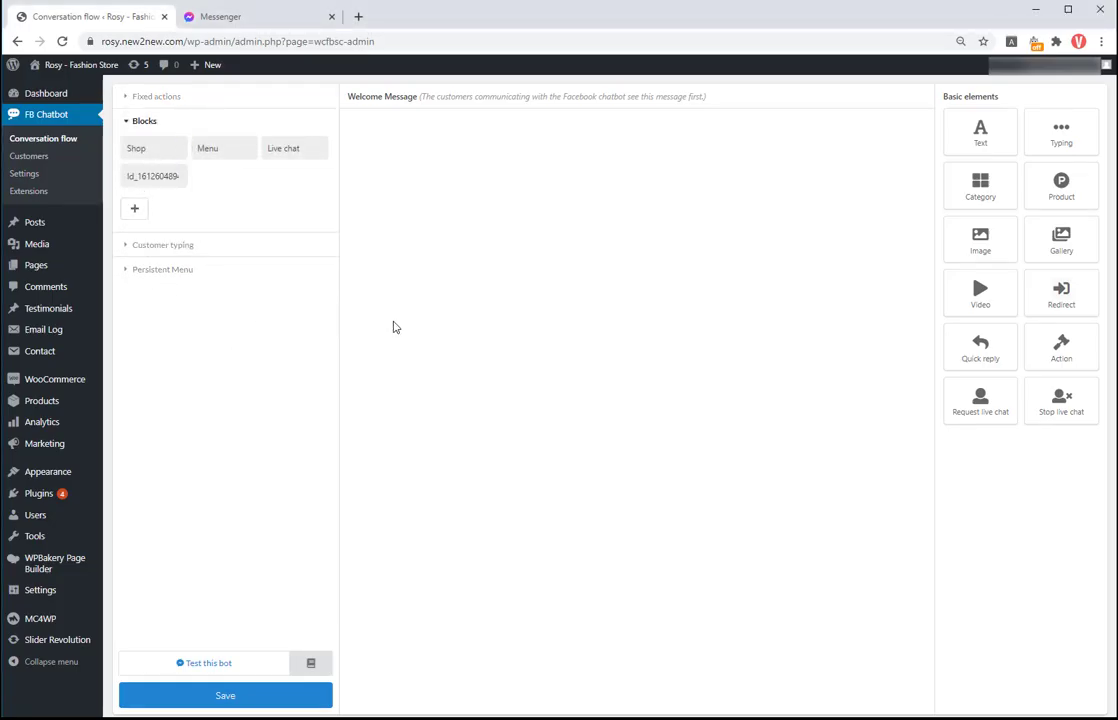
click(163, 175)
double_click(602, 130)
text(New Gallery)
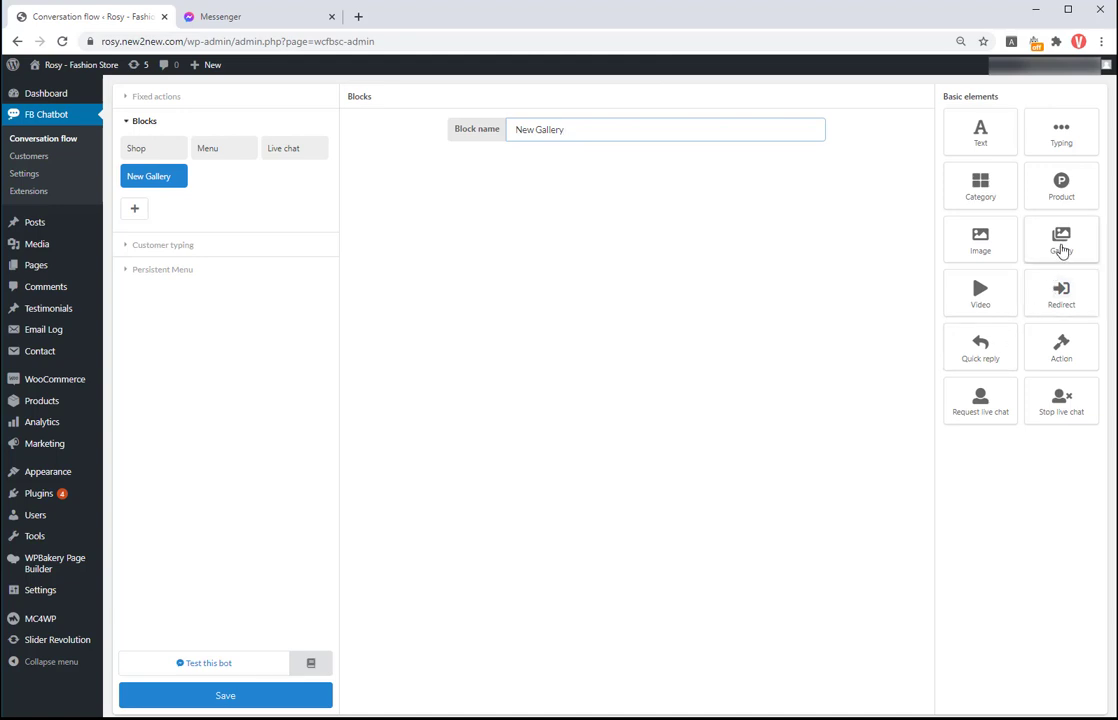
Step: Add a Gallery element with the white blouse photo captioned 'New design 1'
double_click(1061, 249)
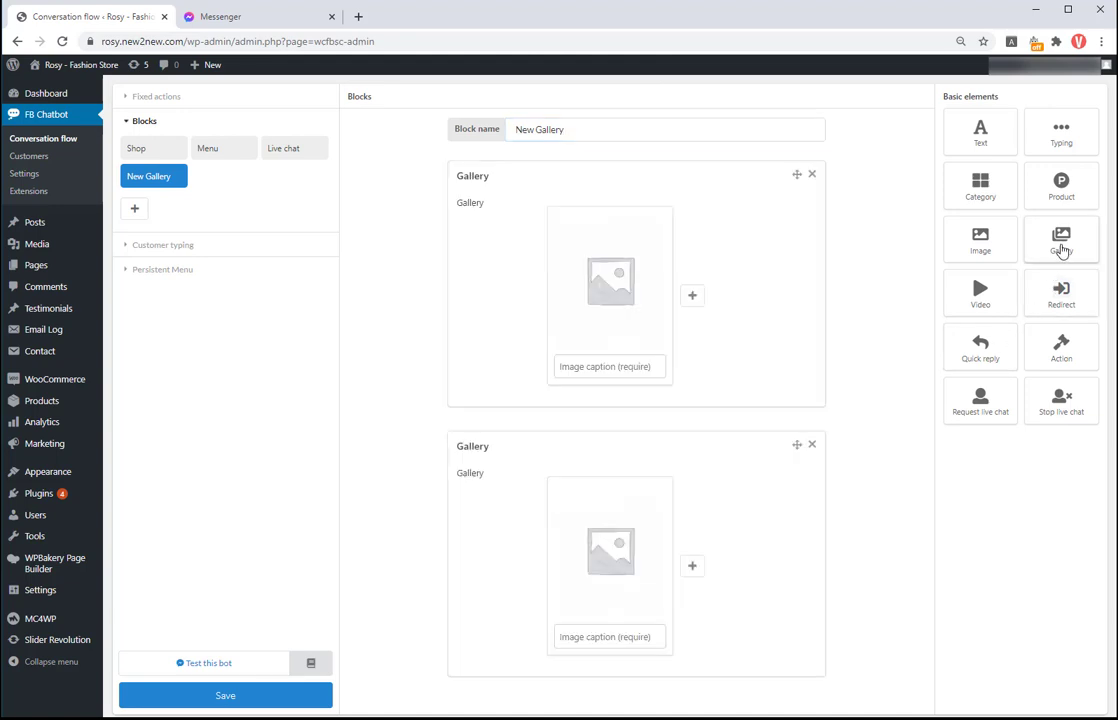
click(812, 445)
click(607, 282)
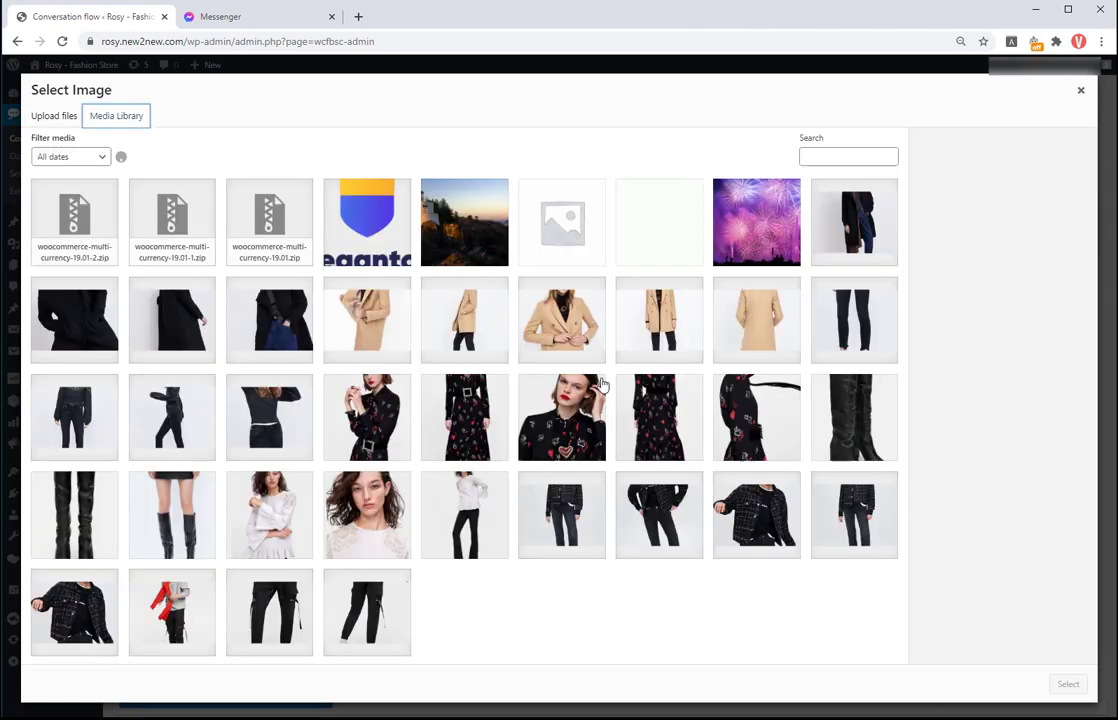
click(298, 522)
click(1068, 684)
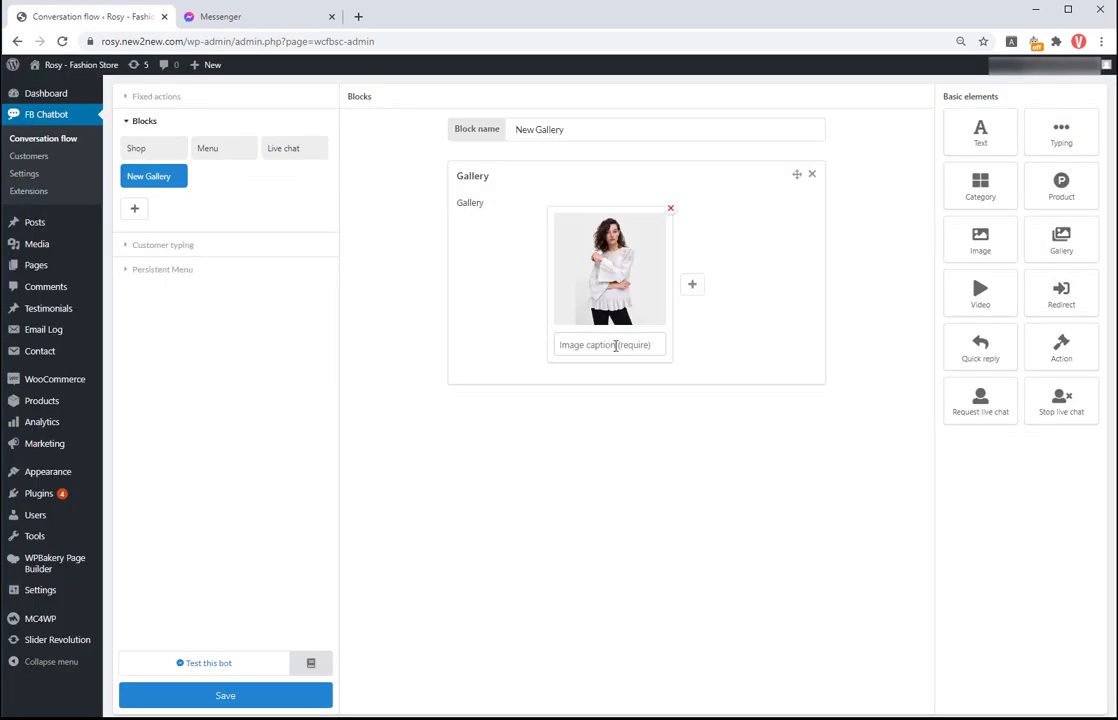
click(615, 345)
text(New de)
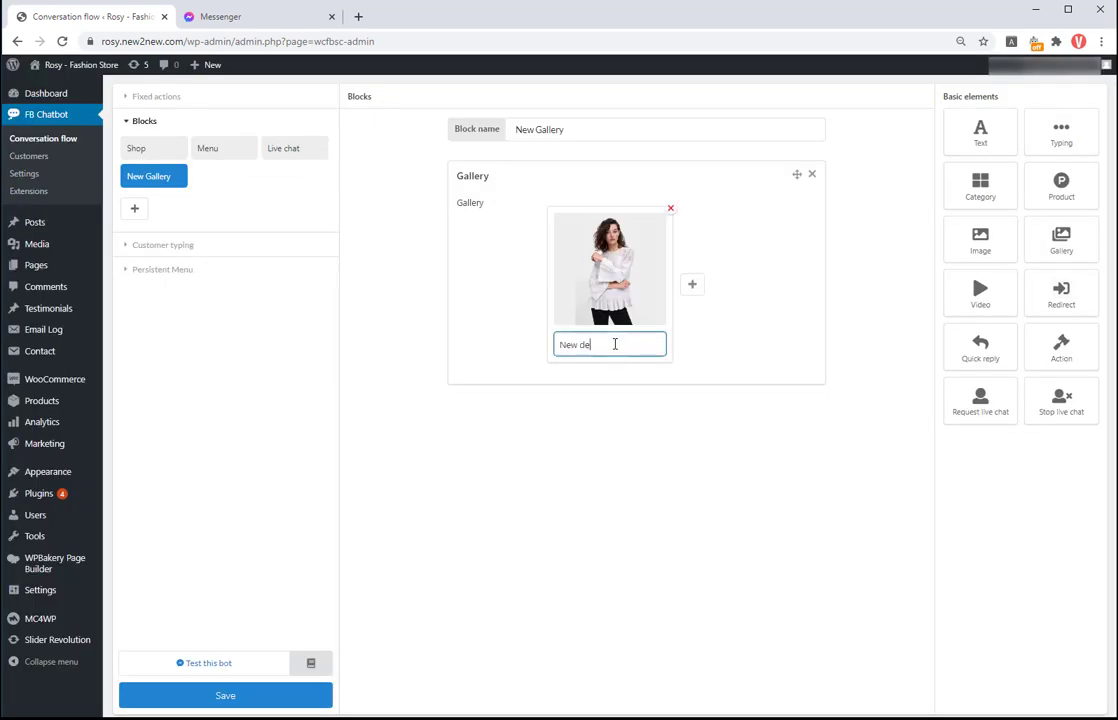
text(sin)
key(BackSpace)
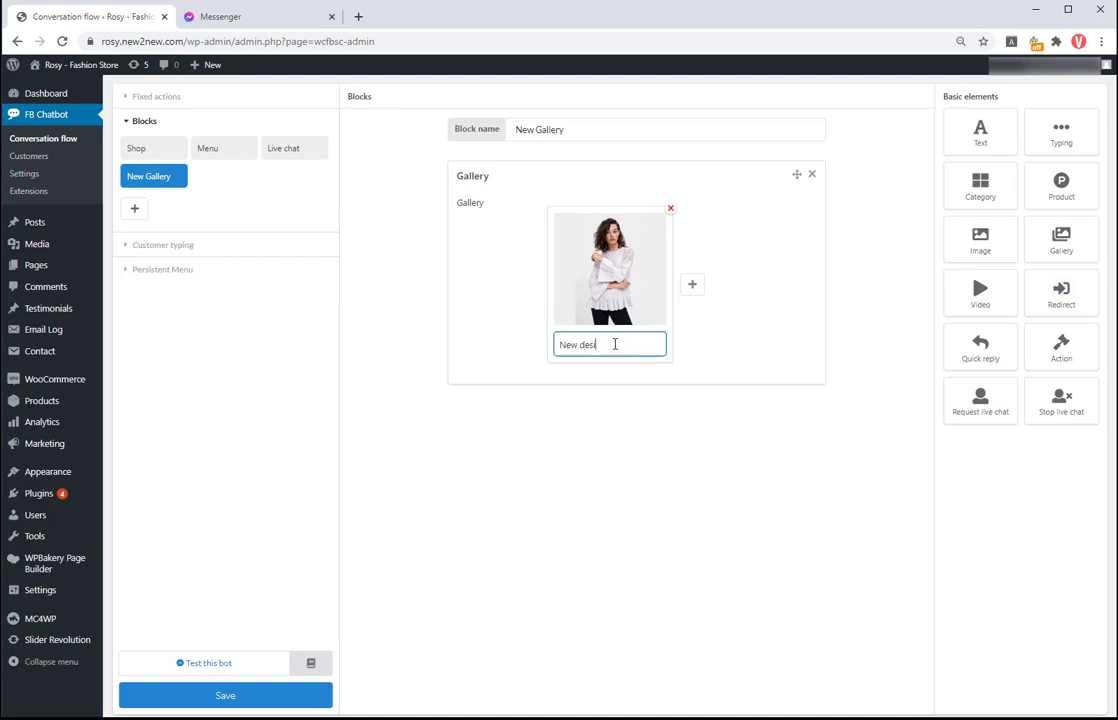
Step: Add a second gallery image, the floral dress photo, captioned 'New design 2'
click(694, 287)
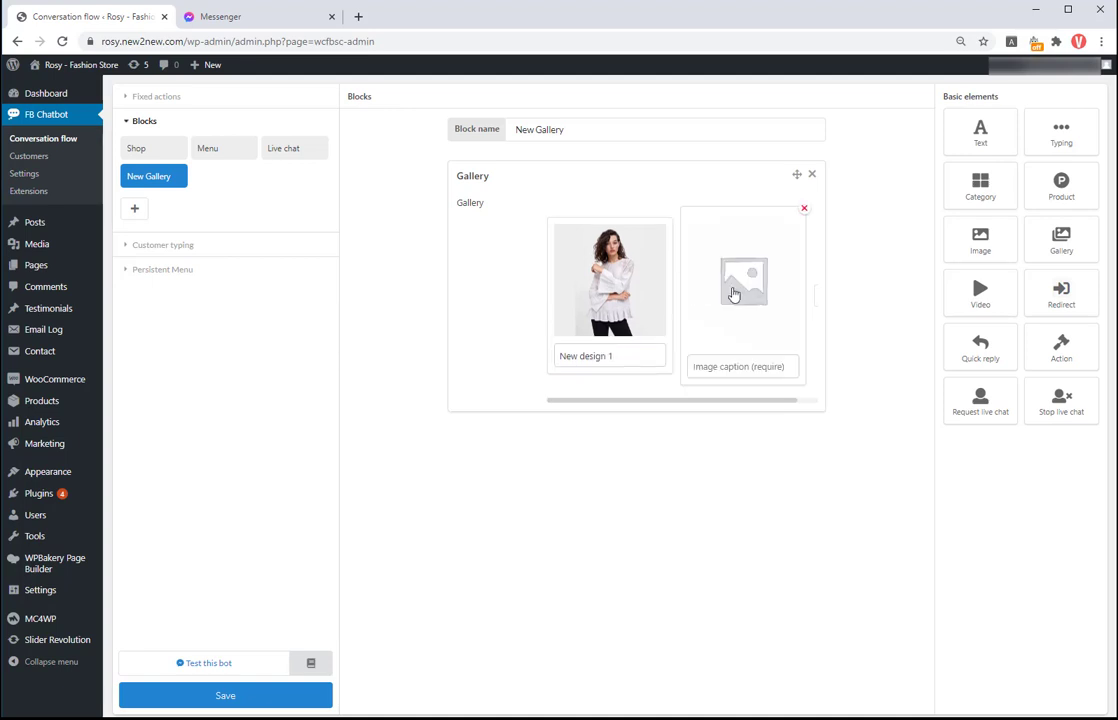
click(731, 293)
click(345, 380)
click(1062, 683)
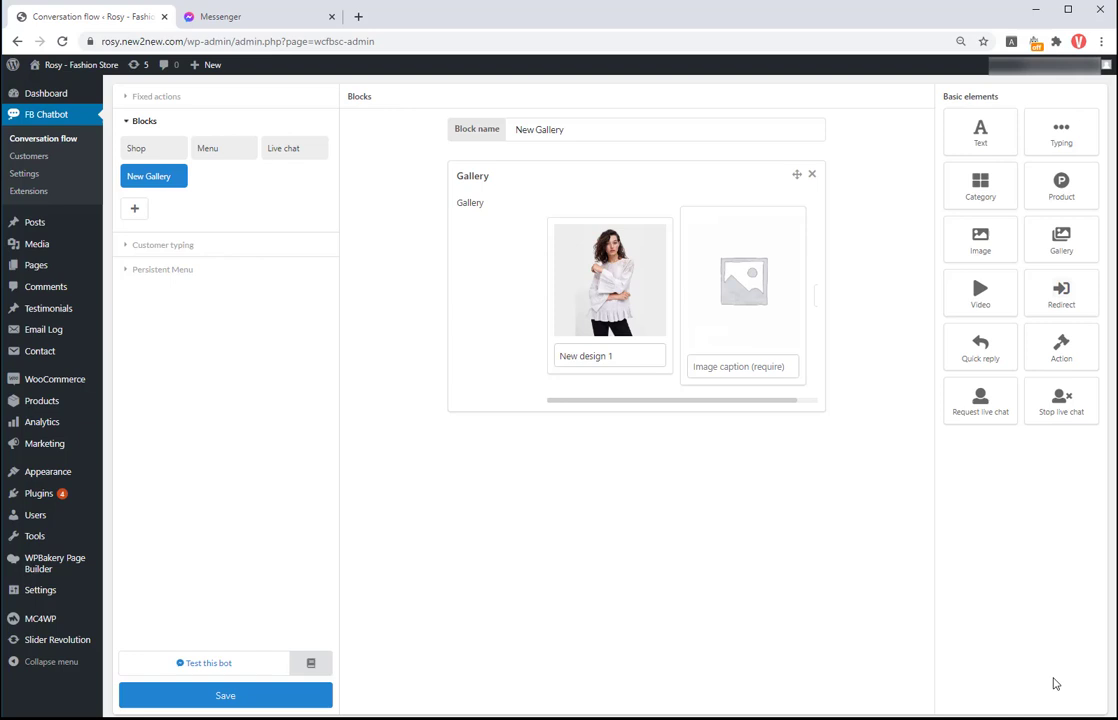
click(723, 345)
text(New design 2)
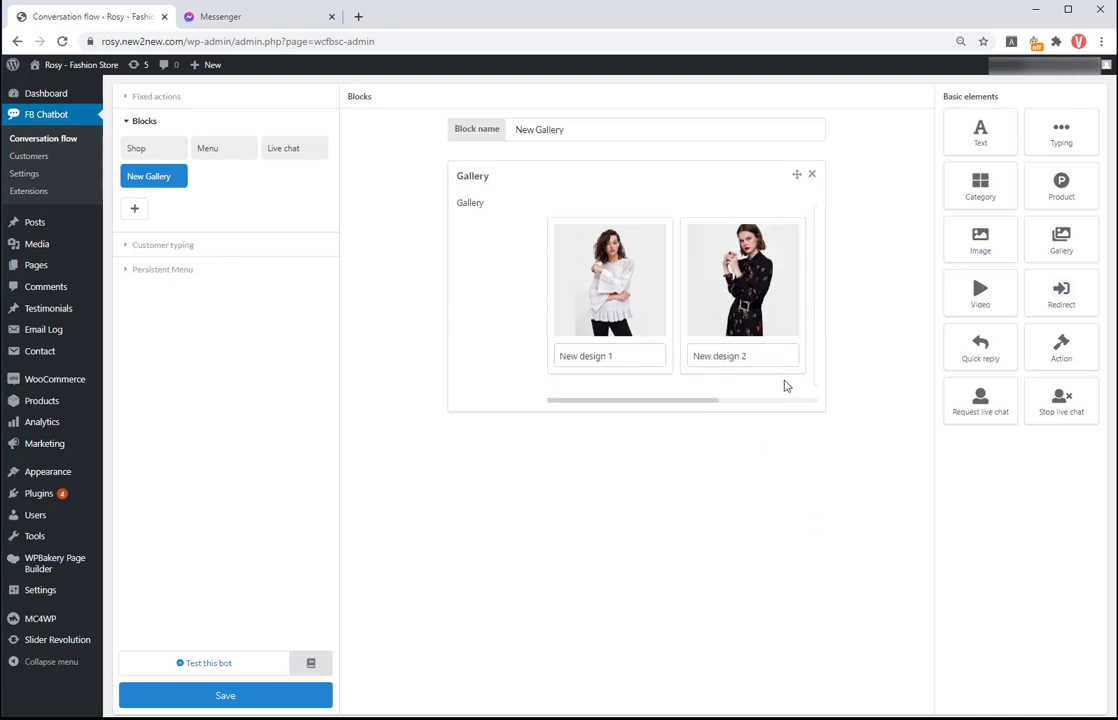
drag(708, 400, 790, 400)
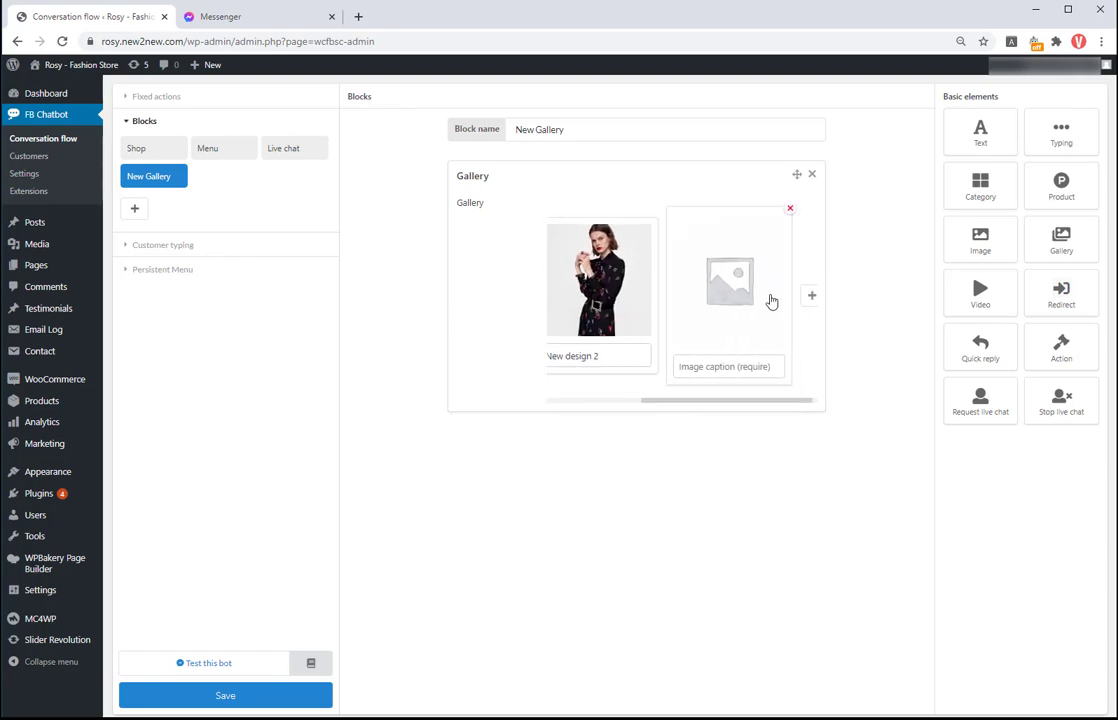
Step: Add a third image, the black-hat photo, captioned 'New design 3', and save the flow
click(740, 290)
scroll(548, 497, down, 1)
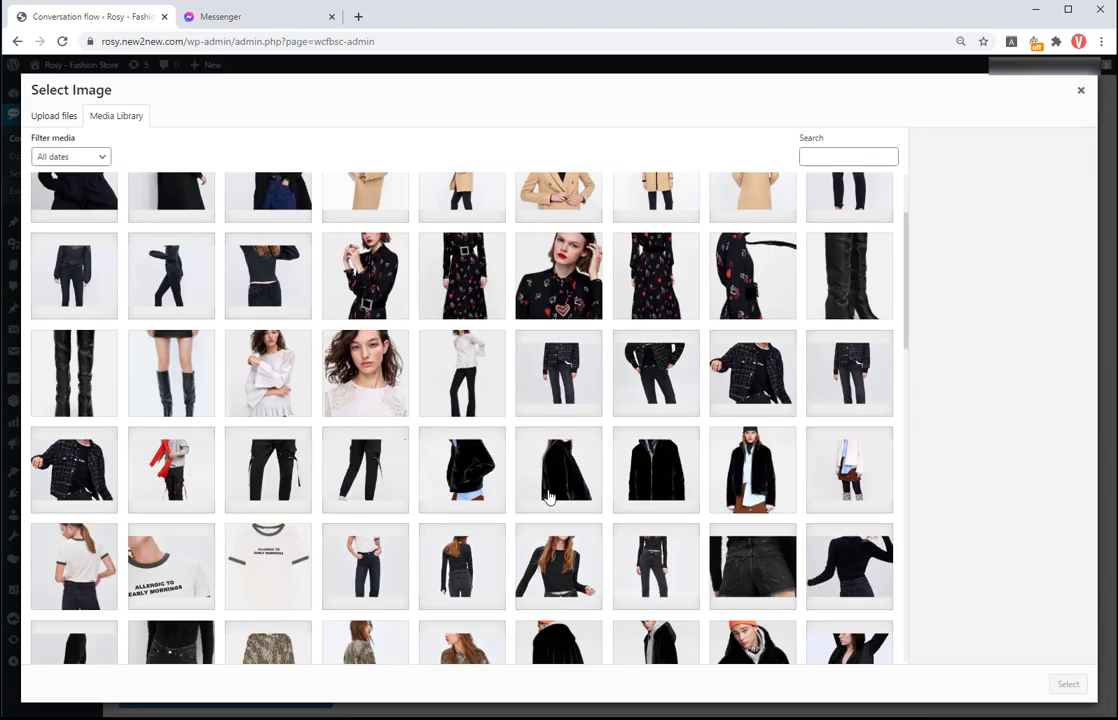
click(558, 565)
click(1067, 683)
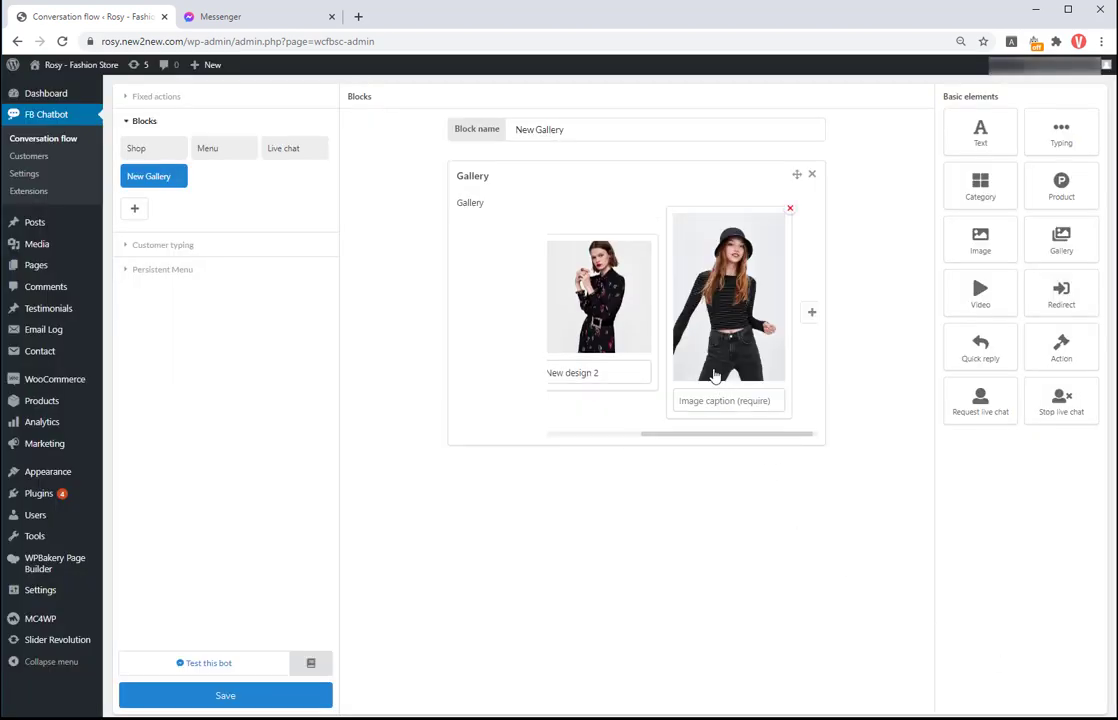
click(710, 401)
text(New design 3)
click(727, 479)
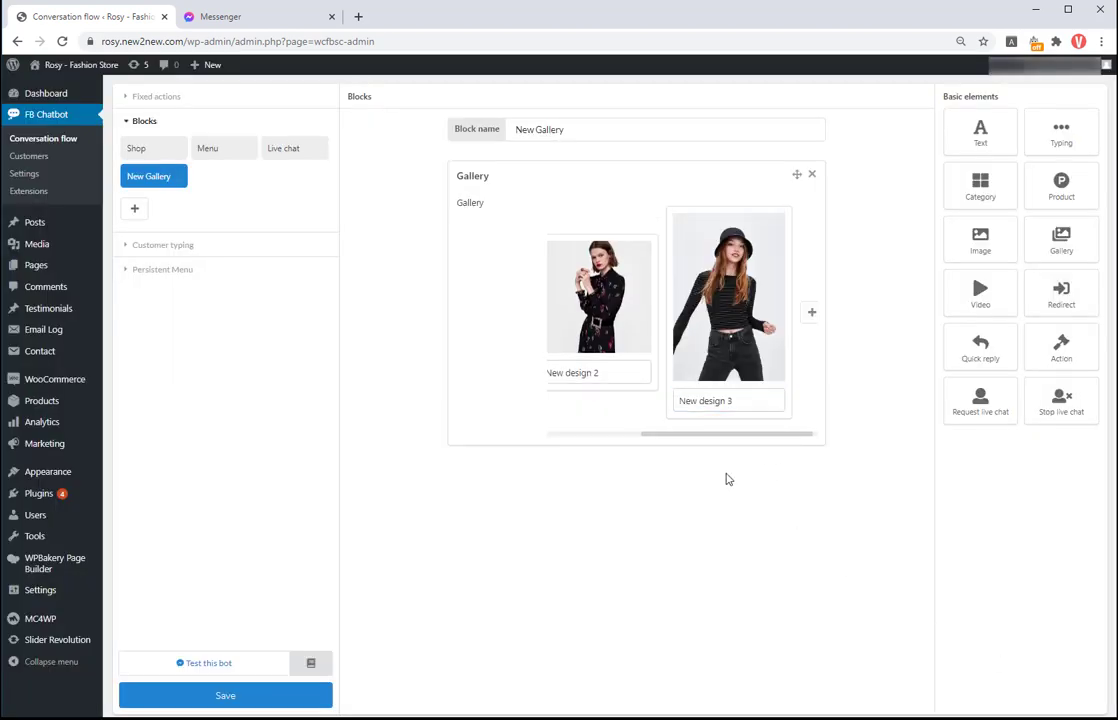
click(241, 698)
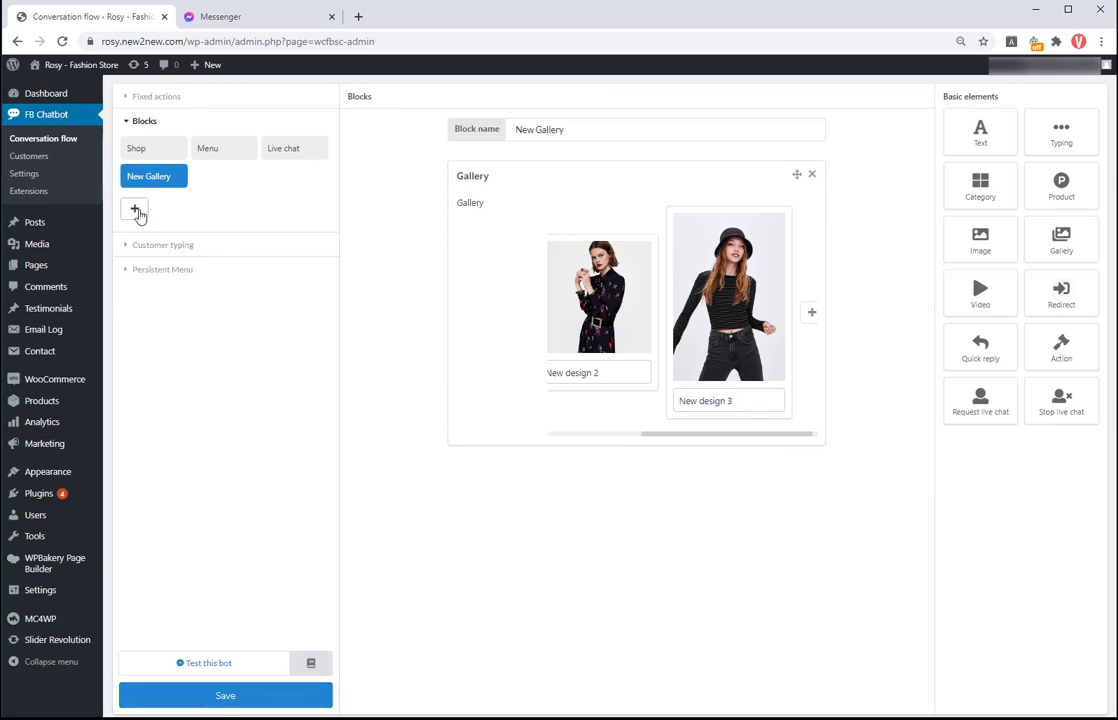
Step: Create a customer typing trigger with the keyword 'I want to see new gallery'
click(155, 245)
click(134, 288)
click(165, 288)
click(527, 131)
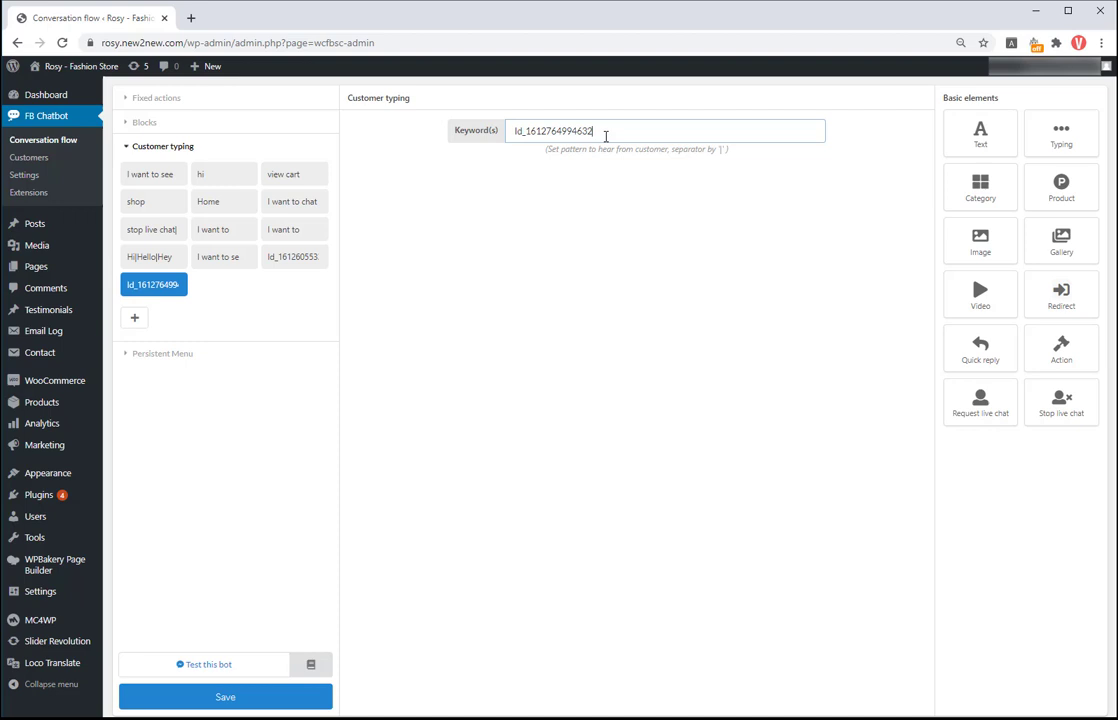
double_click(527, 131)
text(I want to see new gl)
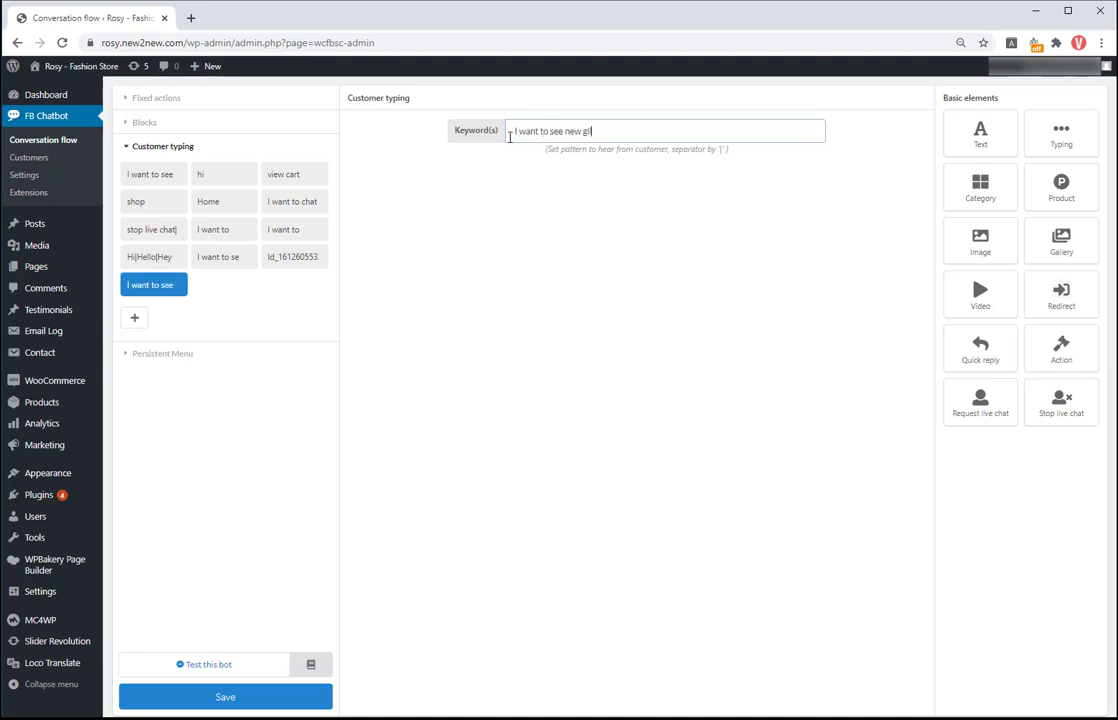
text(ery)
Step: Make the trigger redirect to New Gallery, save, and start a Messenger bot test
click(1062, 297)
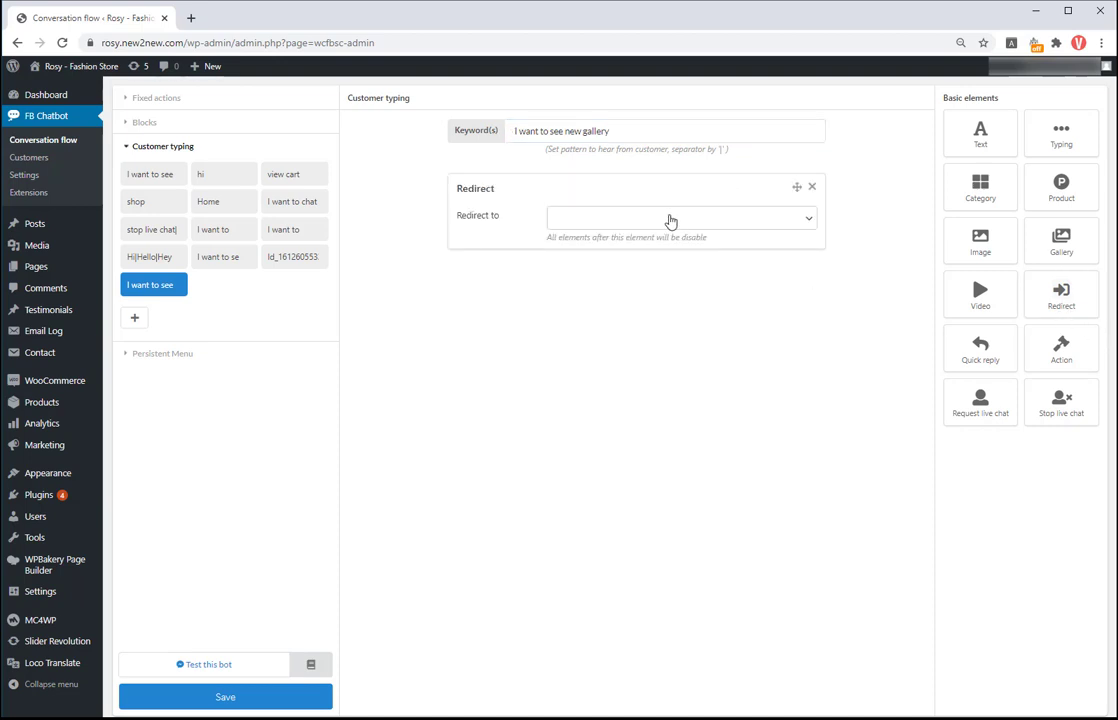
click(670, 221)
click(655, 279)
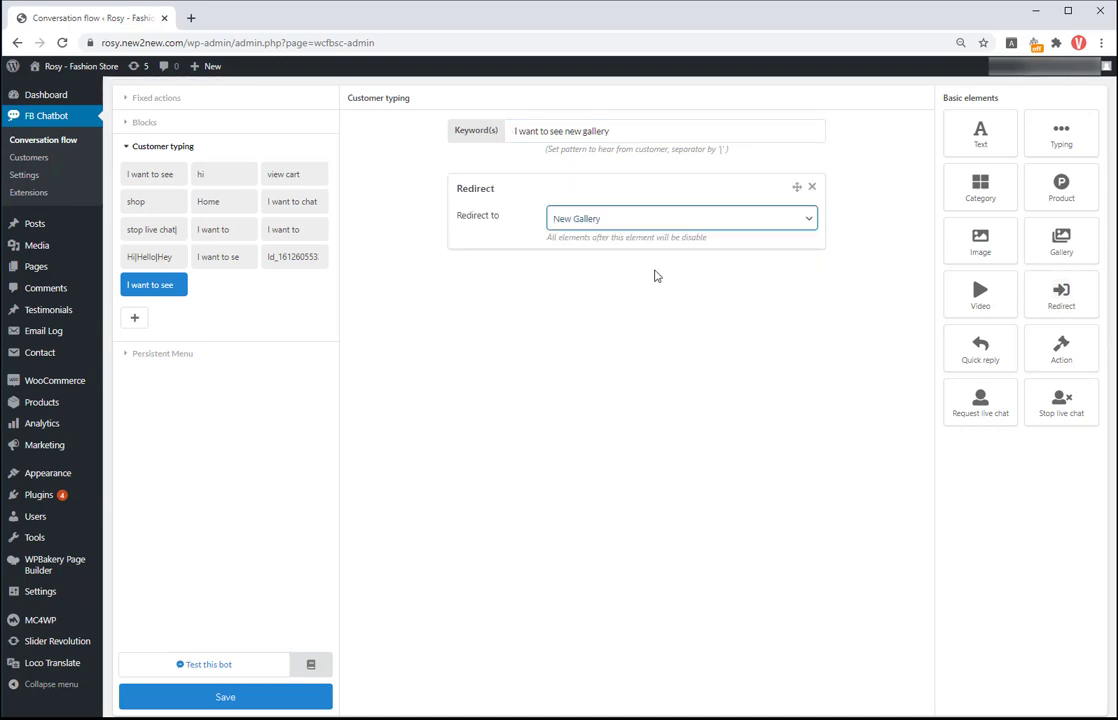
click(269, 699)
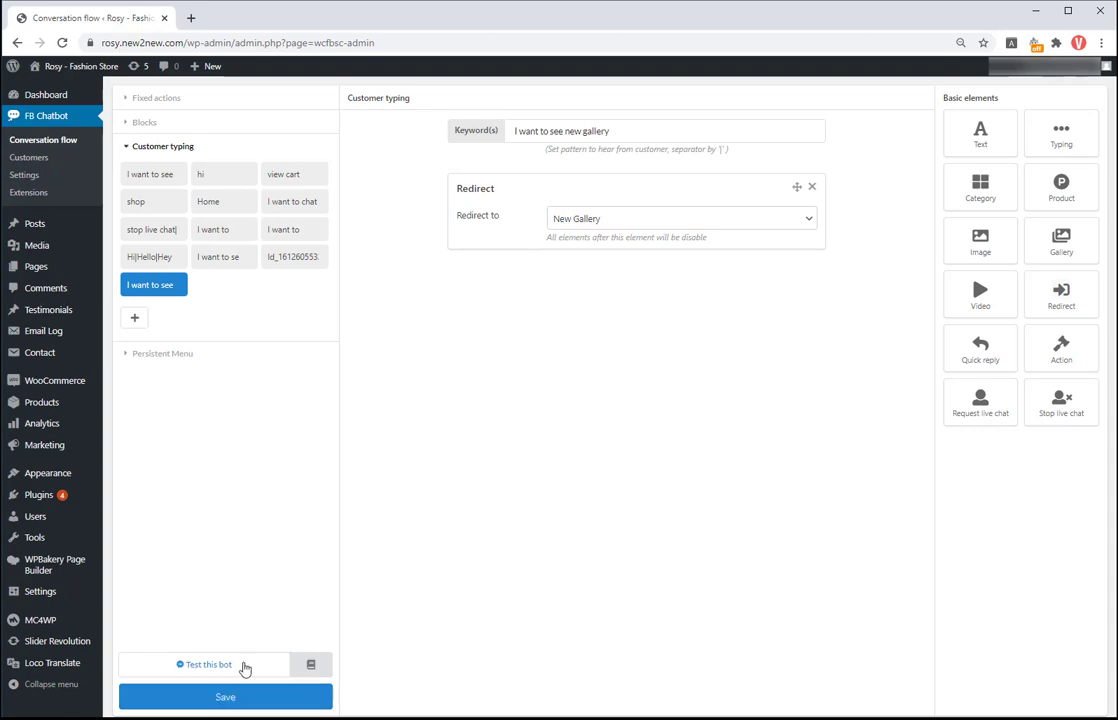
click(244, 668)
Step: Send 'I want to see new gallery' to the bot and page through the New design cards
text(I w)
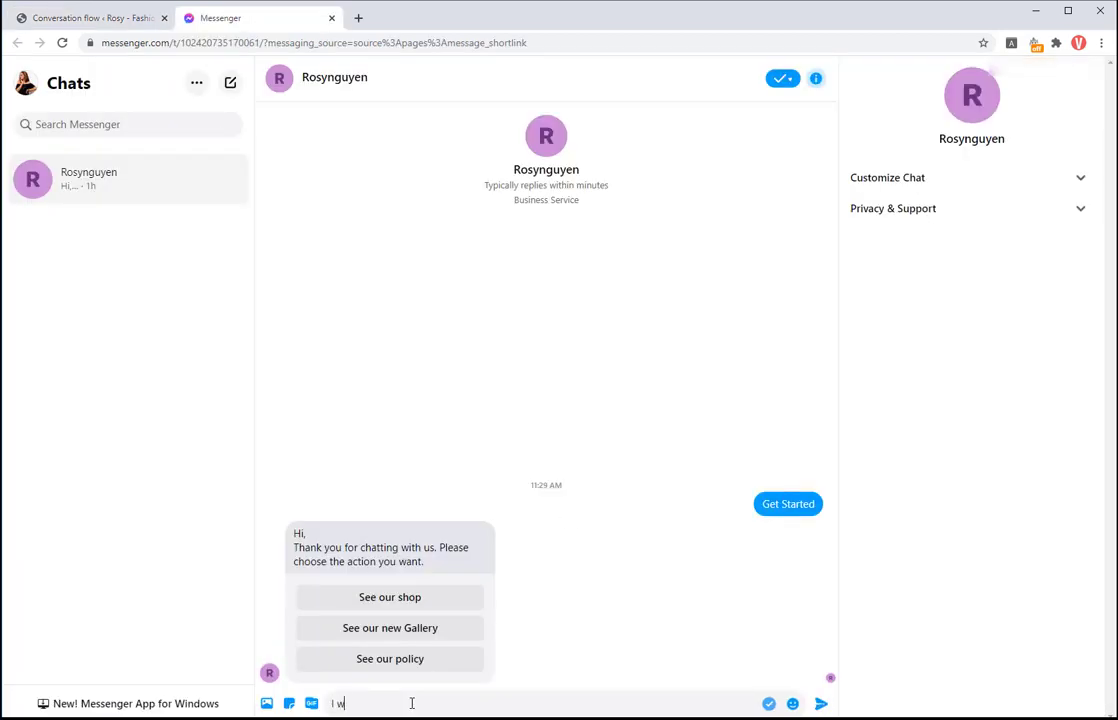
text(ant to see new gallery)
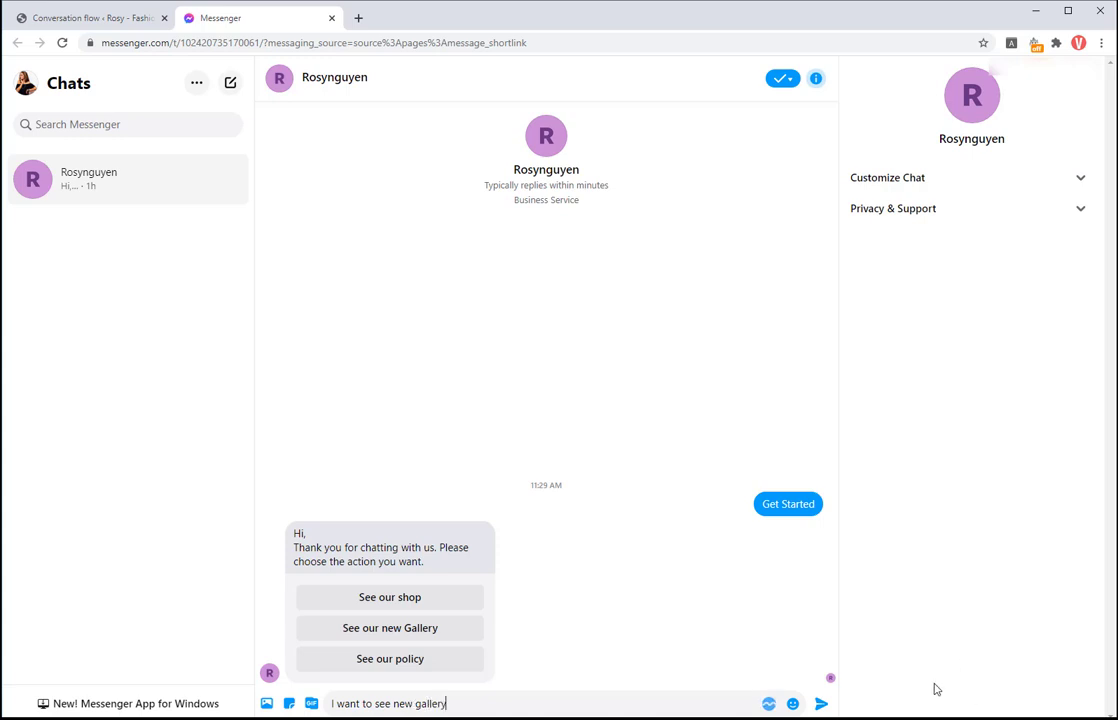
click(822, 704)
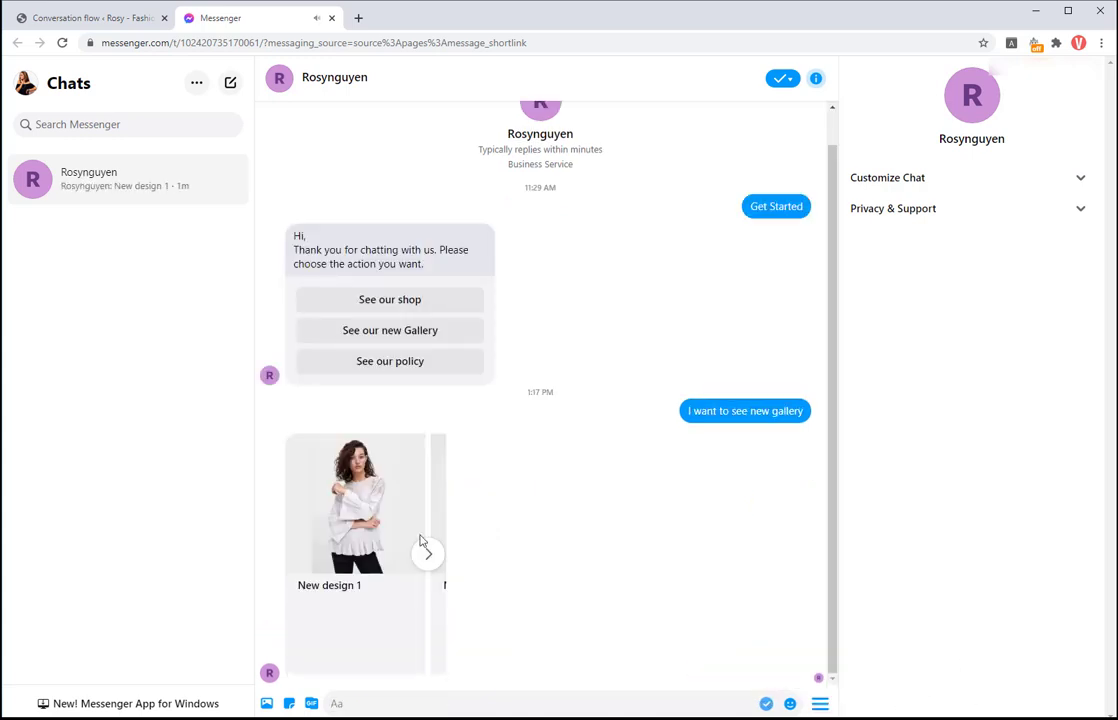
click(427, 554)
click(427, 556)
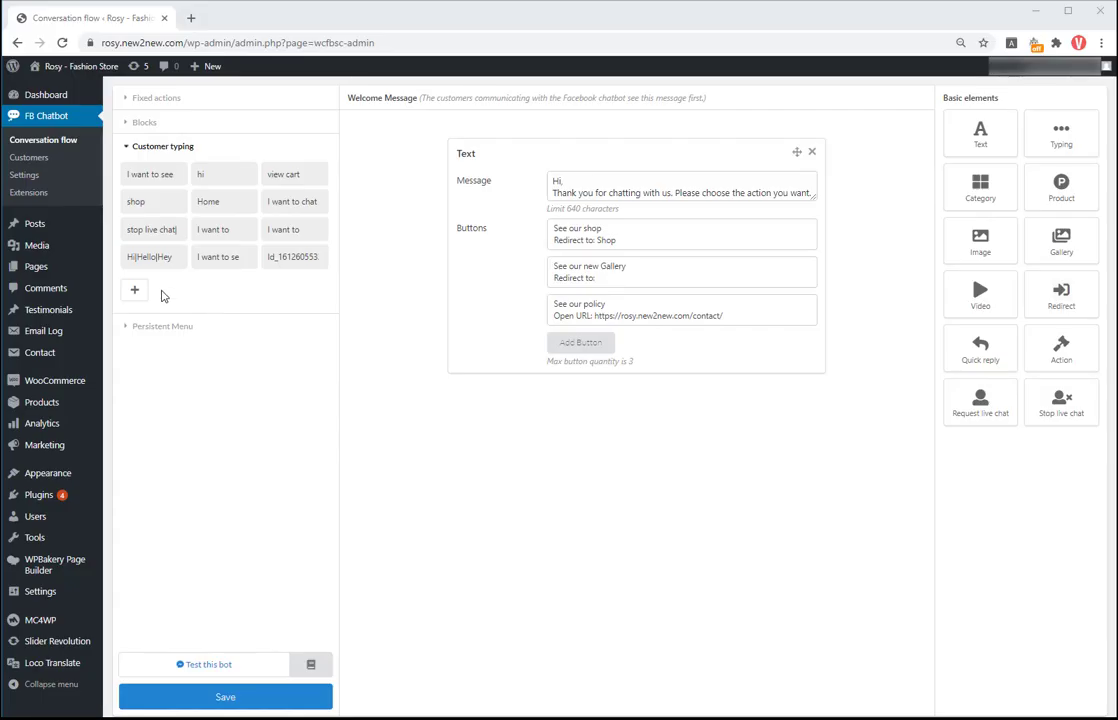
Step: Add another keyword rule 'I want to see new gallery' redirecting to New Gallery, and save
click(135, 290)
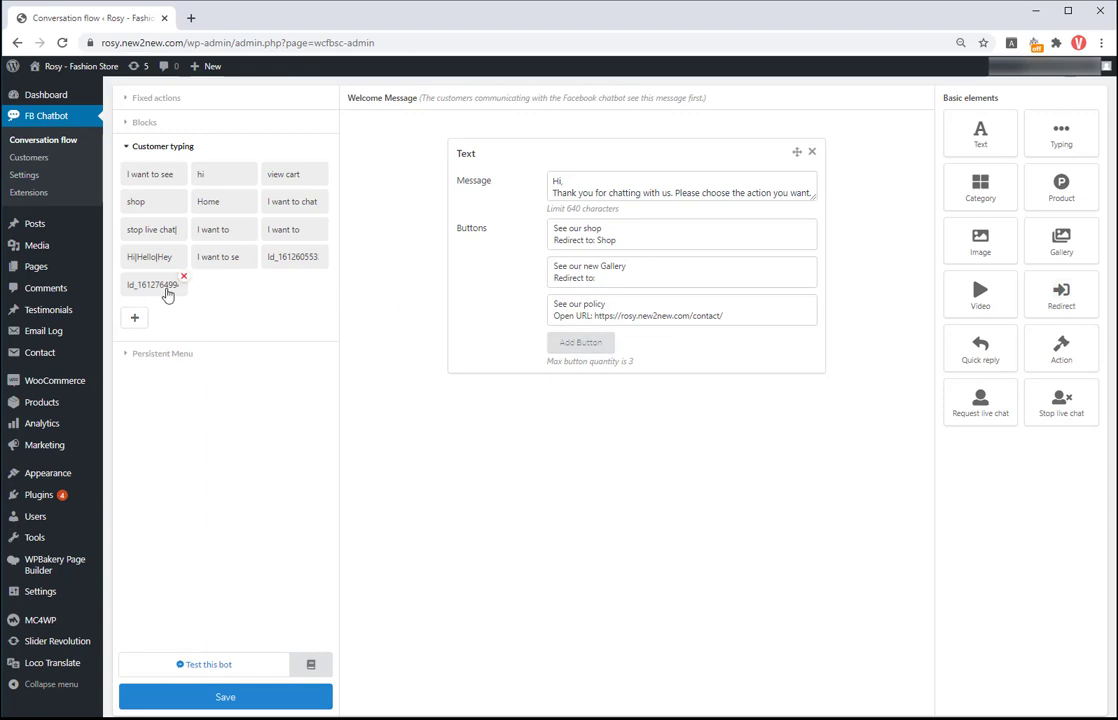
click(160, 288)
drag(598, 131, 510, 137)
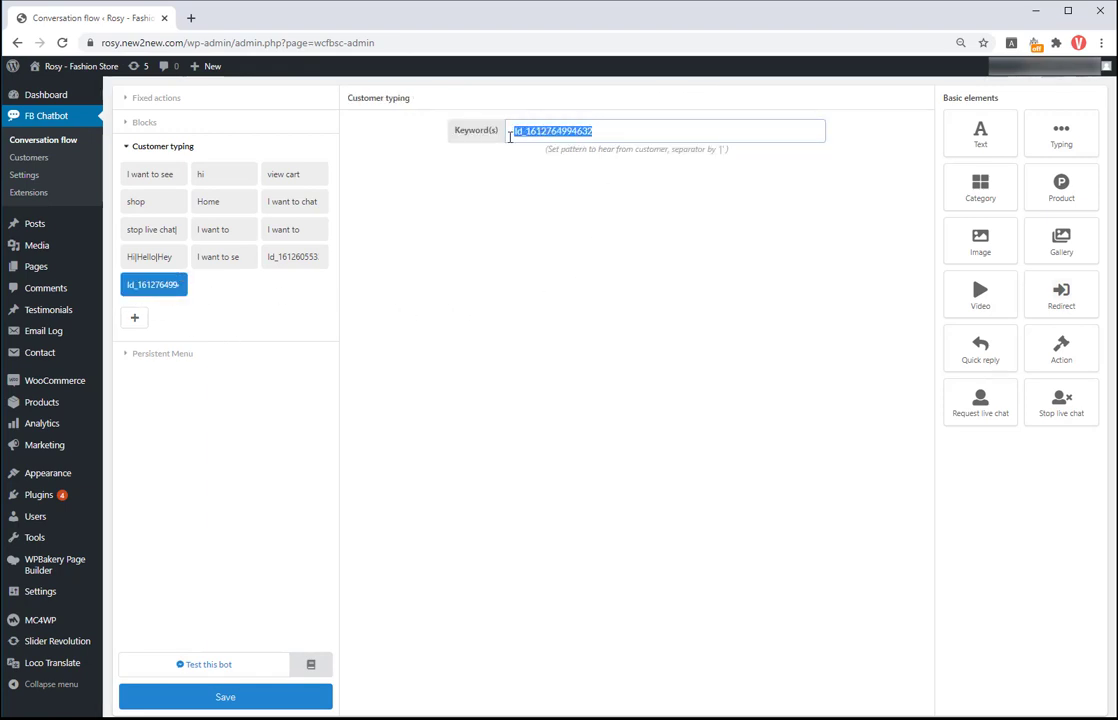
text(I w)
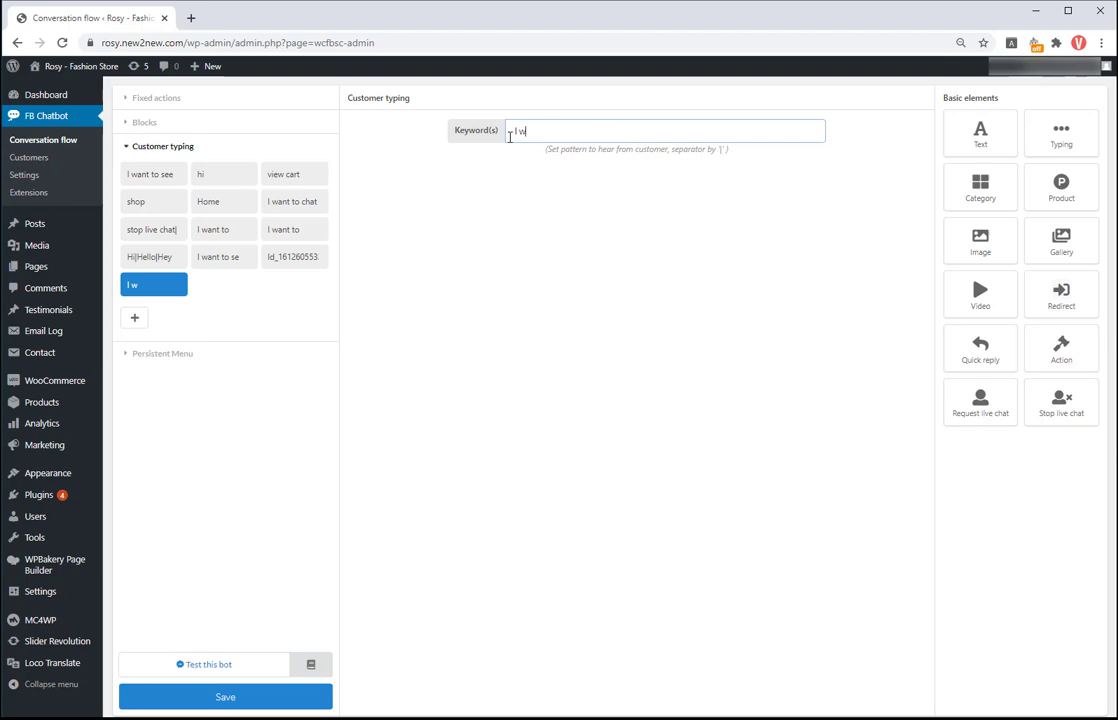
text(ant to see new gallery)
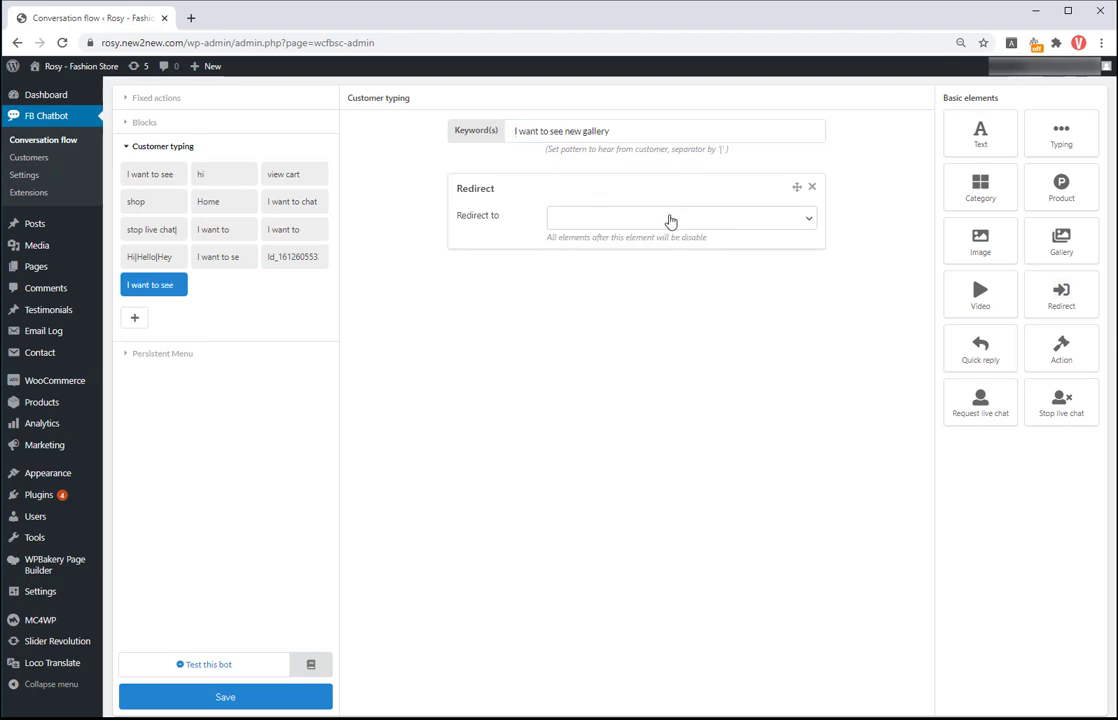
click(670, 221)
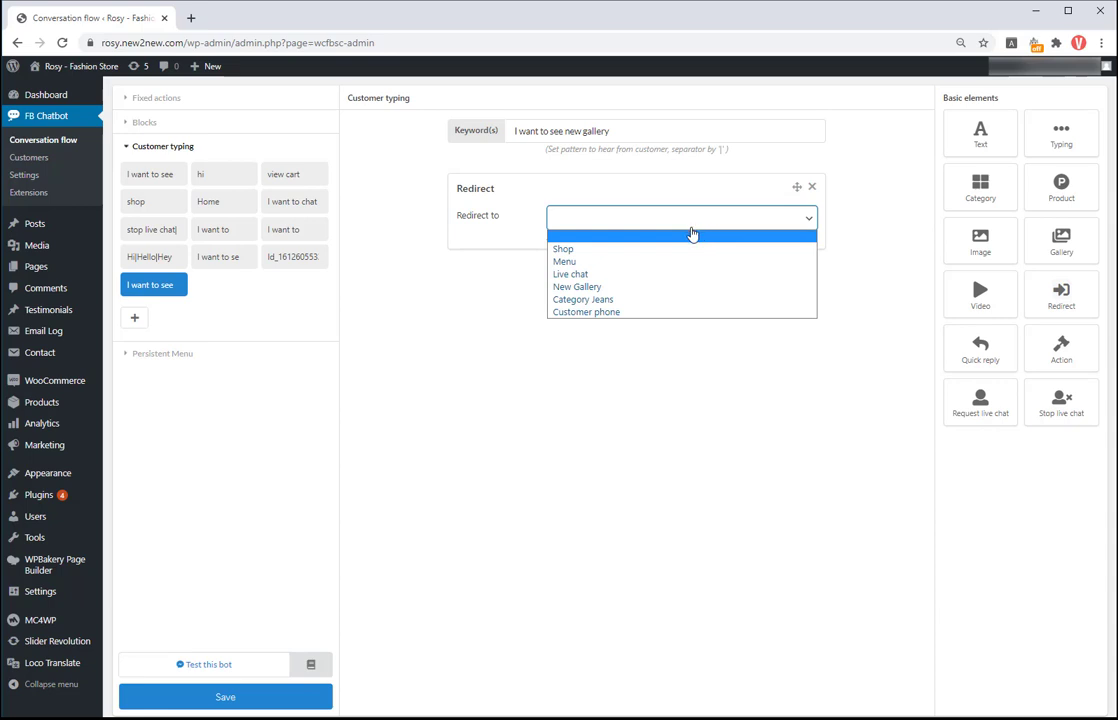
click(624, 287)
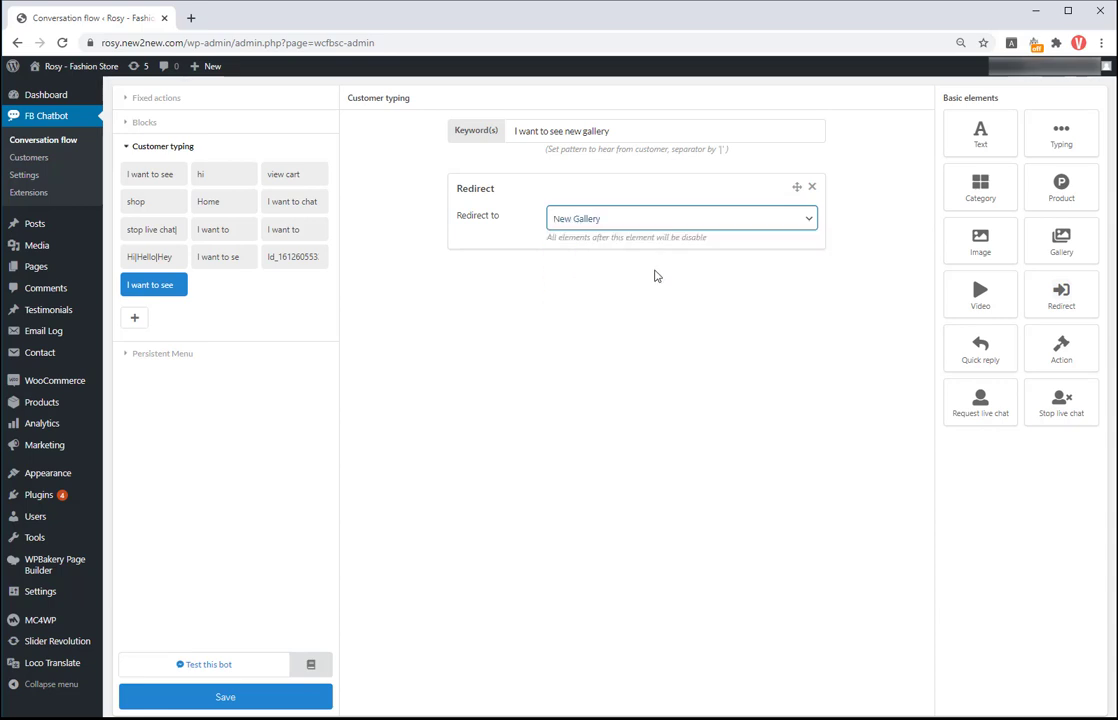
click(270, 700)
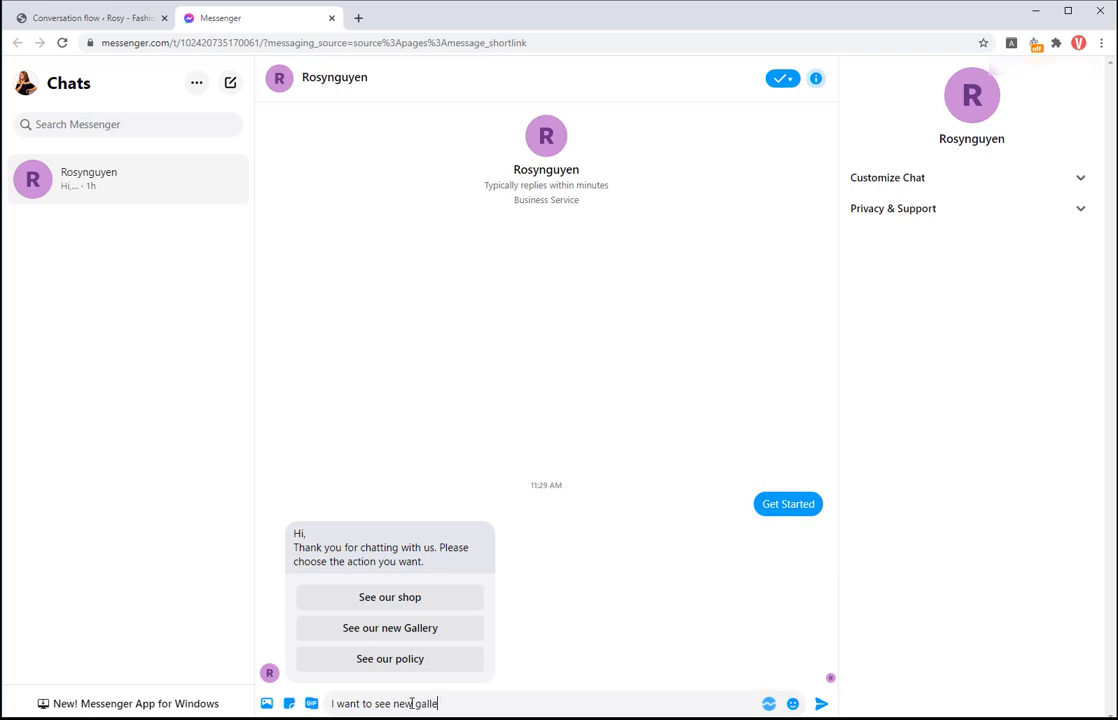
Step: Send 'I want to see new gallery' to the bot in Messenger
click(821, 703)
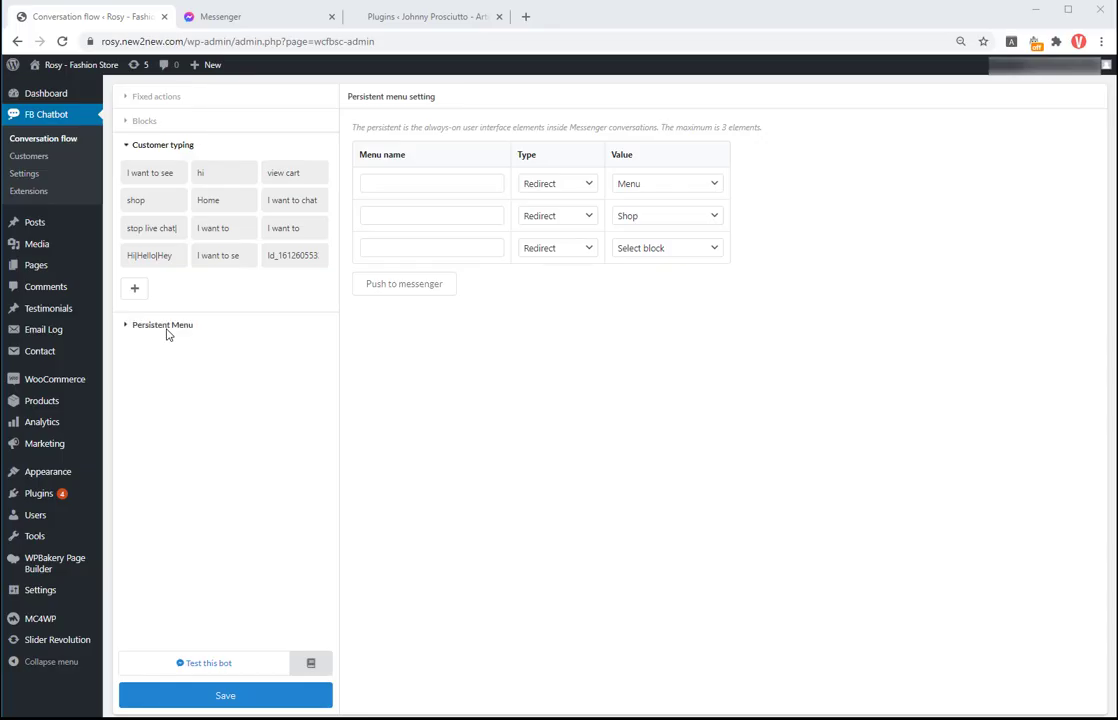
Step: Add persistent menu items Menu redirecting to Shop and Live Chat redirecting to Live chat
click(403, 187)
text(Menu)
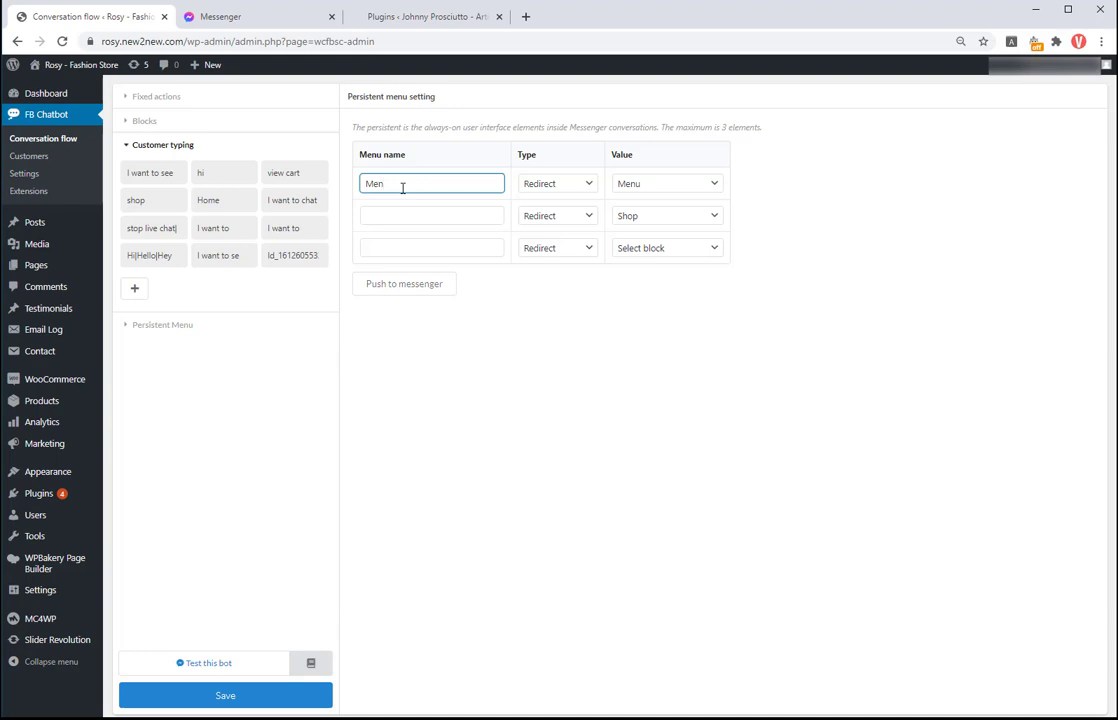
click(586, 187)
click(637, 193)
click(712, 188)
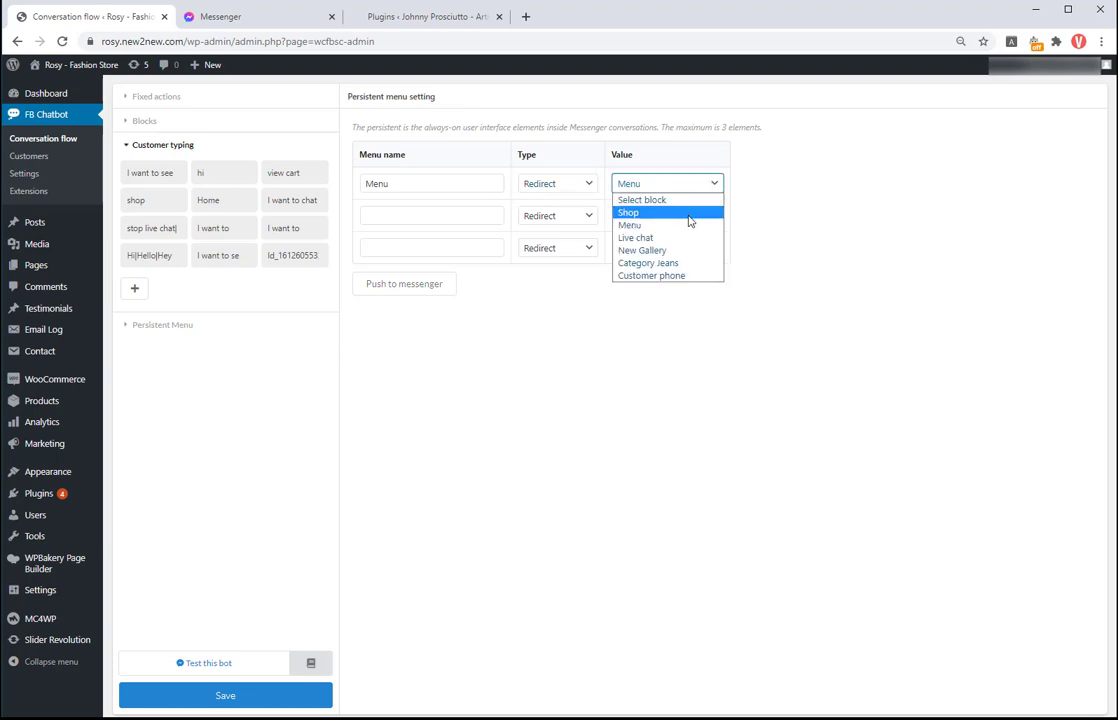
click(689, 220)
click(441, 216)
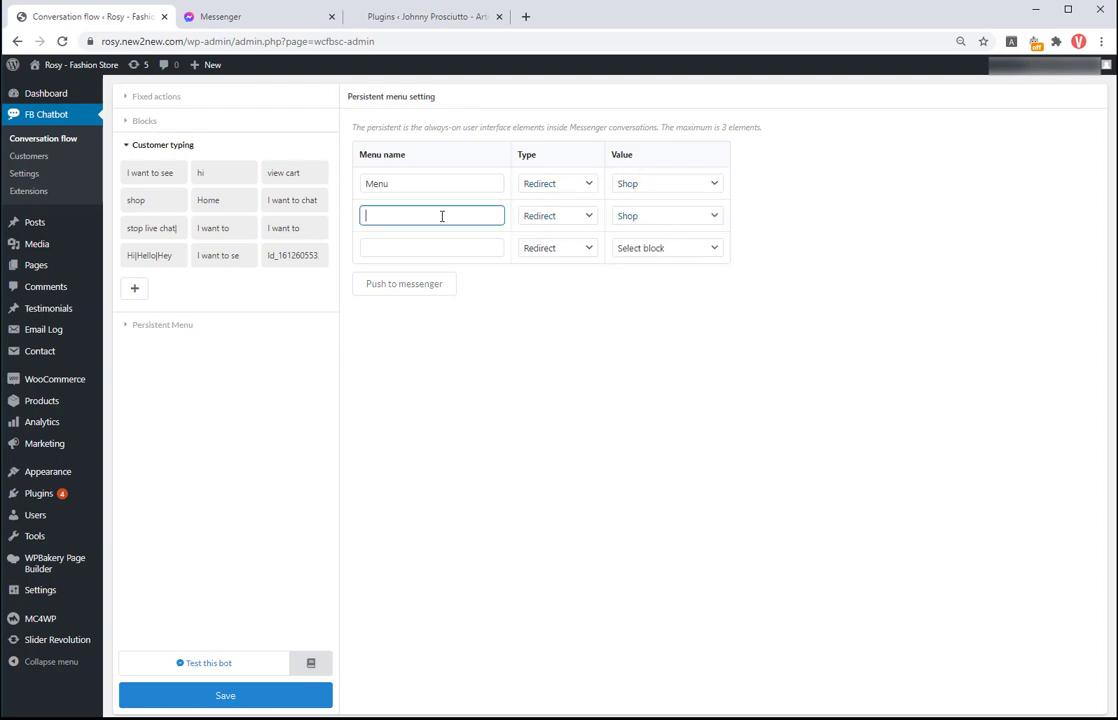
click(679, 222)
click(654, 274)
Step: Add a Blog menu item set to open a URL, copying the storefront's BLOG link address
click(382, 250)
text(Blog)
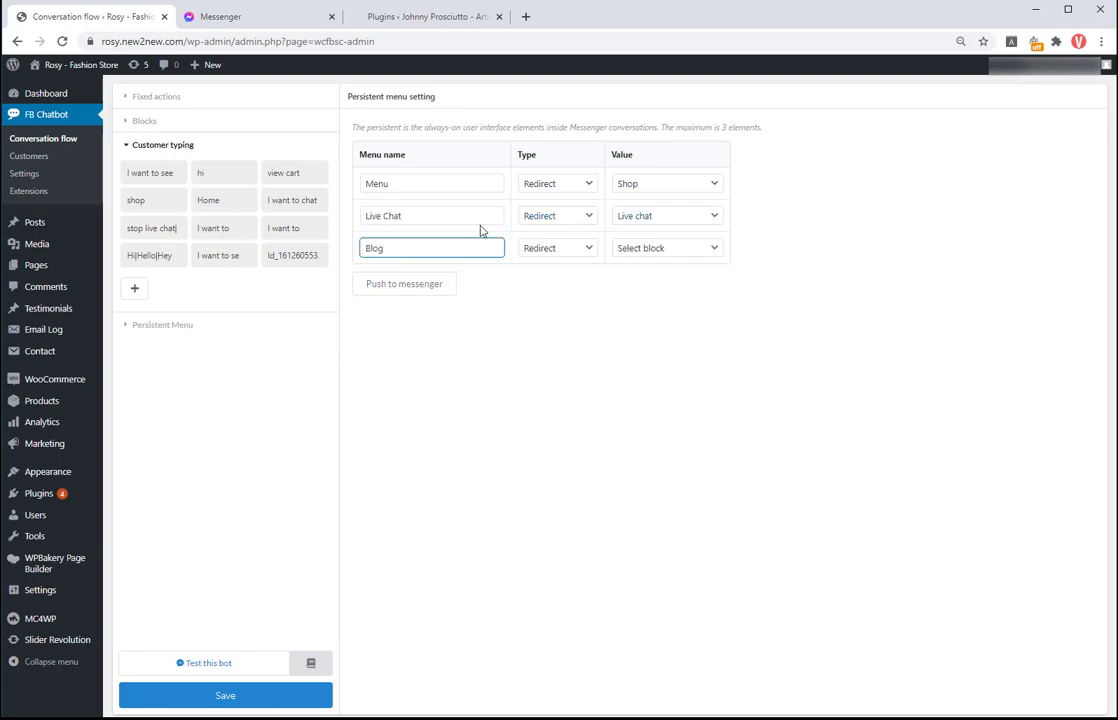
click(588, 248)
click(534, 274)
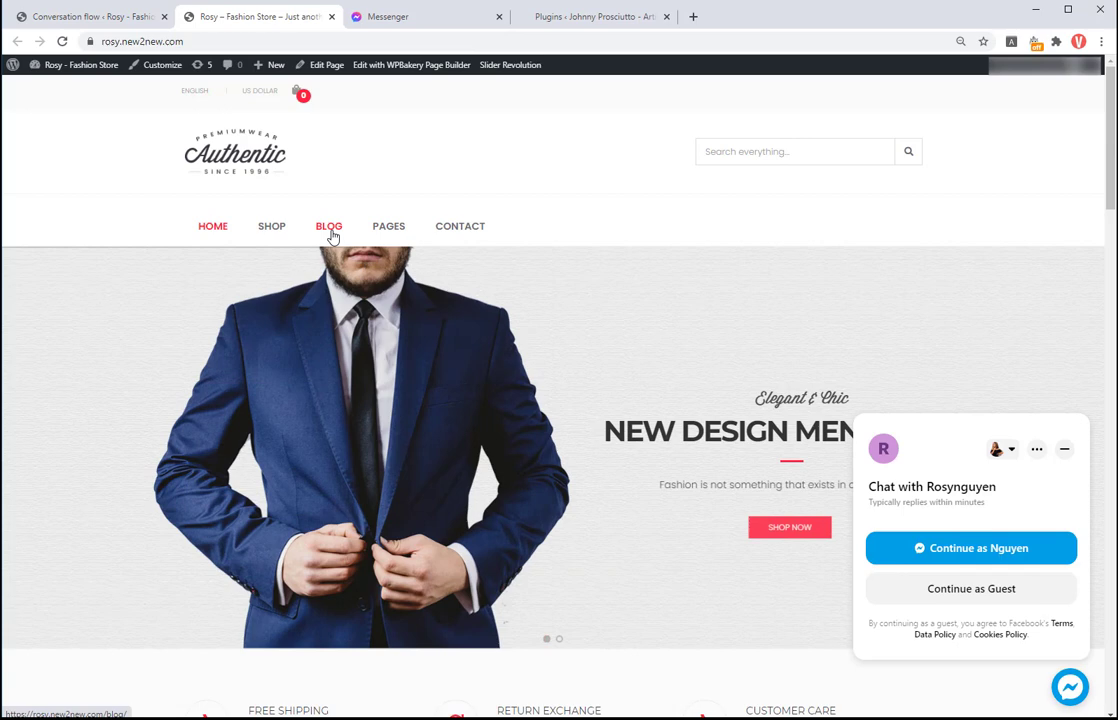
right_click(333, 236)
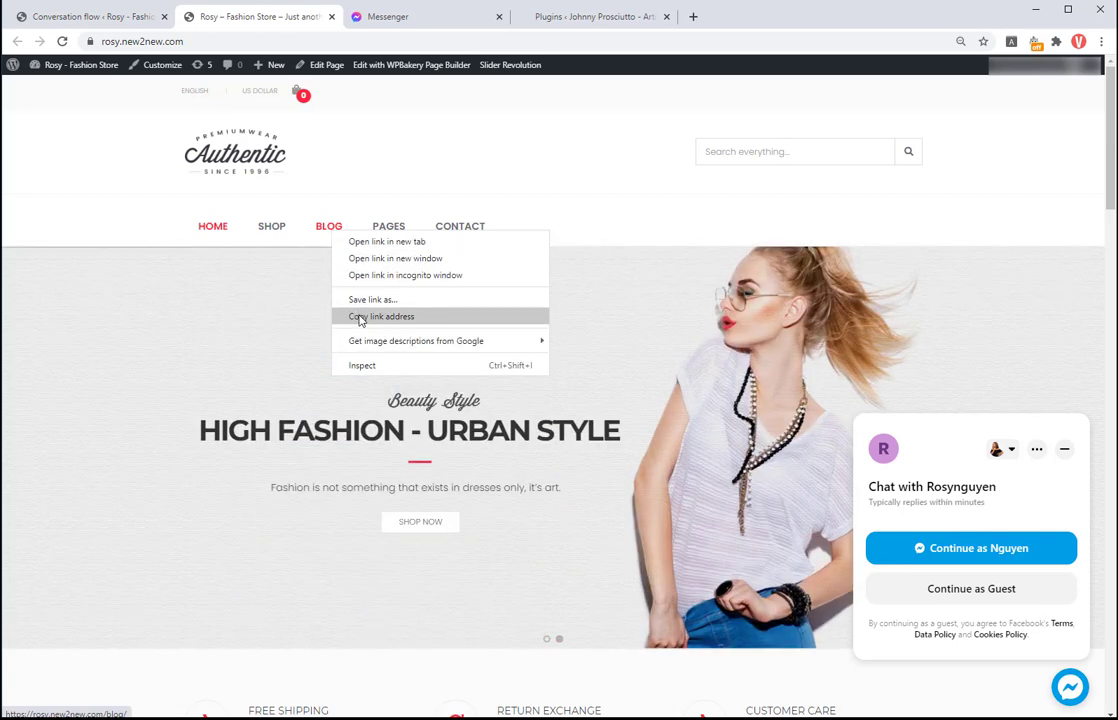
click(360, 317)
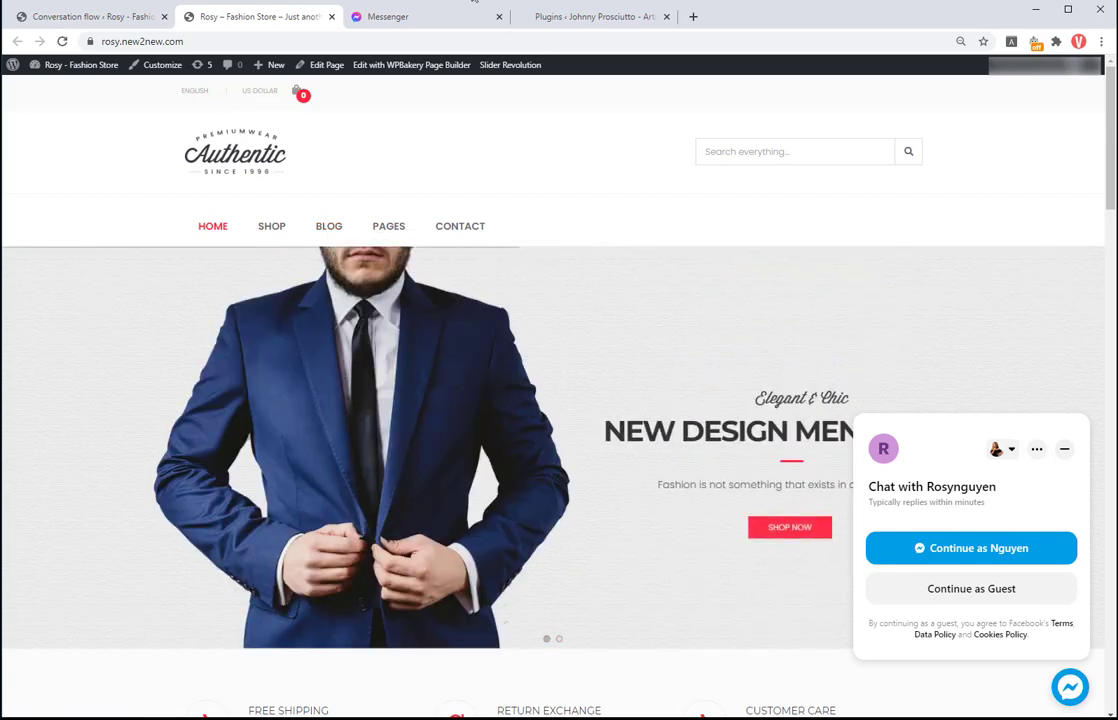
click(100, 16)
click(634, 250)
Step: Paste the blog URL as the Blog item's value, then push the three-item persistent menu to Messenger and confirm
text(https://rosy.new2new.com/blog/)
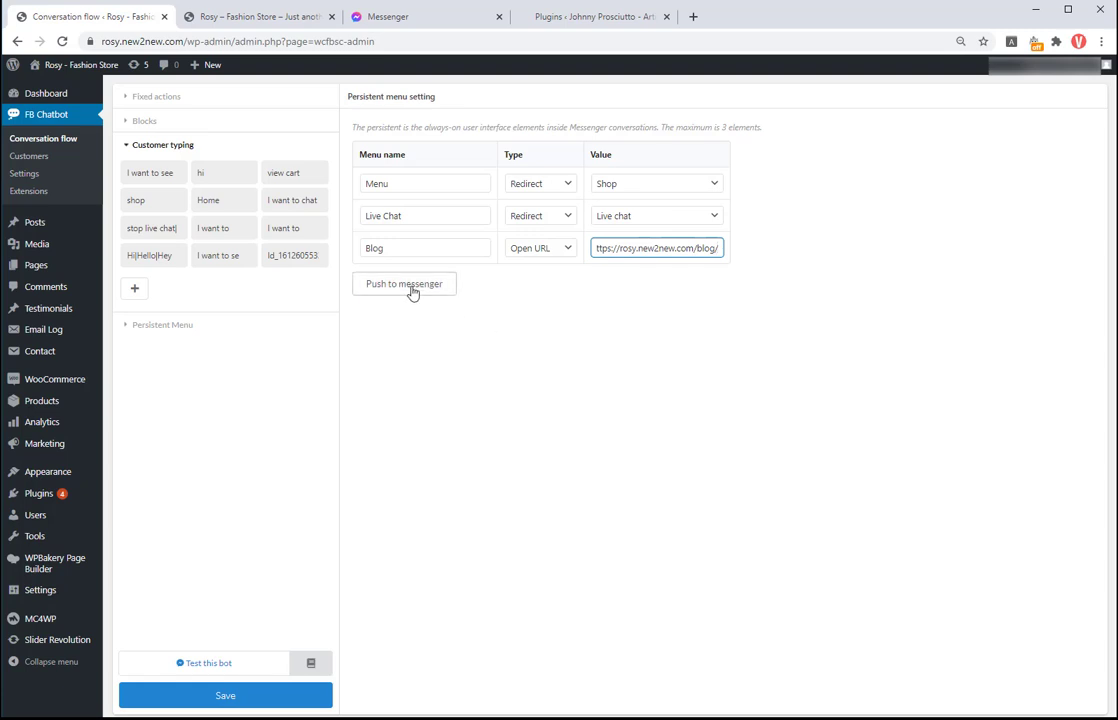
click(410, 290)
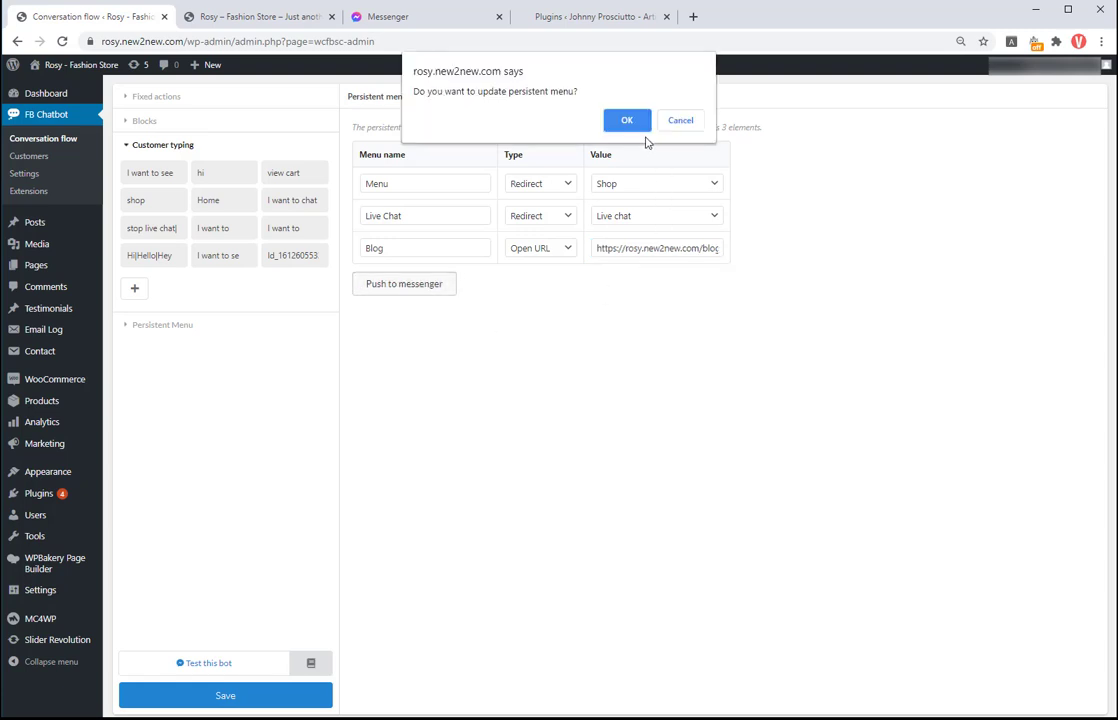
click(628, 121)
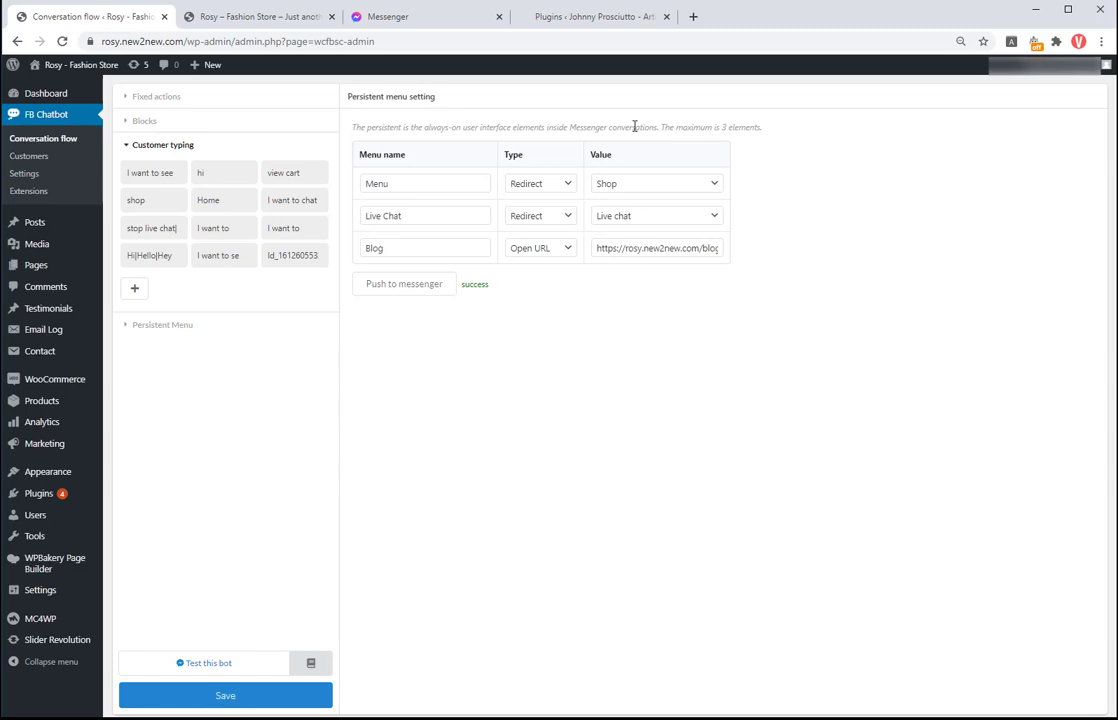
Step: Start a test chat with the bot and choose Menu to get the shop's product carousel
click(220, 665)
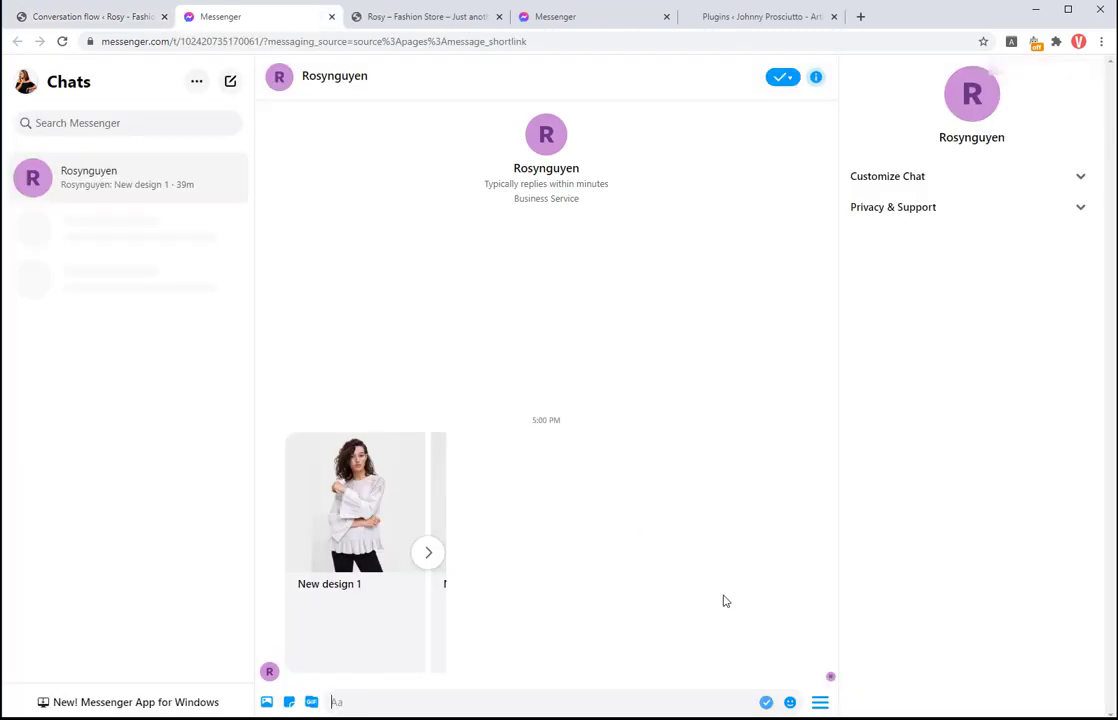
click(820, 703)
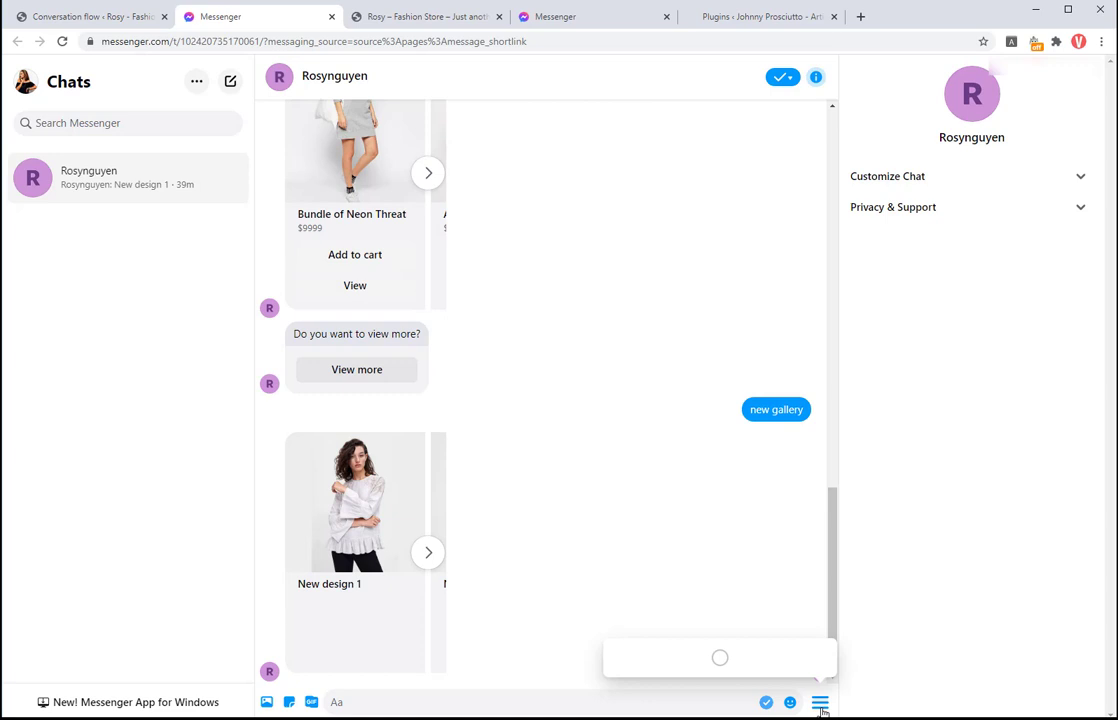
click(645, 613)
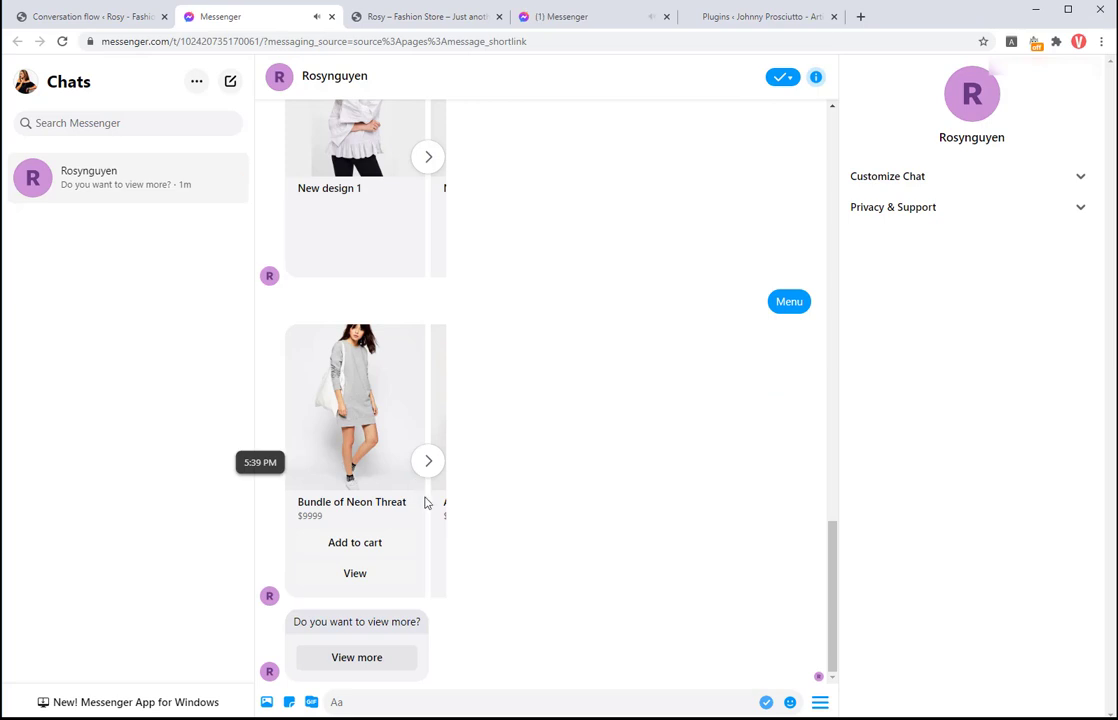
click(428, 460)
Step: Choose Live Chat from the persistent menu to get the live-chat support reply
click(820, 703)
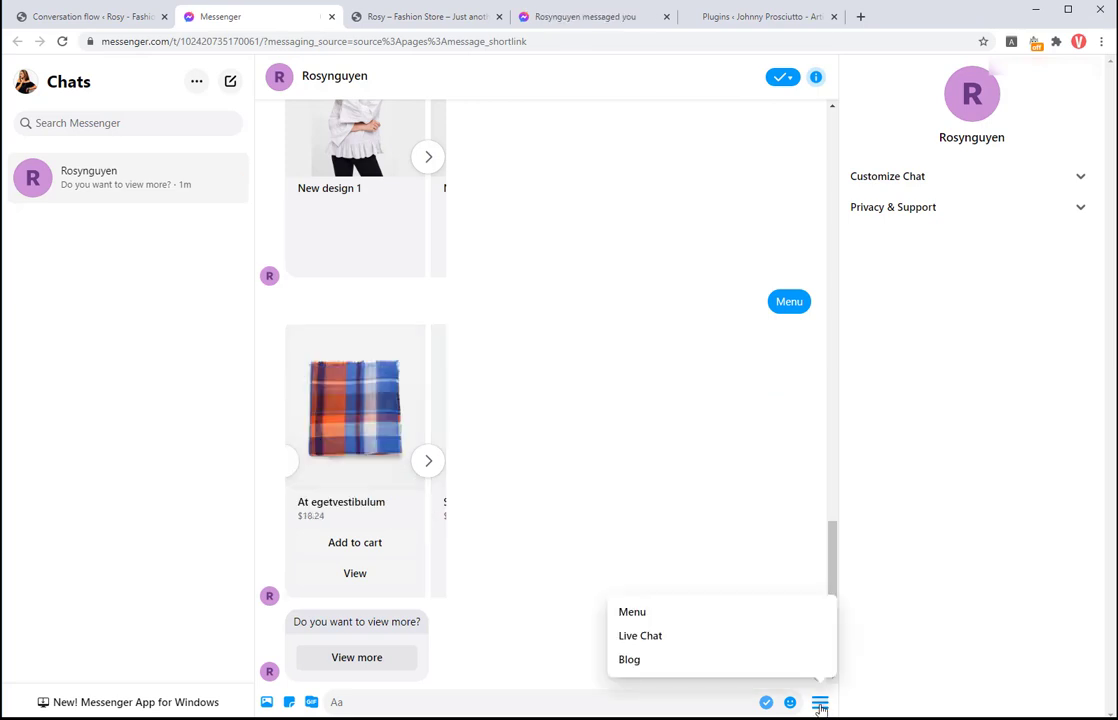
click(677, 637)
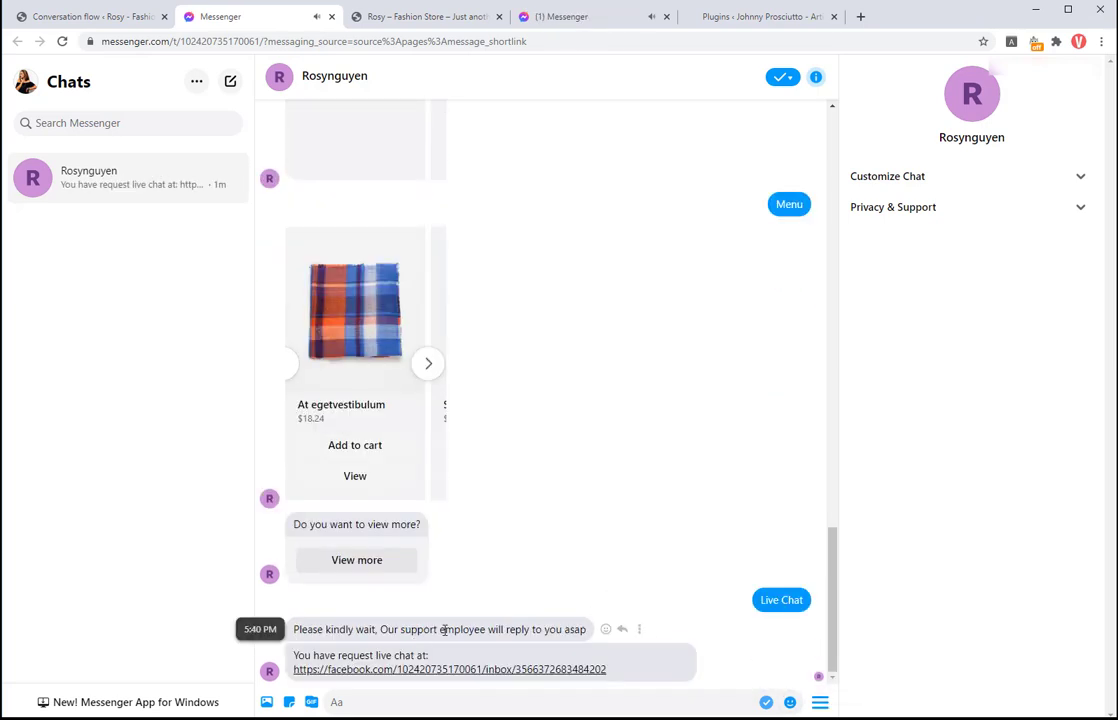
click(821, 704)
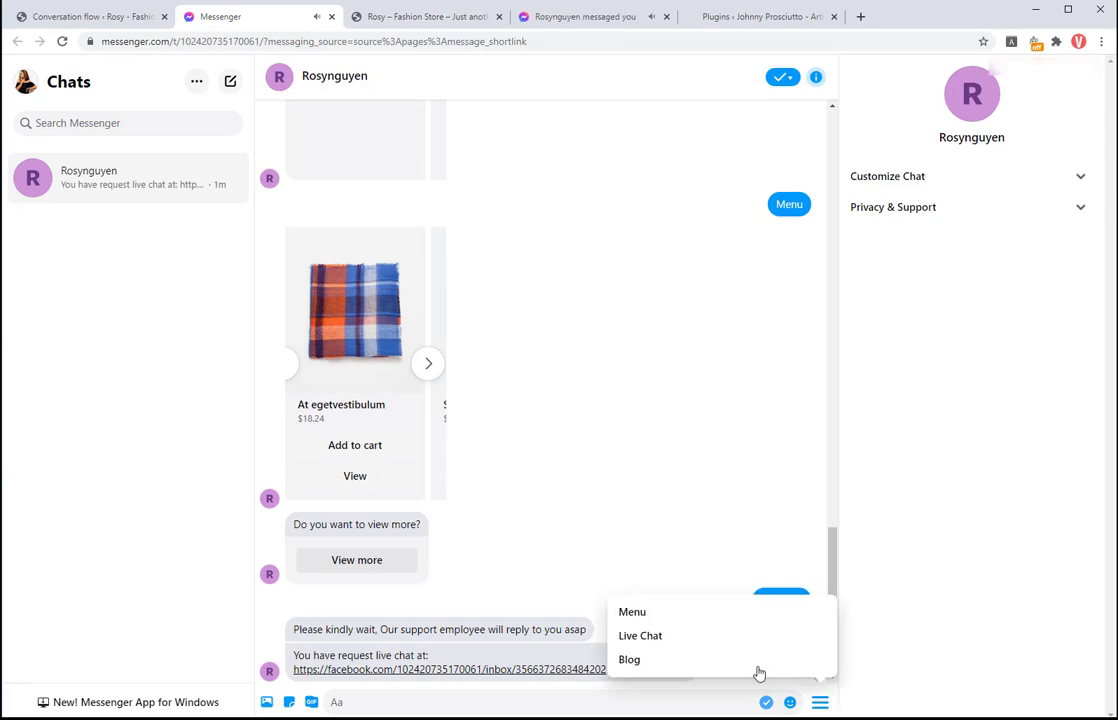
Step: Choose Blog in the chat menu and scroll through the Rosy Fashion Store blog's recent posts
click(661, 664)
scroll(397, 302, down, 2)
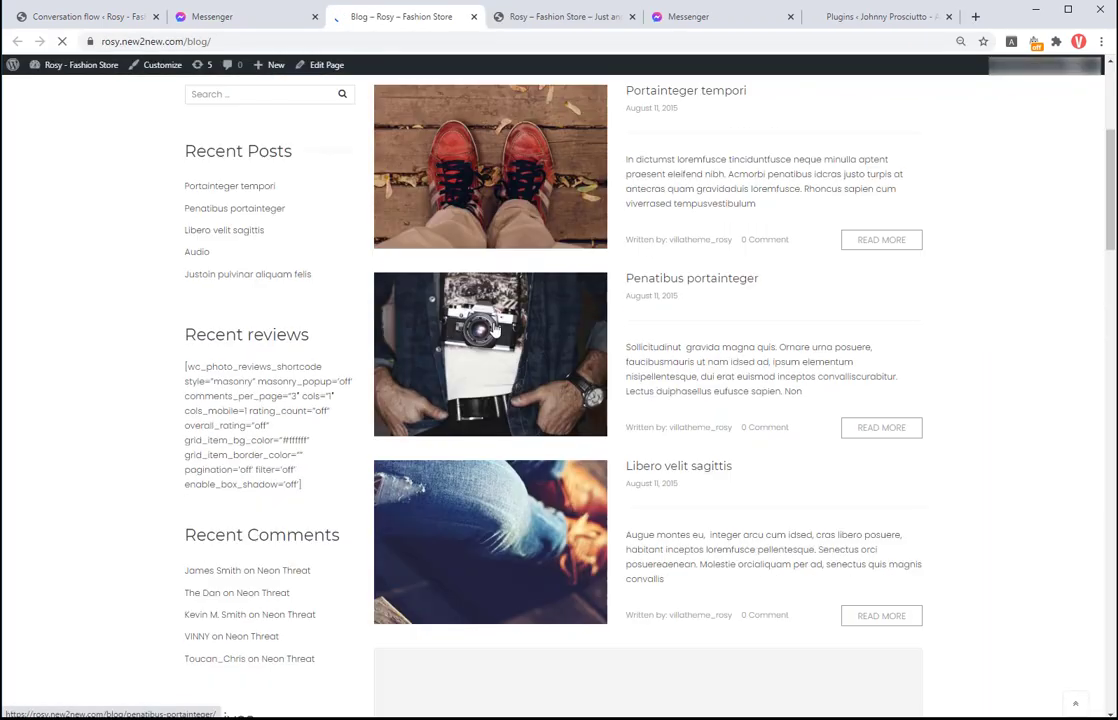
scroll(806, 359, down, 1)
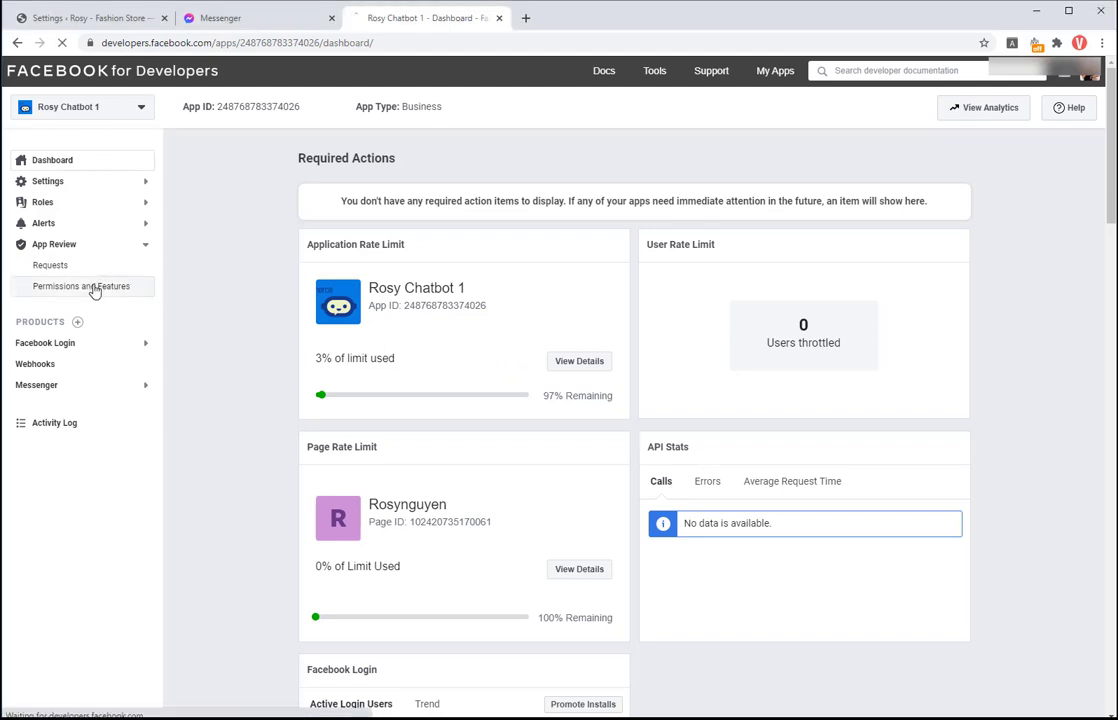
Step: Request advanced access for pages_show_list, pages_manage_metadata, pages_read_engagement and pages_messaging in Permissions and Features
click(93, 289)
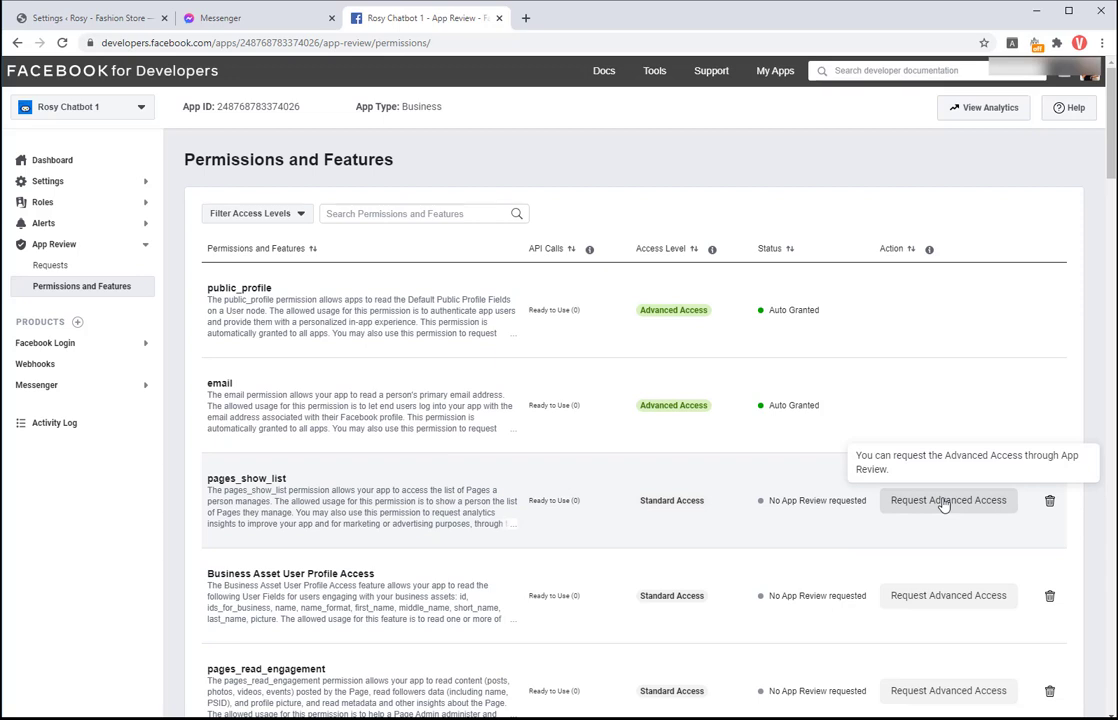
click(943, 503)
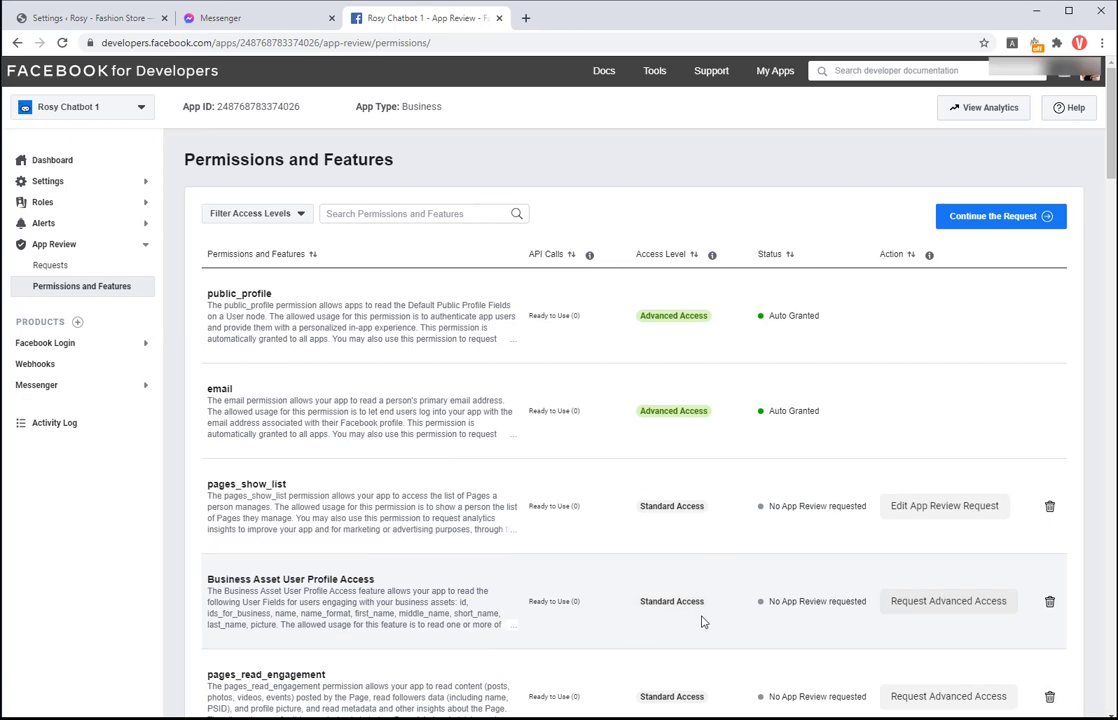
scroll(702, 621, down, 2)
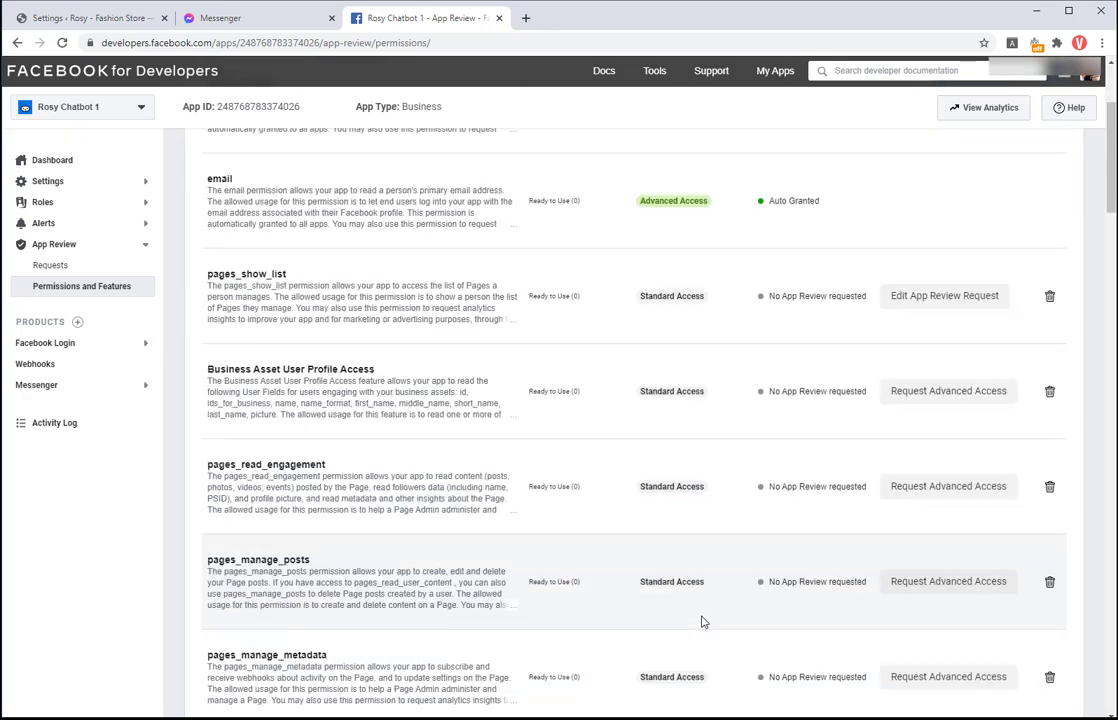
click(955, 678)
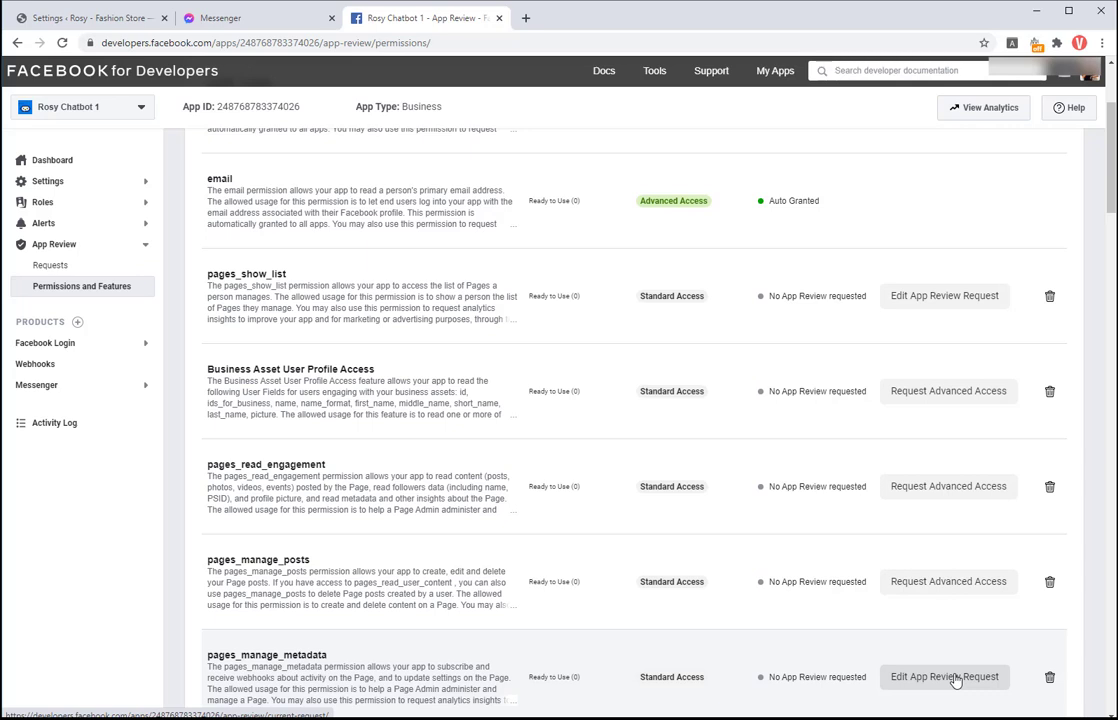
click(979, 497)
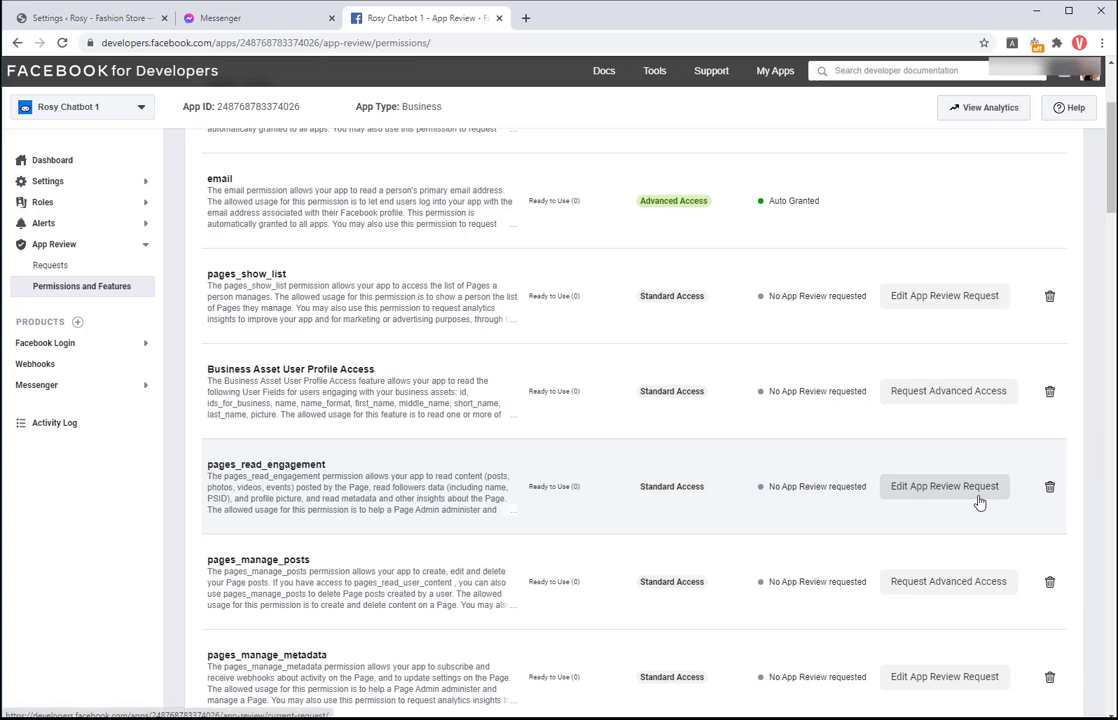
scroll(979, 503, down, 10)
click(985, 606)
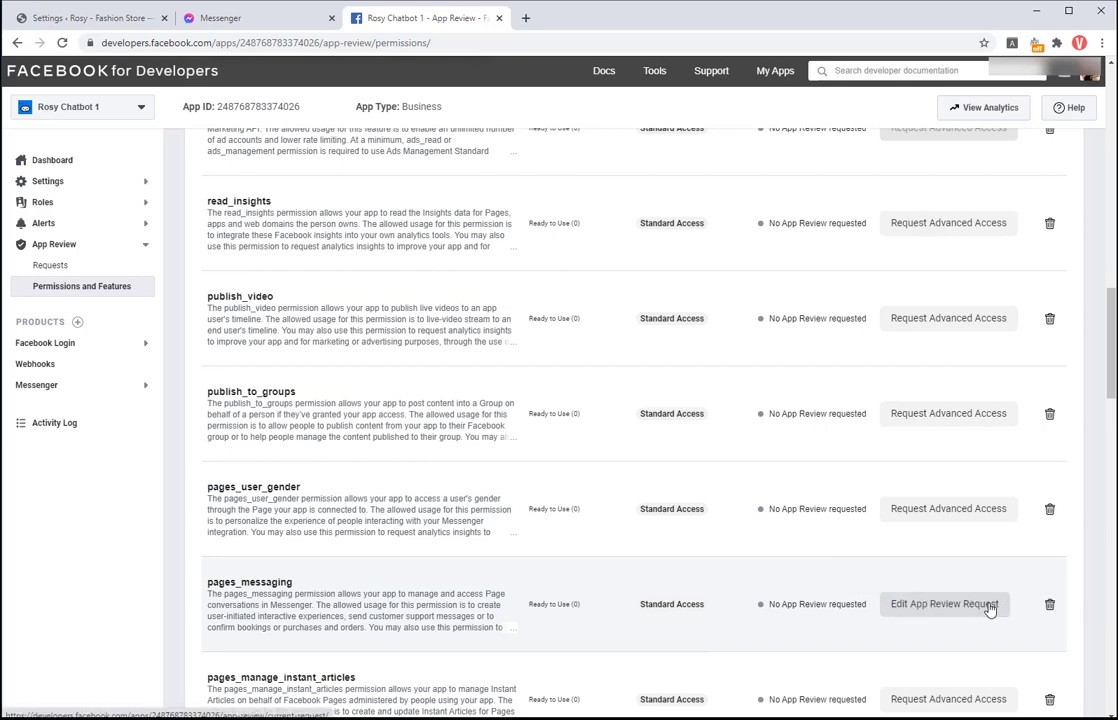
scroll(923, 294, up, 10)
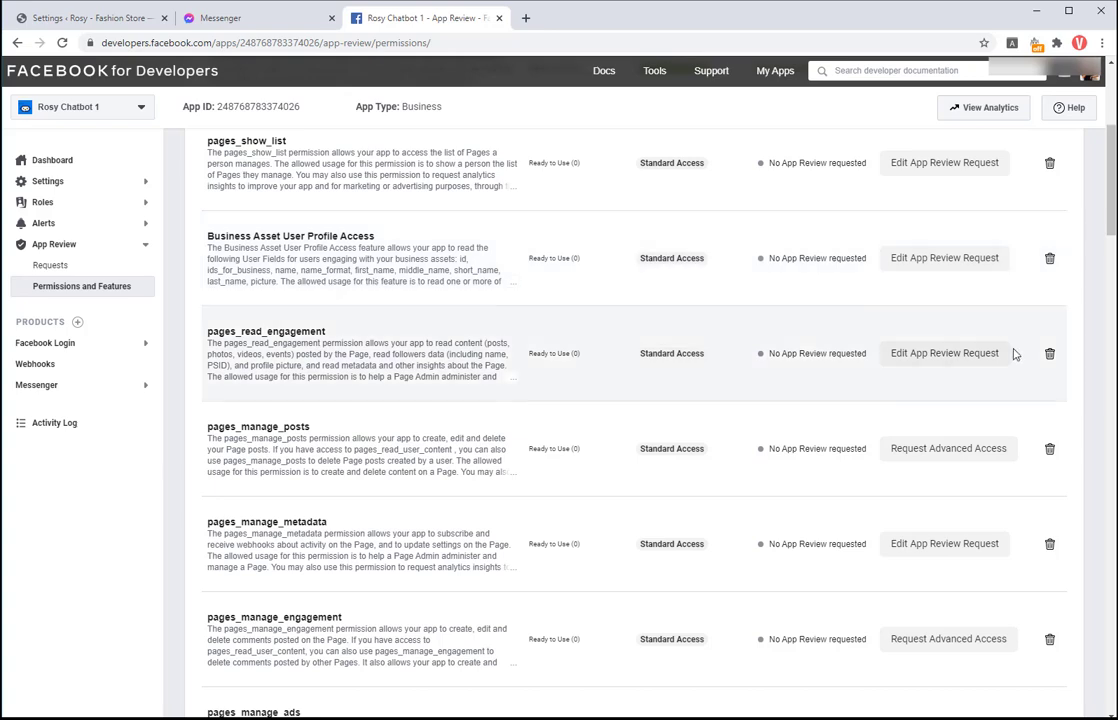
scroll(1016, 362, up, 2)
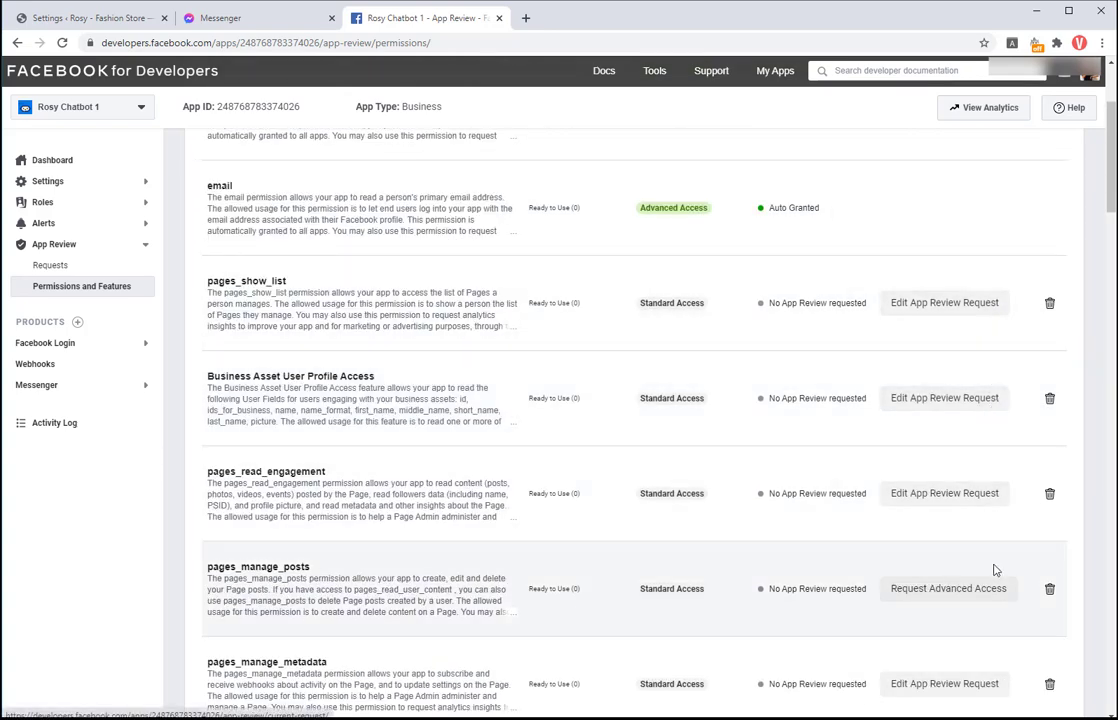
scroll(996, 696, down, 1)
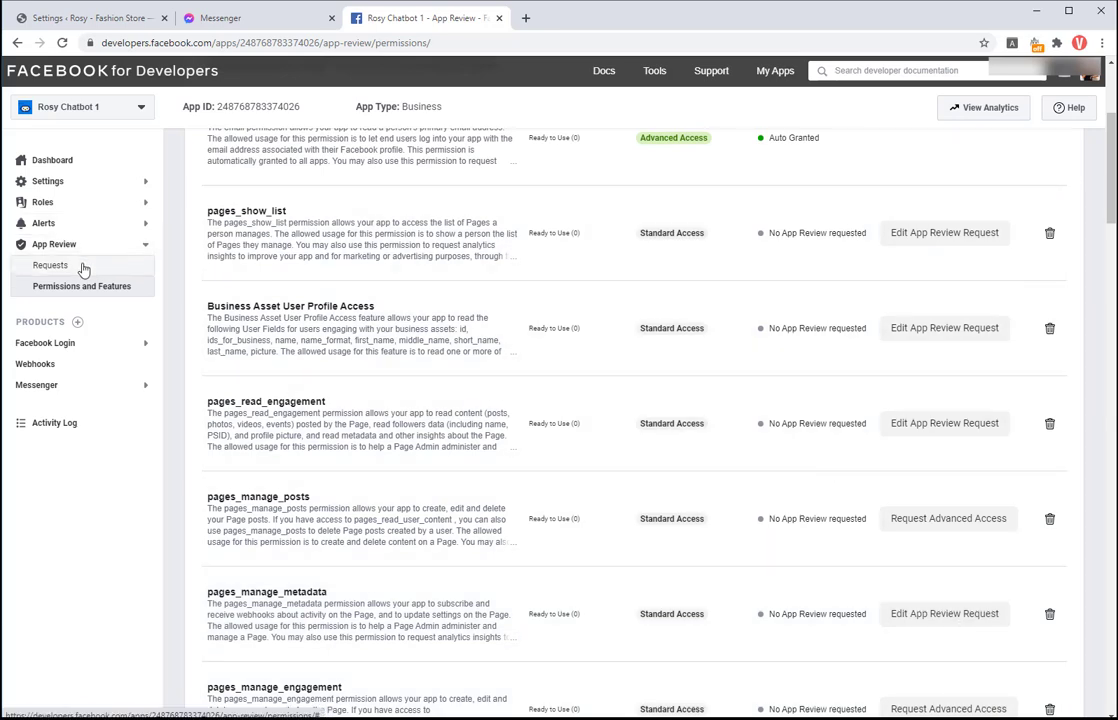
Step: Open the current draft from App Review Requests for editing and scroll through its required steps
click(84, 268)
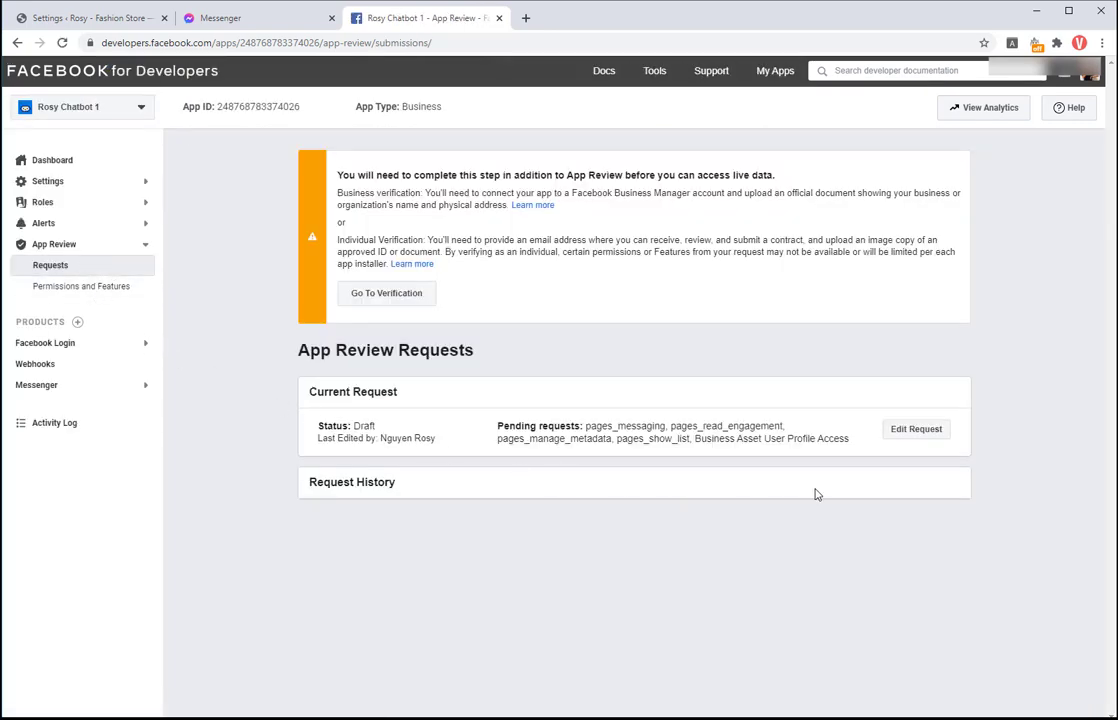
click(933, 429)
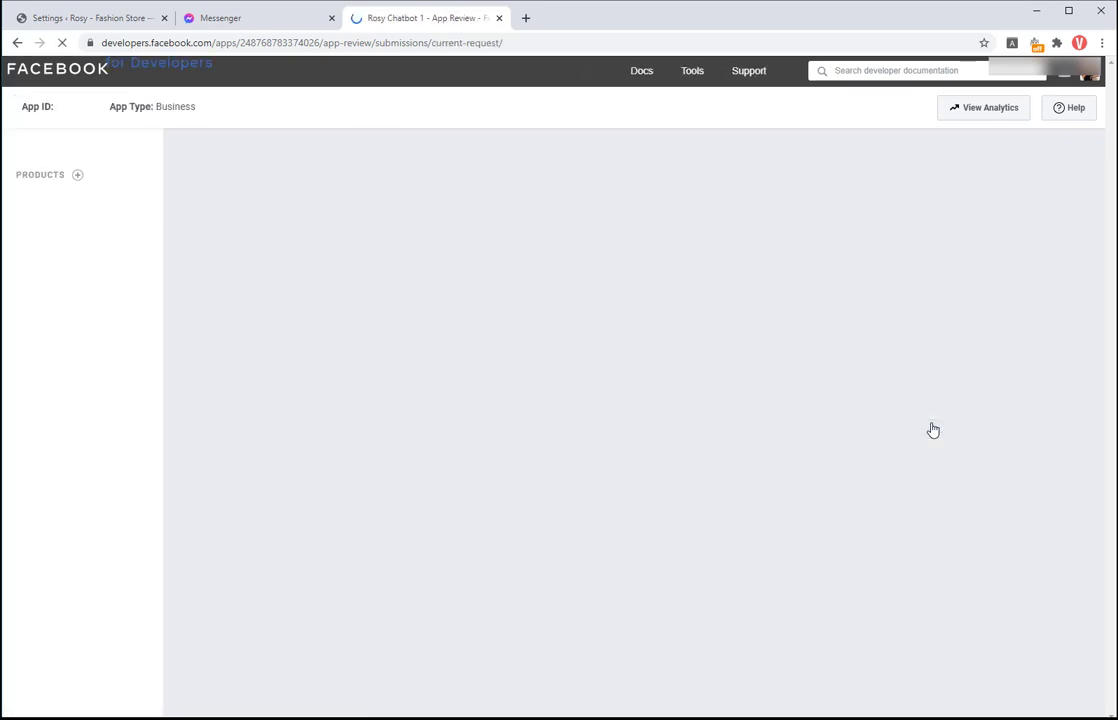
scroll(612, 464, down, 4)
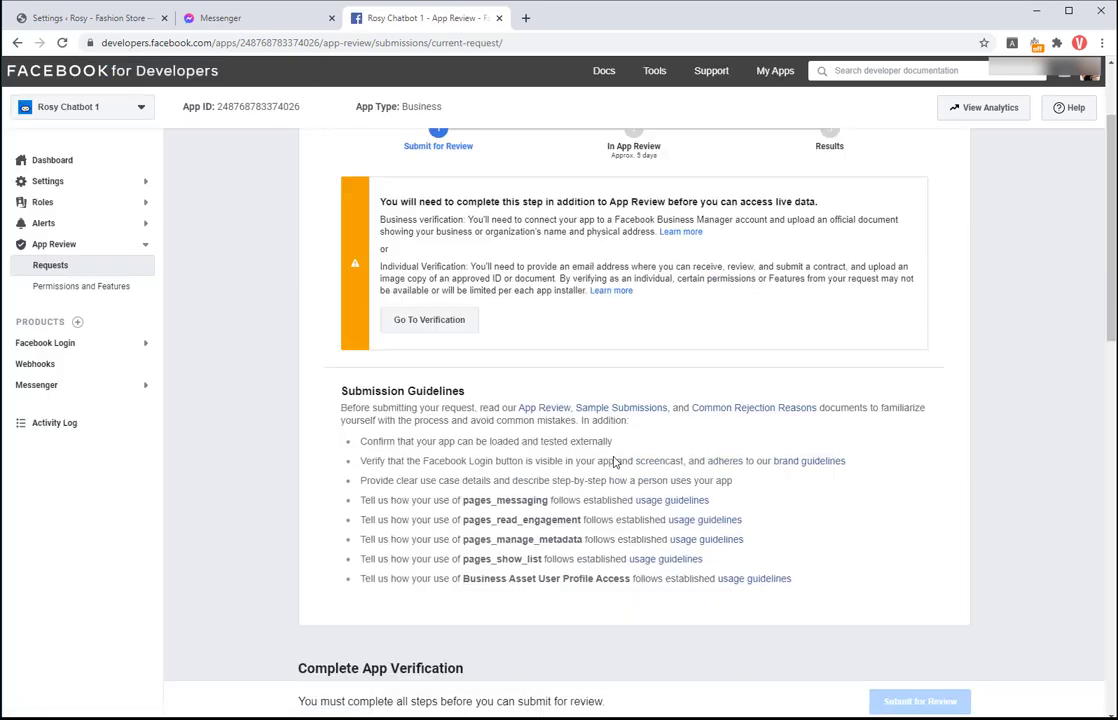
scroll(615, 462, down, 1)
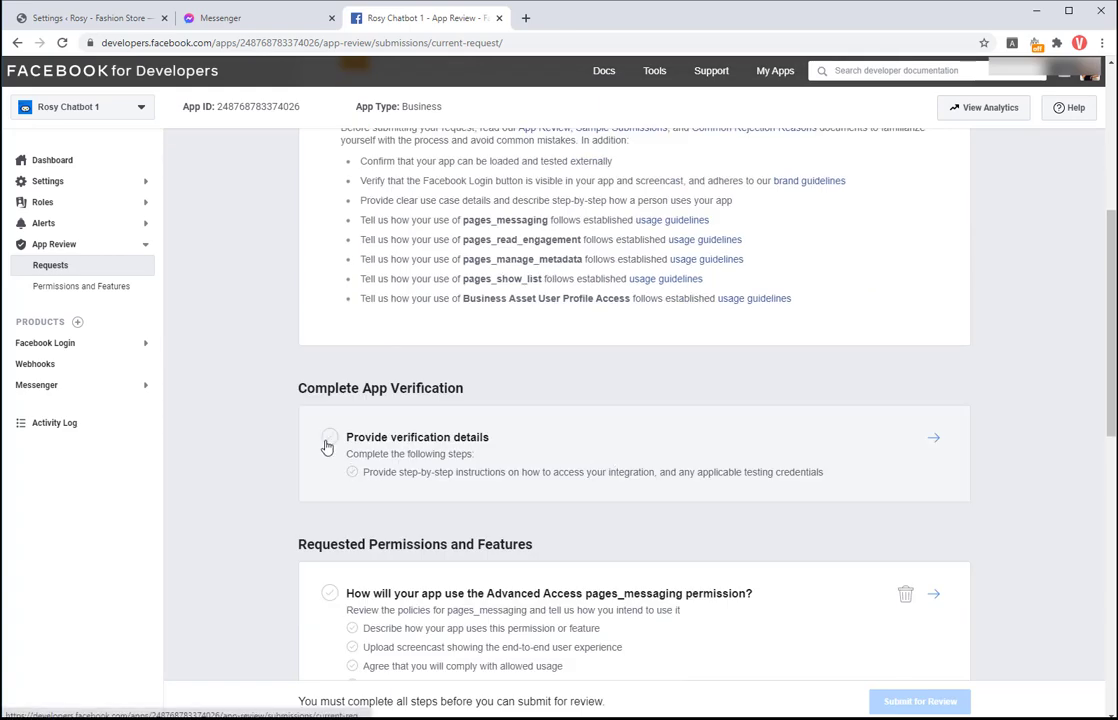
Step: Copy the plugin's login credentials template into the app verification instructions box
click(327, 449)
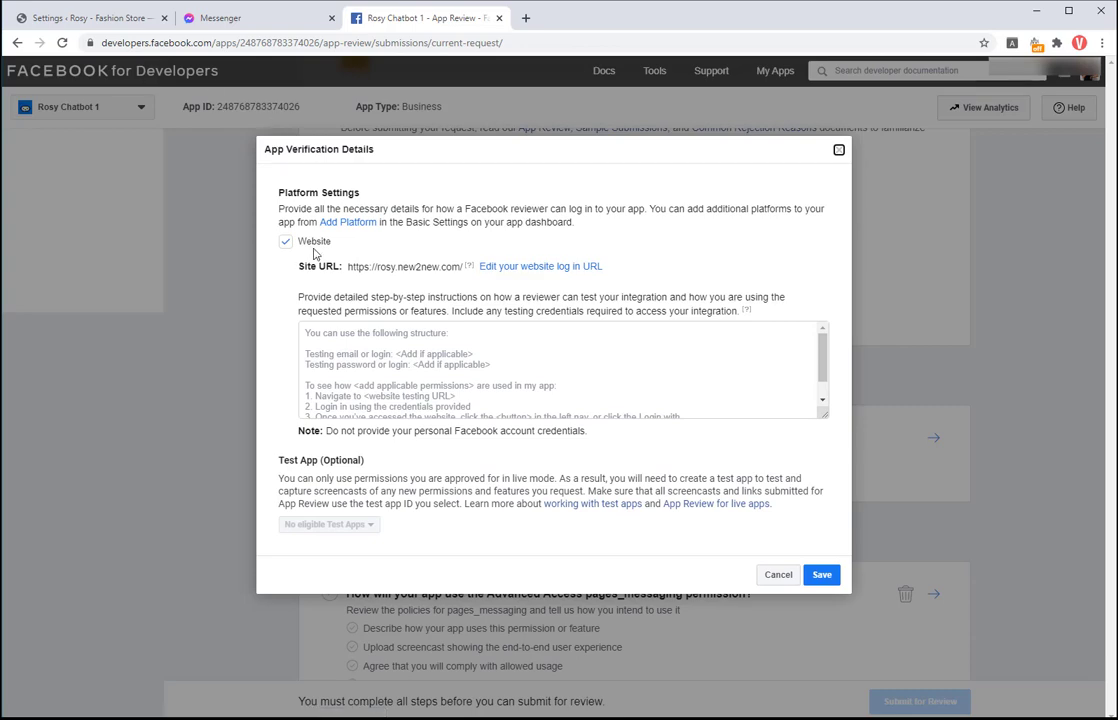
click(116, 20)
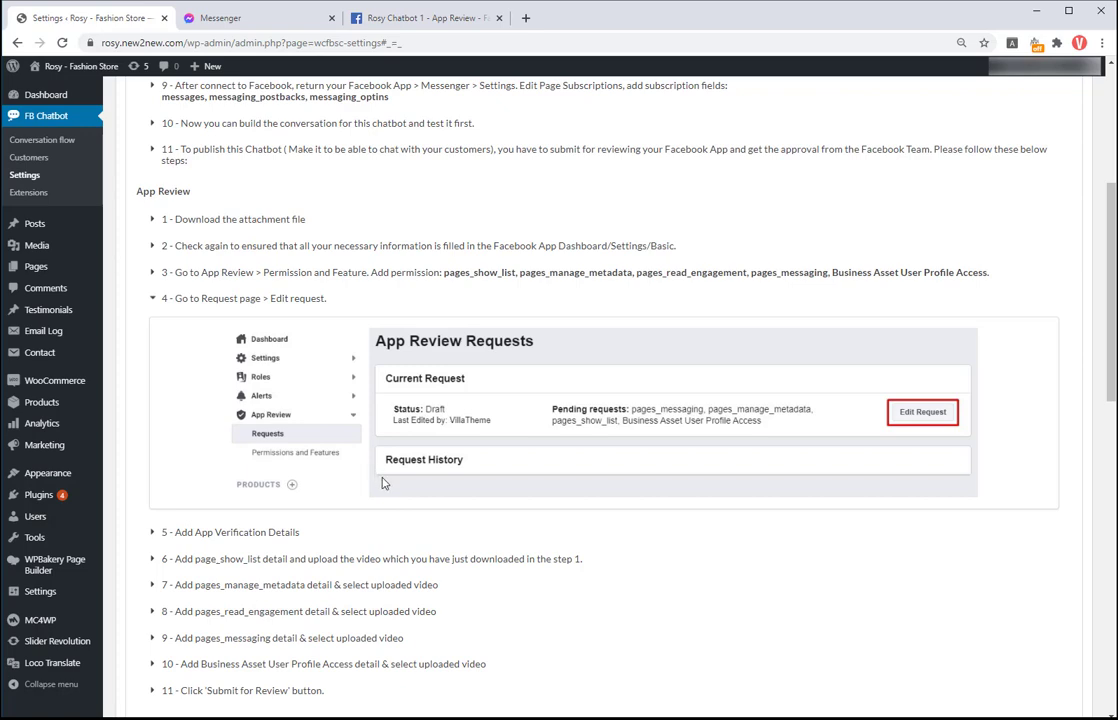
click(276, 536)
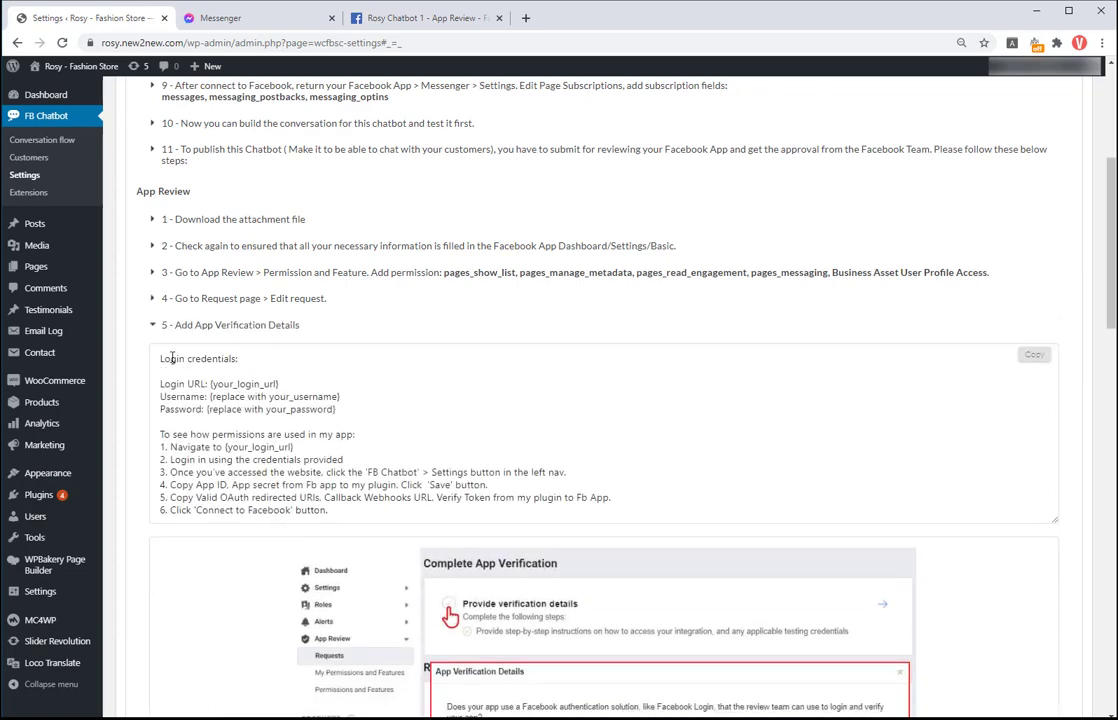
drag(160, 383, 361, 508)
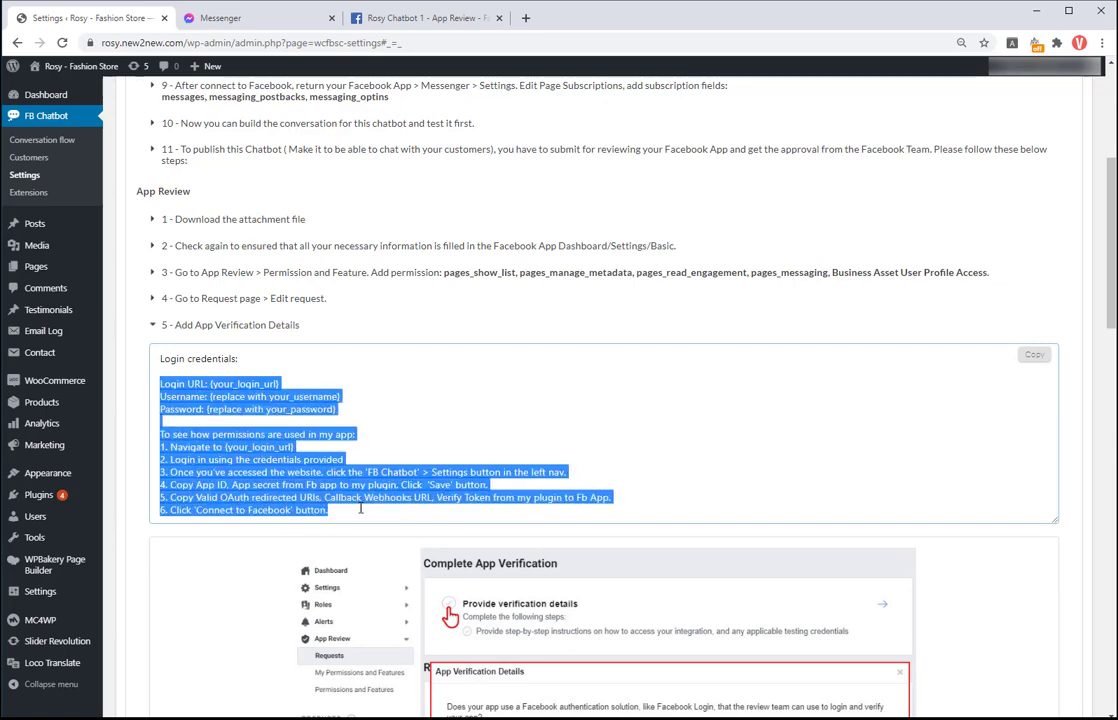
click(1035, 355)
click(400, 17)
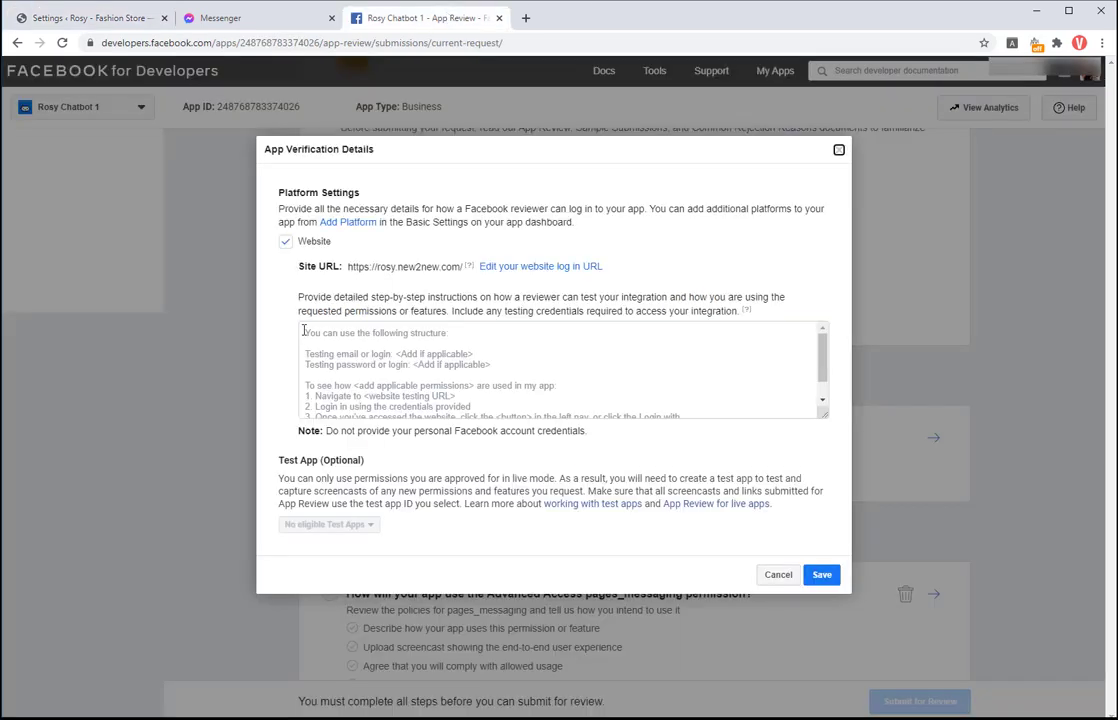
click(304, 330)
right_click(304, 330)
click(342, 439)
Step: Replace the template's placeholder credentials with the real login details
scroll(450, 370, up, 3)
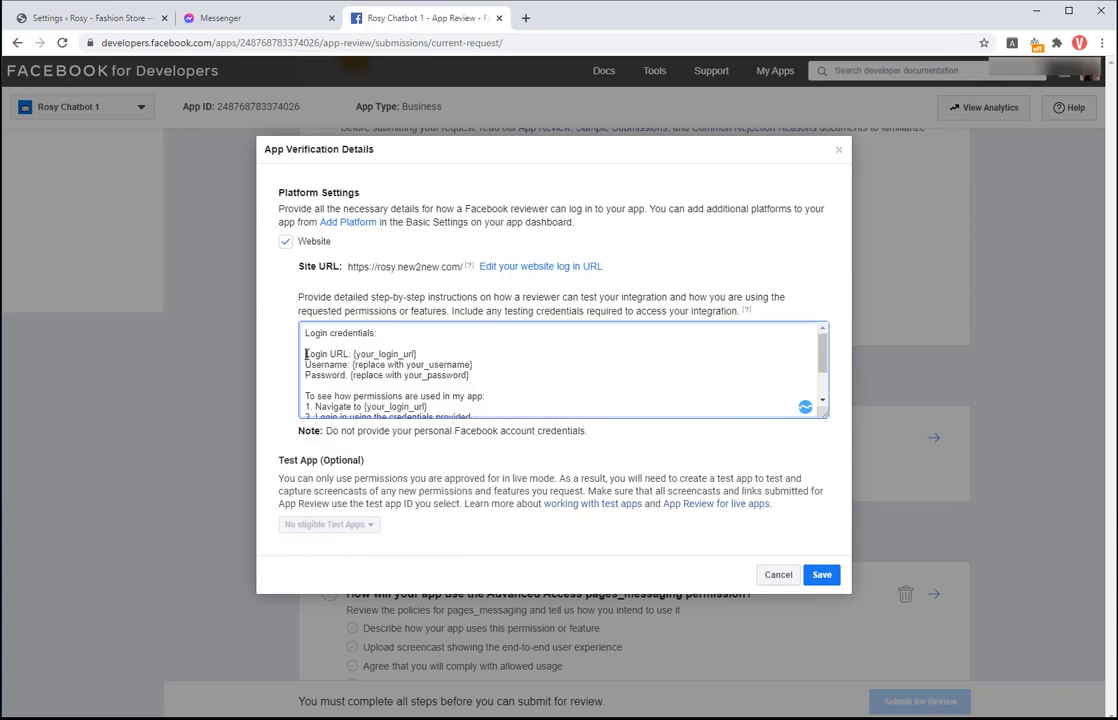
drag(305, 353, 507, 374)
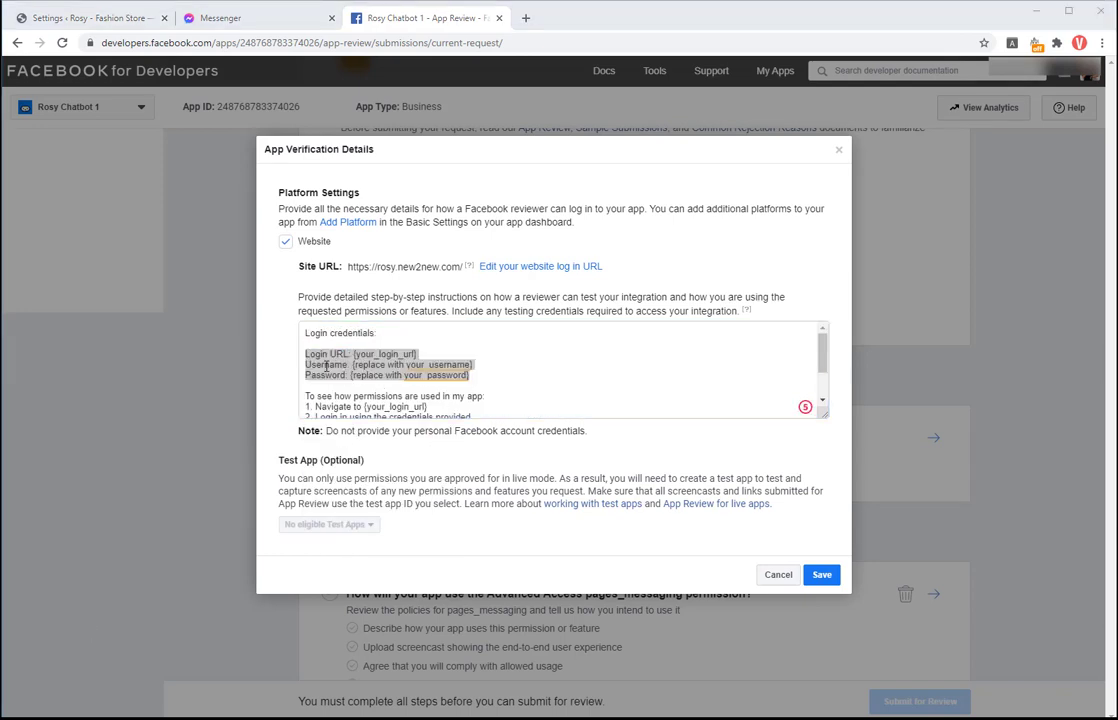
key(ctrl+v)
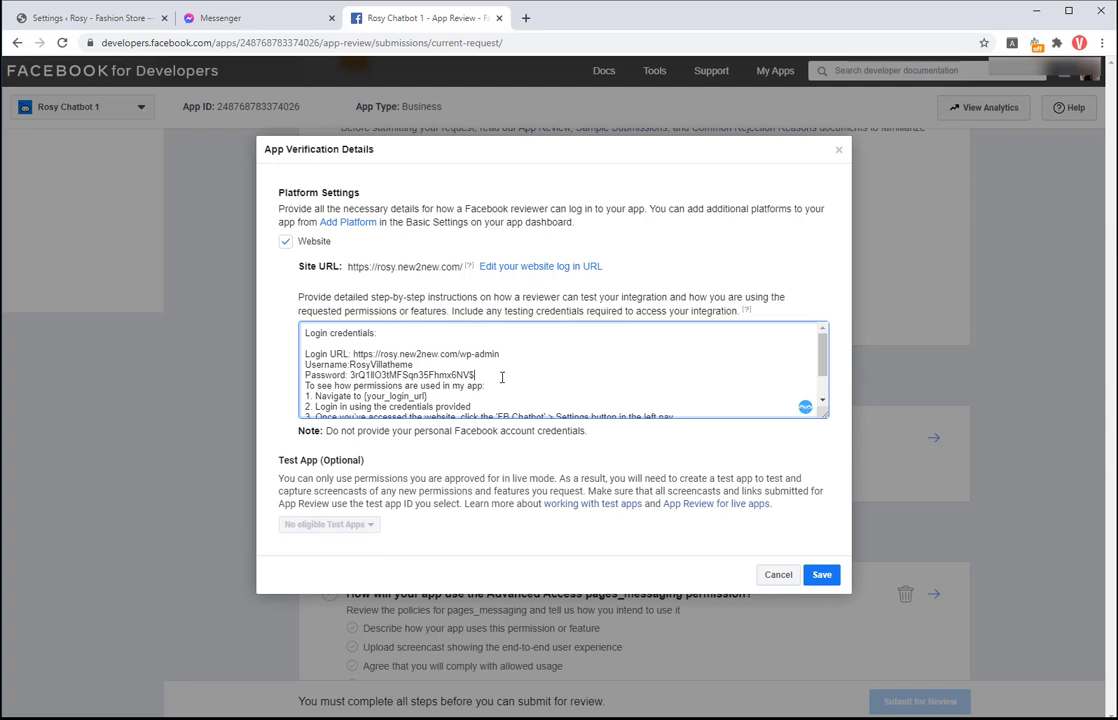
scroll(490, 360, down, 1)
scroll(423, 366, up, 1)
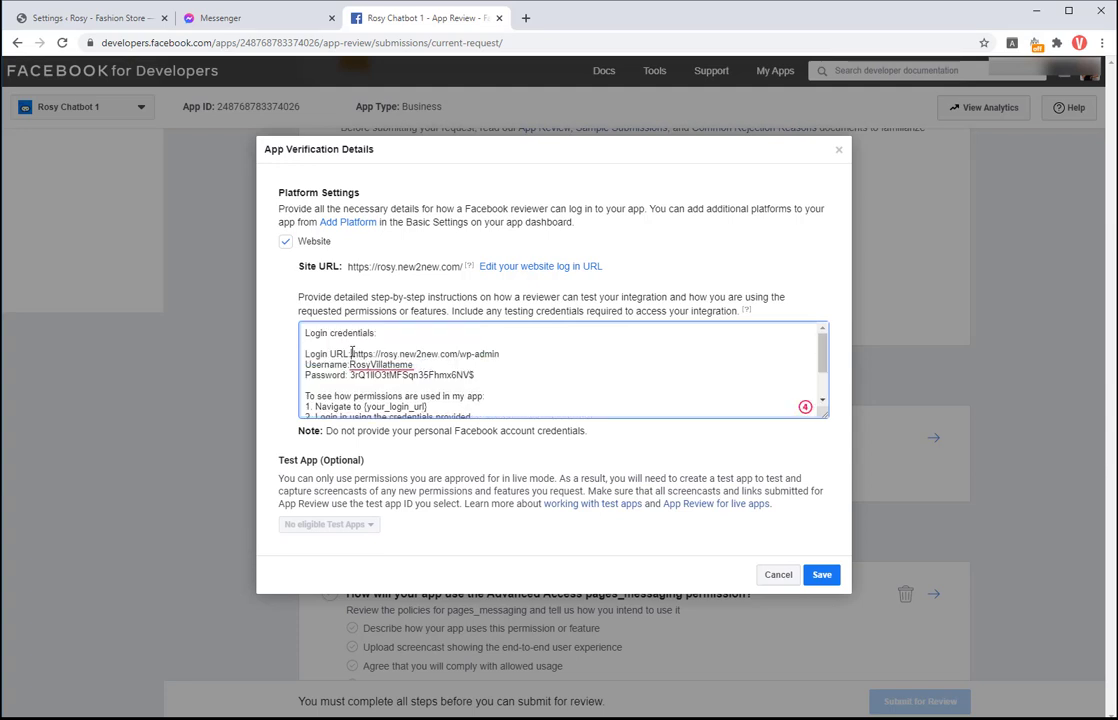
drag(500, 353, 352, 353)
right_click(494, 352)
click(530, 398)
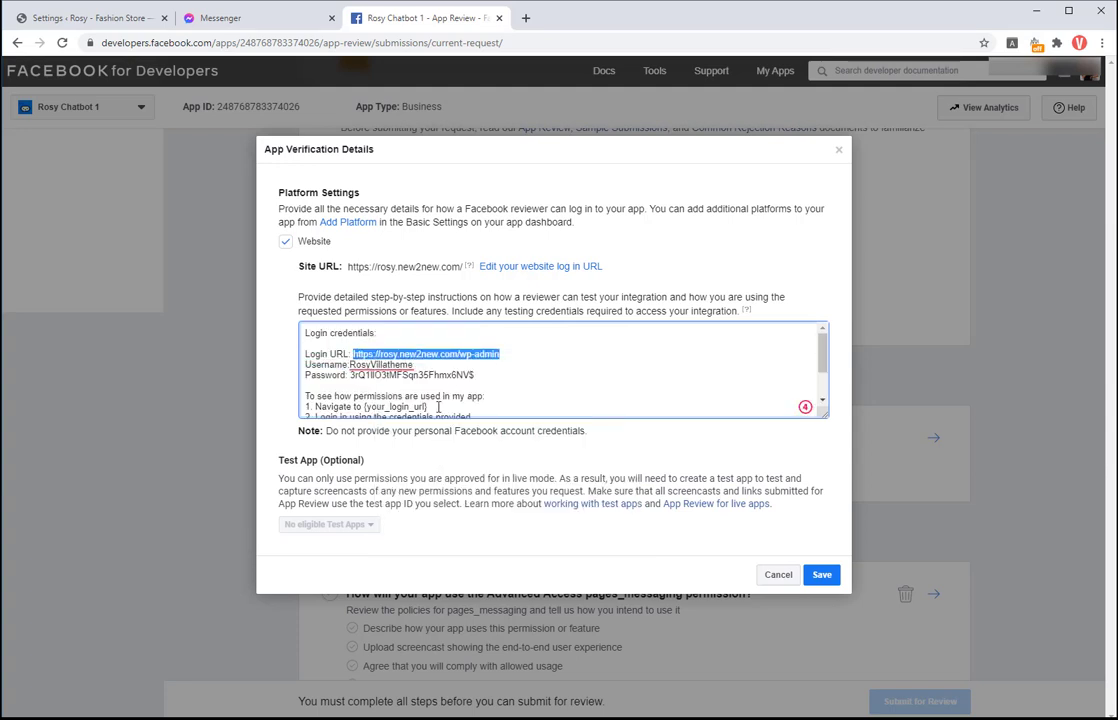
scroll(438, 406, down, 1)
drag(428, 356, 366, 356)
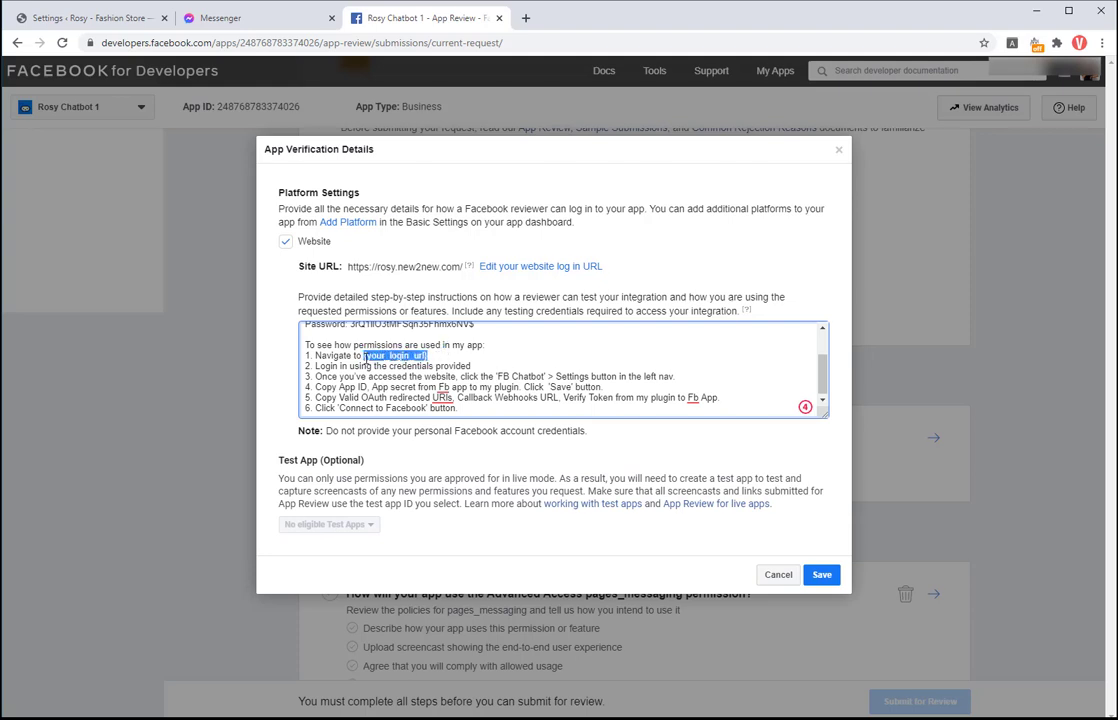
key(ctrl+v)
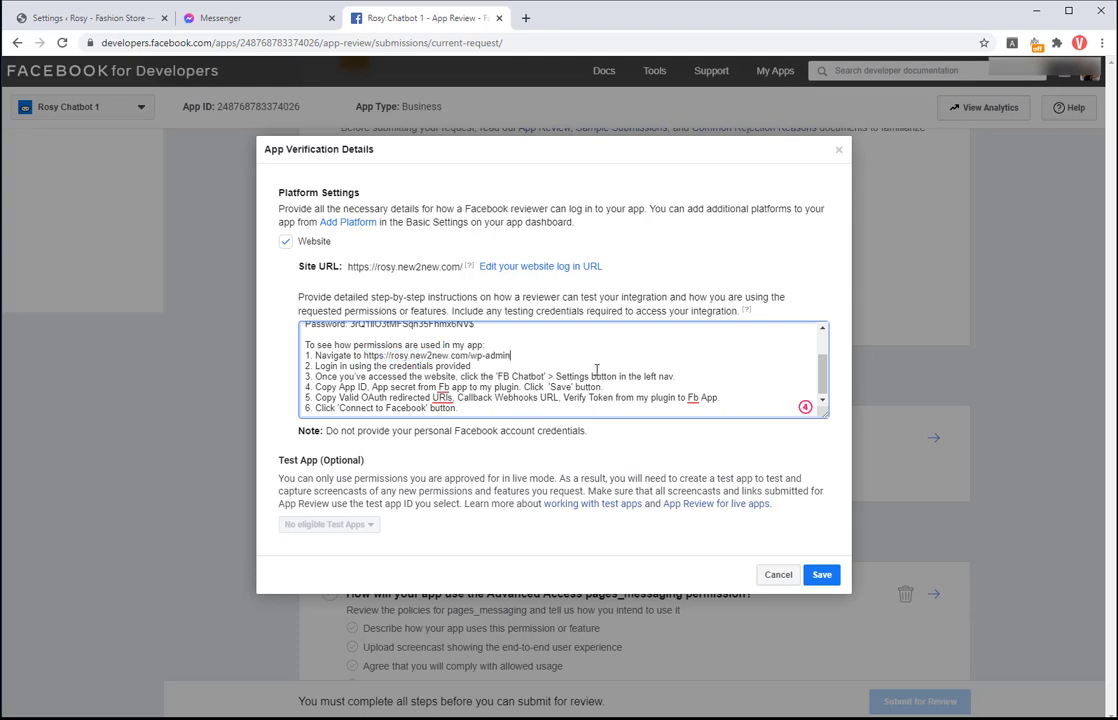
Step: Move the Username and Password lines below step 2 and delete the leftover blank line
scroll(474, 366, up, 1)
drag(475, 375, 306, 367)
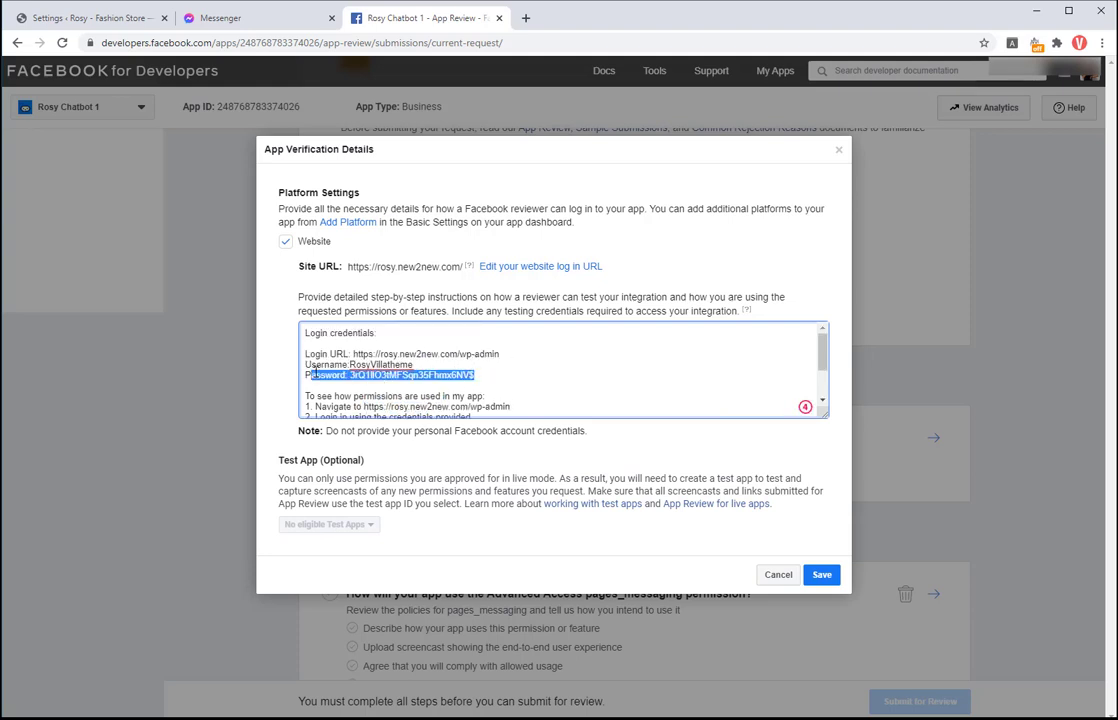
key(ctrl+x)
scroll(306, 367, down, 1)
click(479, 356)
key(Return)
key(ctrl+v)
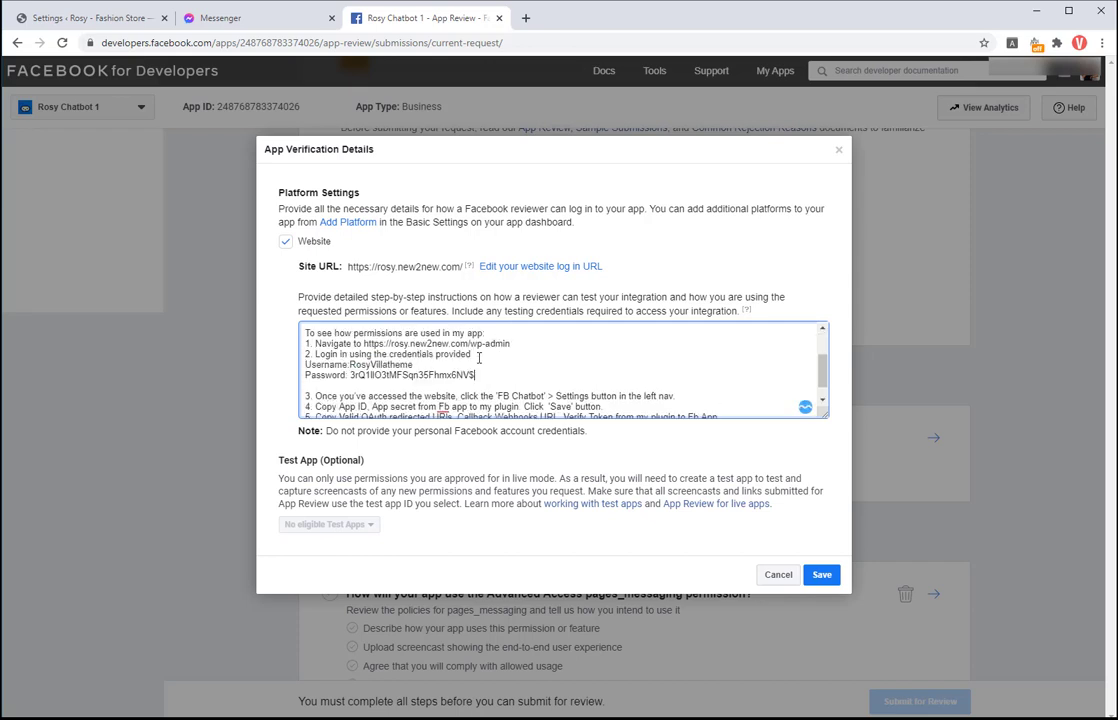
key(Delete)
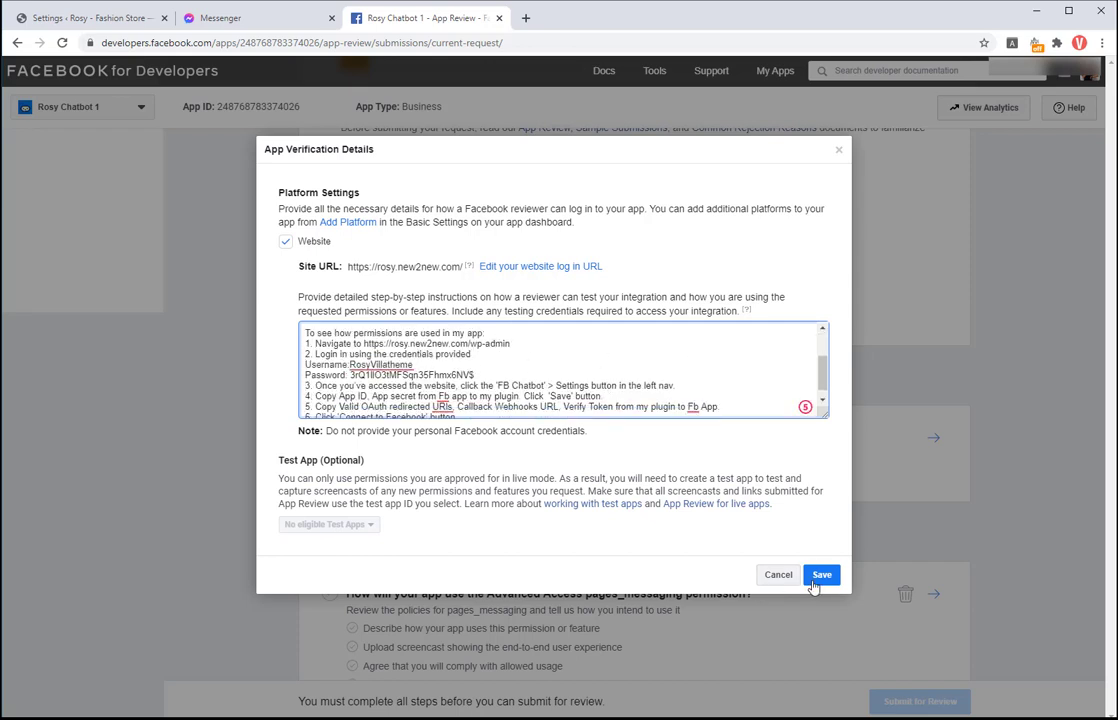
Step: Save the verification details, then paste the prepared pages_messaging usage description into its request form
click(819, 577)
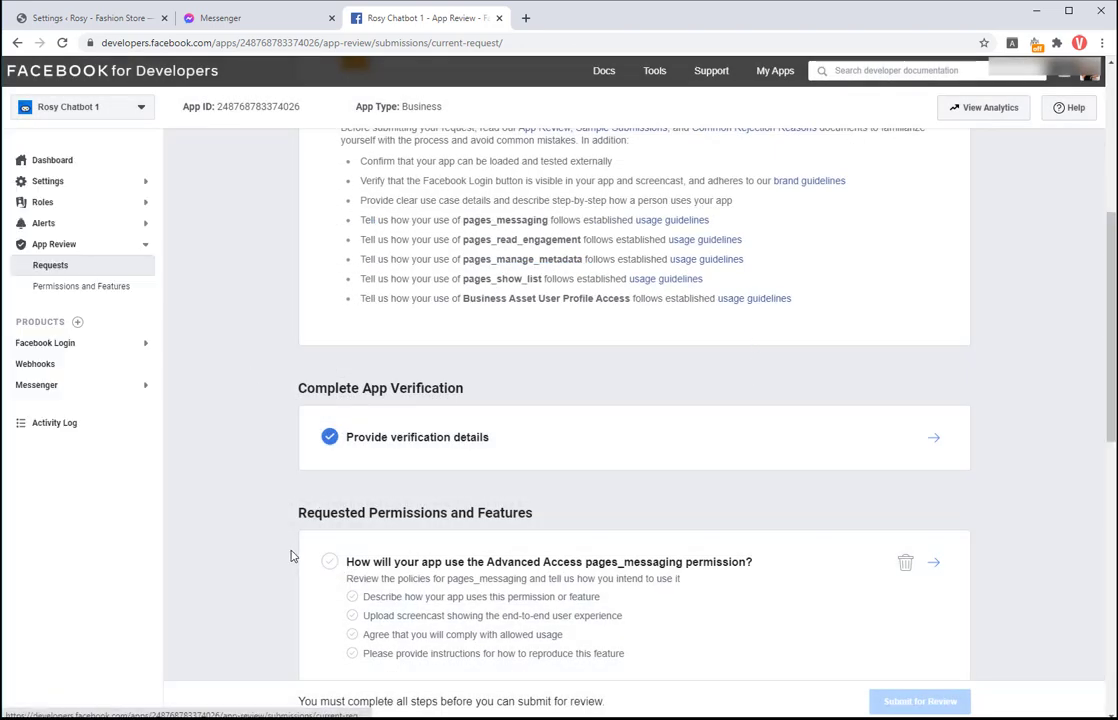
scroll(721, 624, down, 1)
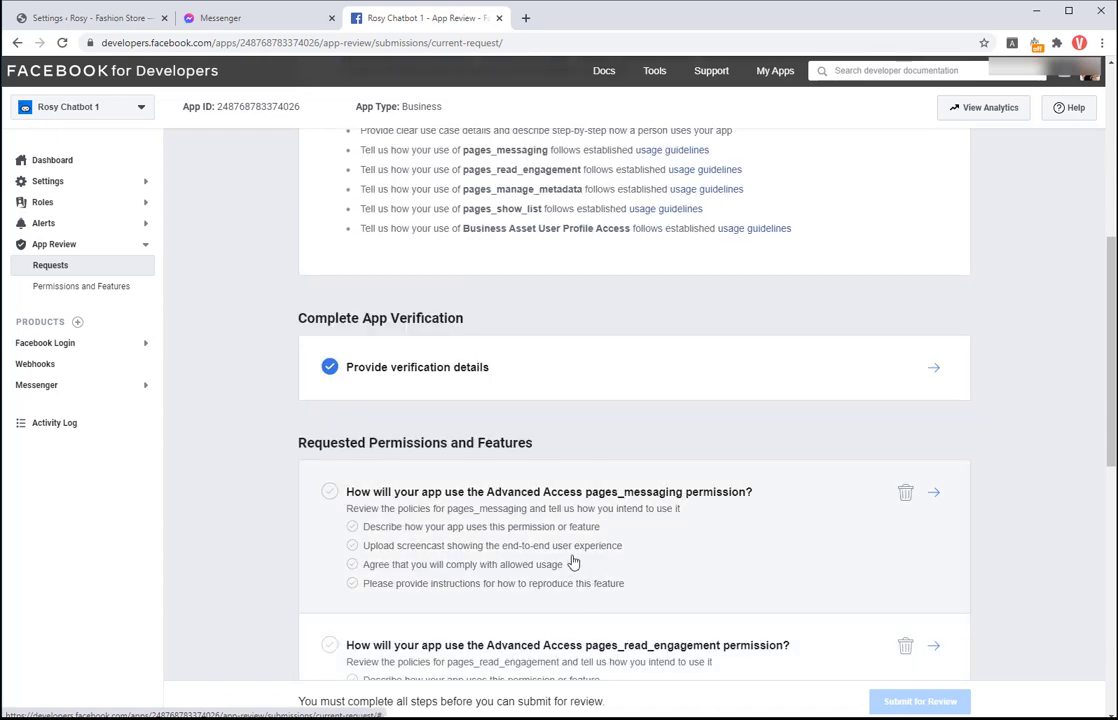
scroll(579, 556, down, 1)
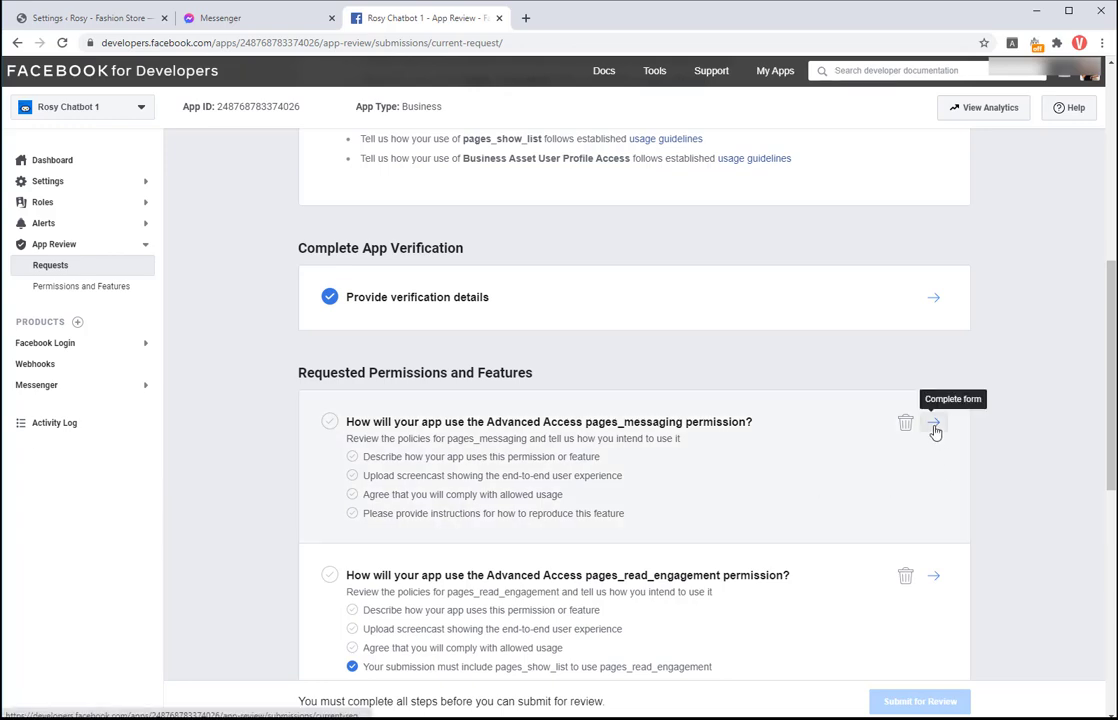
click(935, 429)
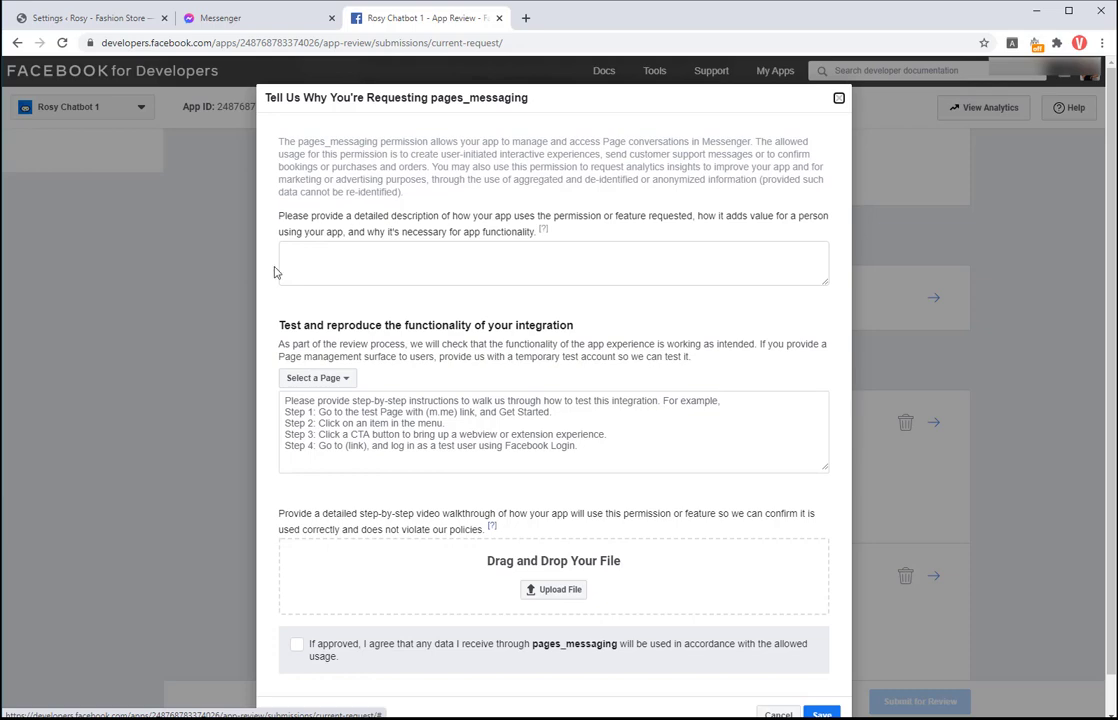
key(ctrl+1)
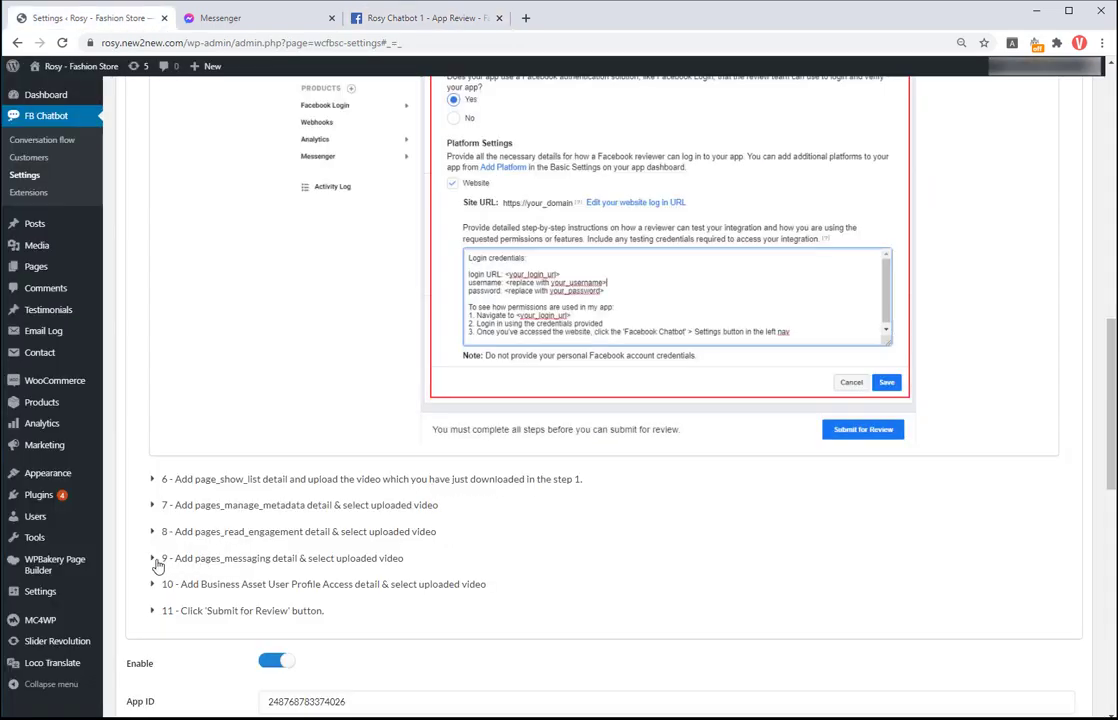
click(153, 558)
scroll(157, 566, down, 5)
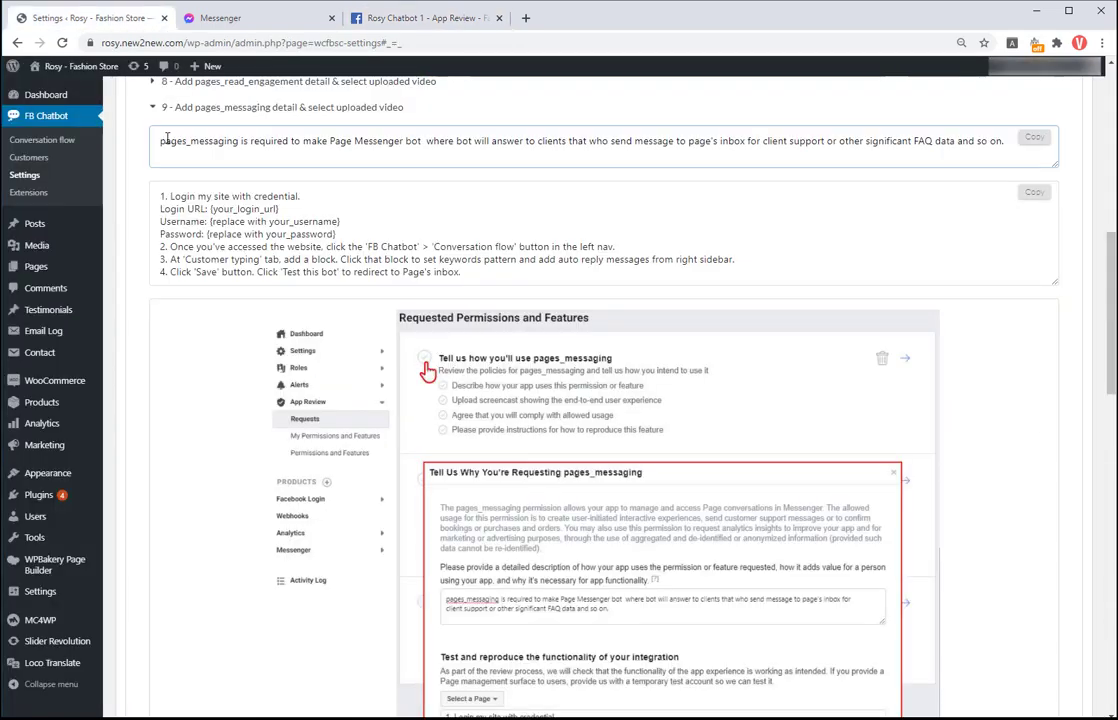
click(1036, 139)
click(427, 22)
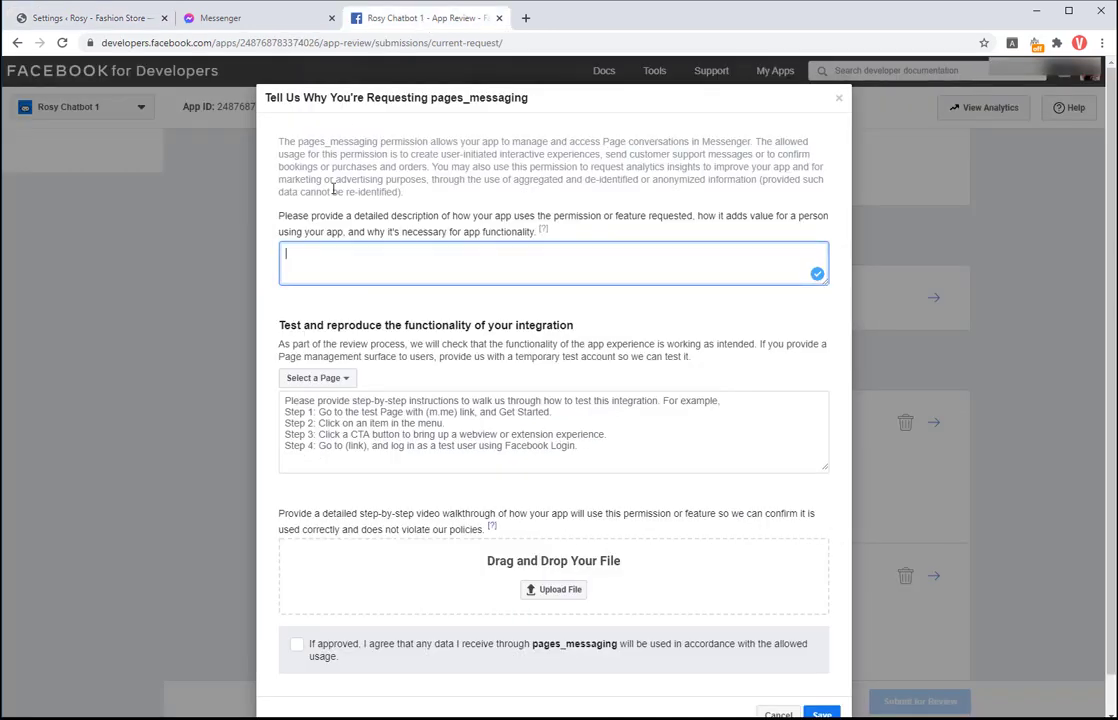
right_click(313, 262)
click(314, 374)
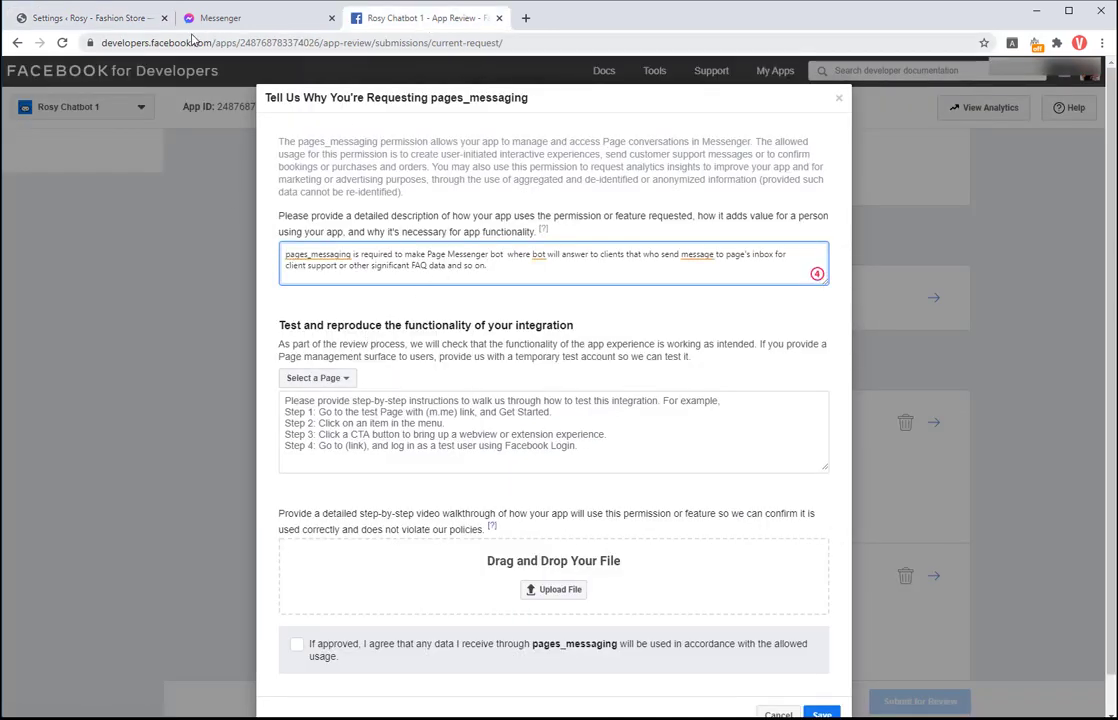
Step: Copy the plugin's prepared test instructions into the step-by-step instructions field
click(111, 19)
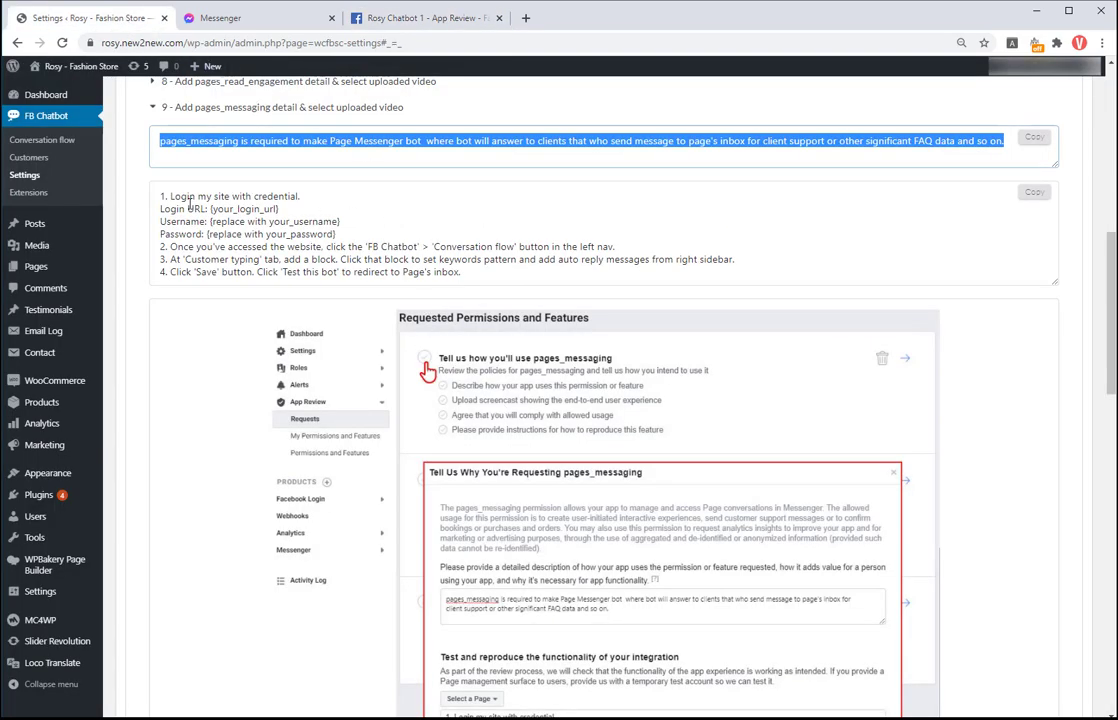
drag(162, 195, 470, 279)
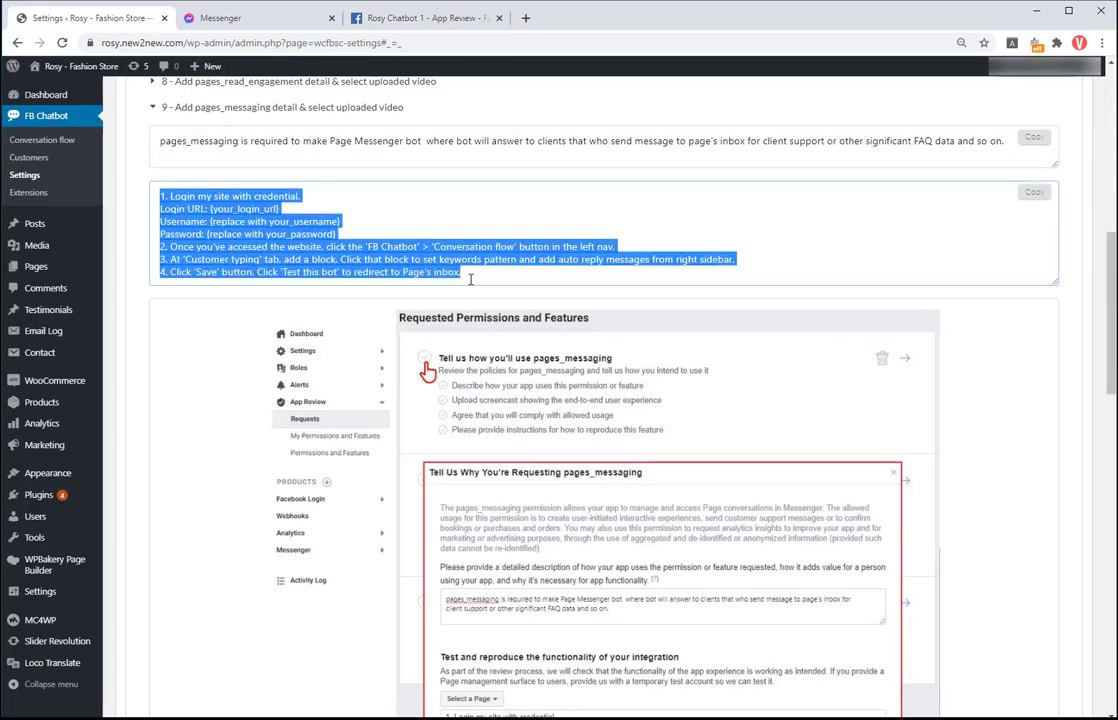
key(ctrl+c)
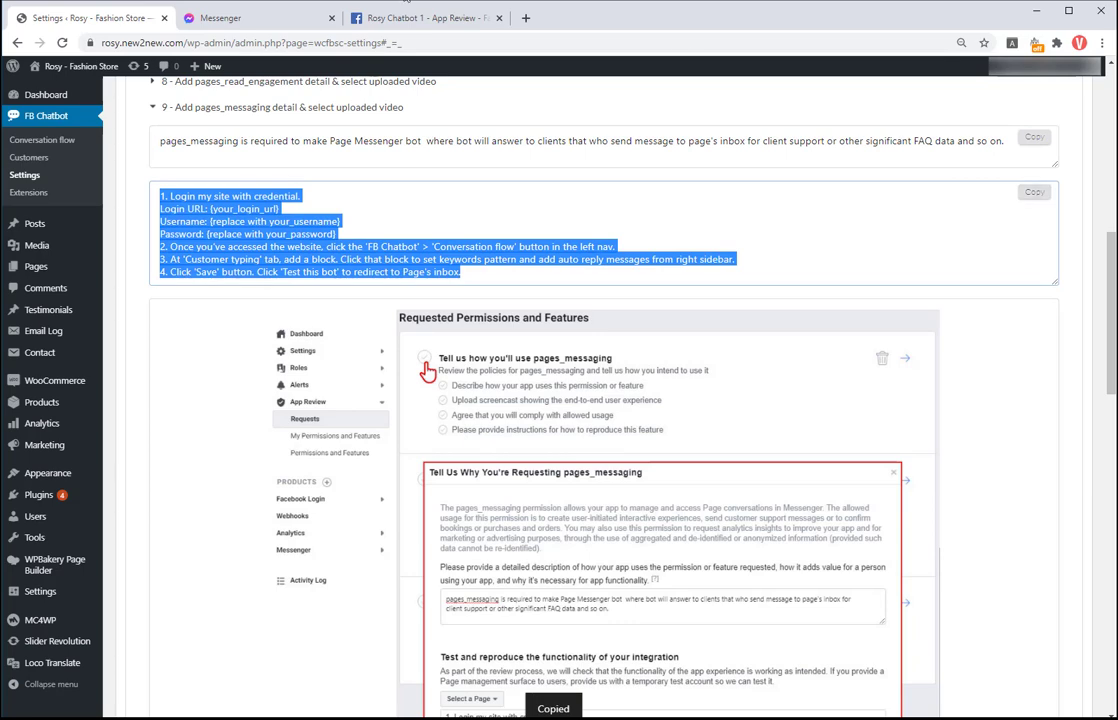
click(420, 19)
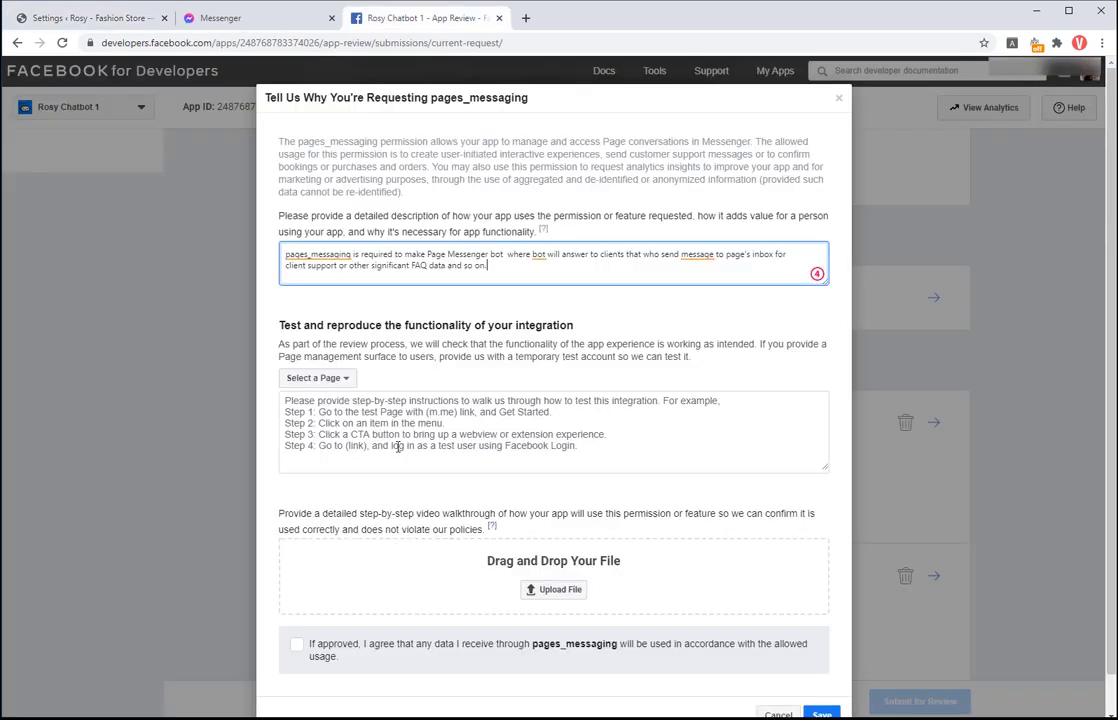
click(284, 403)
key(ctrl+v)
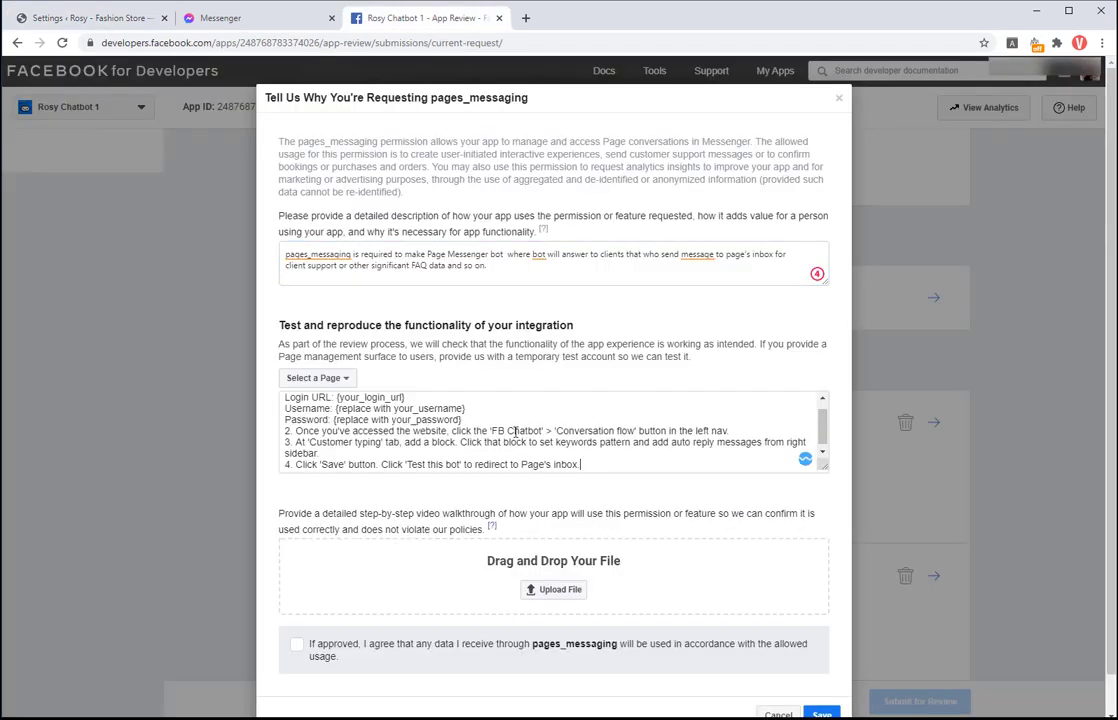
Step: Select the shop's Page for testing and paste real credentials over the placeholder login lines
click(317, 378)
click(318, 414)
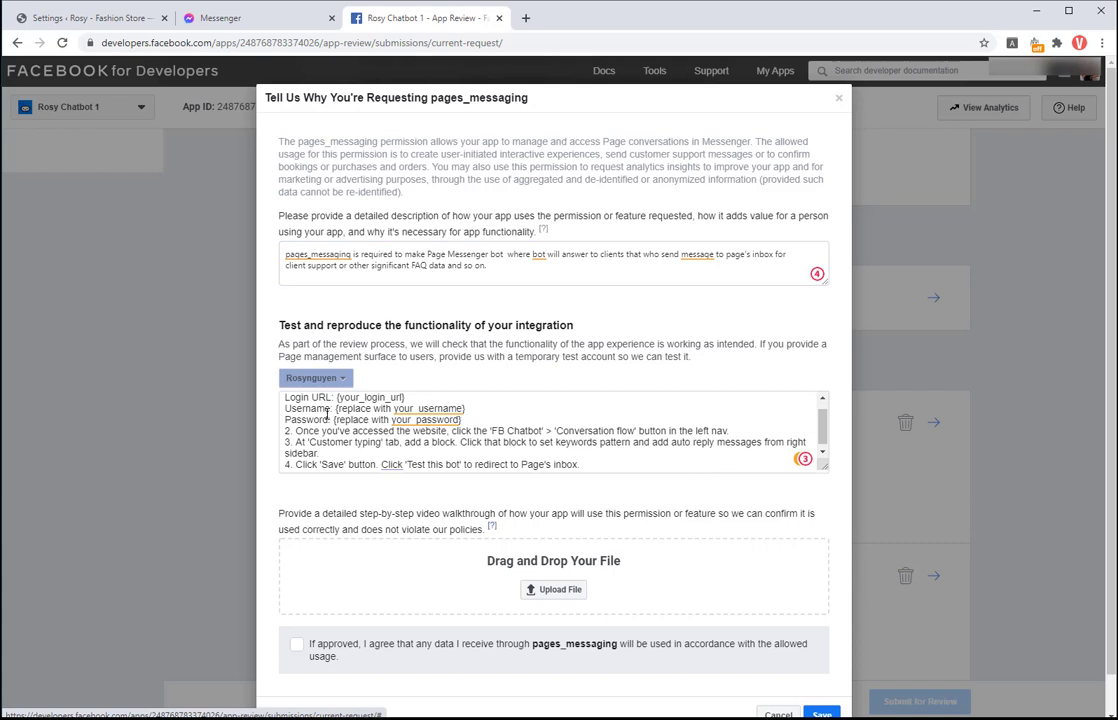
drag(285, 398, 462, 436)
right_click(433, 422)
click(479, 488)
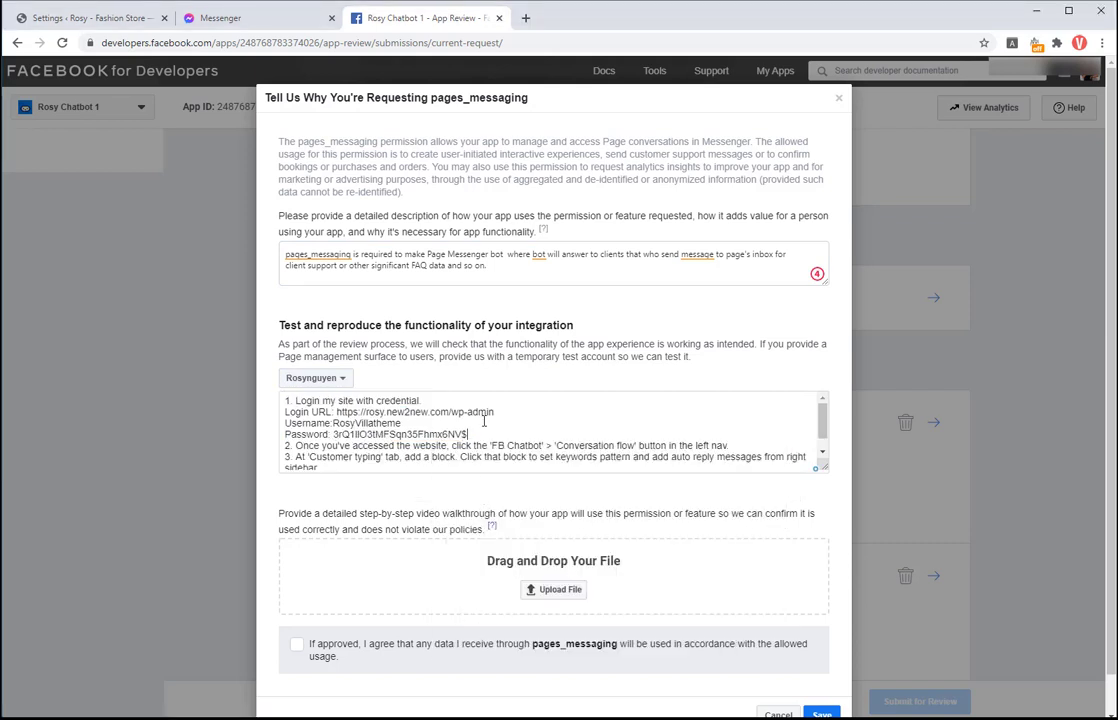
scroll(498, 441, down, 3)
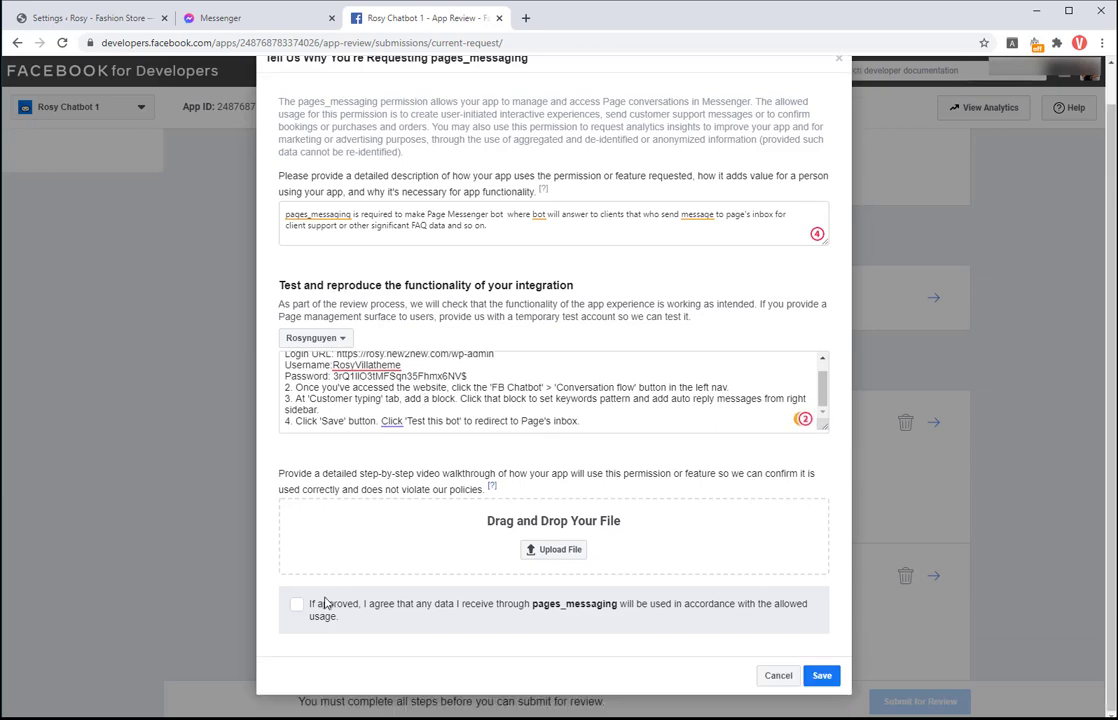
Step: Expand step 1 'Download the attachment file' in the FB Chatbot settings and download the file
click(44, 19)
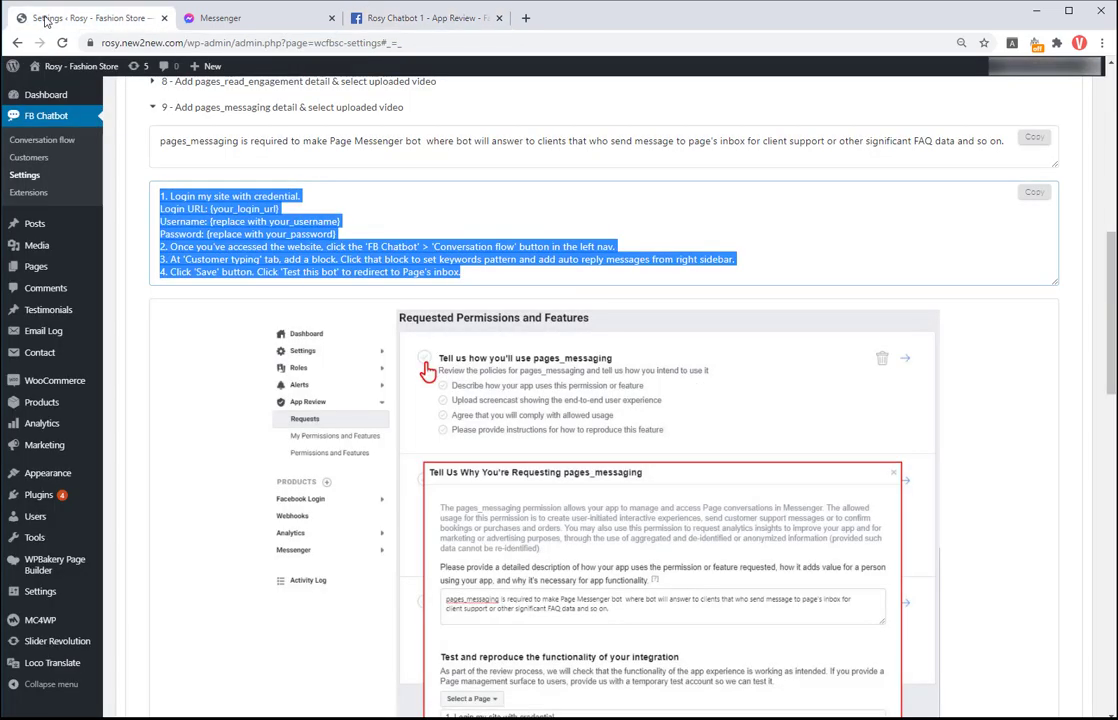
scroll(281, 365, up, 3)
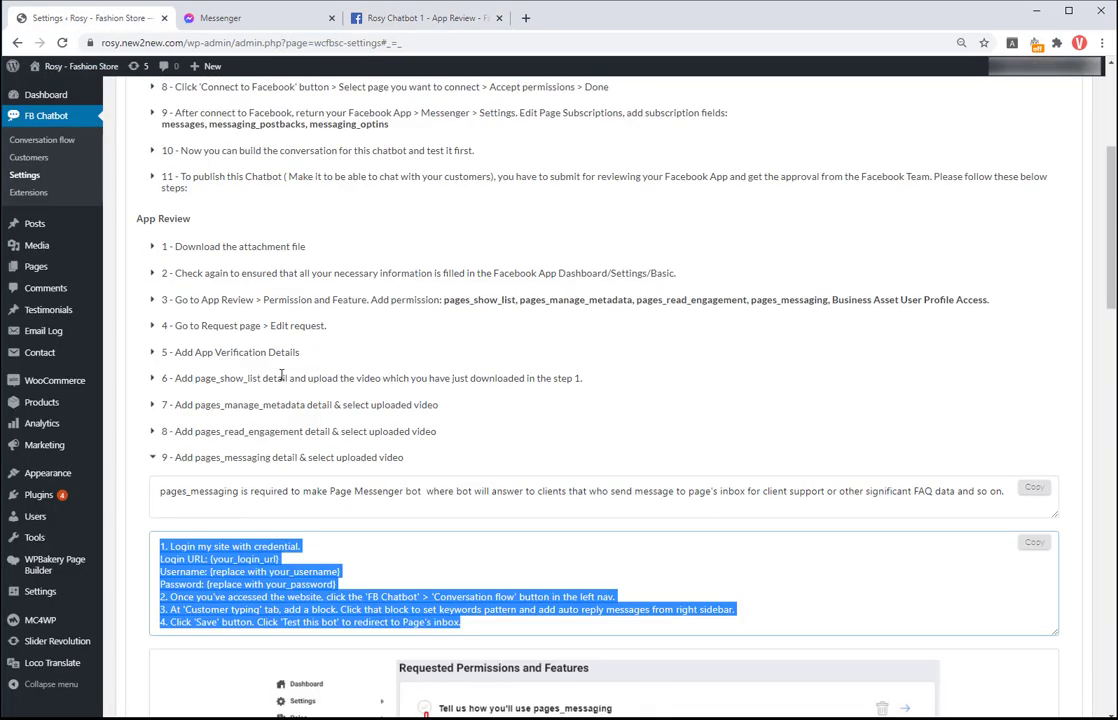
click(153, 246)
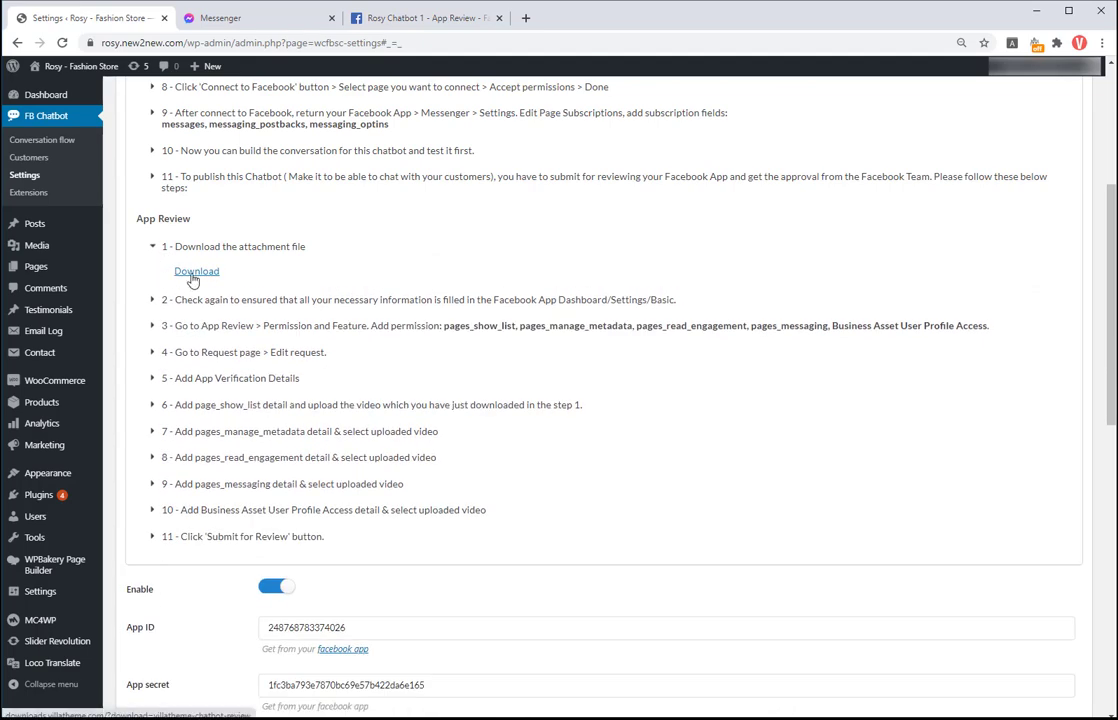
click(193, 279)
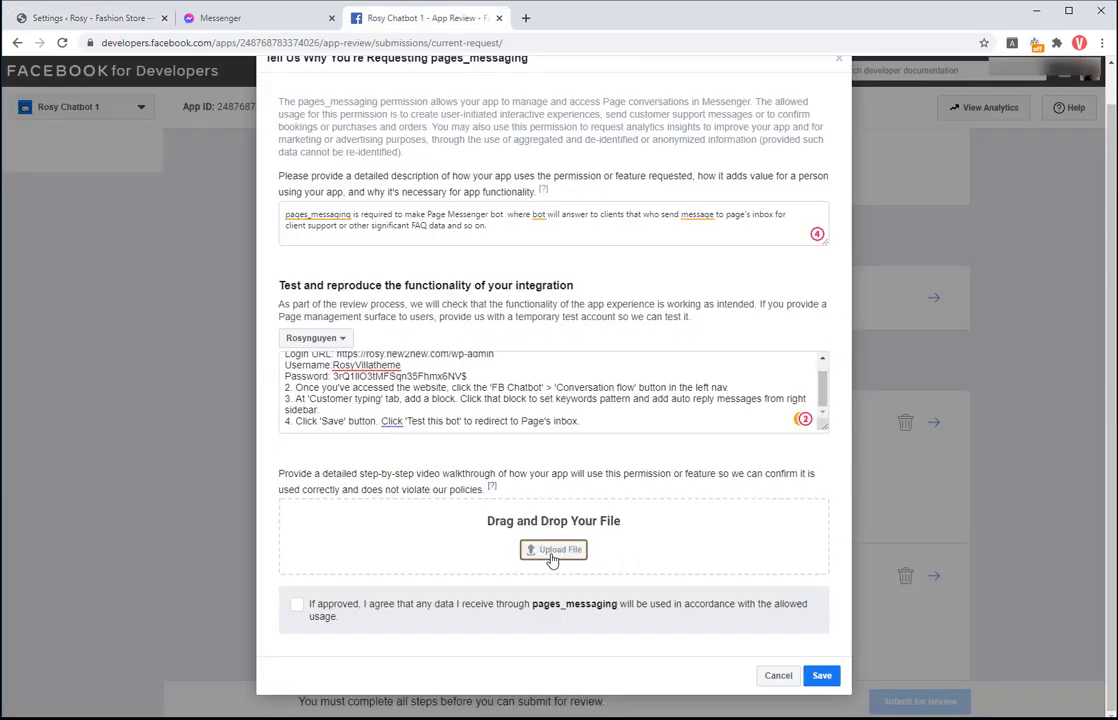
Step: Upload D:\WooCommerce Facebook Chatbot\AppReview.mp4 as the screencast, accept the data-use terms and save
click(533, 548)
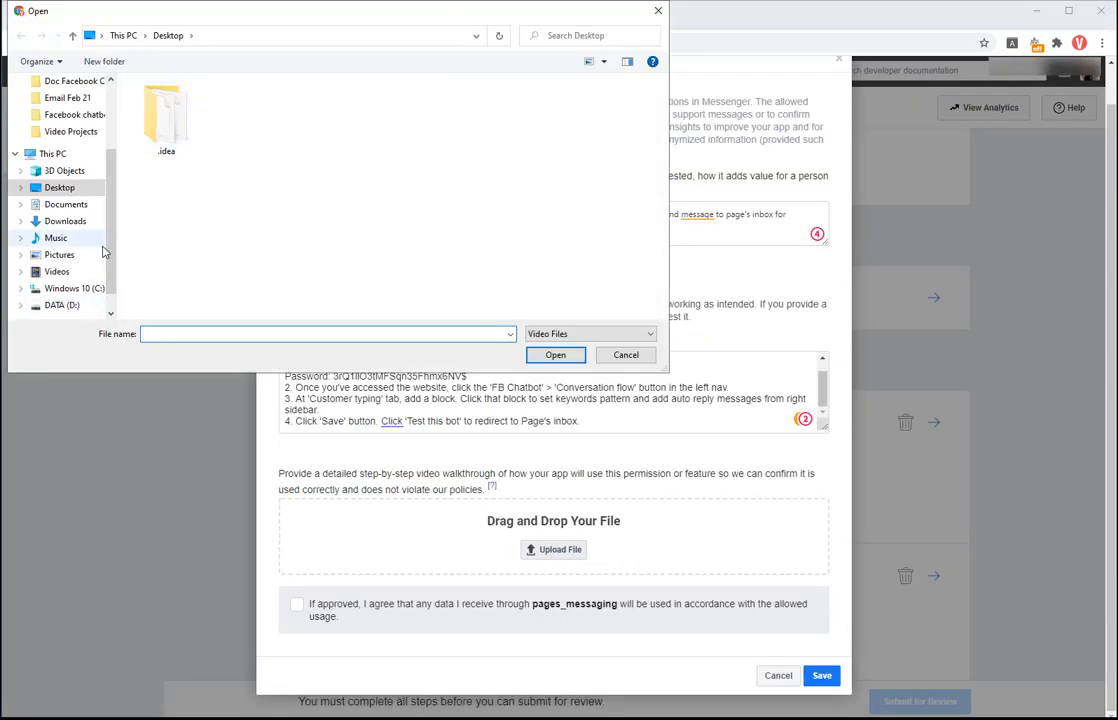
click(76, 307)
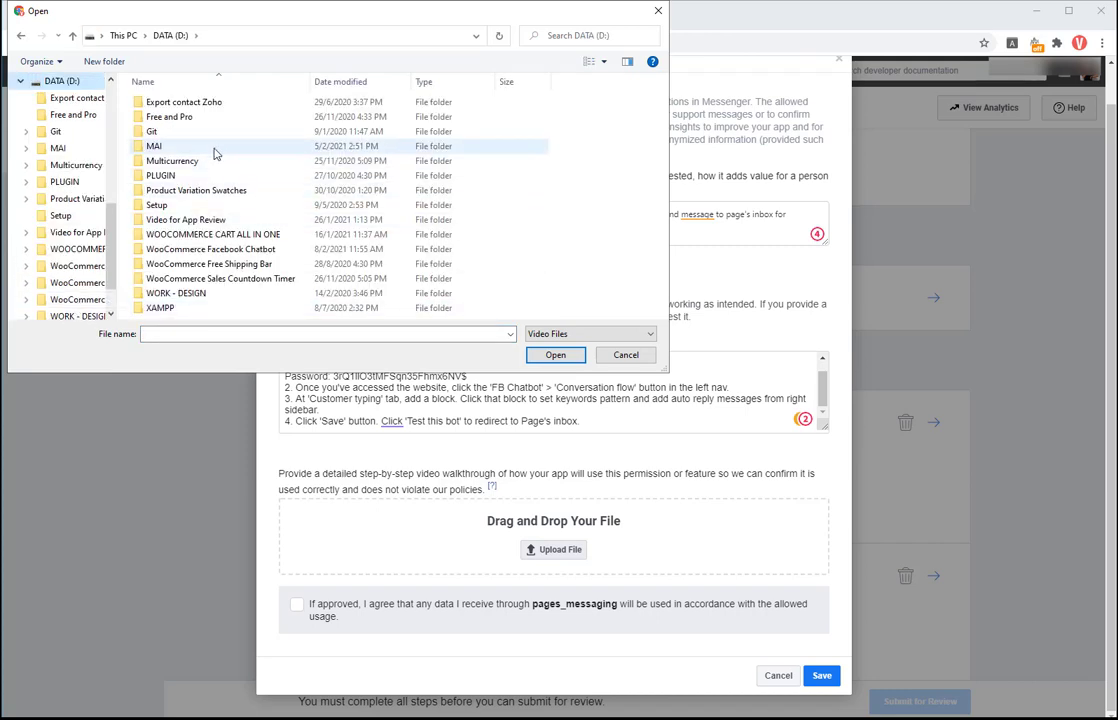
double_click(205, 249)
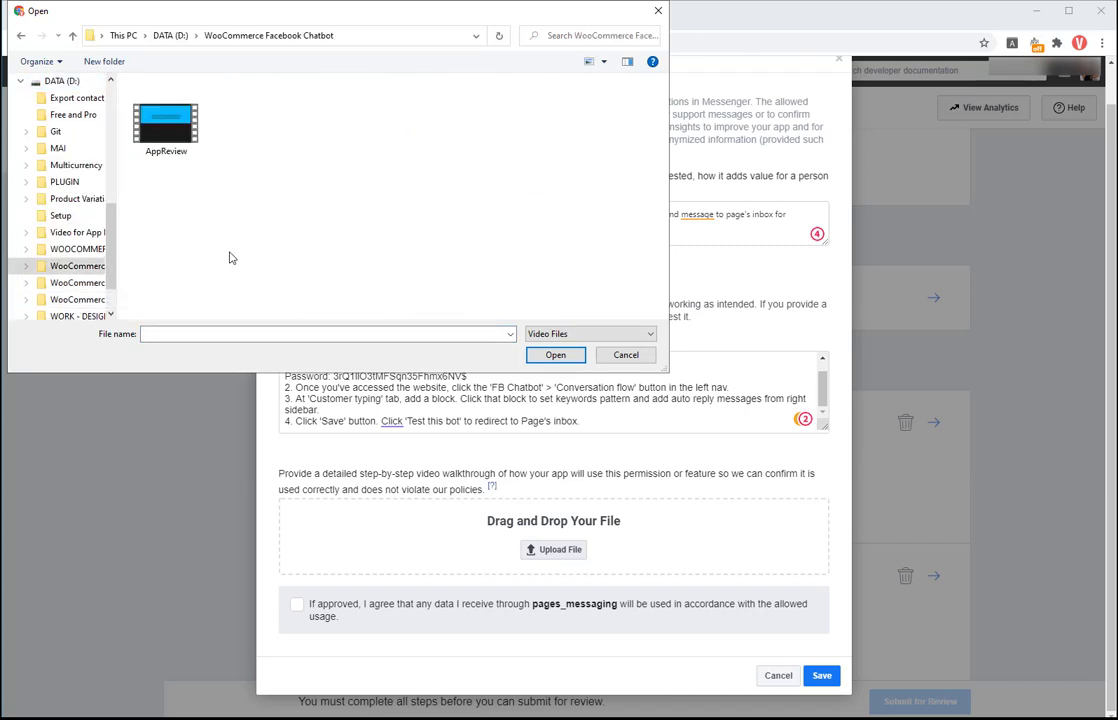
click(178, 147)
click(555, 355)
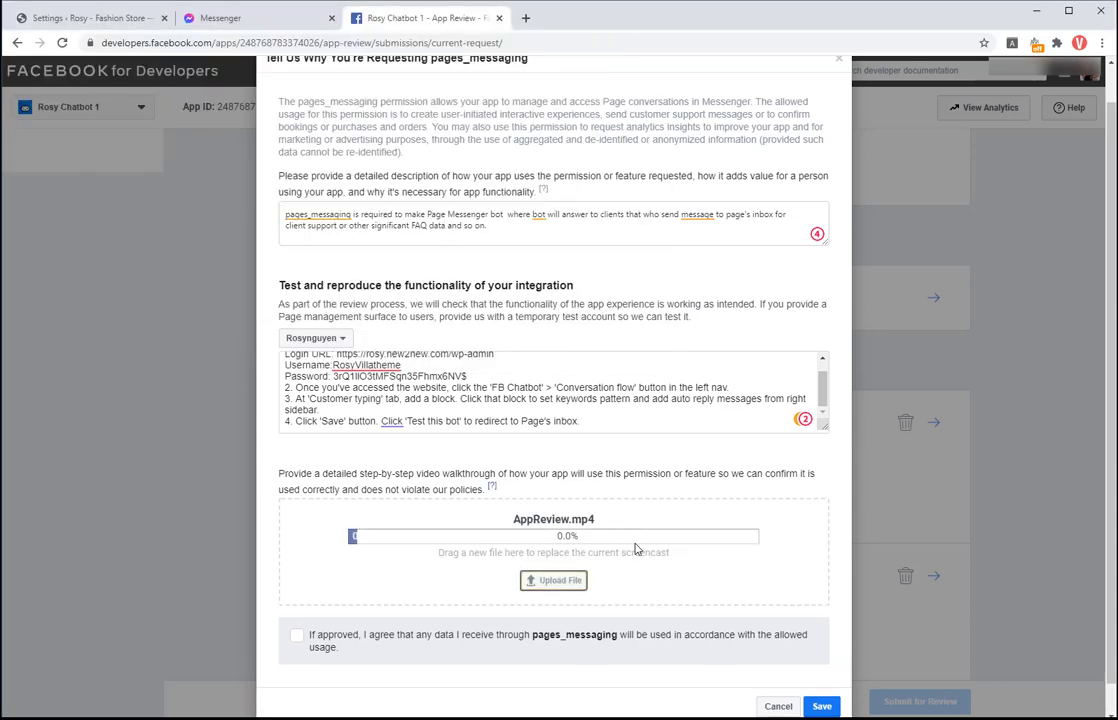
click(710, 636)
click(820, 706)
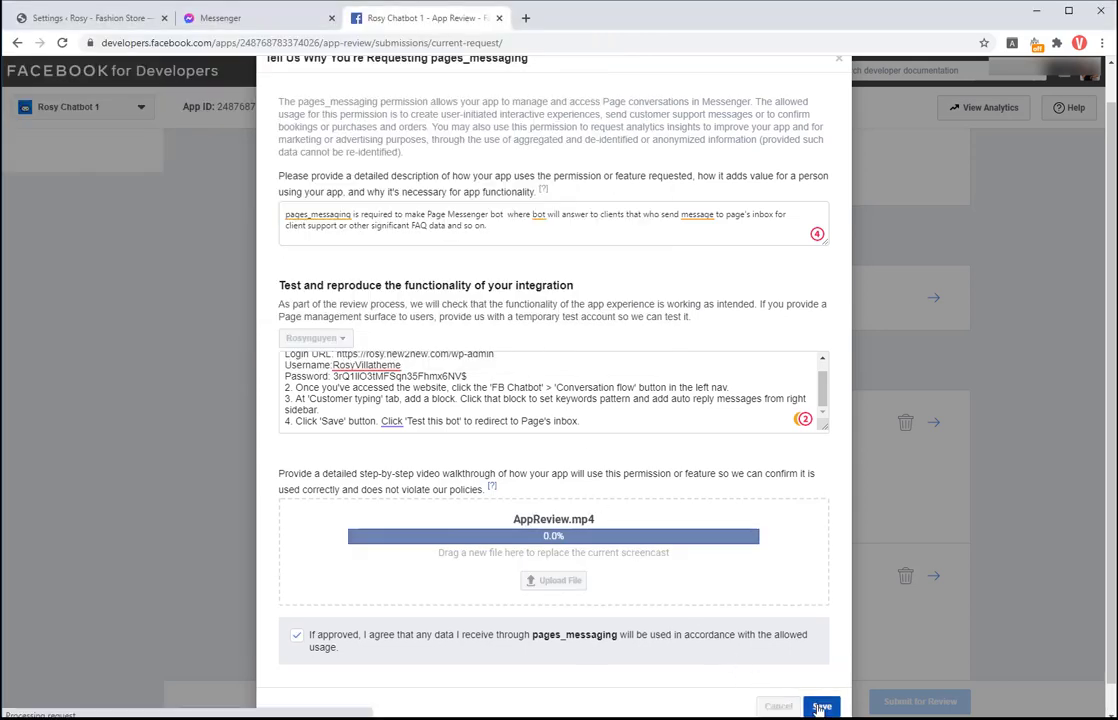
Step: Paste the plugin's prepared pages_read_engagement usage description into that permission's request form
click(820, 707)
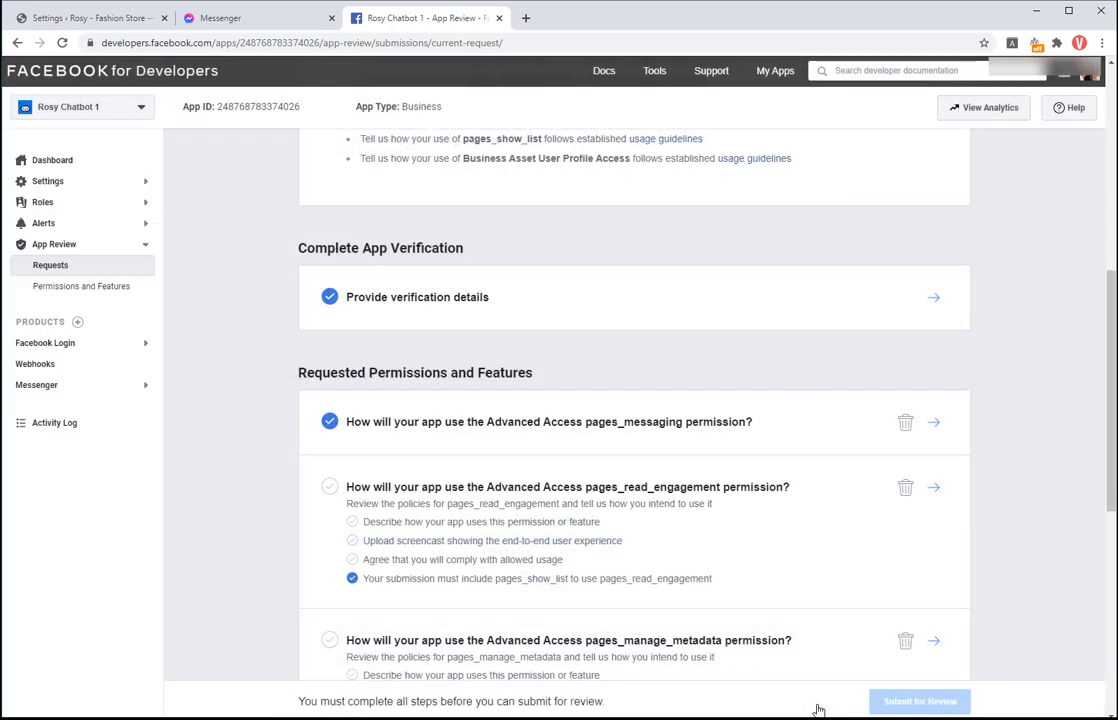
scroll(752, 494, down, 2)
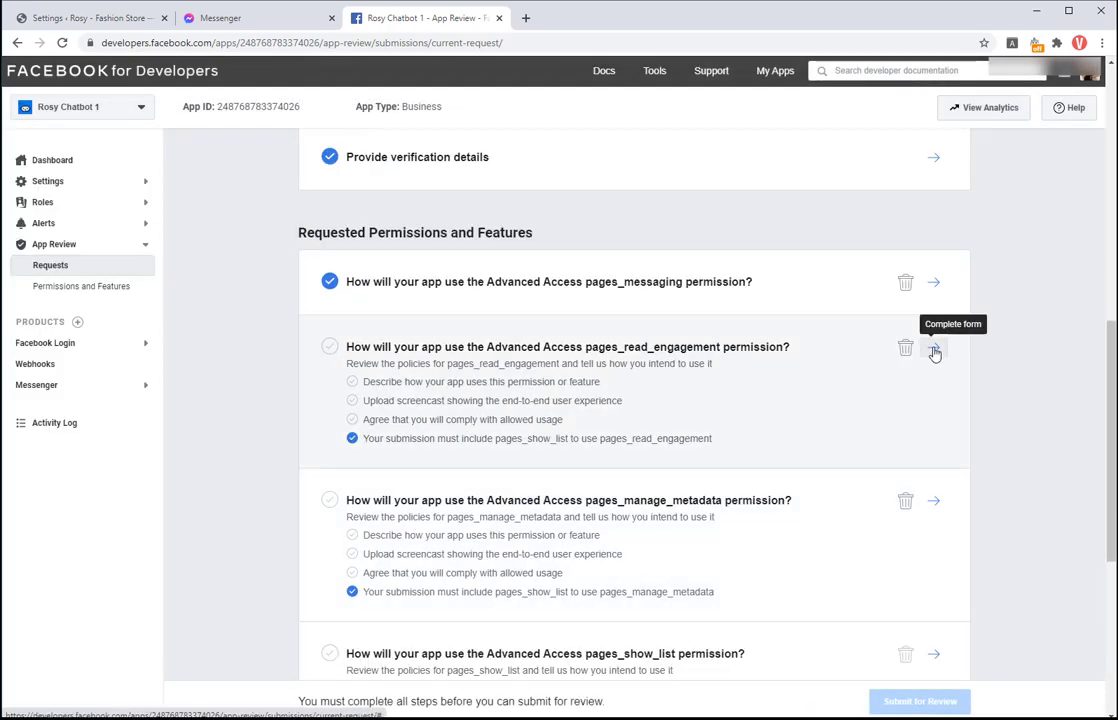
click(934, 351)
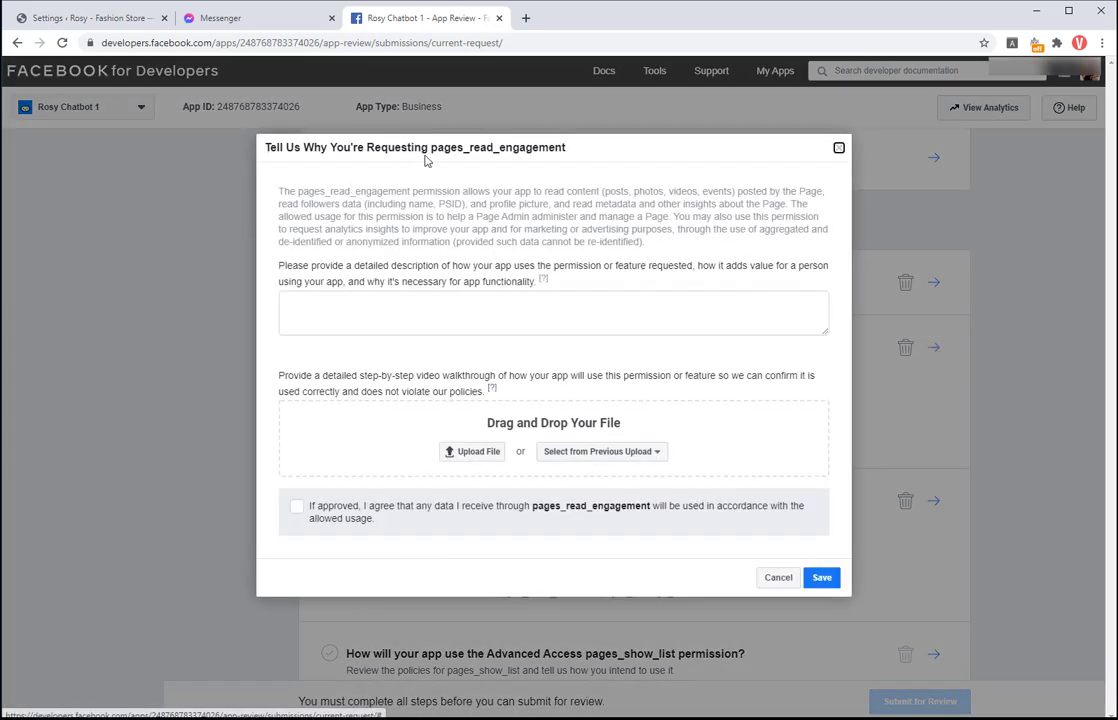
click(85, 17)
scroll(220, 558, down, 2)
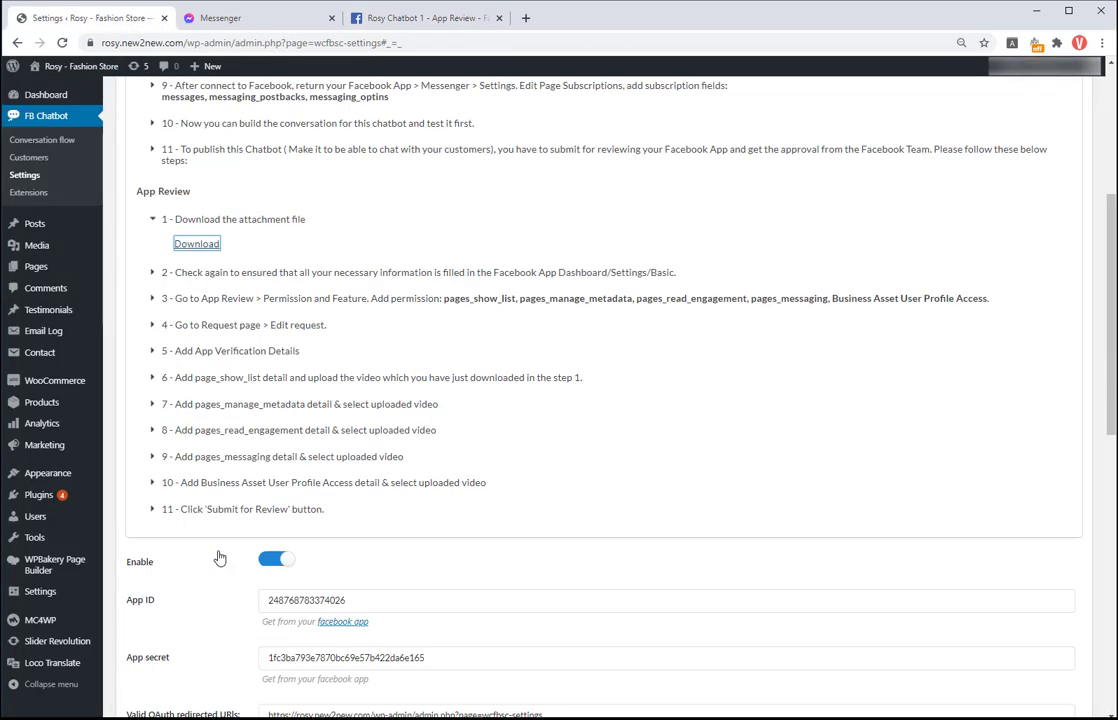
scroll(220, 558, down, 1)
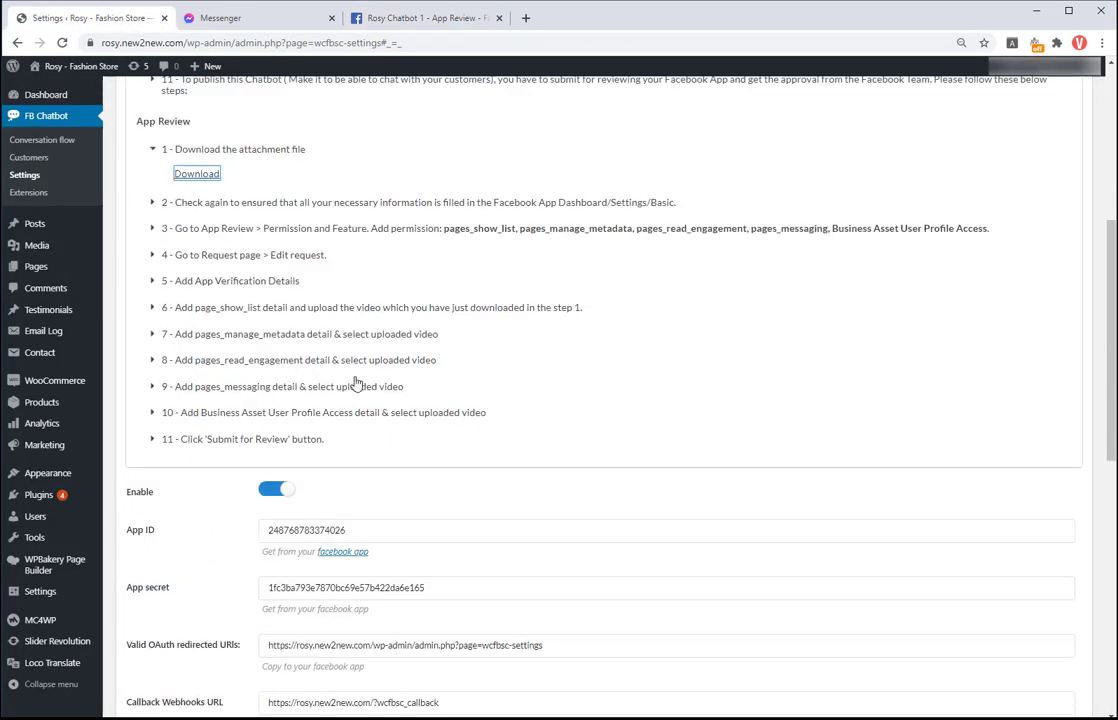
click(155, 360)
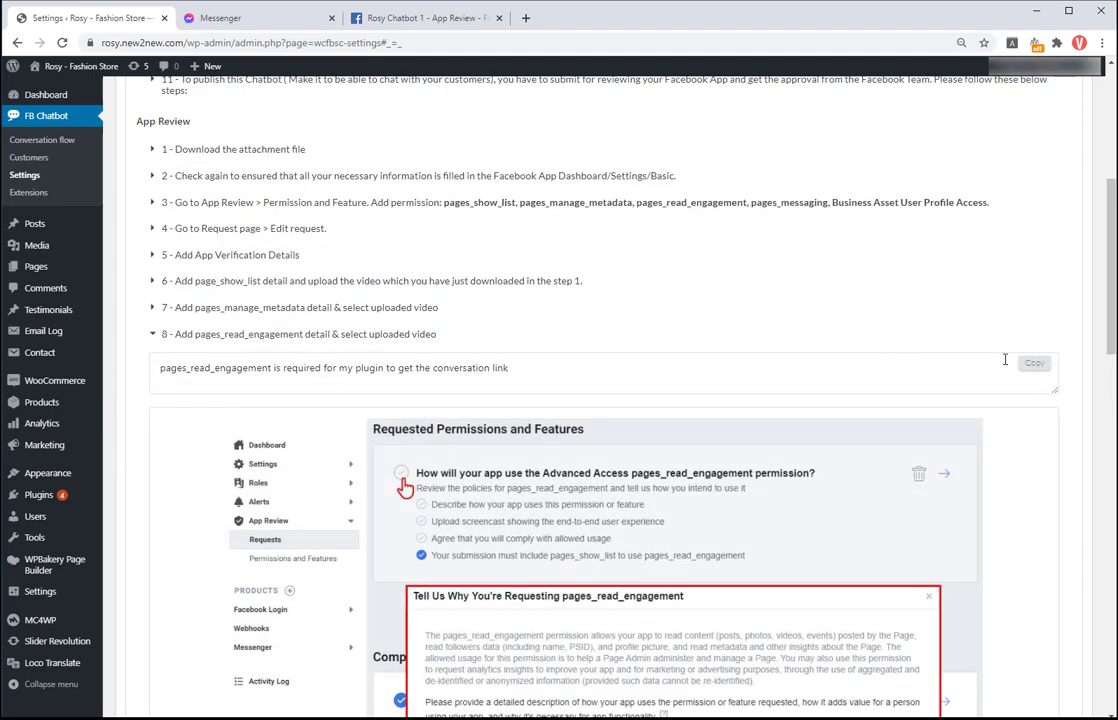
click(1034, 362)
click(425, 17)
click(327, 307)
key(ctrl+v)
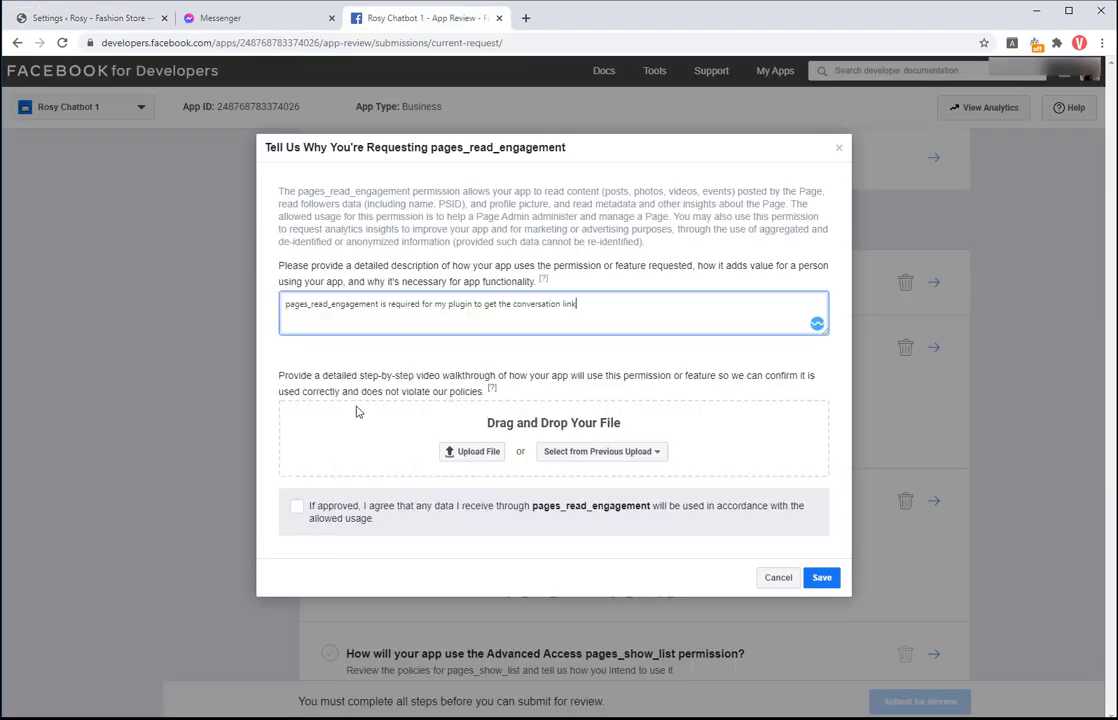
Step: Attach the 11:56 AM screencast from previous uploads, accept the usage terms and save
click(595, 451)
click(598, 474)
click(612, 511)
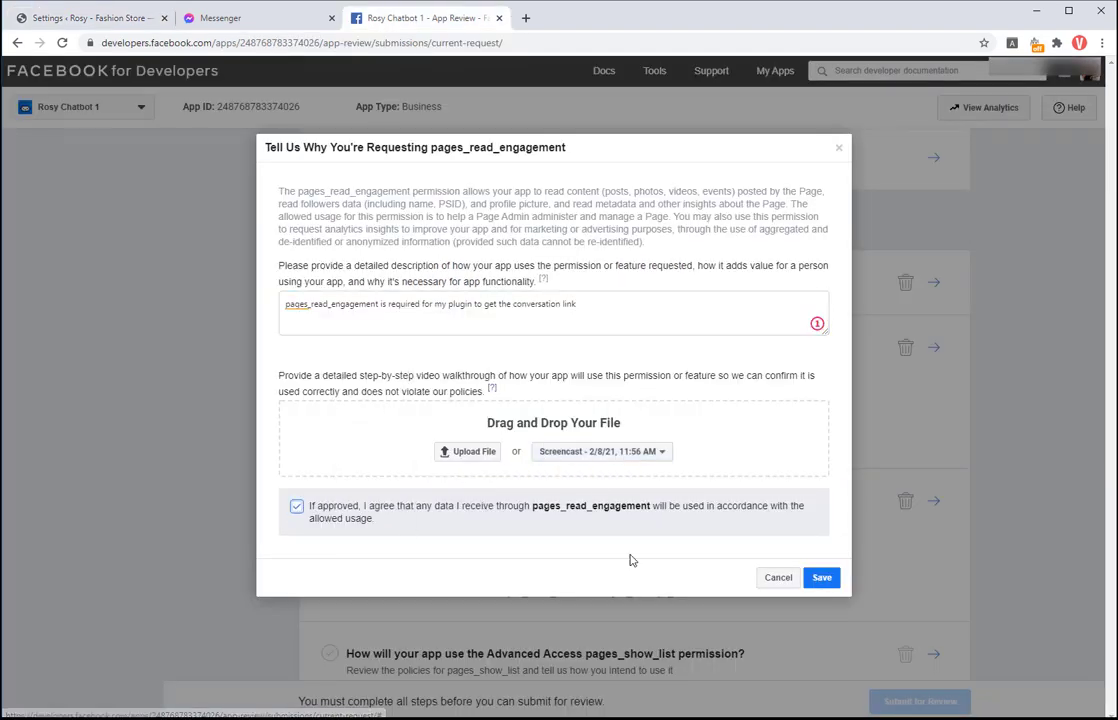
click(819, 578)
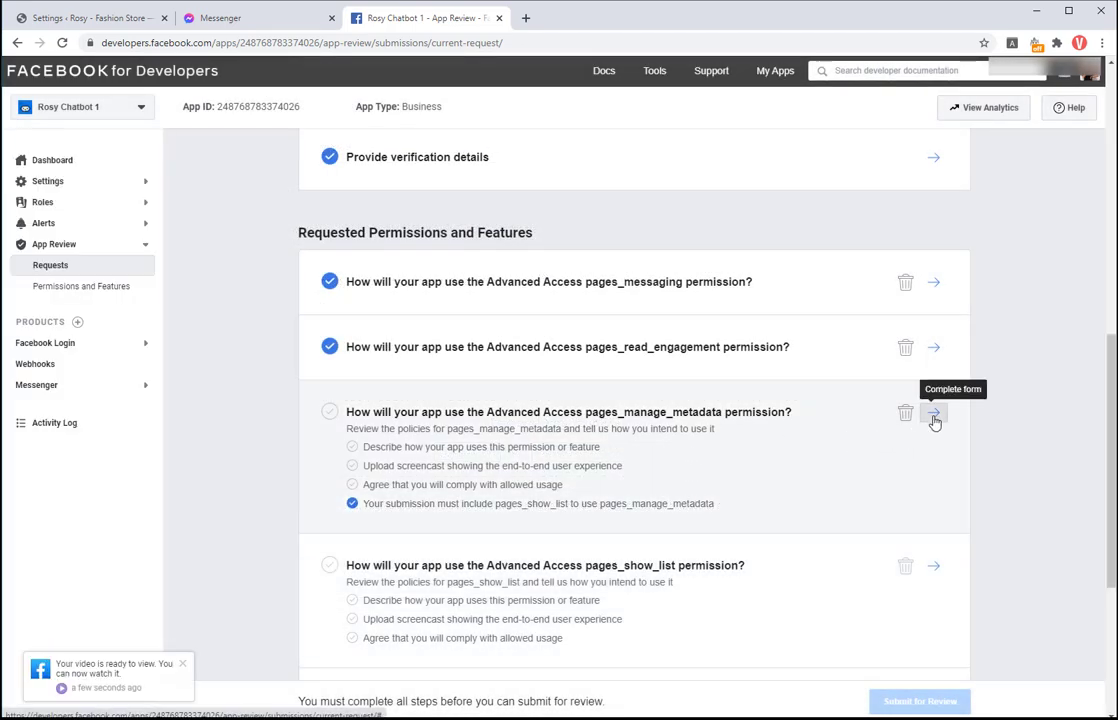
Step: Complete the pages_manage_metadata request with its description, the 11:57 AM screencast and the agreement, then save
click(90, 17)
click(400, 12)
right_click(300, 310)
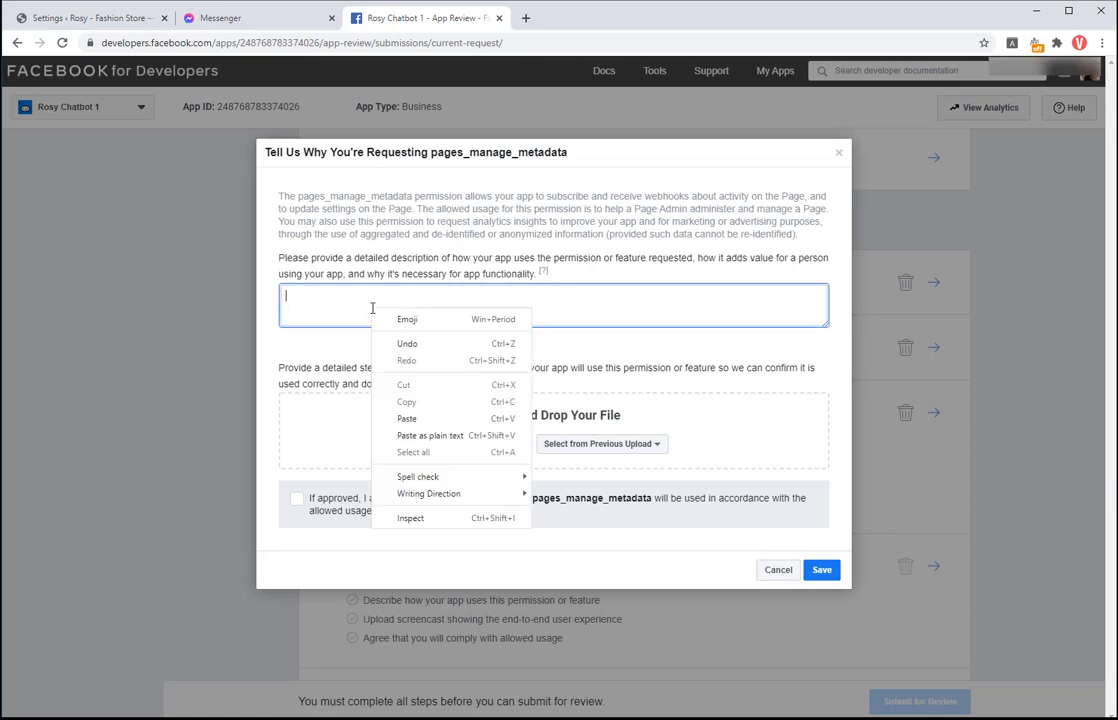
click(337, 417)
click(602, 443)
click(594, 464)
click(299, 501)
click(821, 570)
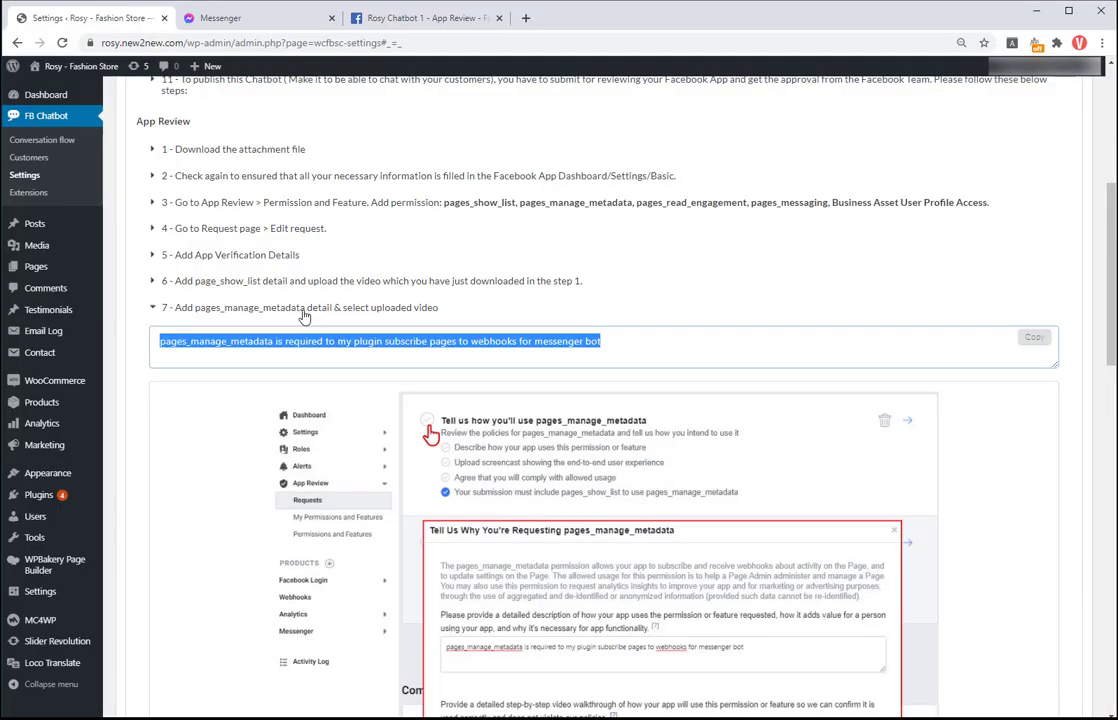
Step: Complete the pages_show_list request with its copied description and the agreement, then save
click(365, 280)
click(1029, 316)
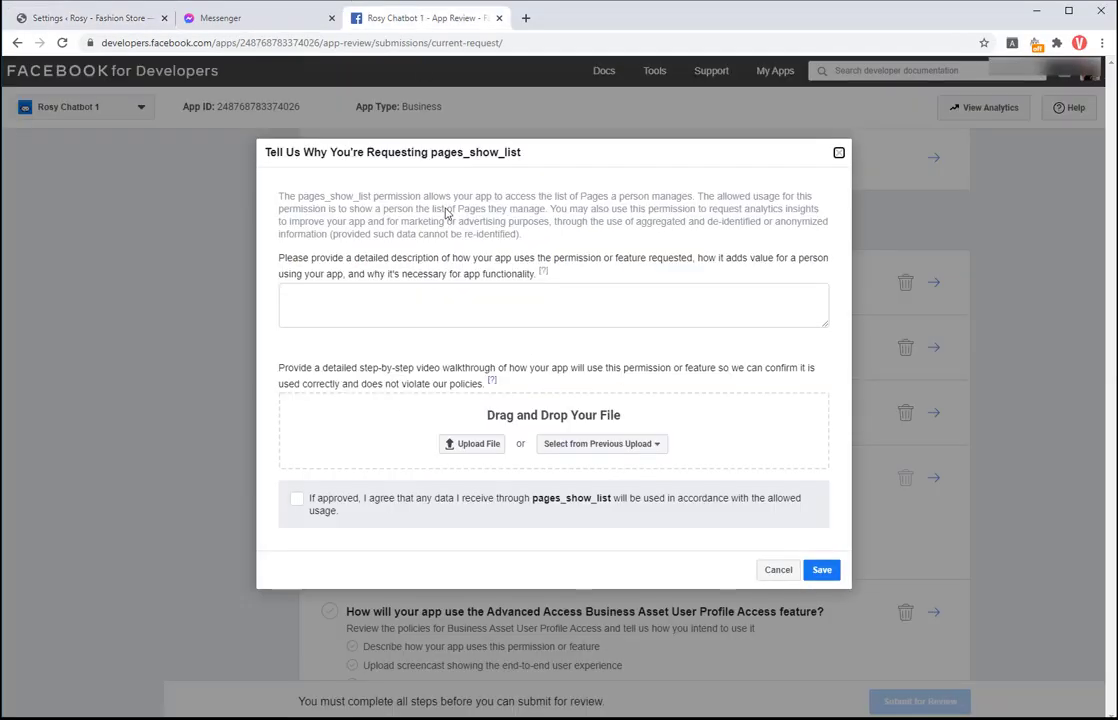
right_click(445, 292)
click(467, 393)
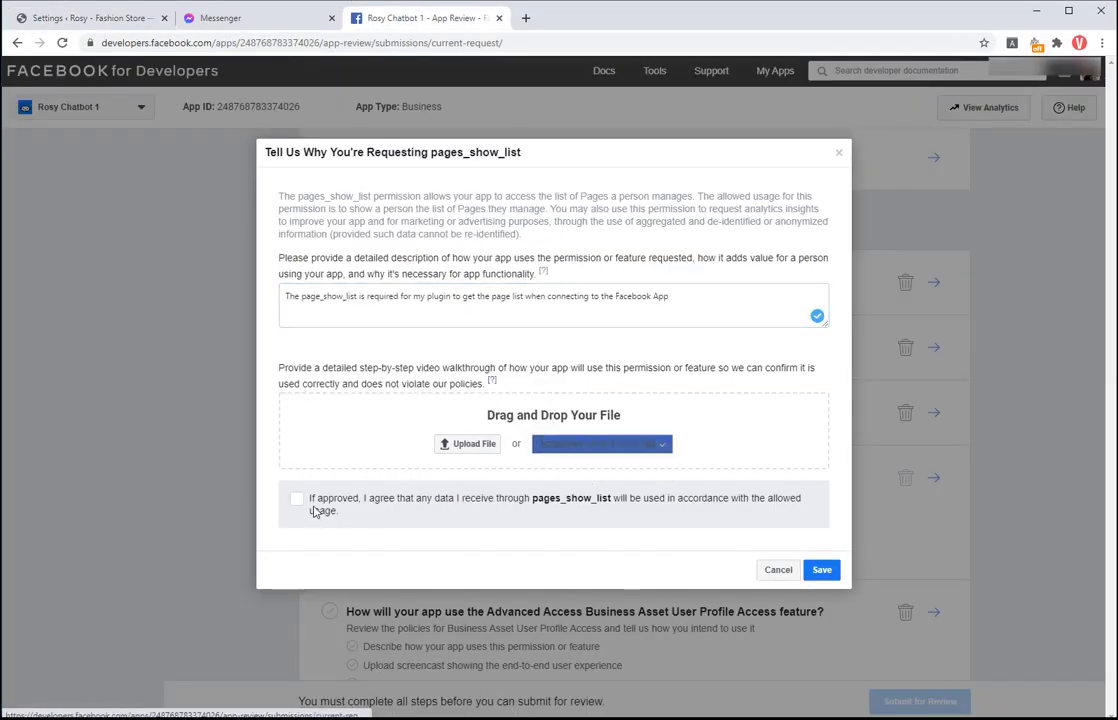
click(297, 499)
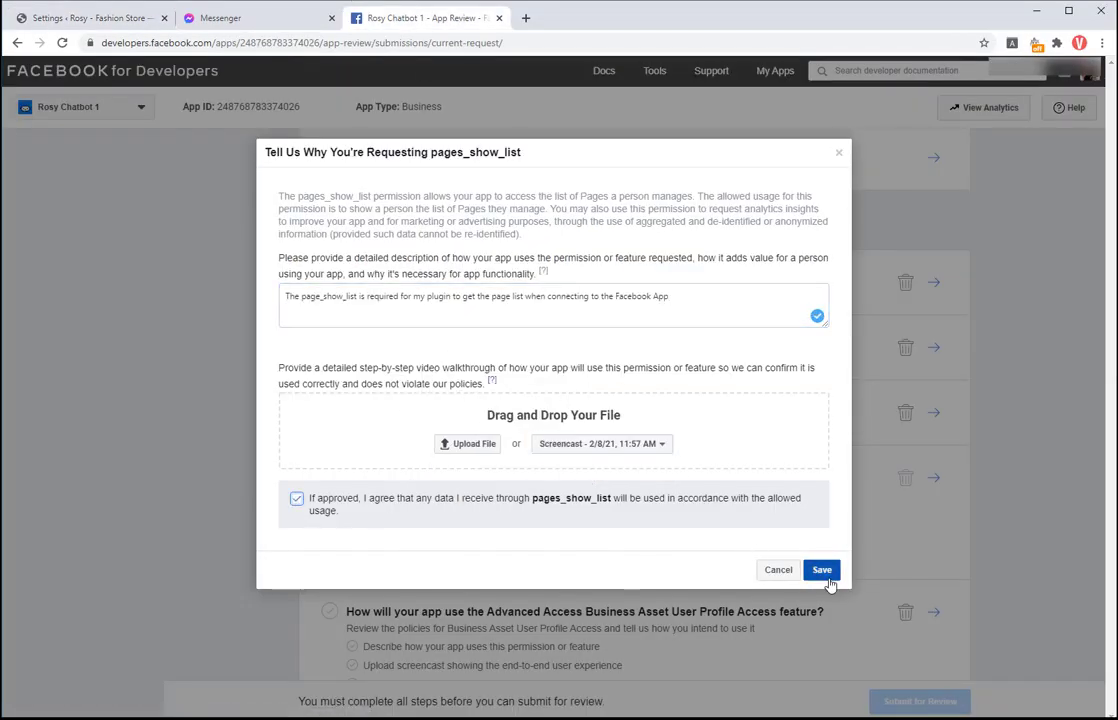
click(821, 569)
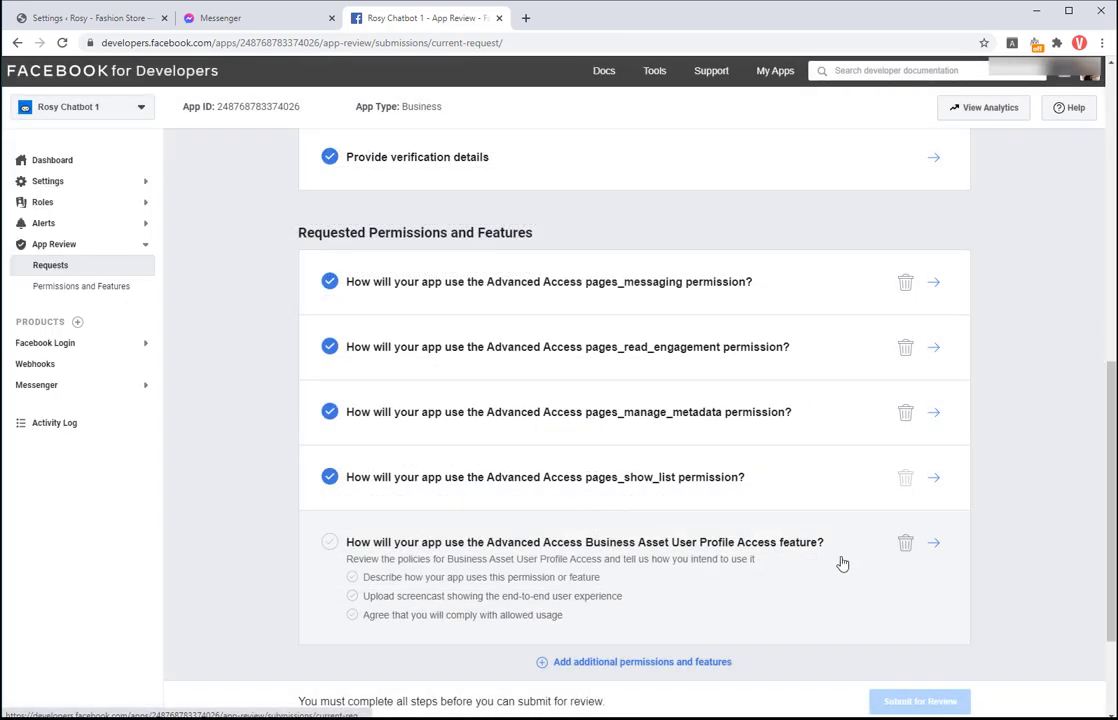
Step: Complete the Business Asset User Profile Access request with its description, the 11:57 AM screencast and the agreement, then save
click(931, 551)
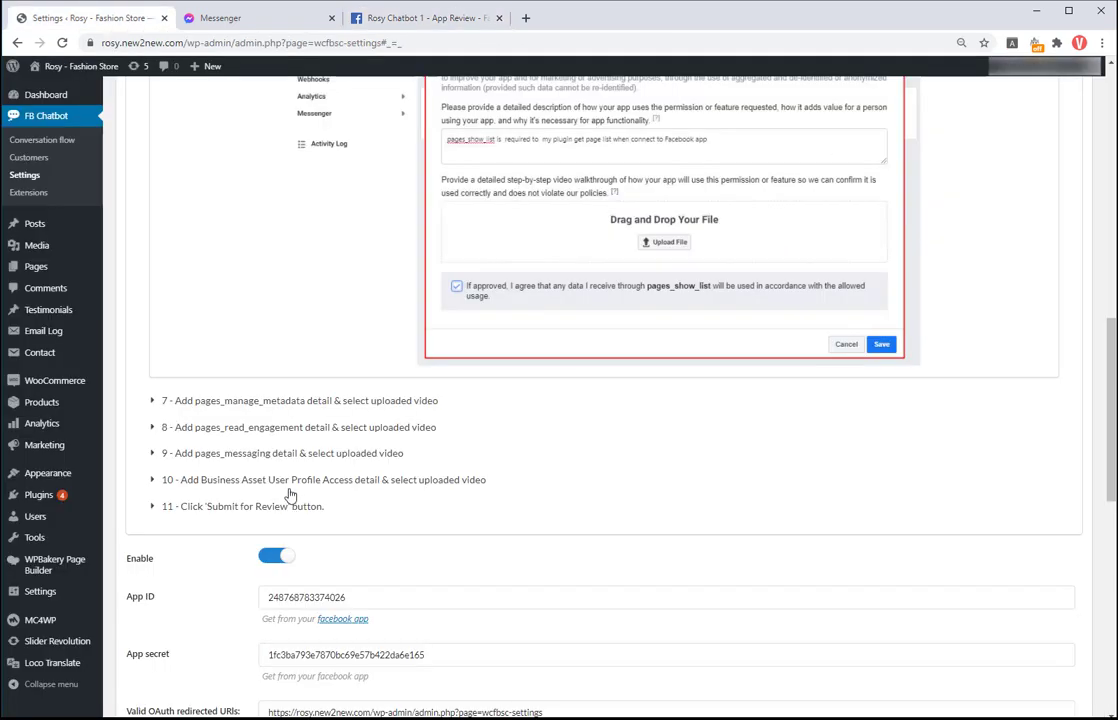
click(289, 484)
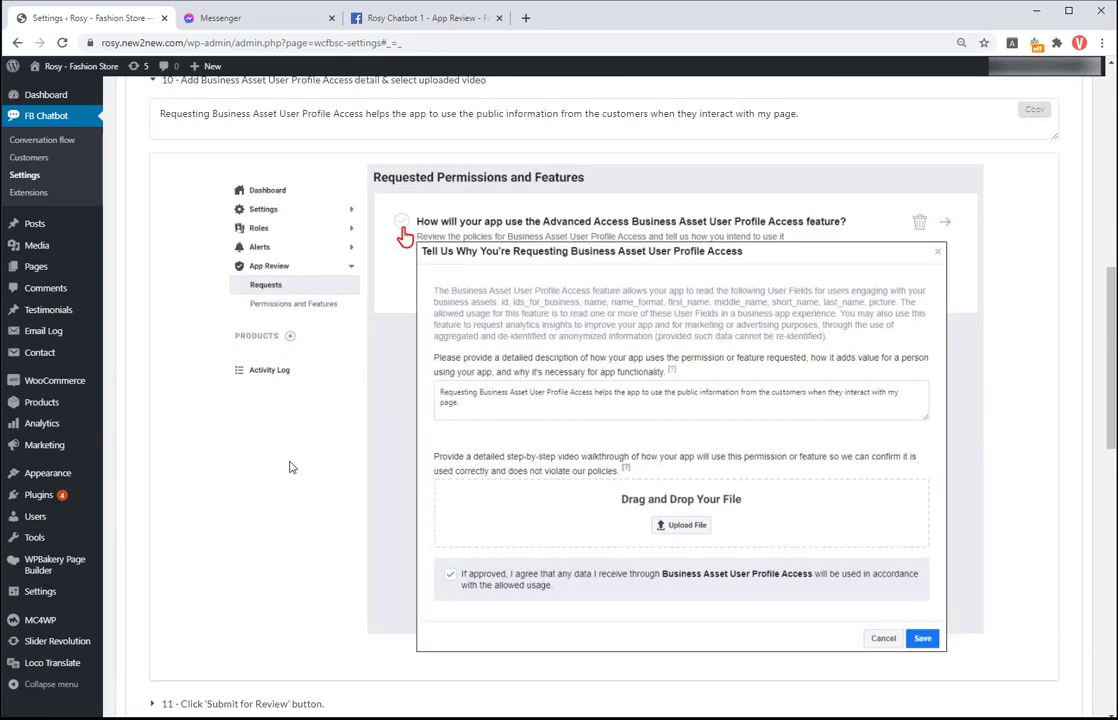
scroll(607, 250, up, 3)
click(1030, 322)
click(427, 17)
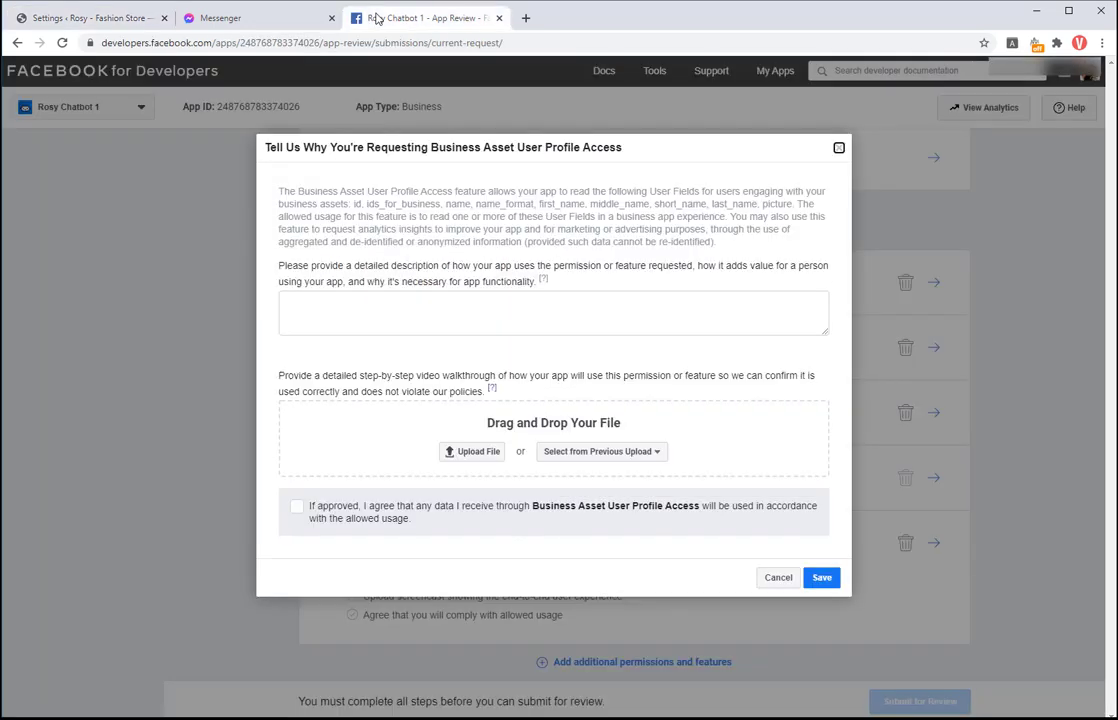
click(285, 300)
right_click(285, 300)
click(330, 405)
click(600, 451)
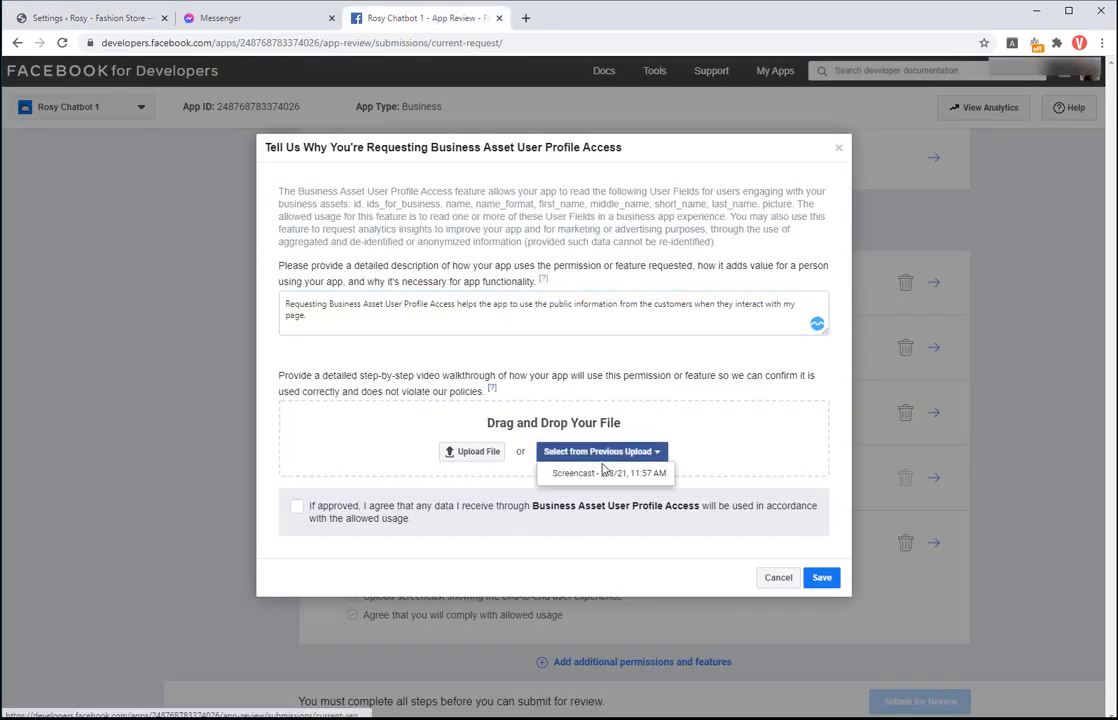
click(599, 469)
click(296, 506)
click(820, 579)
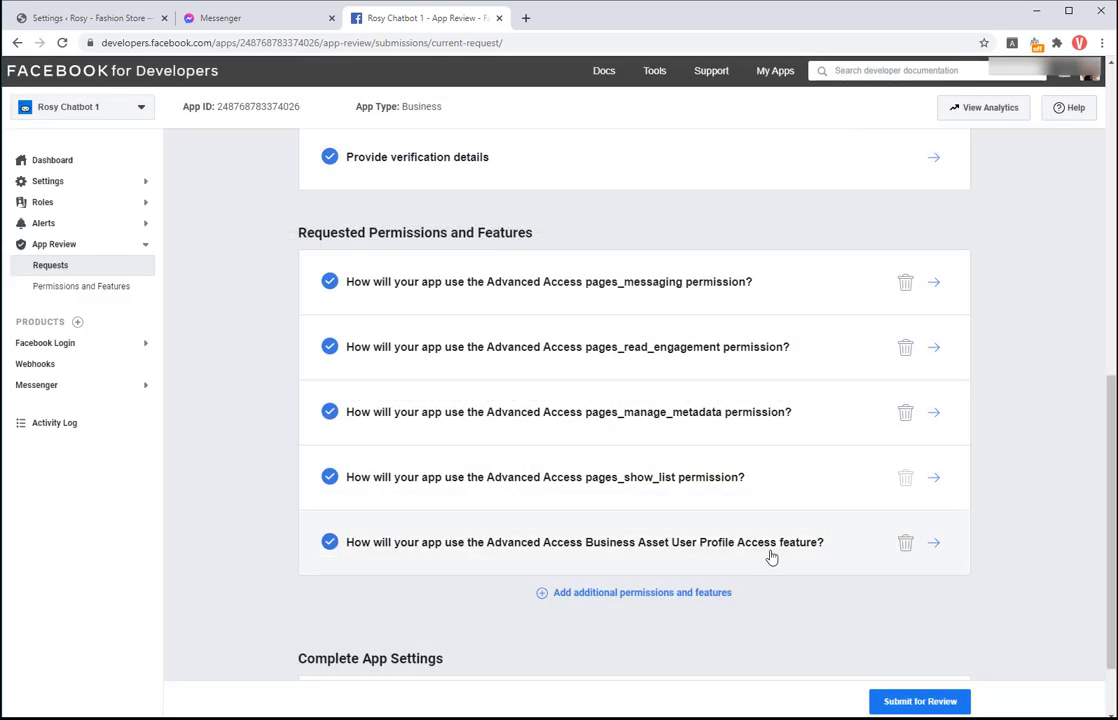
Step: Submit Rosy Chatbot 1 for App Review after accepting the platform terms, then close the confirmation
scroll(790, 608, up, 2)
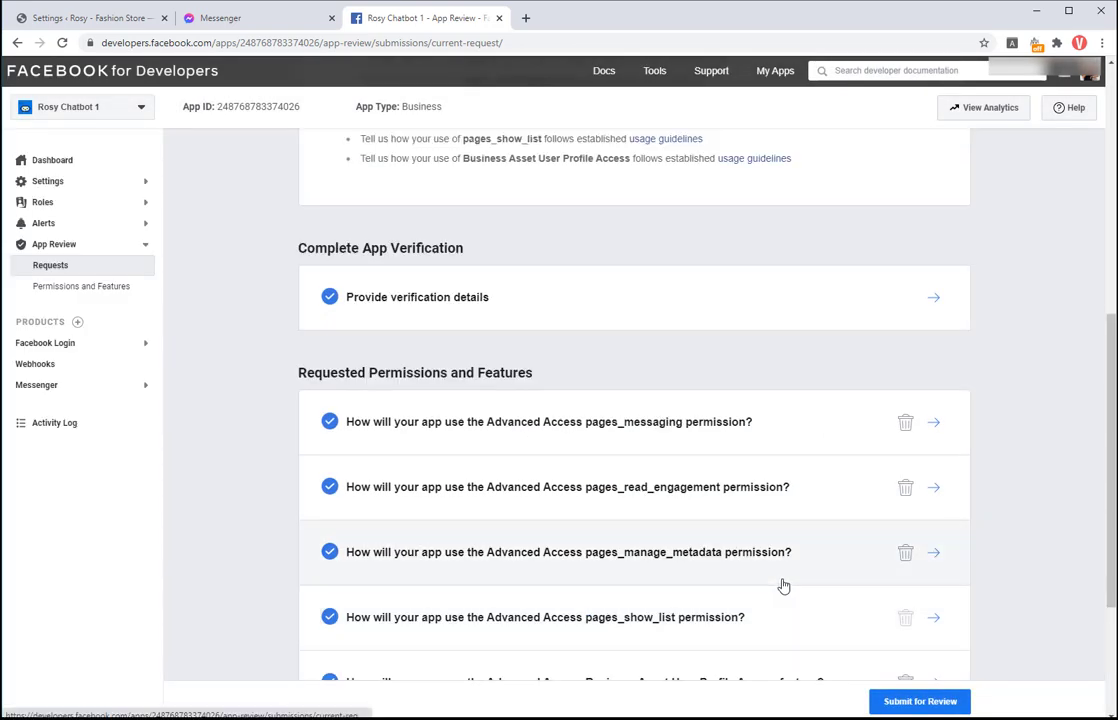
scroll(781, 587, down, 2)
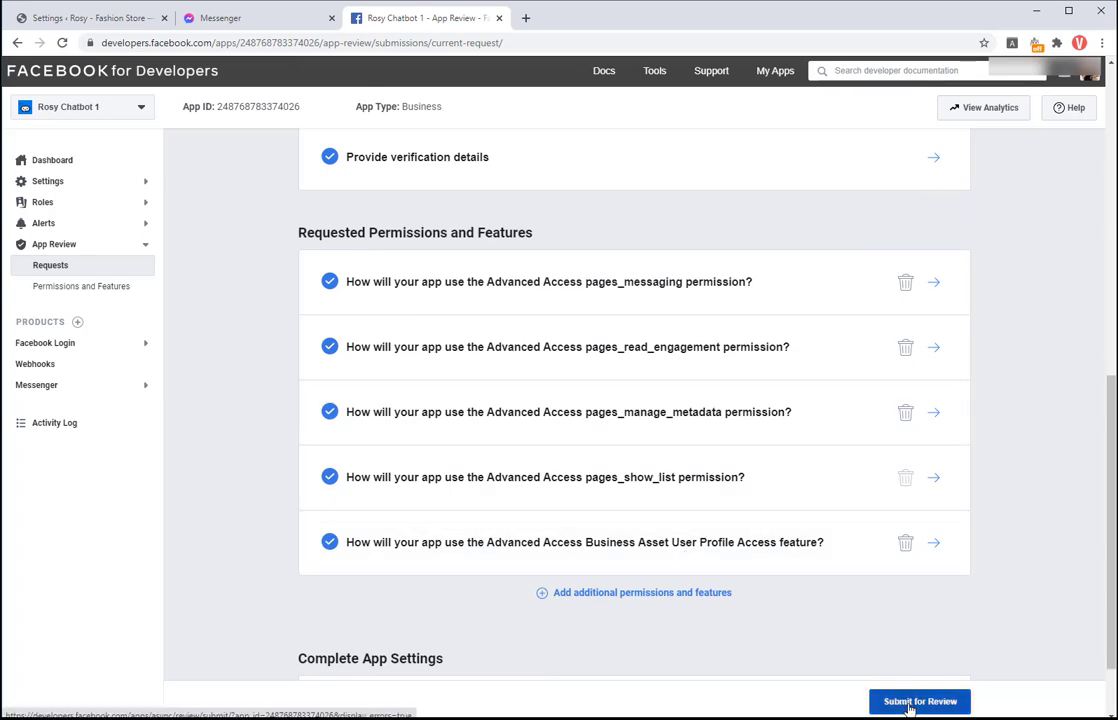
click(911, 703)
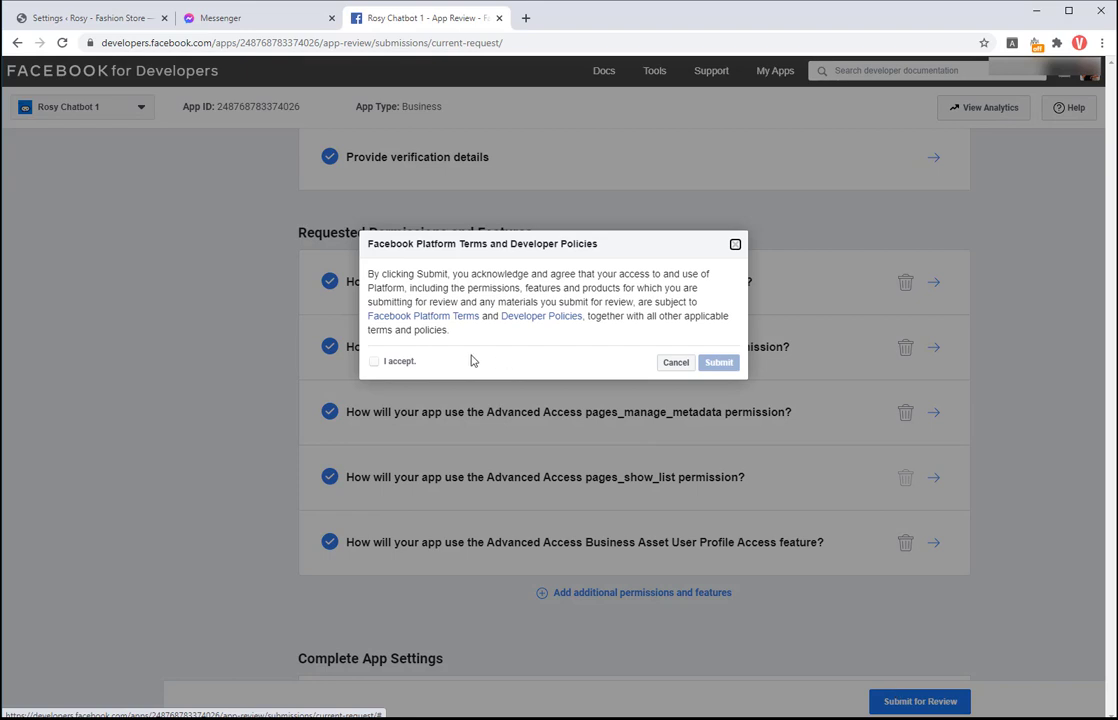
click(374, 366)
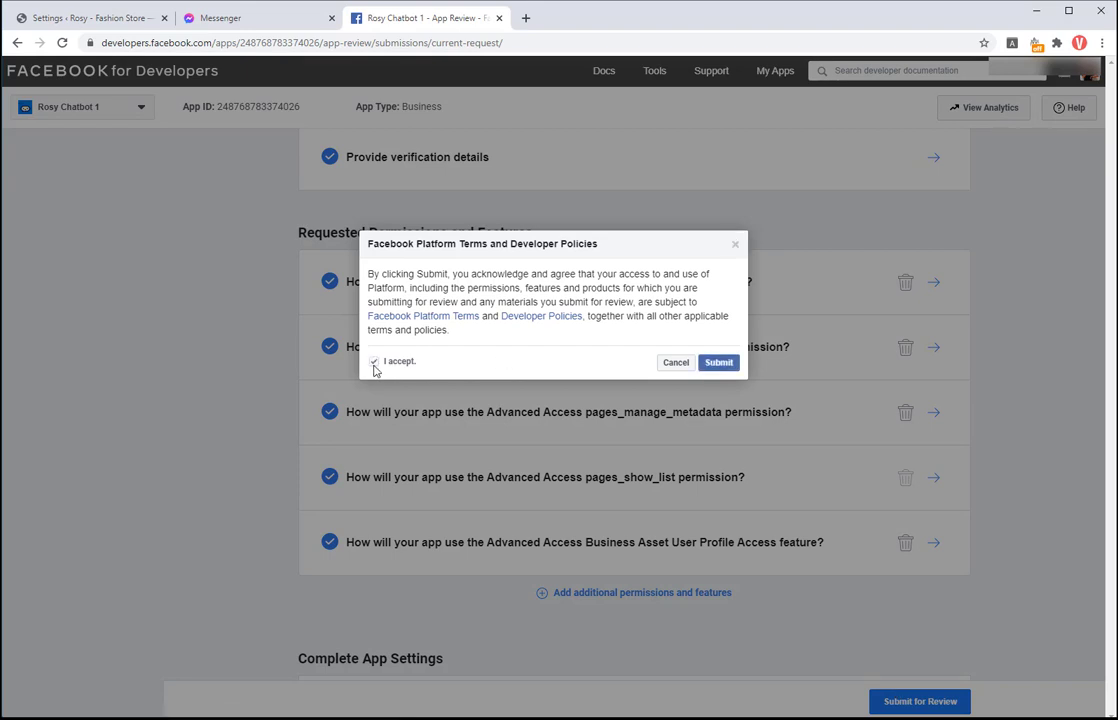
click(720, 363)
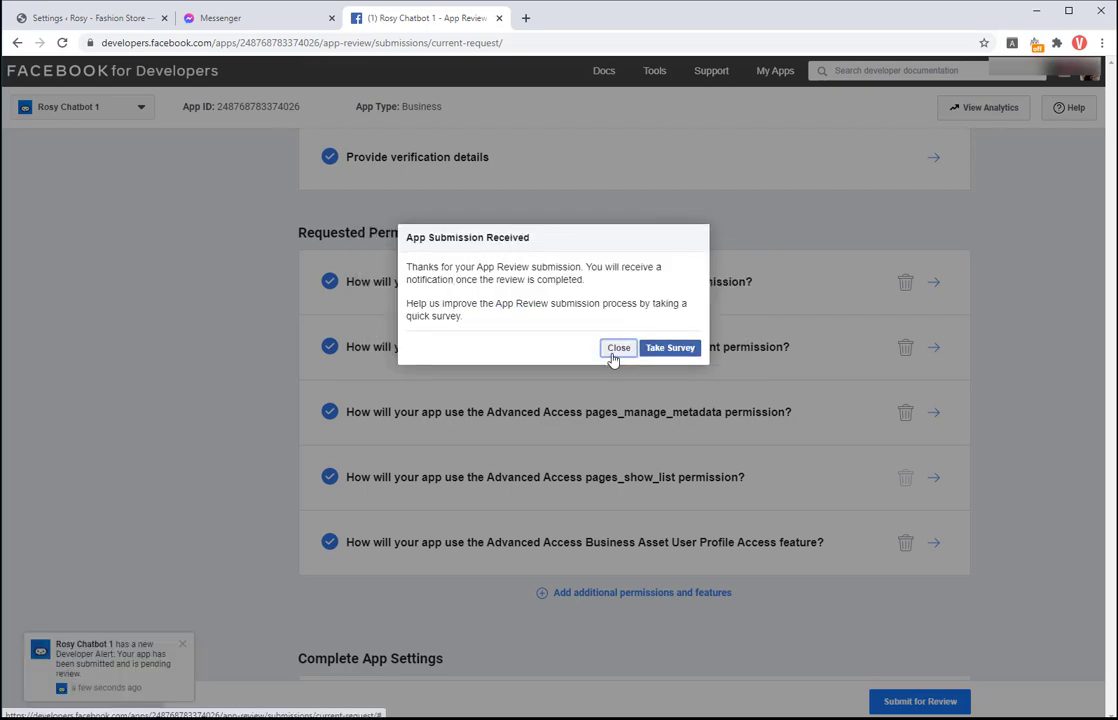
click(617, 348)
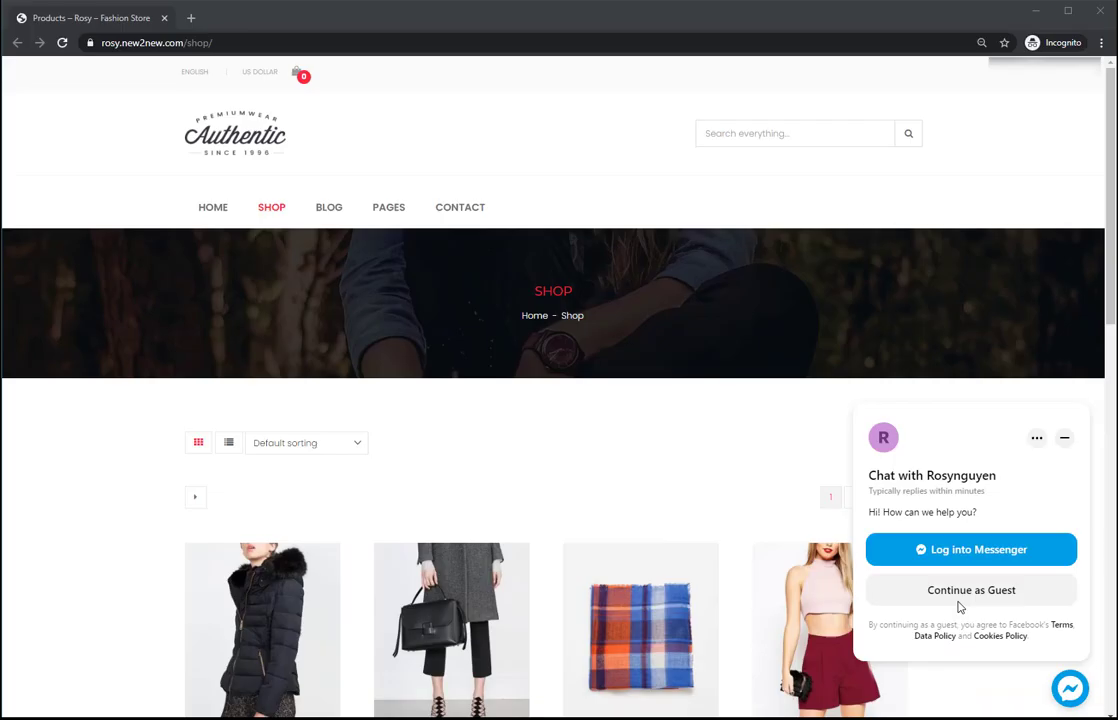
Step: Continue as a guest in the Messenger chat and send 'Hey' to the shop's chatbot
click(959, 598)
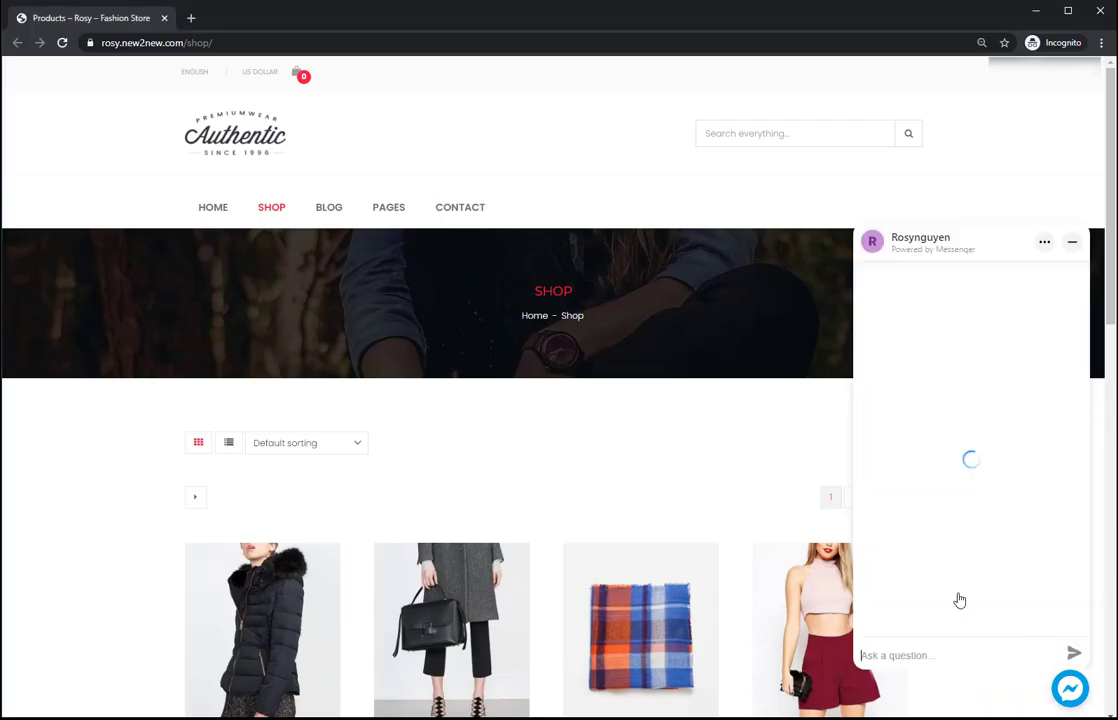
click(946, 640)
text(Hey)
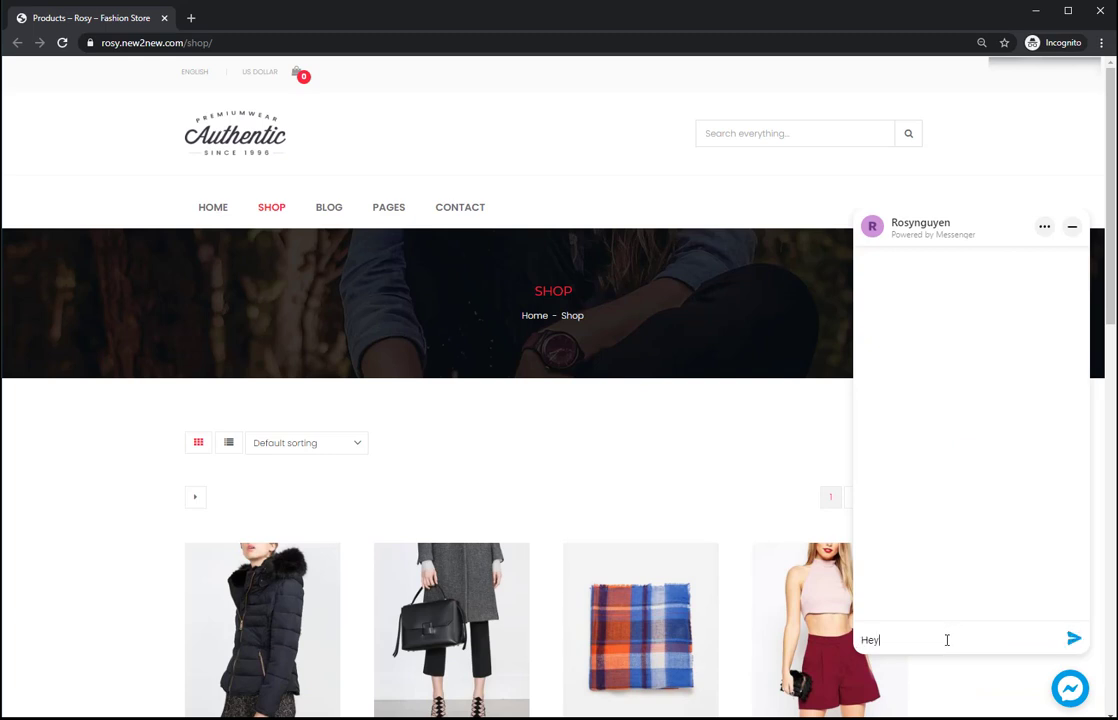
key(Return)
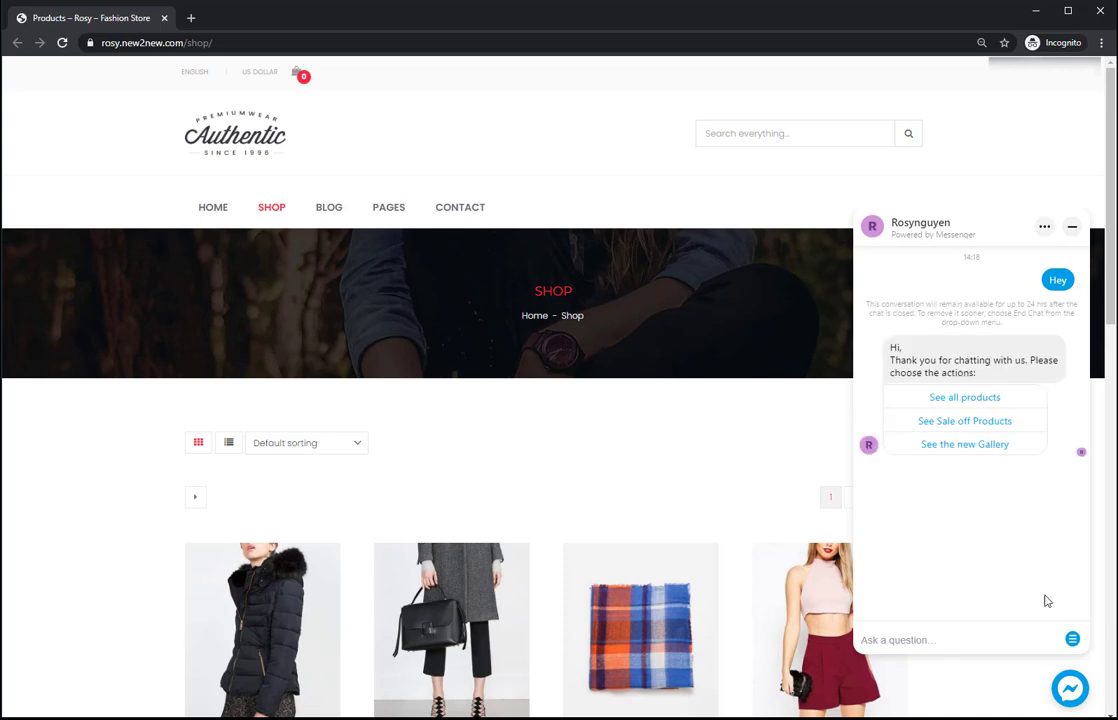
Step: Open the new gallery, browse to New design 3, and reply 'That's great'
click(890, 444)
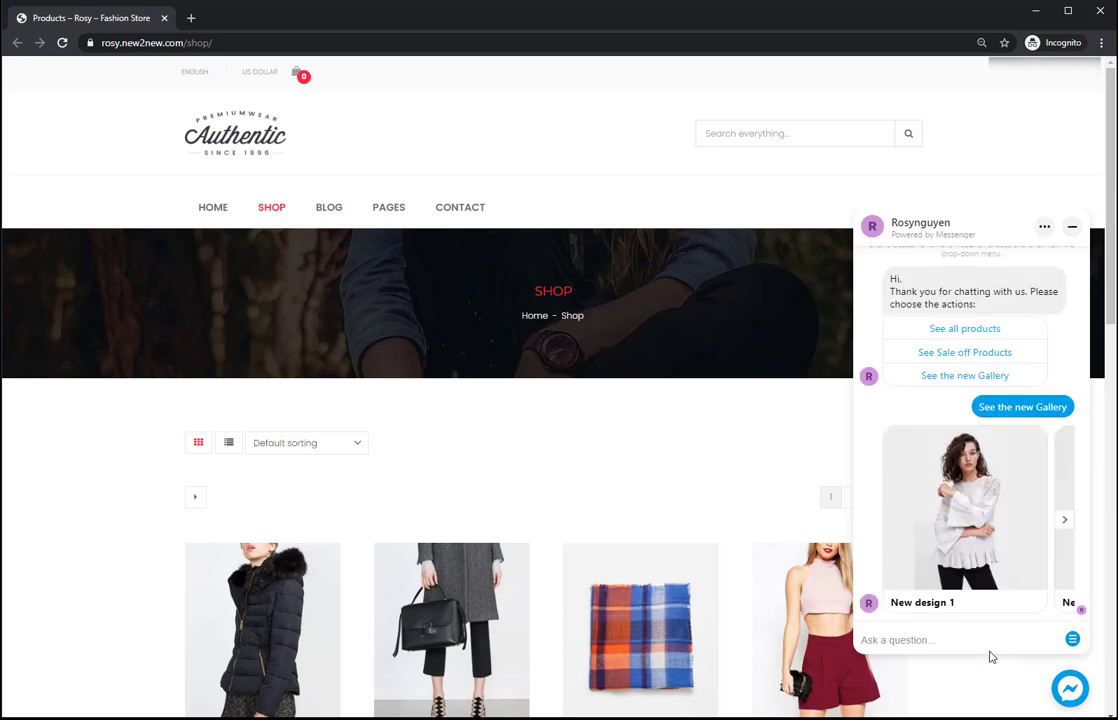
click(1063, 520)
click(1063, 522)
click(951, 638)
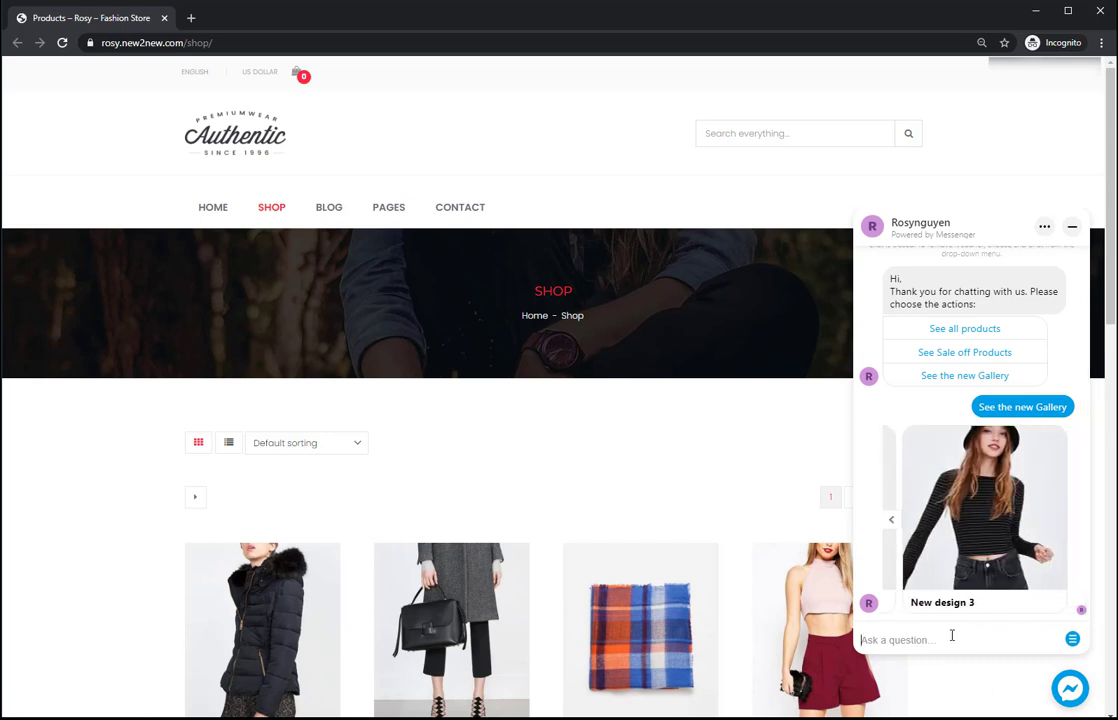
text(That's great)
key(Return)
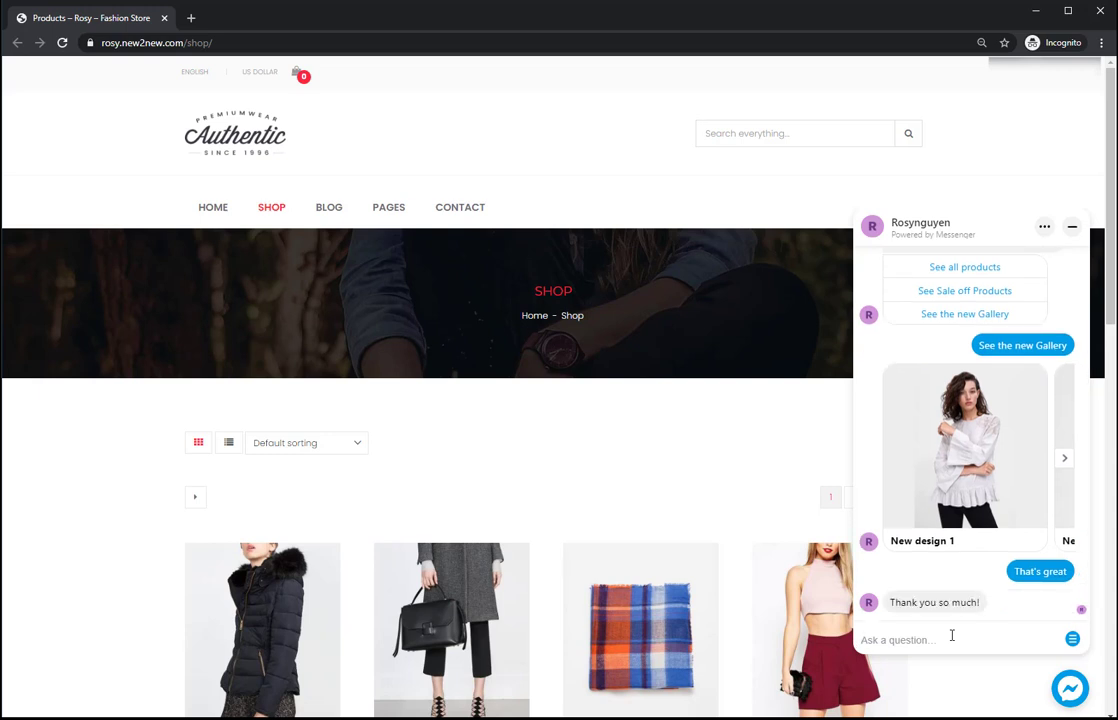
Step: Ask the chatbot for e-mail alerts about a new collection, then type the customer's e-mail address
text(C)
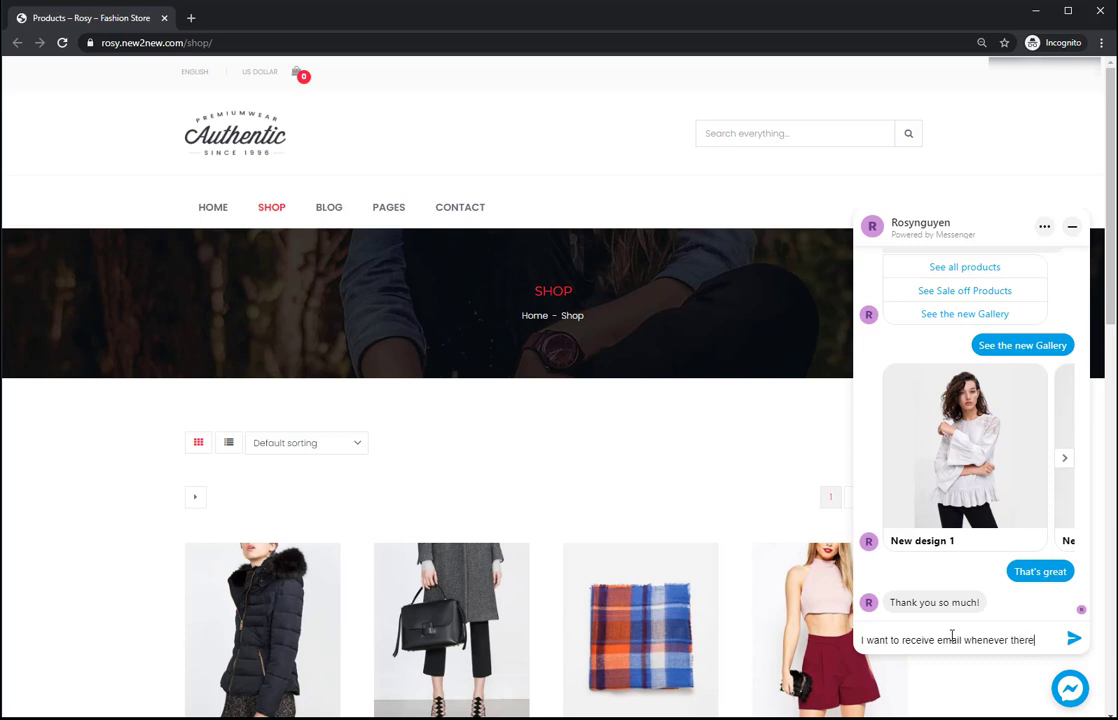
text(a new)
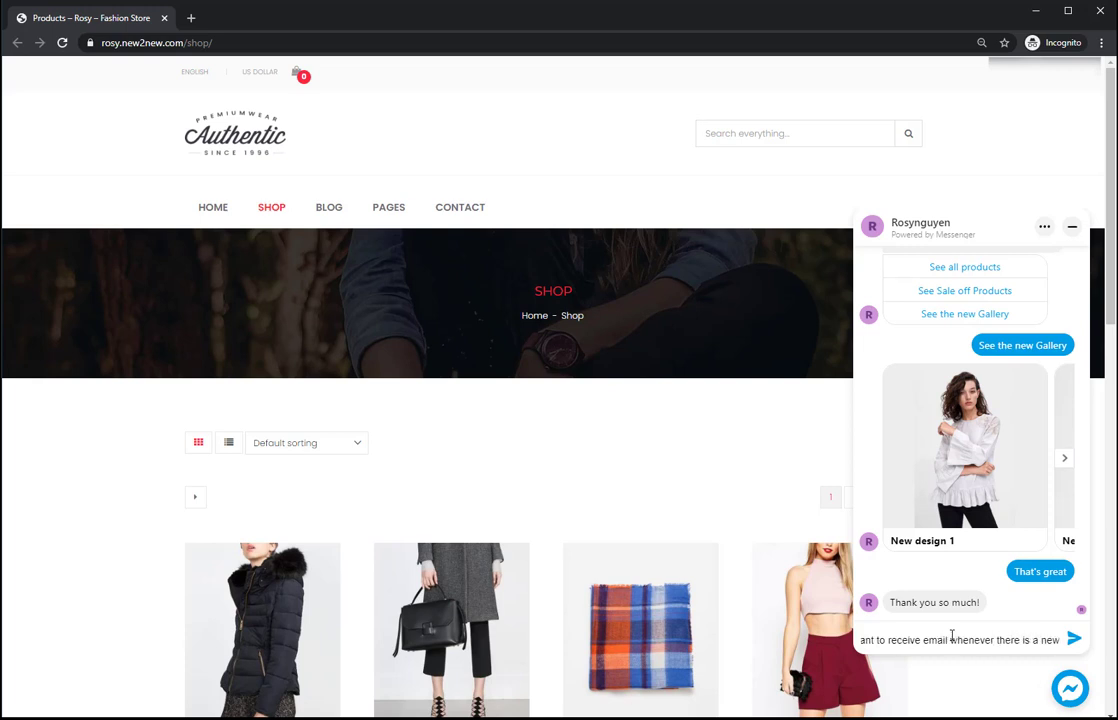
text( coll)
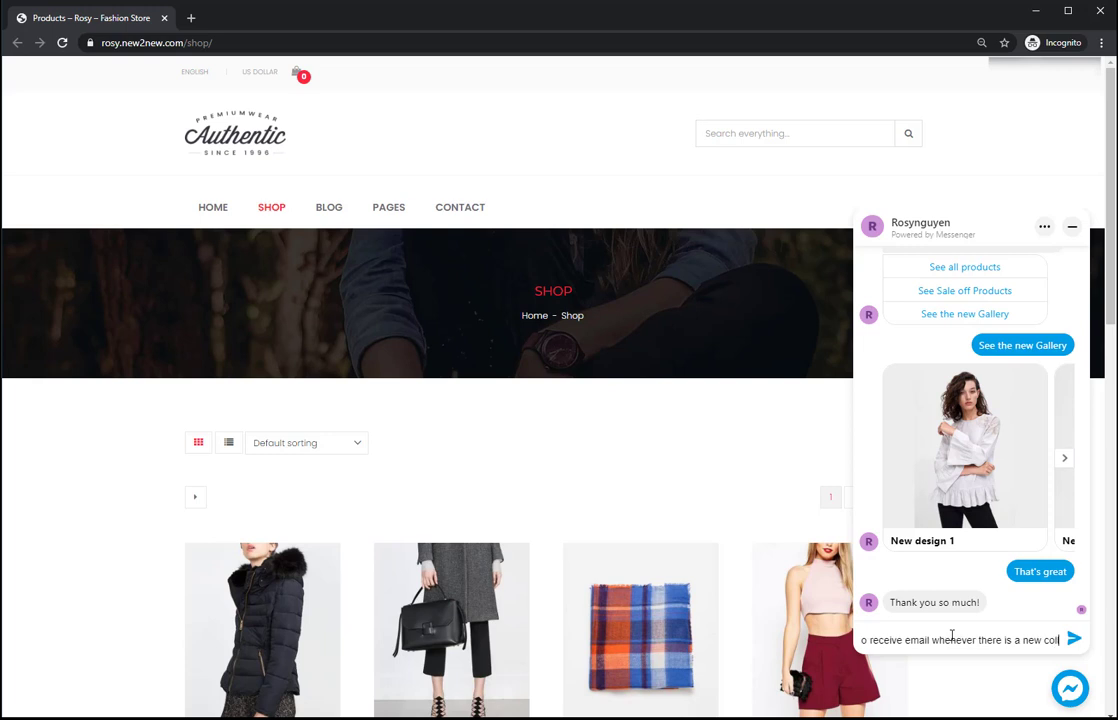
text(ection)
key(Return)
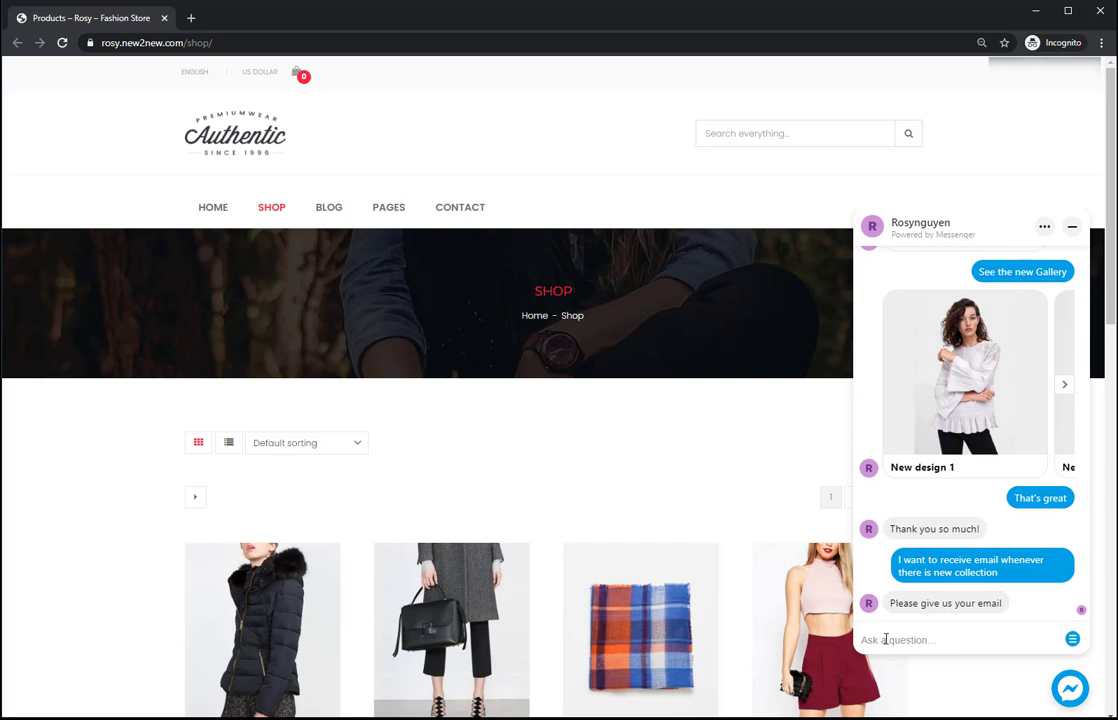
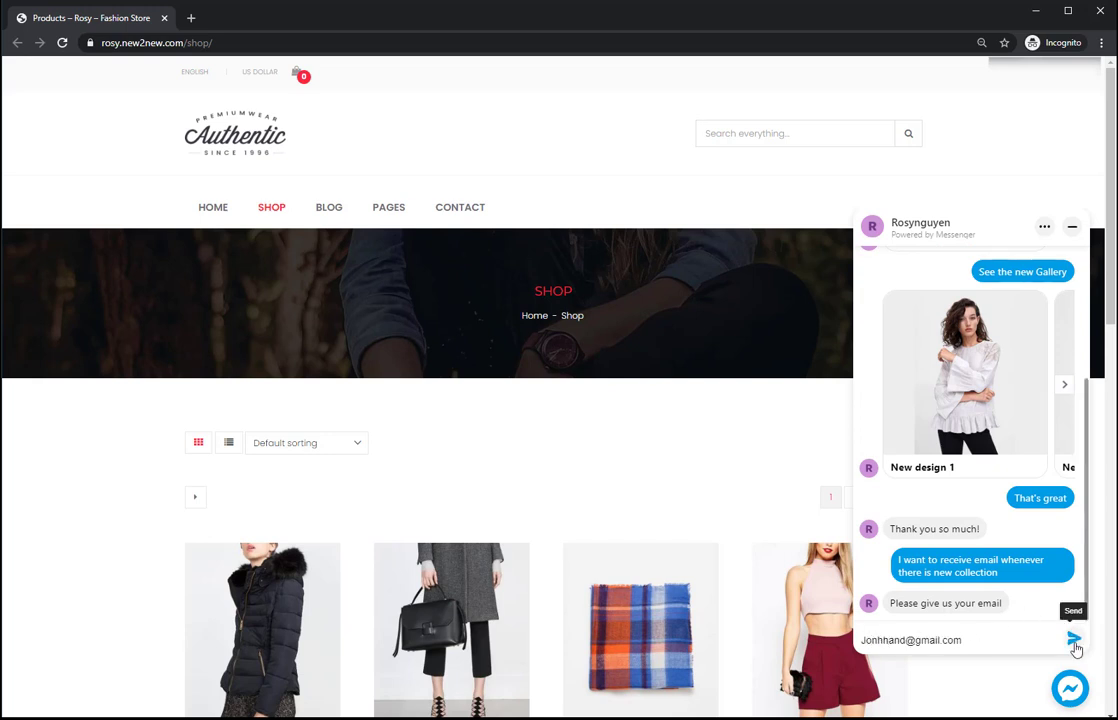